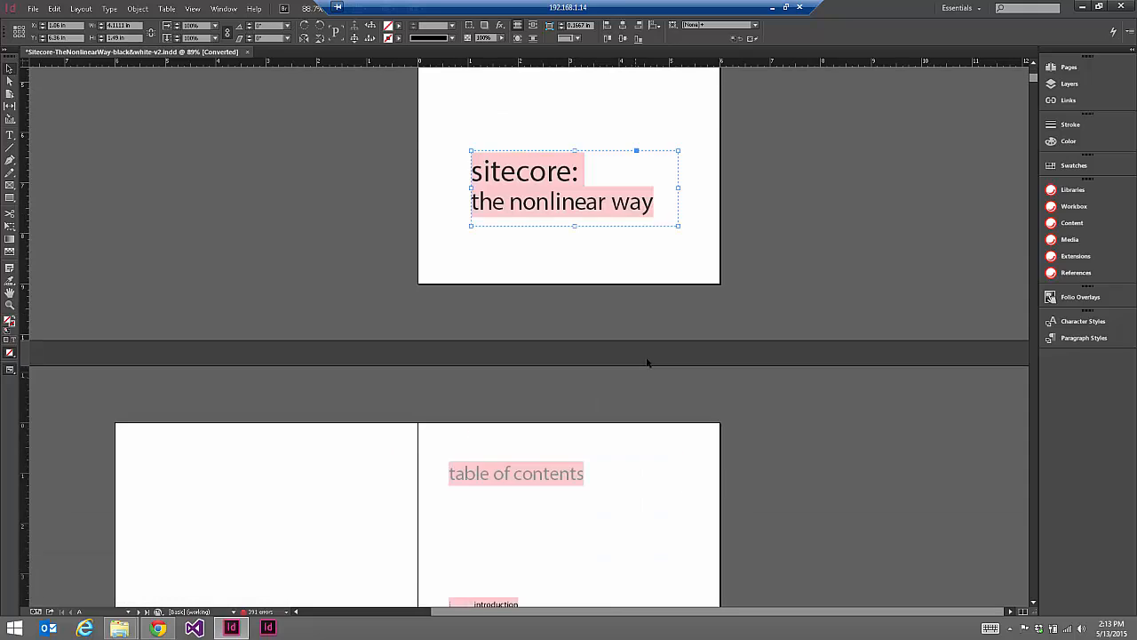
Look through the book's cover, table of contents and introduction spreads for highlighted missing-font text
scroll(398, 343, "down", 10)
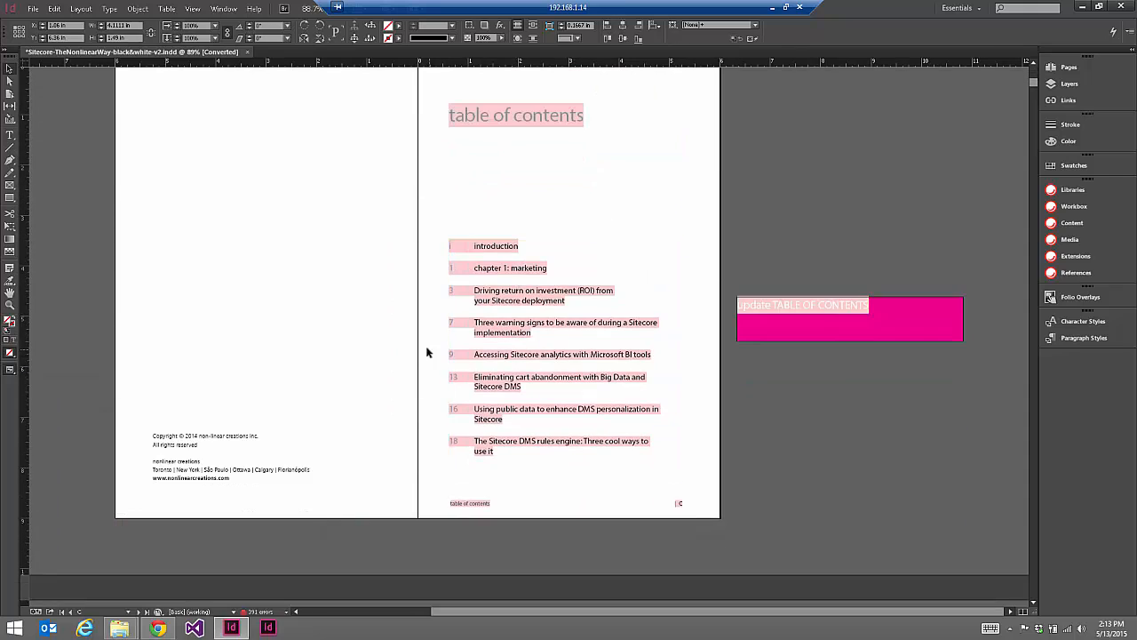
scroll(413, 367, "down", 12)
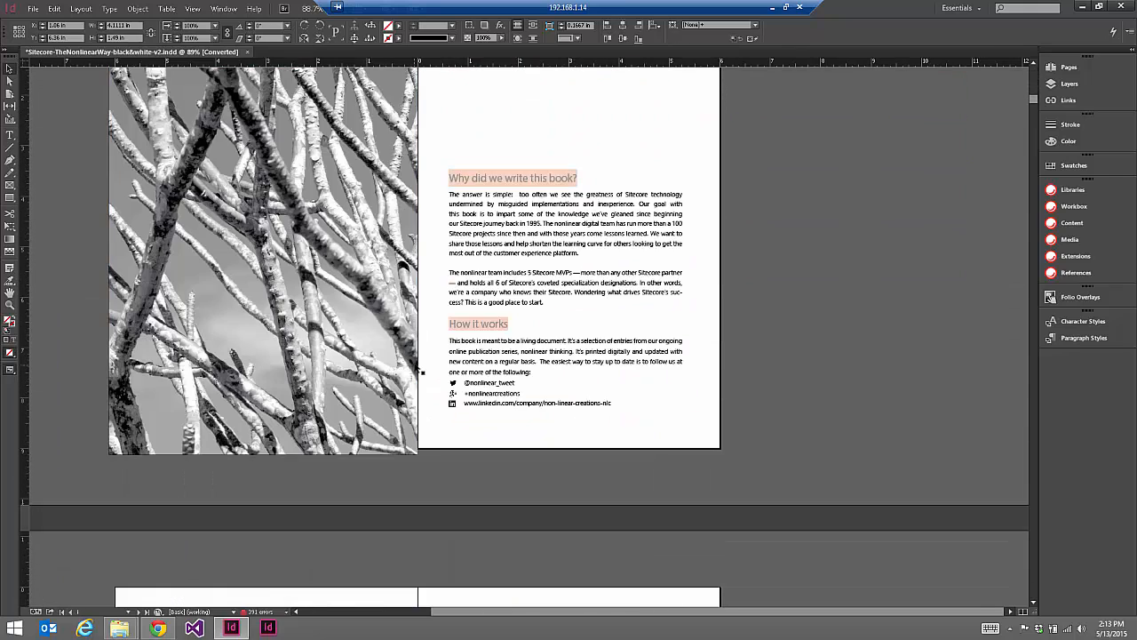
scroll(442, 340, "up", 8)
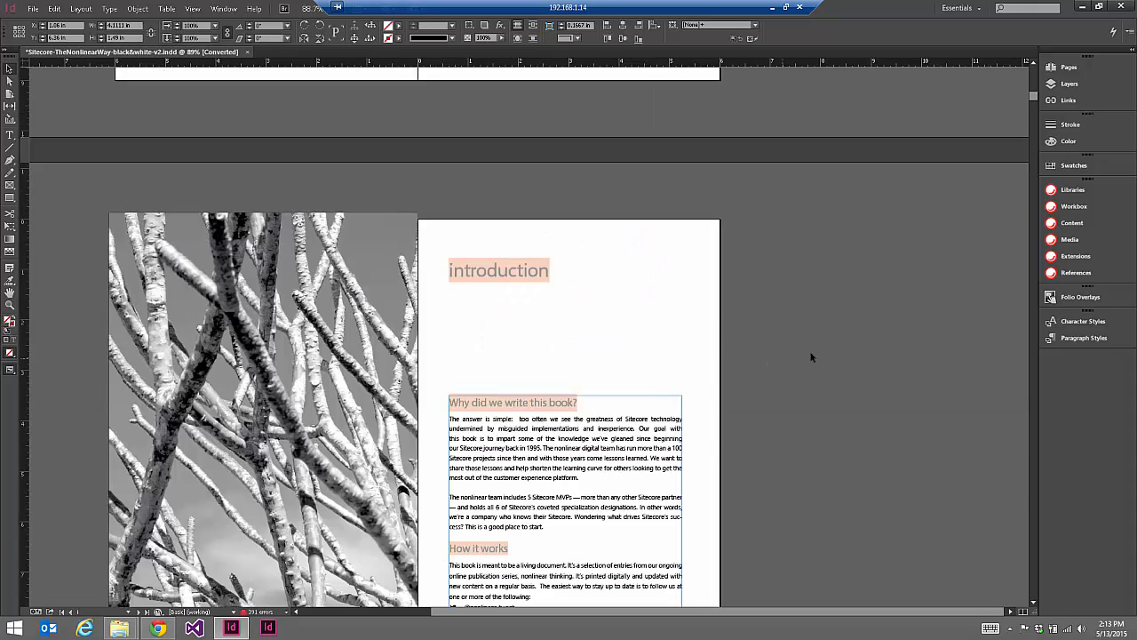
scroll(812, 355, "up", 8)
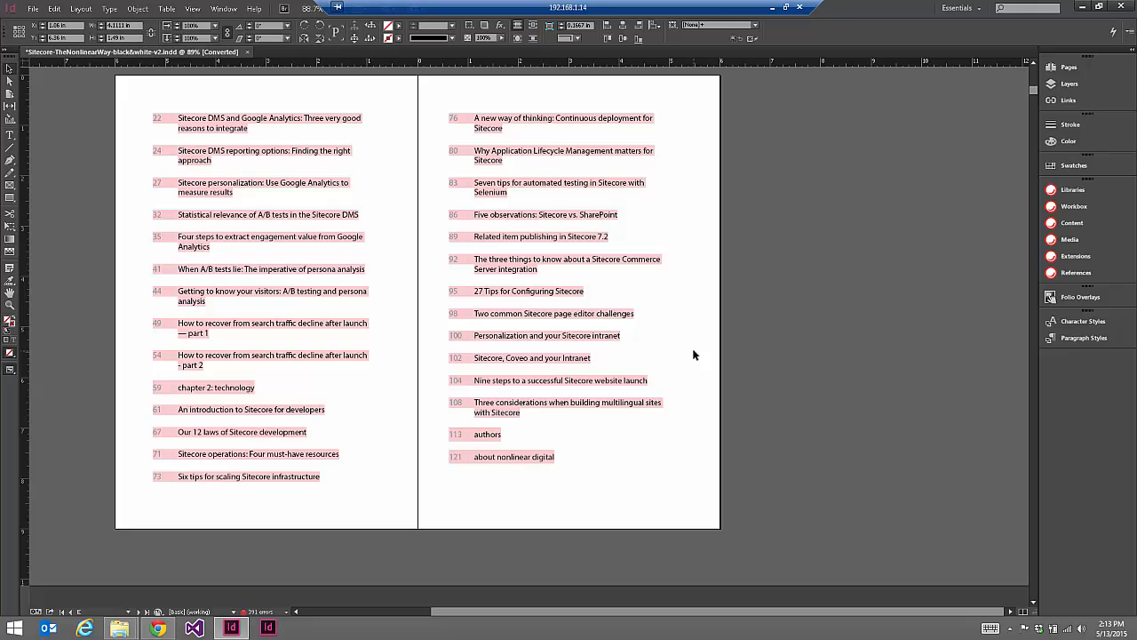
scroll(694, 354, "up", 12)
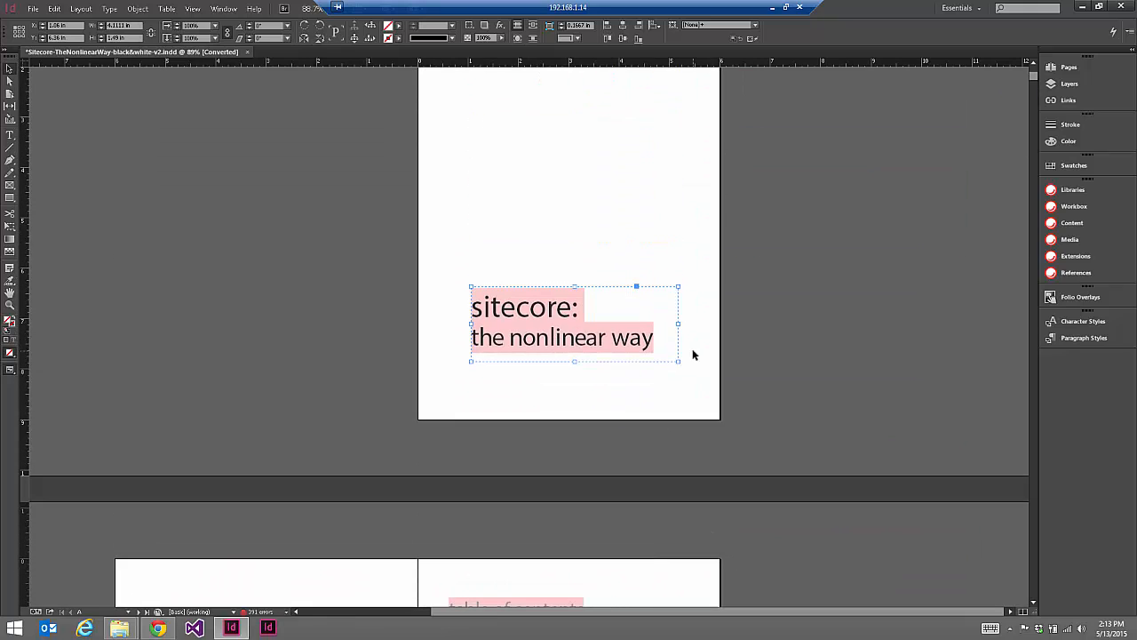
scroll(694, 355, "up", 3)
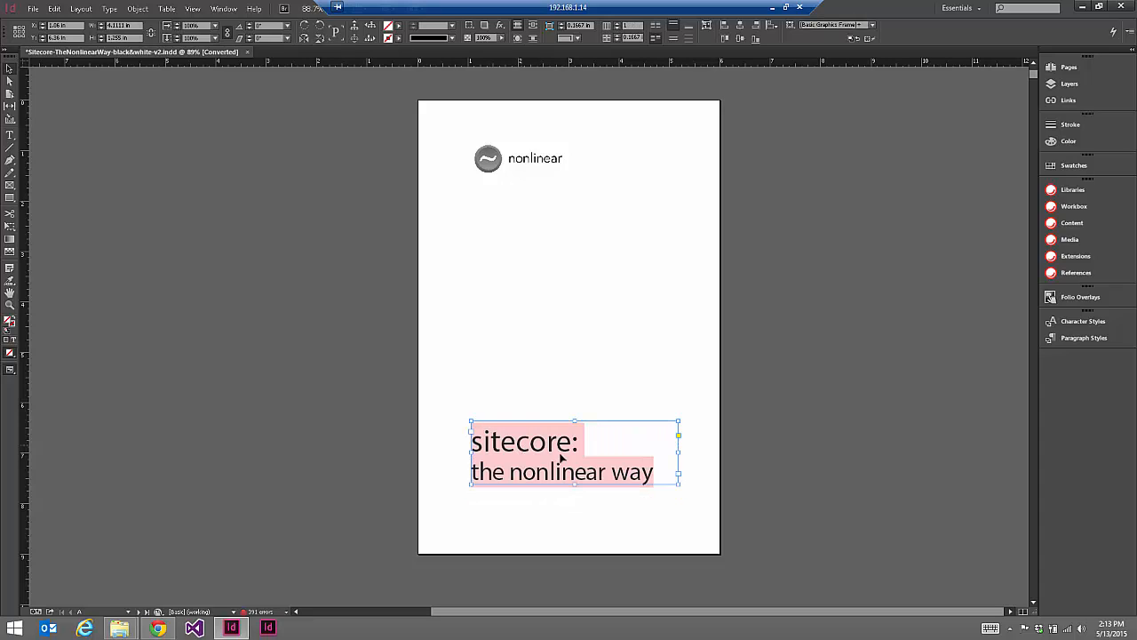
Browse the available font families for the "sitecore:" text in the cover title without changing the font
left_click(10, 134)
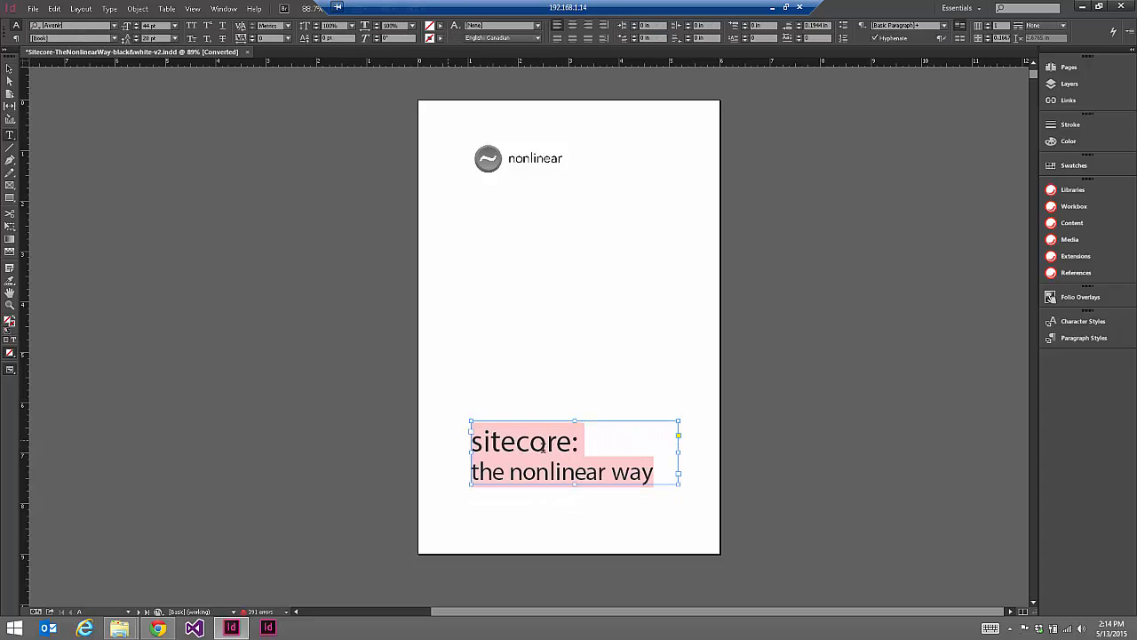
left_click_drag(573, 441, 491, 442)
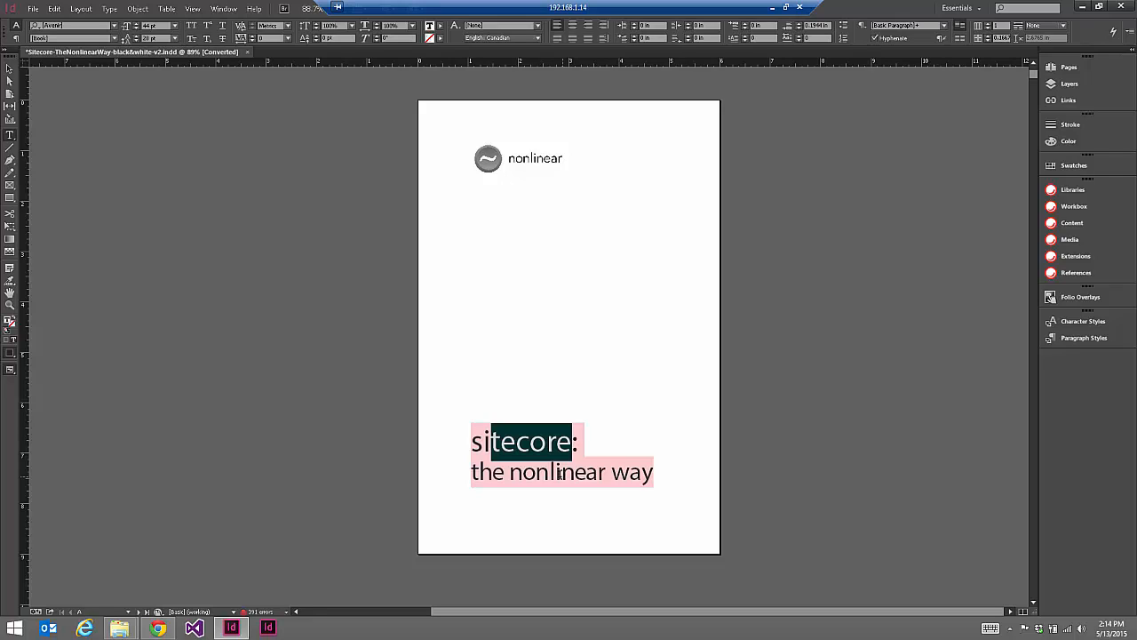
left_click(113, 26)
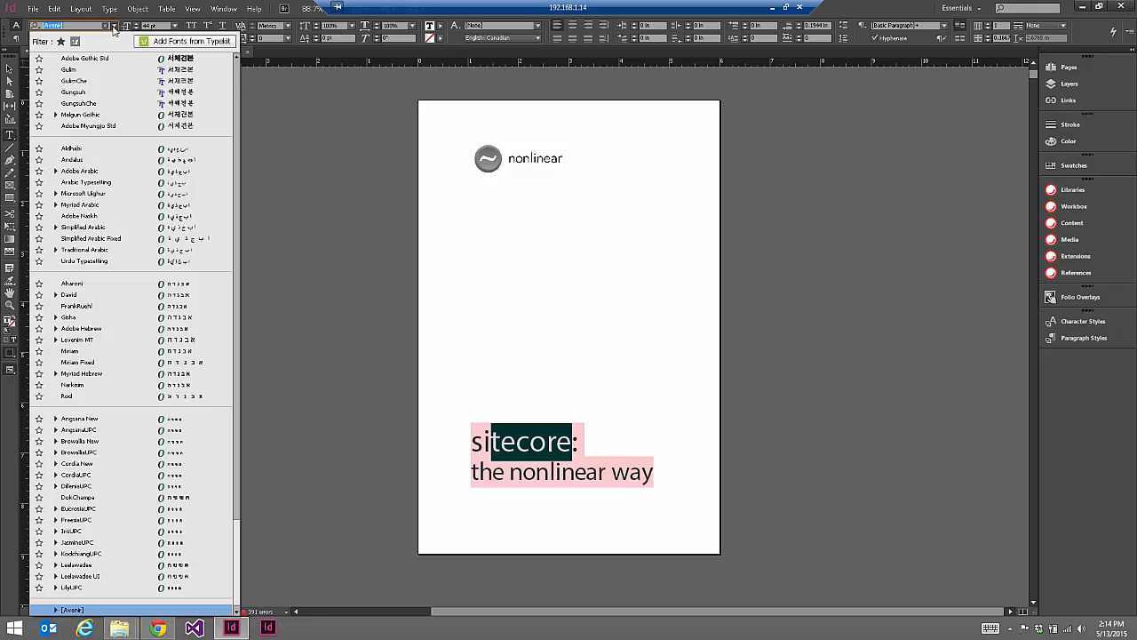
left_click(237, 287)
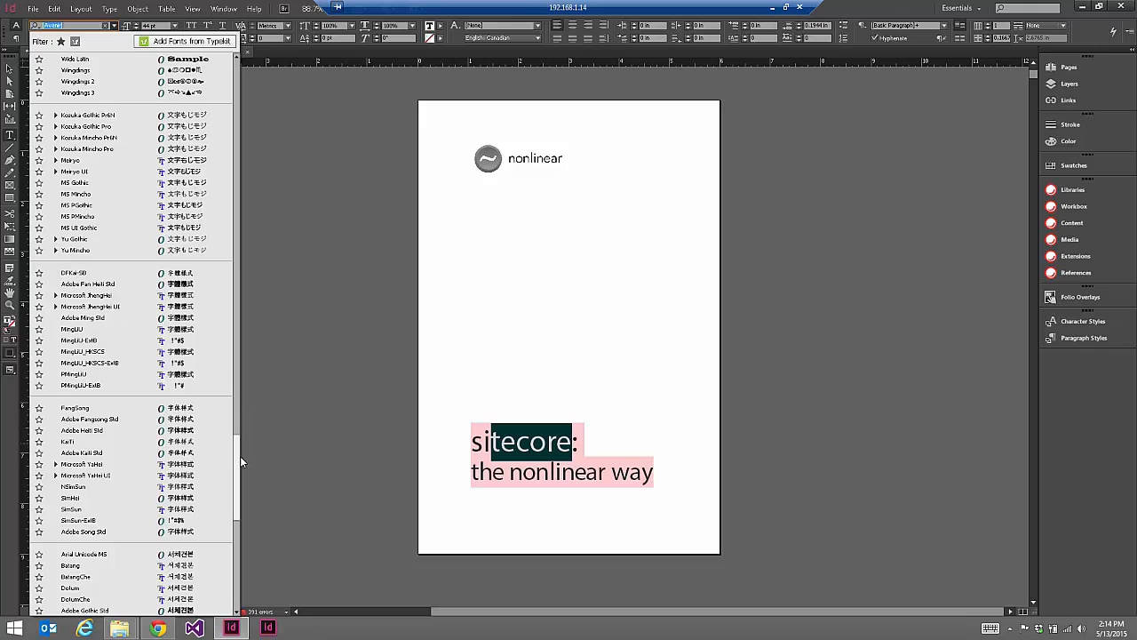
left_click_drag(236, 471, 236, 329)
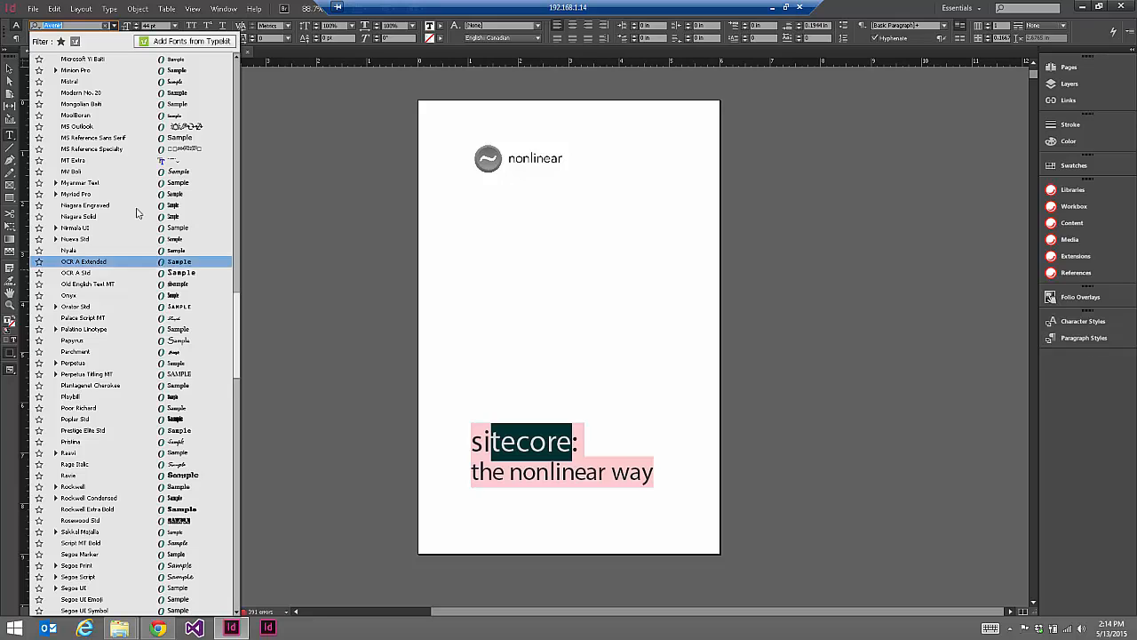
left_click(10, 68)
left_click(10, 68)
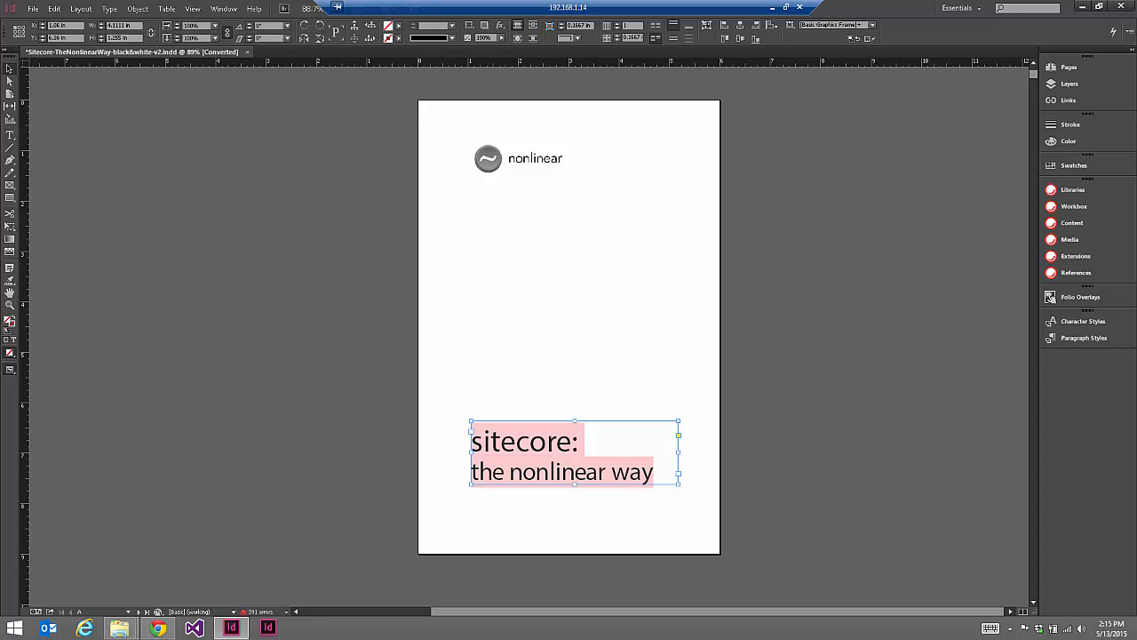
Switch to File Explorer and check the KievitPro font files and path of the Adobe InDesign CC 2014 Fonts folder
mouse_move(124, 631)
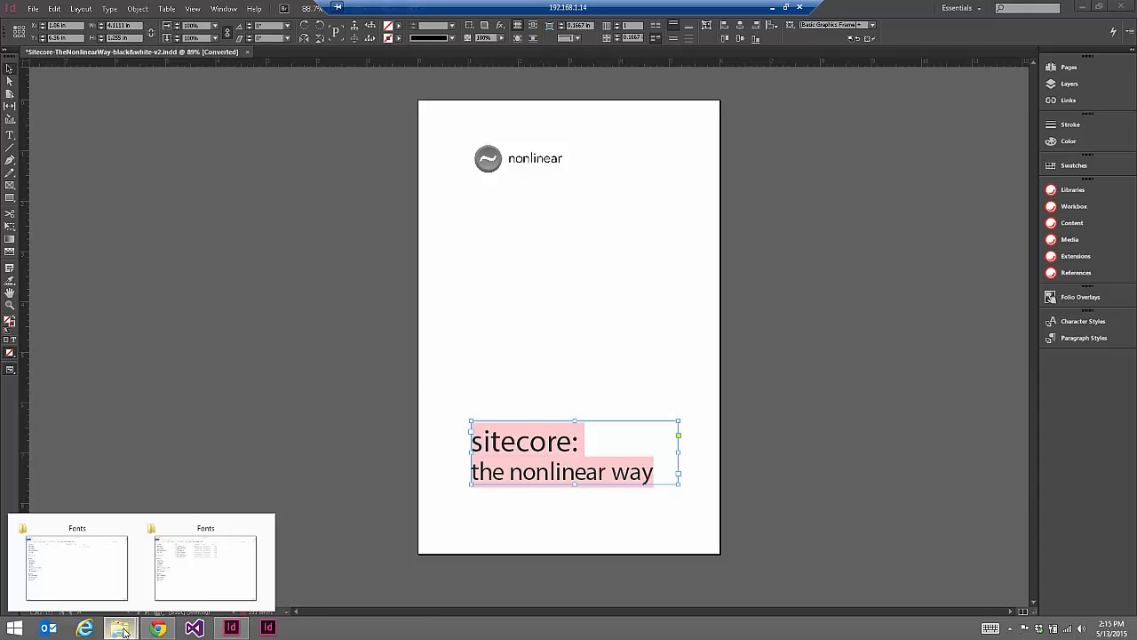
left_click(134, 586)
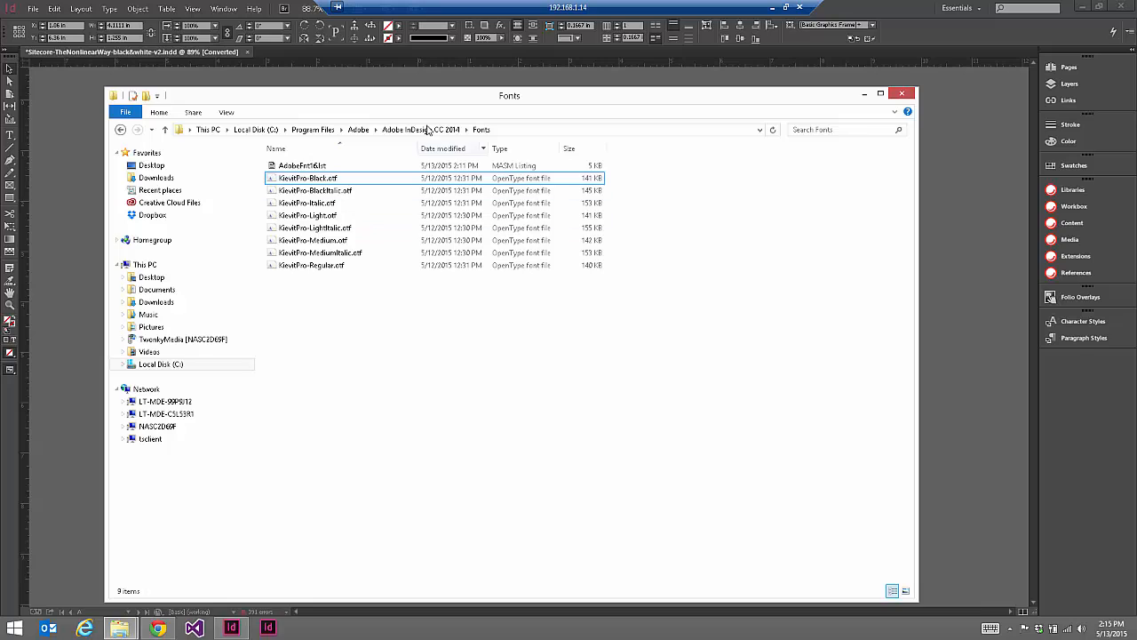
left_click(321, 178)
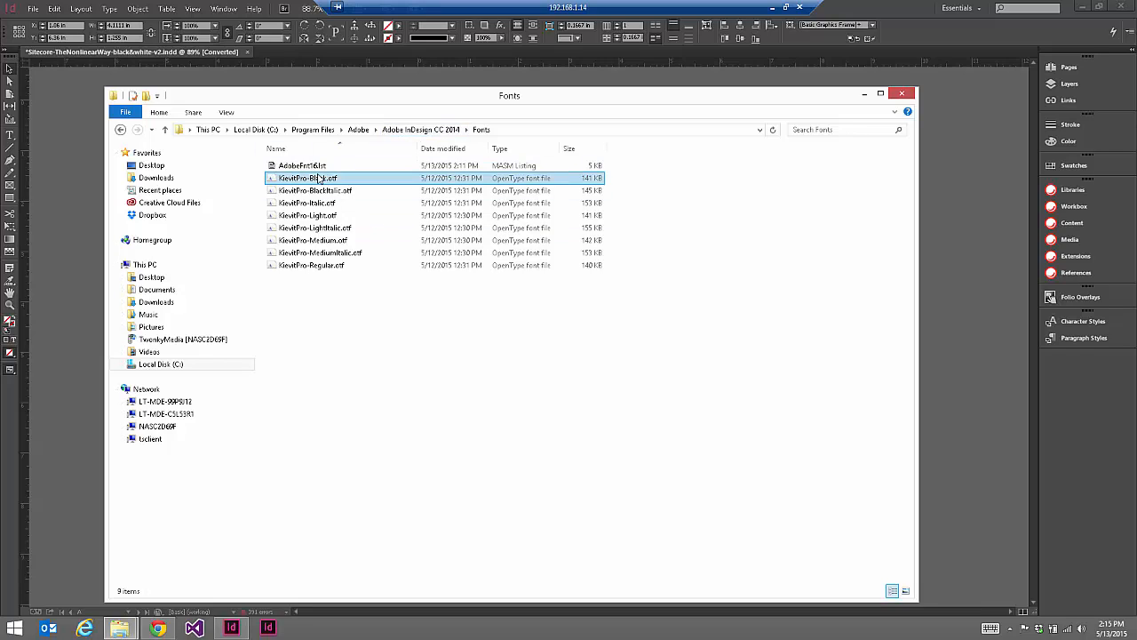
left_click(511, 133)
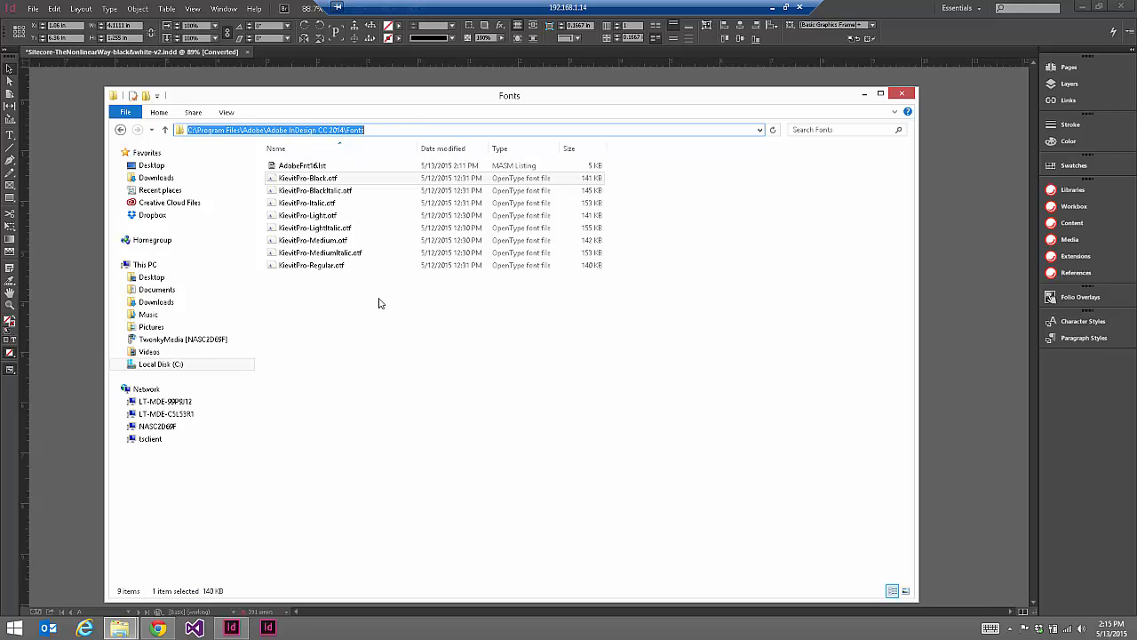
left_click(400, 340)
left_click_drag(443, 347, 310, 177)
left_click(325, 178)
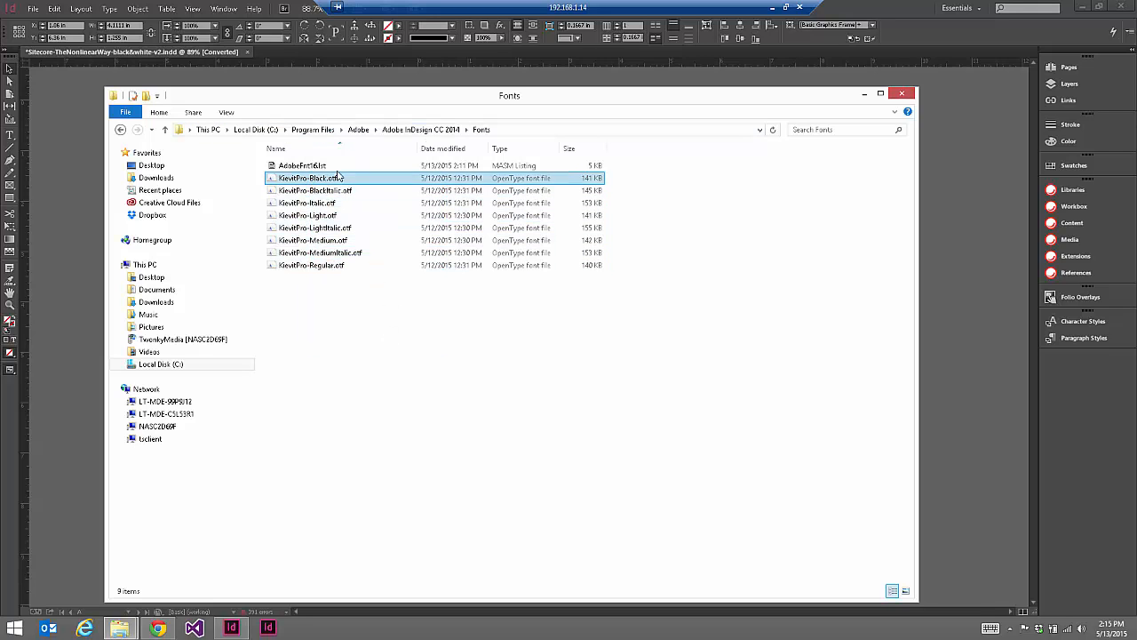
Preview the KievitPro-Black.otf font, then close the preview and the Fonts folder
double_click(336, 178)
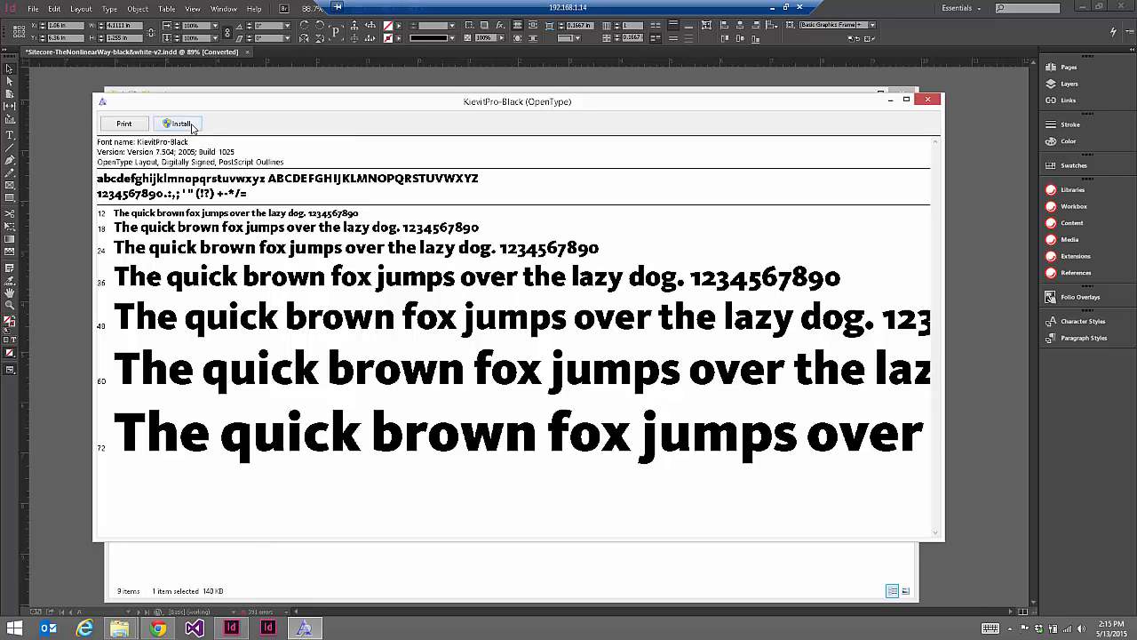
mouse_move(848, 113)
left_mouse_down()
mouse_move(869, 117)
mouse_move(859, 124)
left_mouse_up()
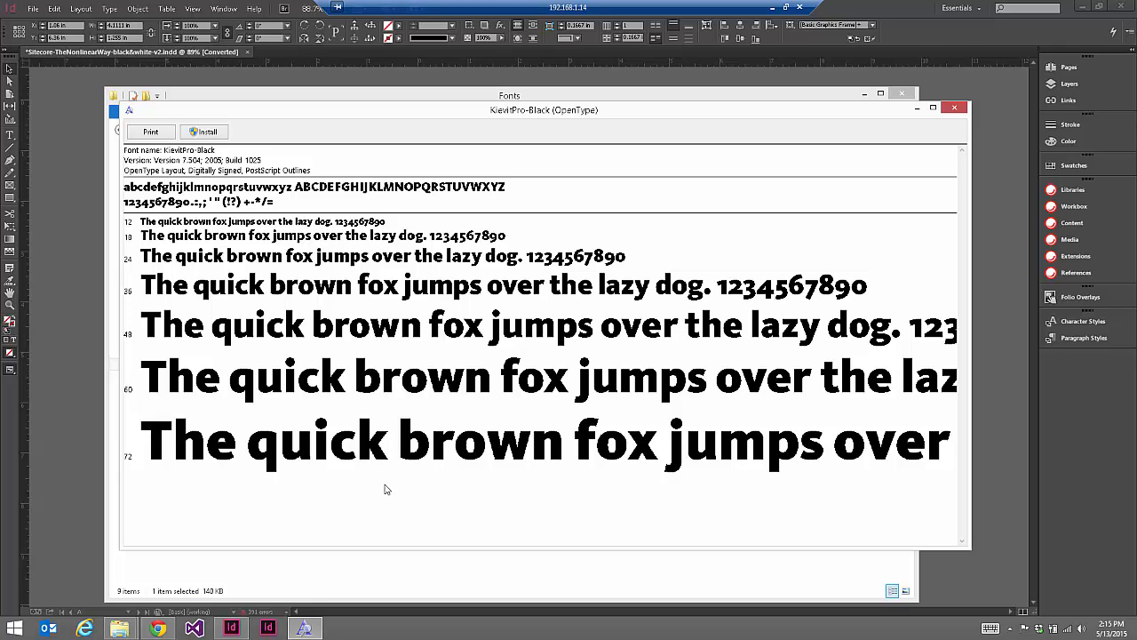
left_click(954, 109)
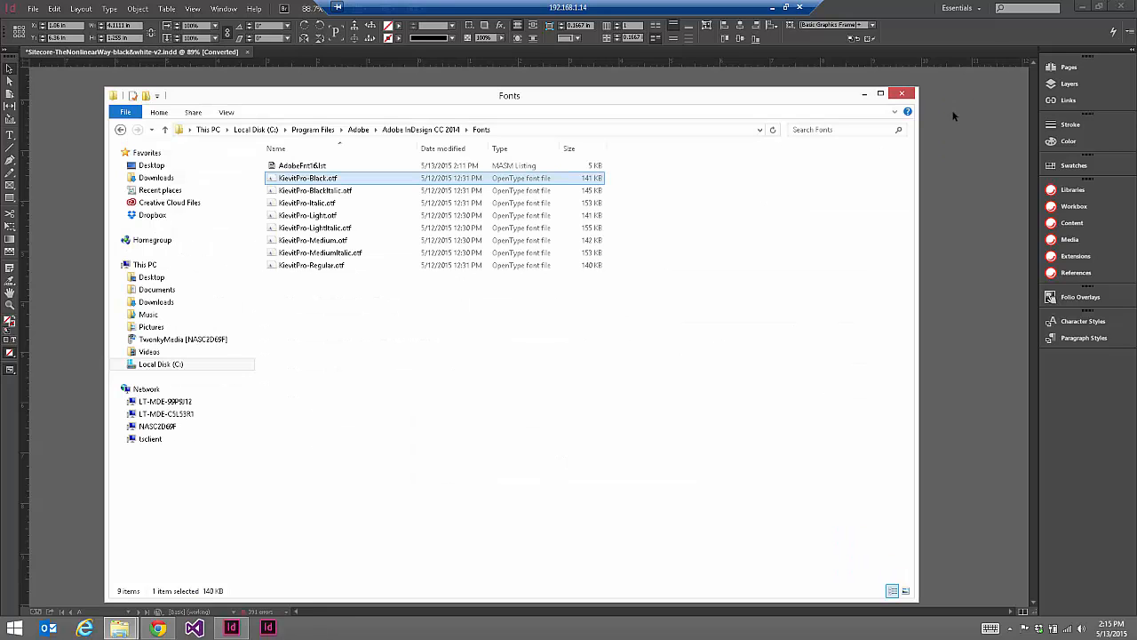
left_click(901, 93)
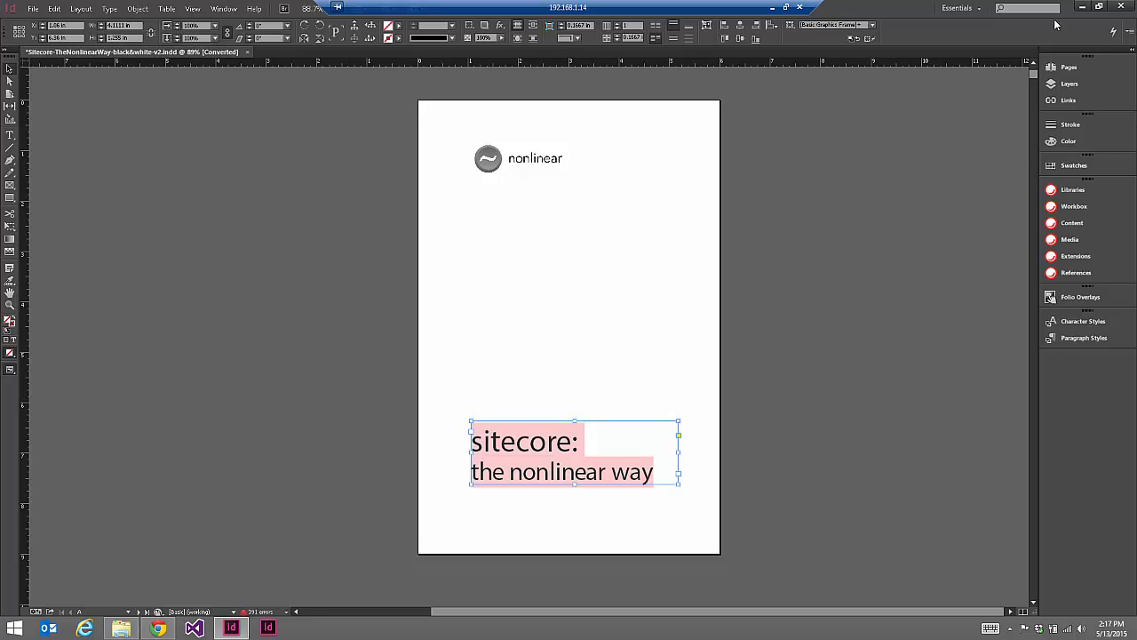
View the Sitecore plug-in's account and settings options from the Workbox
left_click(1075, 207)
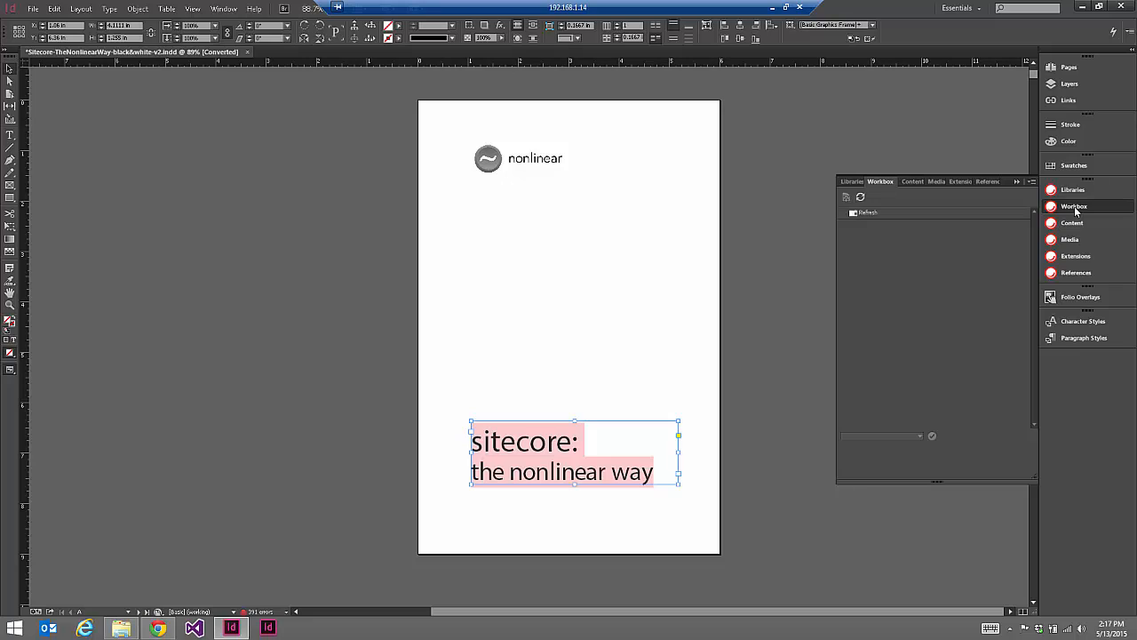
left_click(1033, 182)
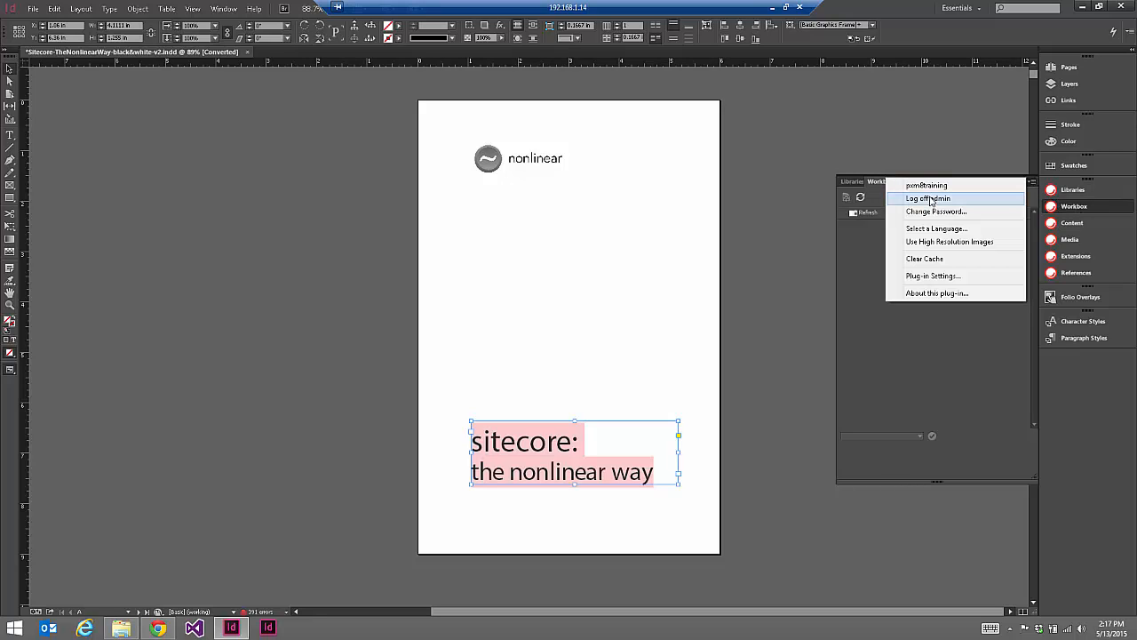
left_click(854, 280)
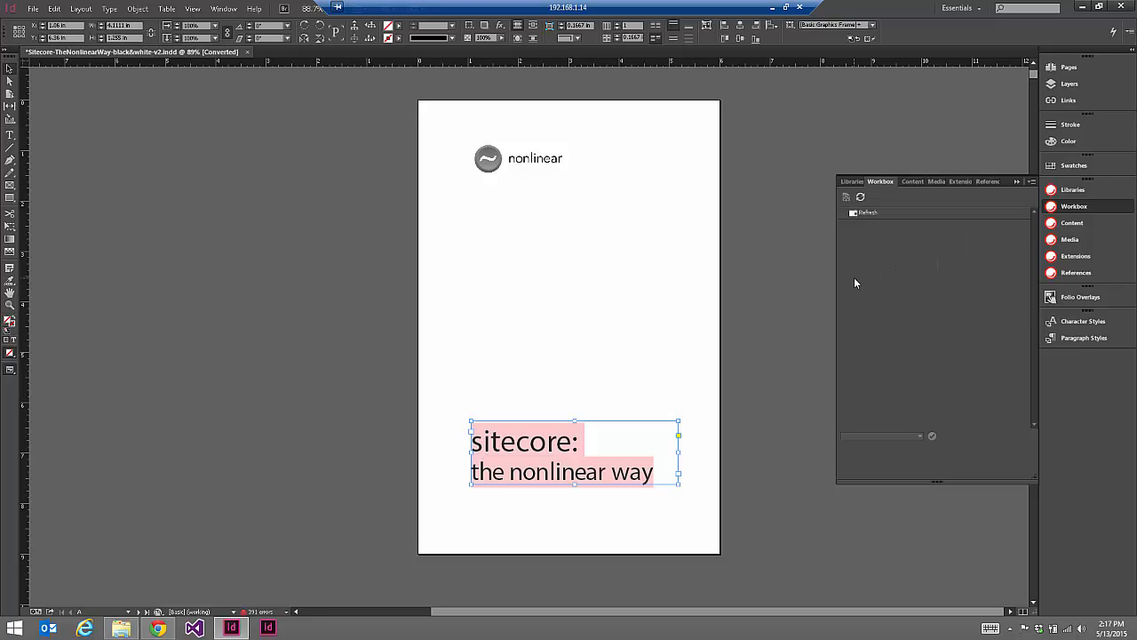
Add the current document to the library's Master documents as "NLC Design" and open that new master document
left_click(851, 182)
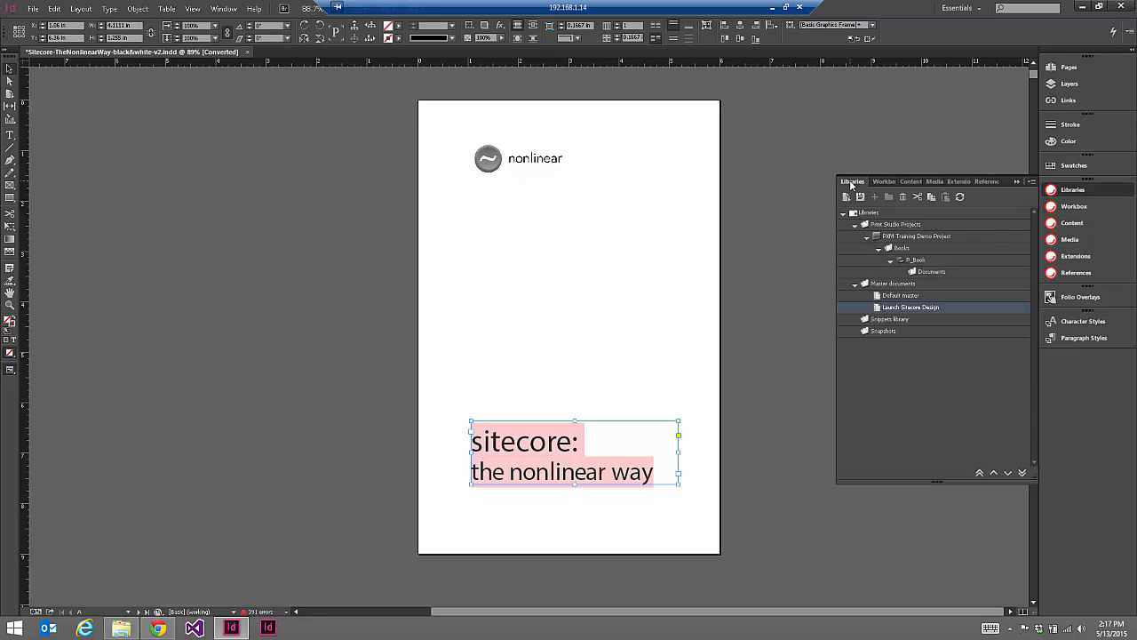
left_click(892, 283)
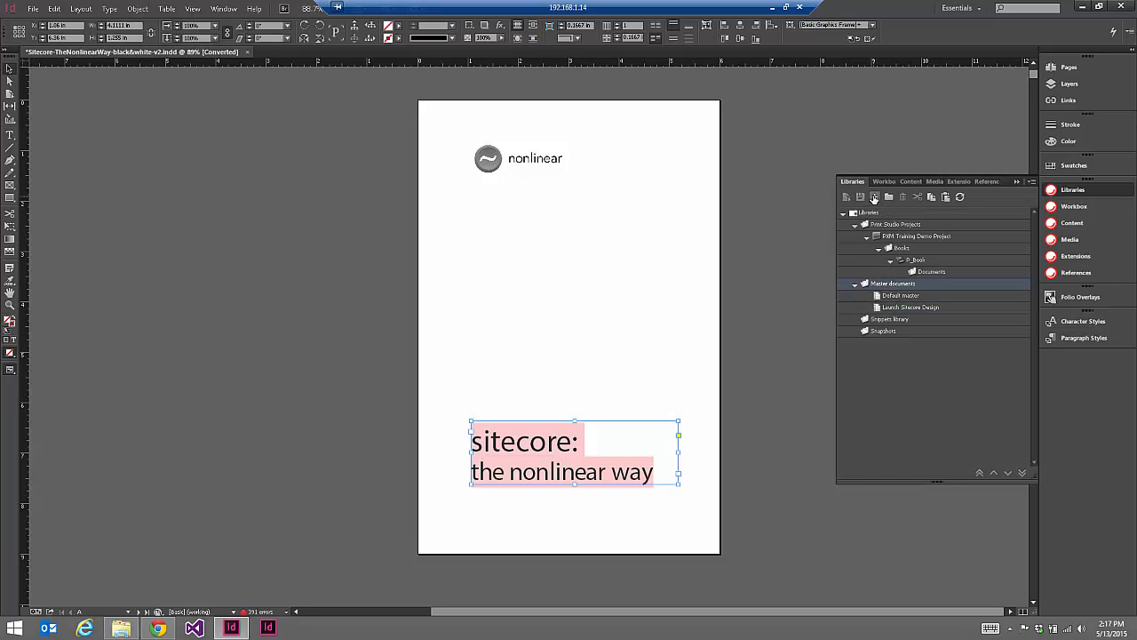
left_click(875, 197)
type("N")
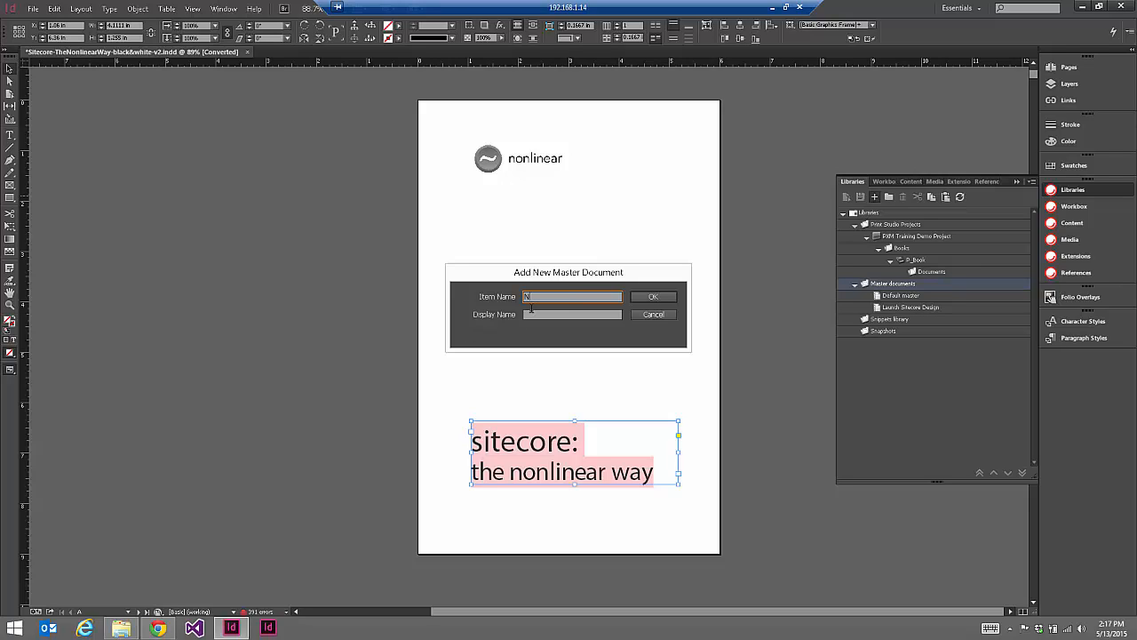
type("LC Design")
left_click(653, 297)
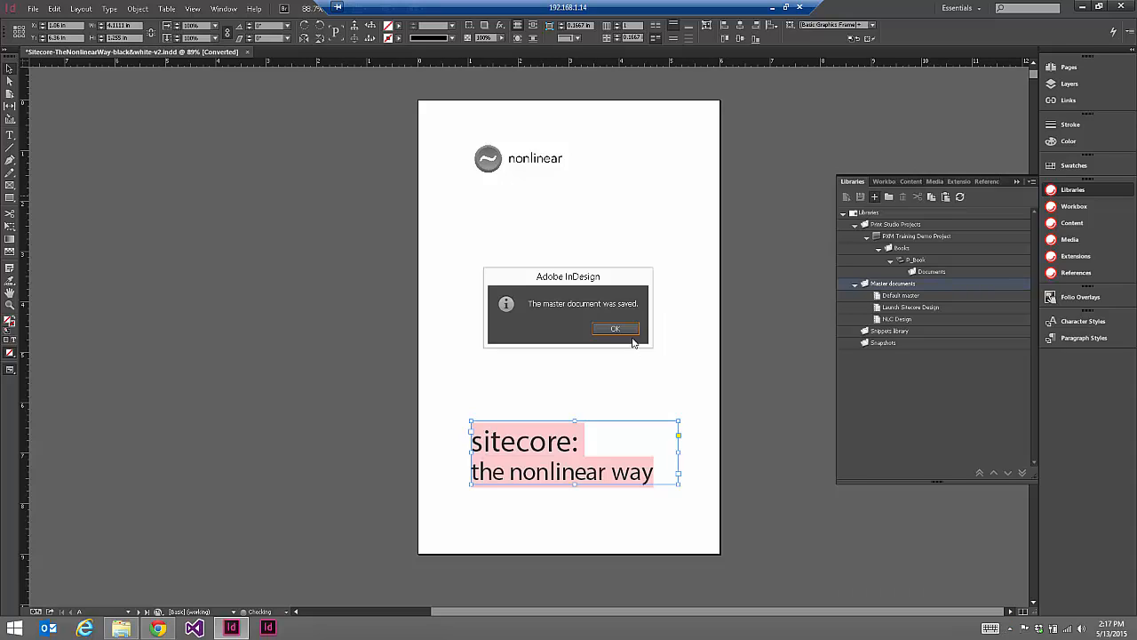
left_click(615, 327)
left_click(923, 322)
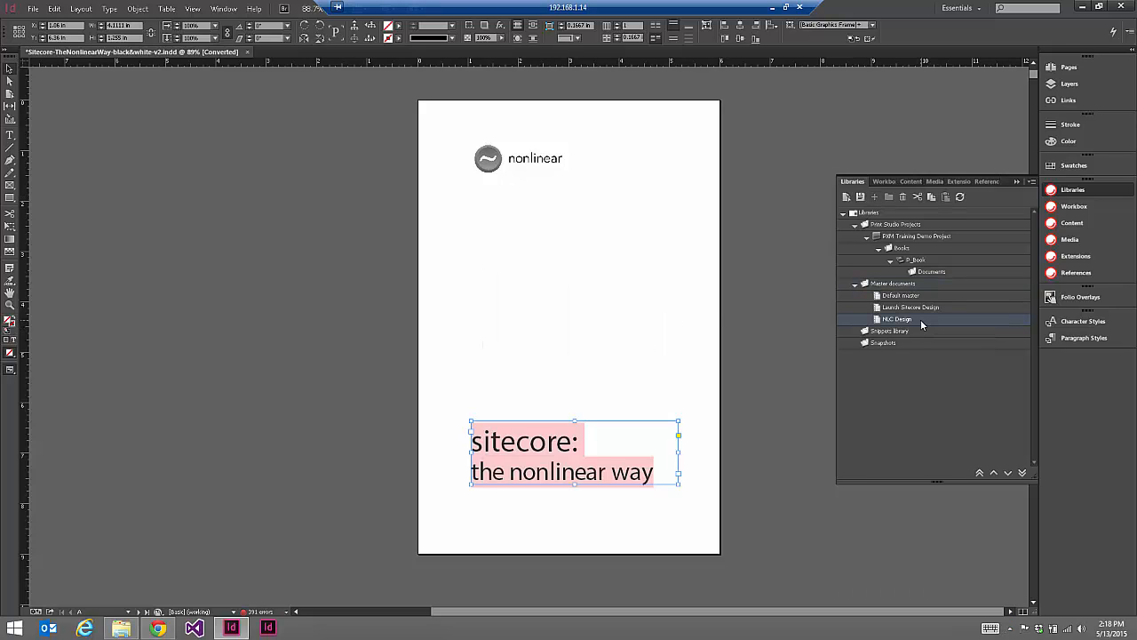
left_click(848, 197)
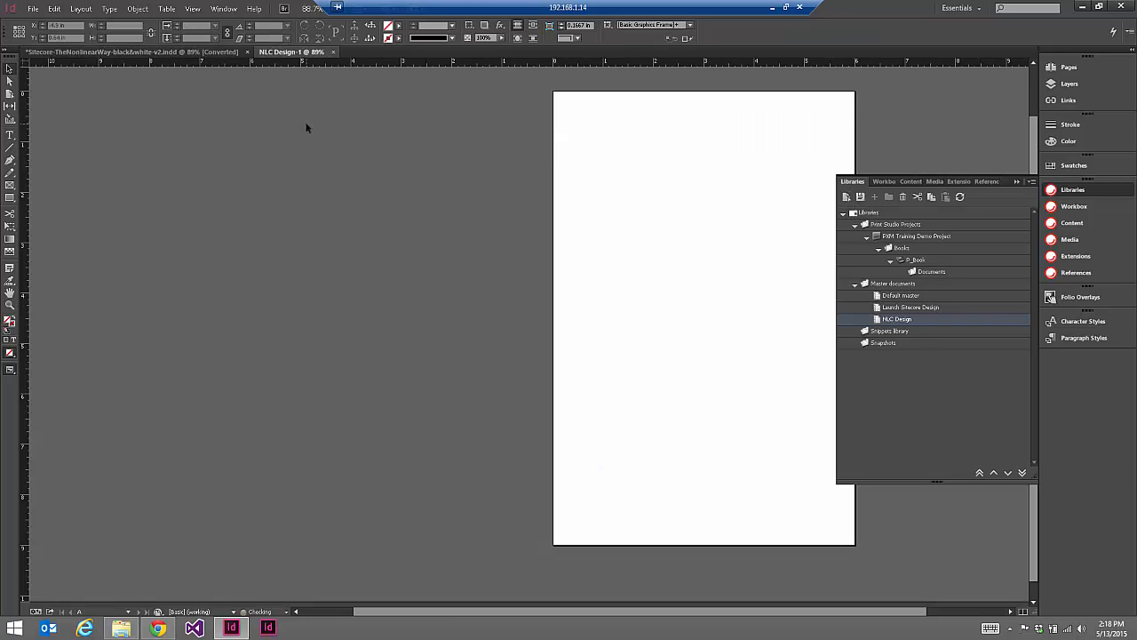
Examine the footer text frames on the A-Inside pages master spread and view the C-No Footer master spread
left_click(1090, 67)
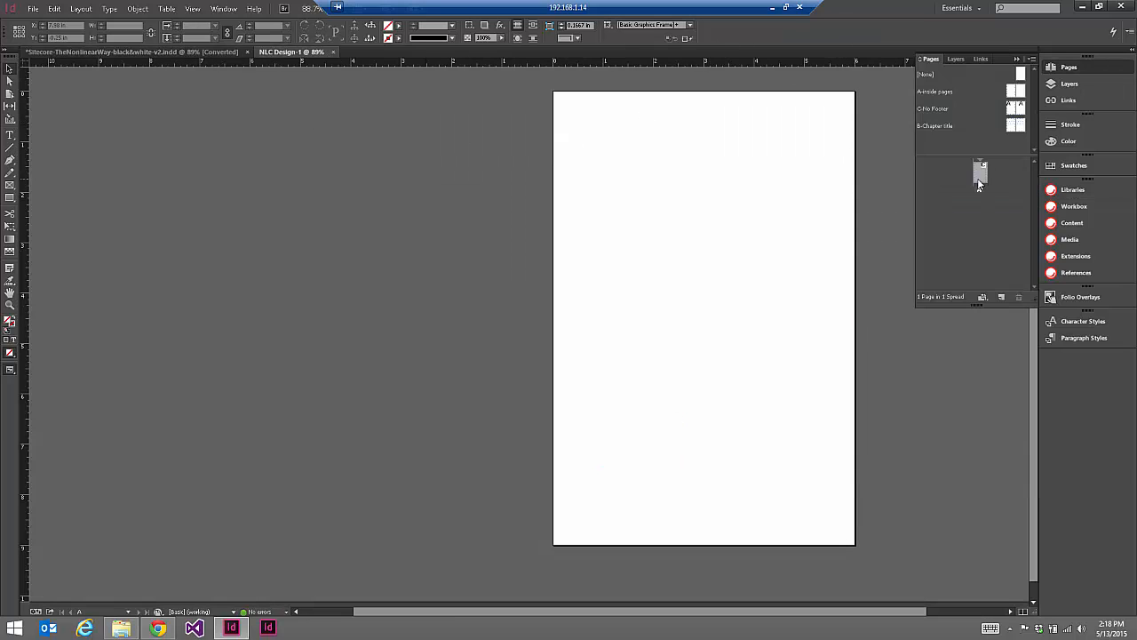
double_click(1015, 91)
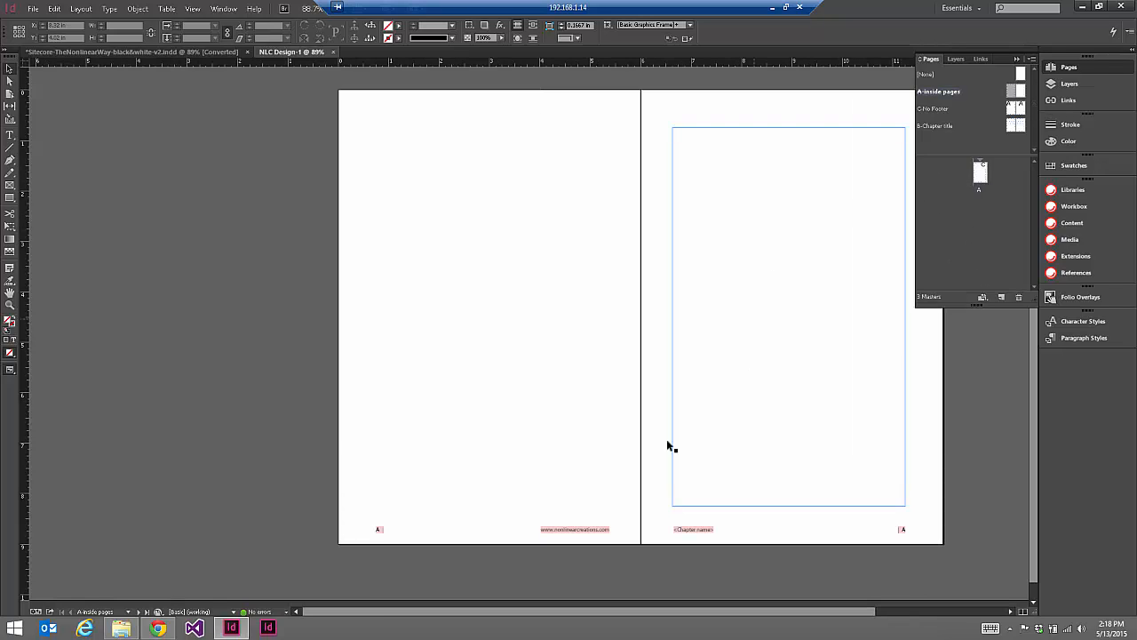
left_click(572, 532)
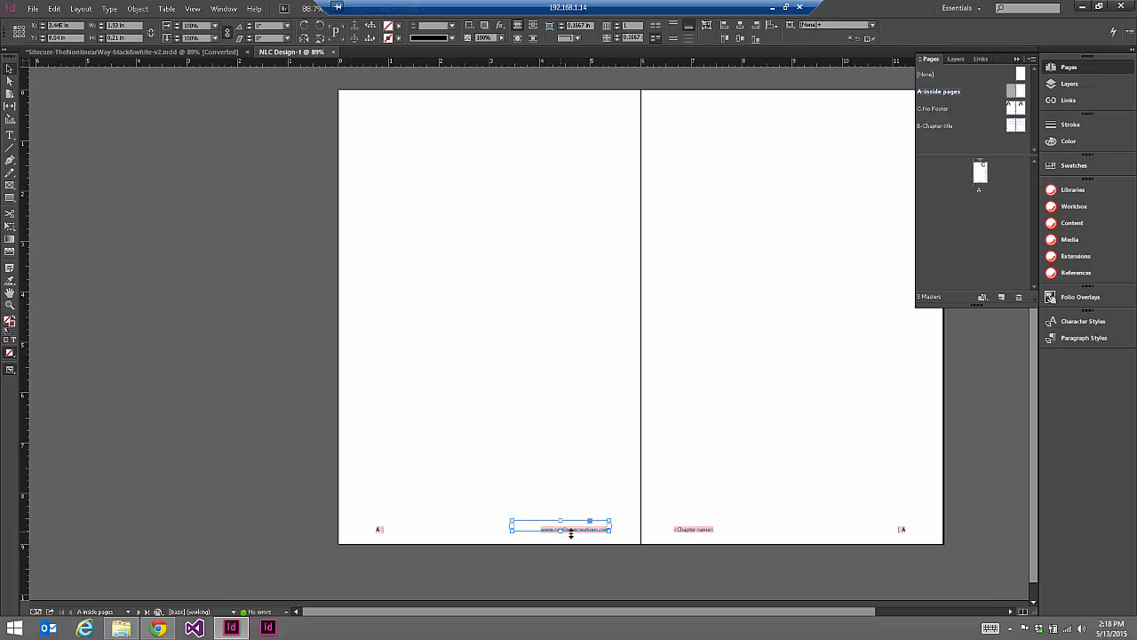
left_click(711, 533)
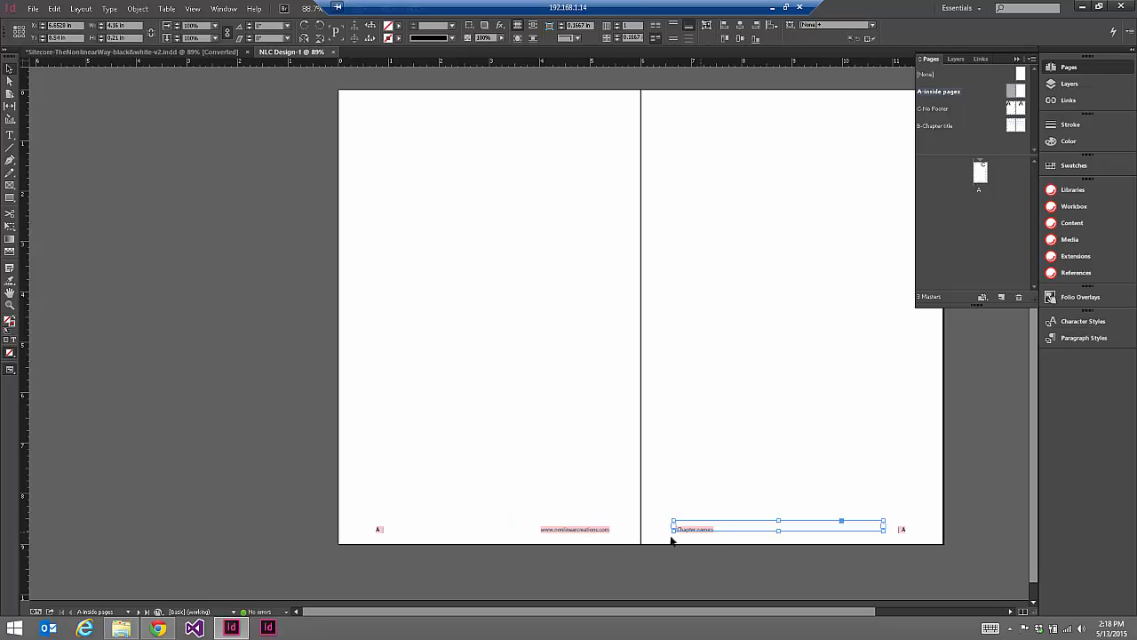
double_click(1012, 109)
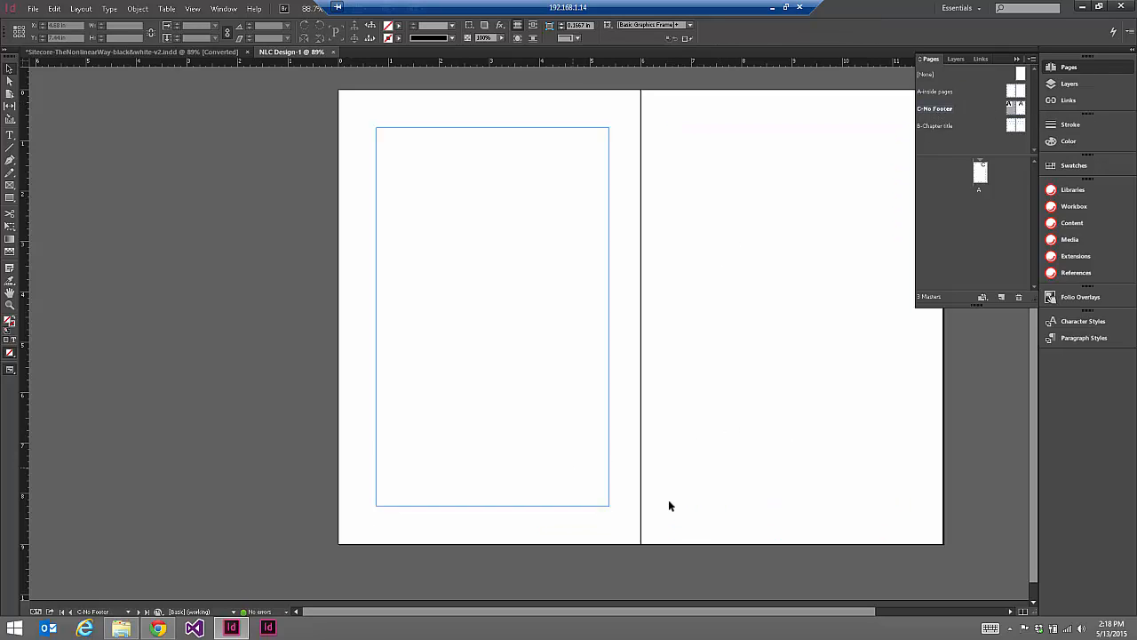
Examine the title frame and the body text frame on the B-Chapter title master spread
double_click(1013, 128)
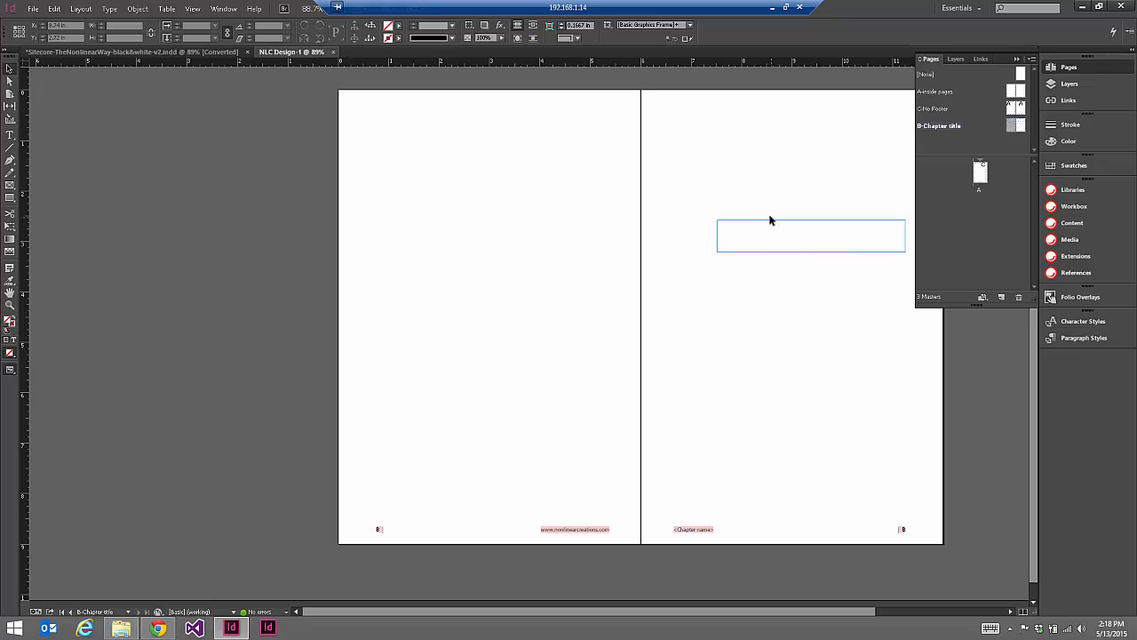
left_click(761, 240)
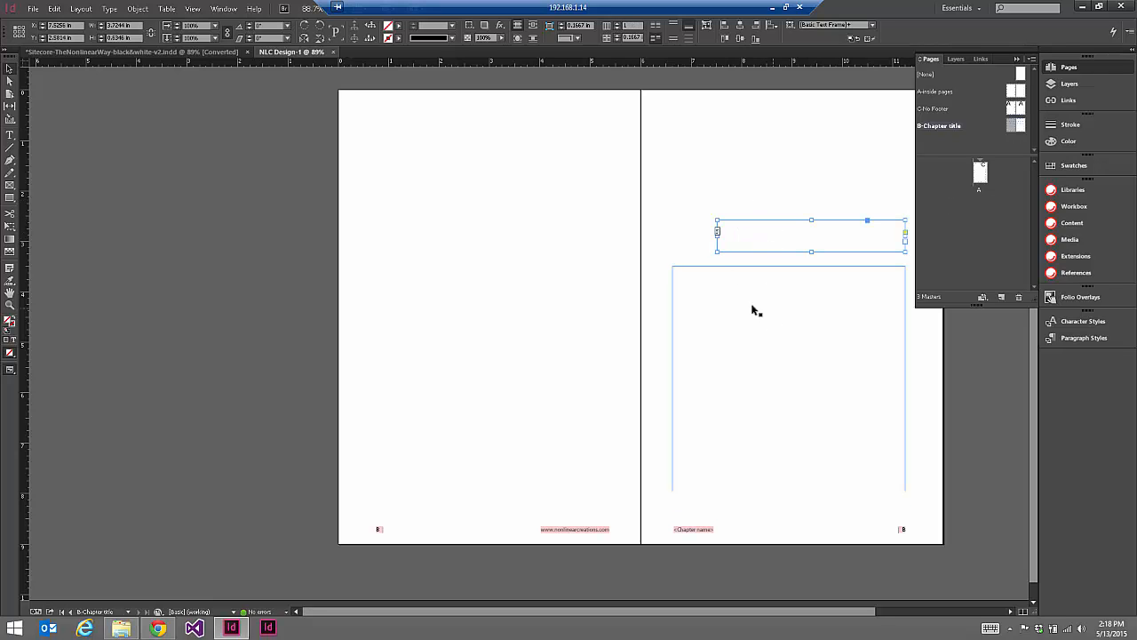
left_click(733, 349)
left_click(765, 238)
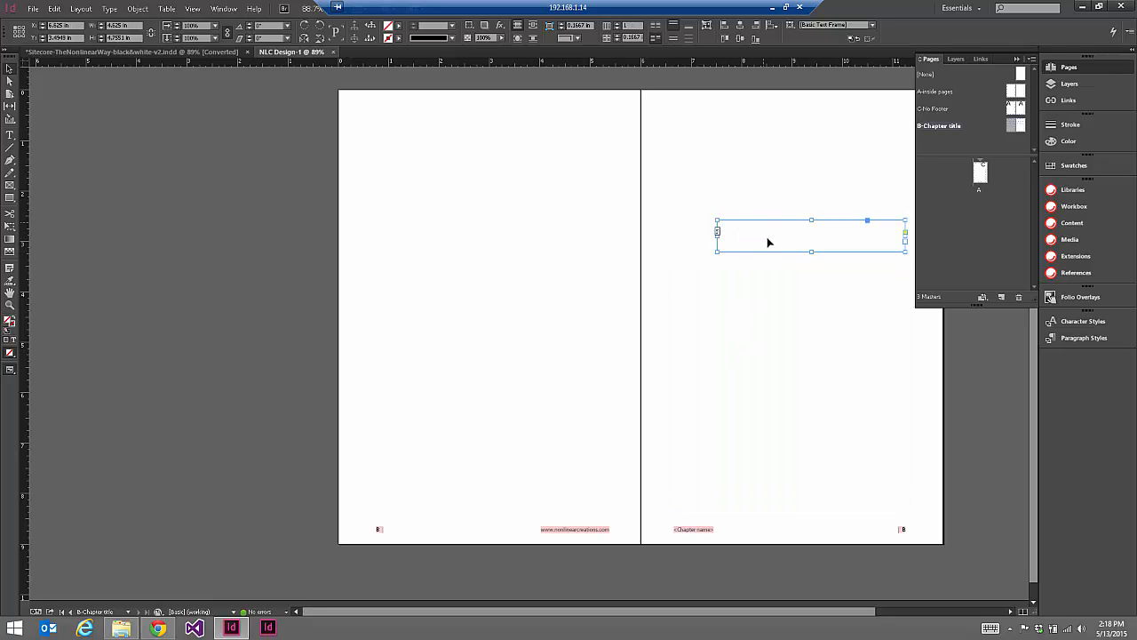
left_click(780, 387)
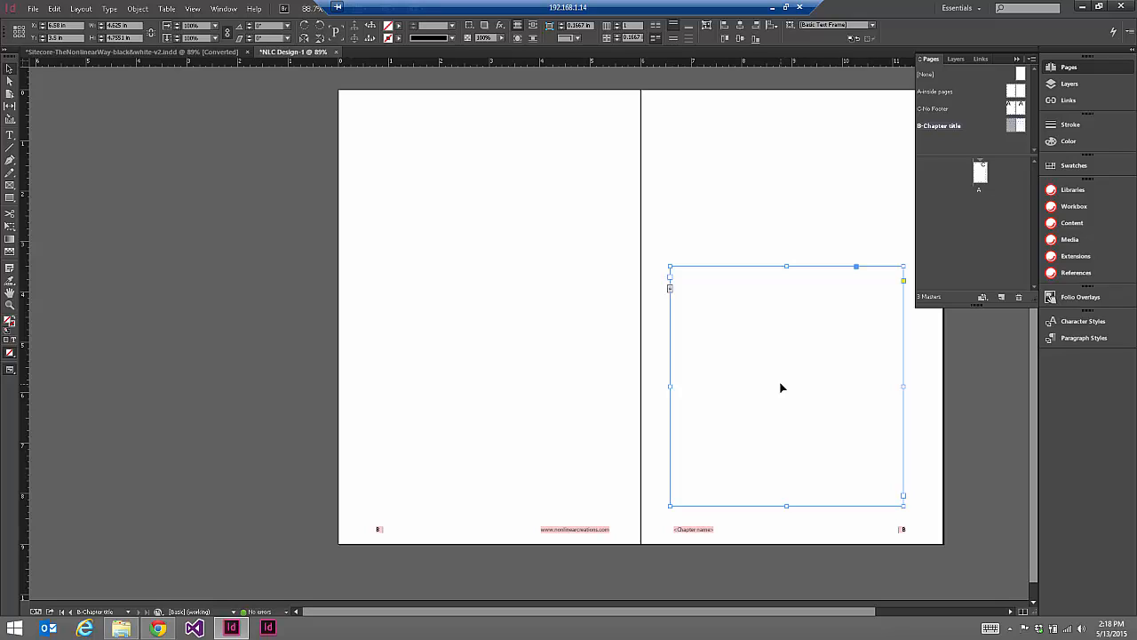
Look through the paragraph styles stored in the NLC Design-1 master document
left_click(1066, 339)
left_click_drag(1035, 348, 932, 366)
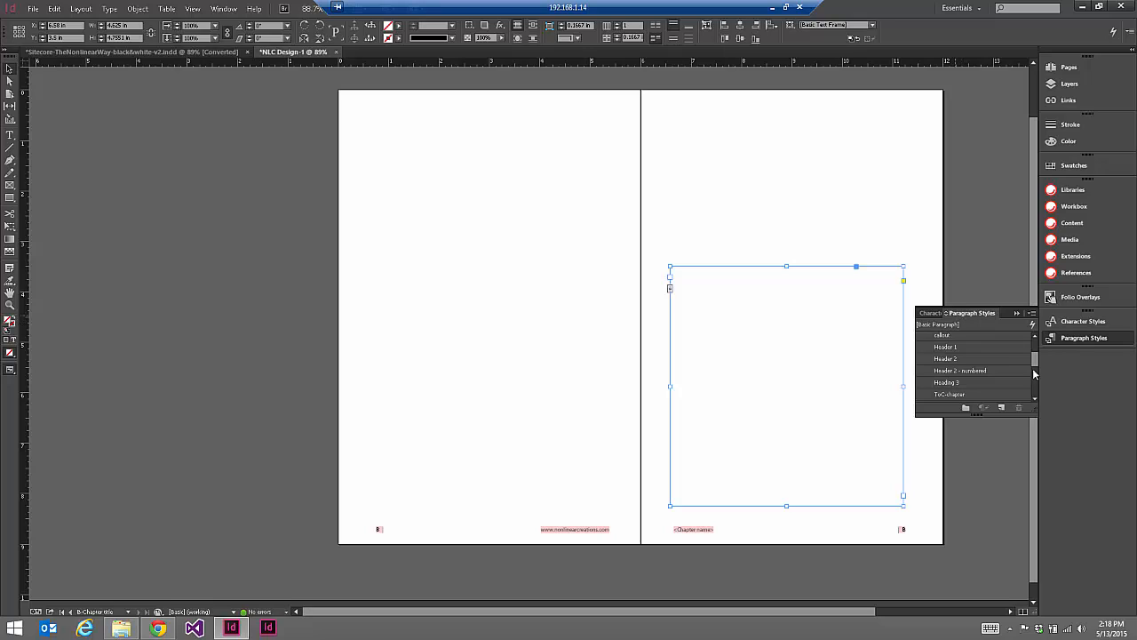
left_click_drag(1036, 359, 1033, 341)
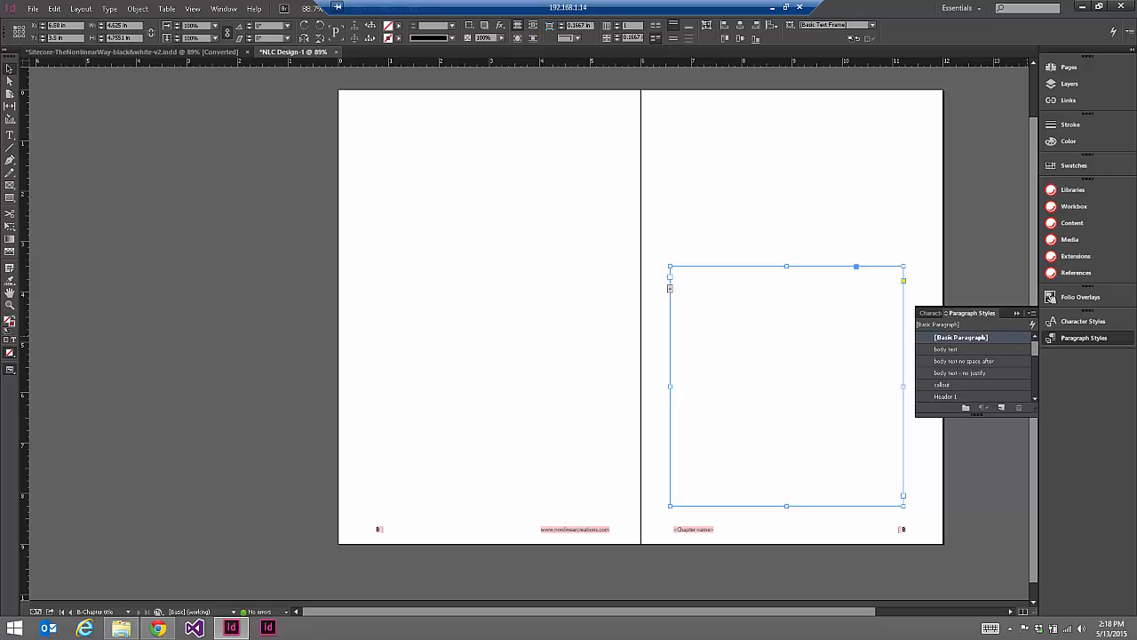
Close the NLC Design-1 document without saving its changes and hide the paragraph styles
left_click(336, 52)
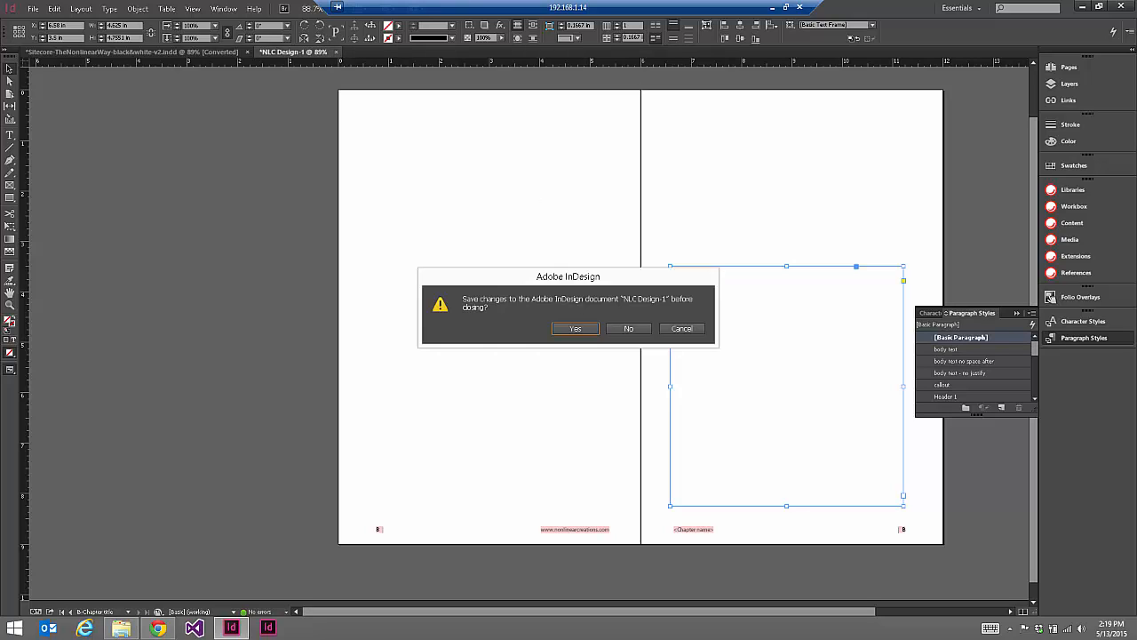
left_click(629, 327)
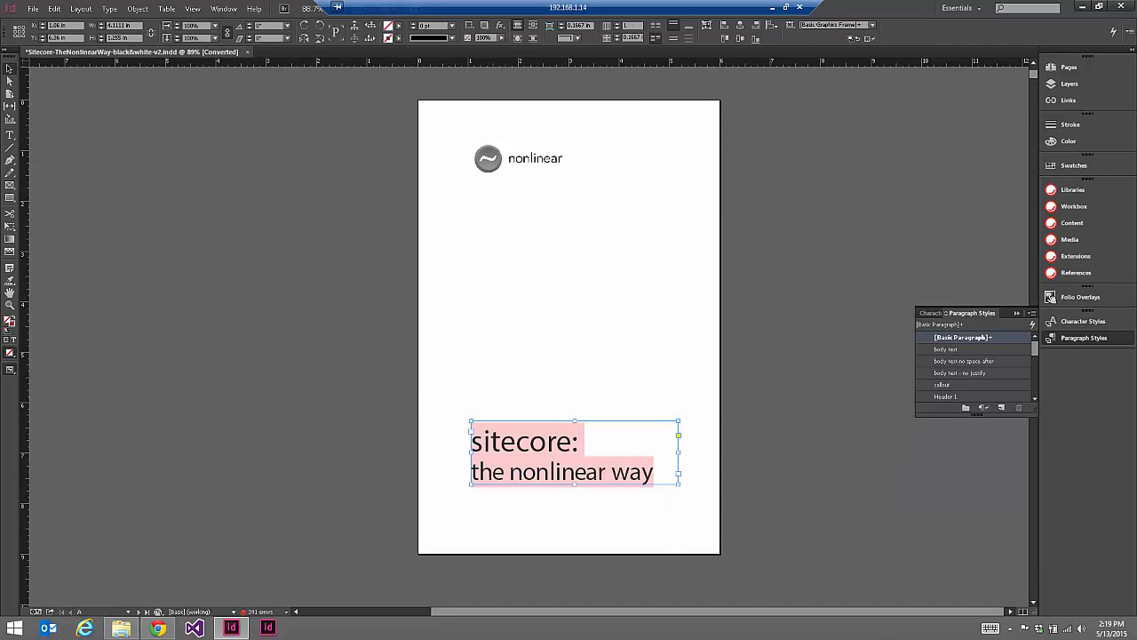
key("F11")
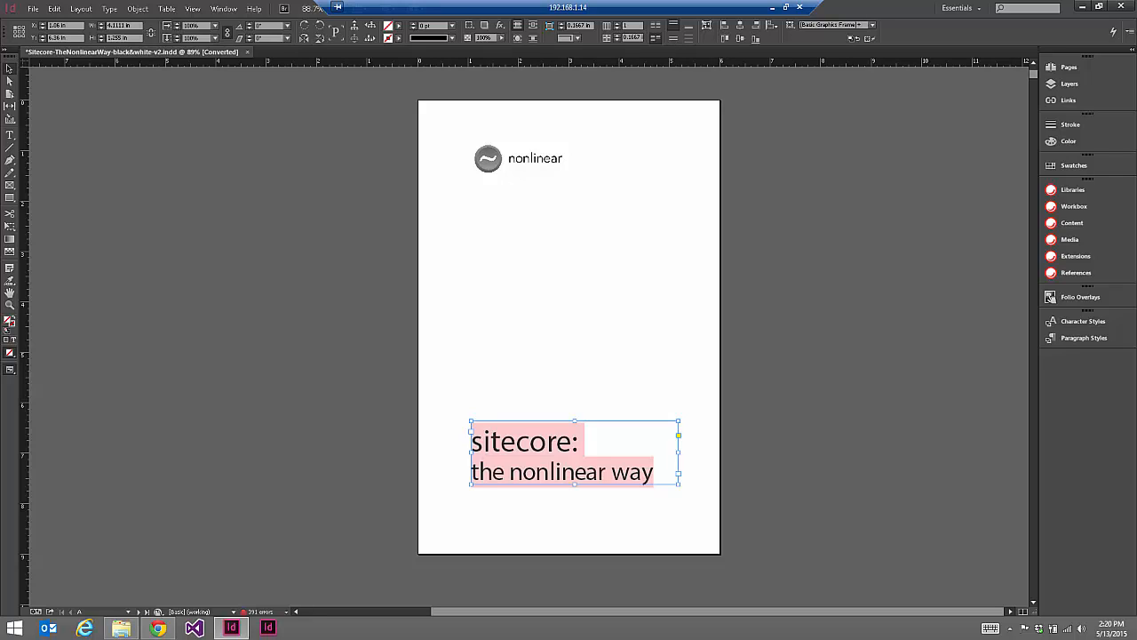
Add a project named "Launch Sitecore Article" to Print Studio Projects in the Sitecore library, using the Print Studio Project branch
left_click(1092, 190)
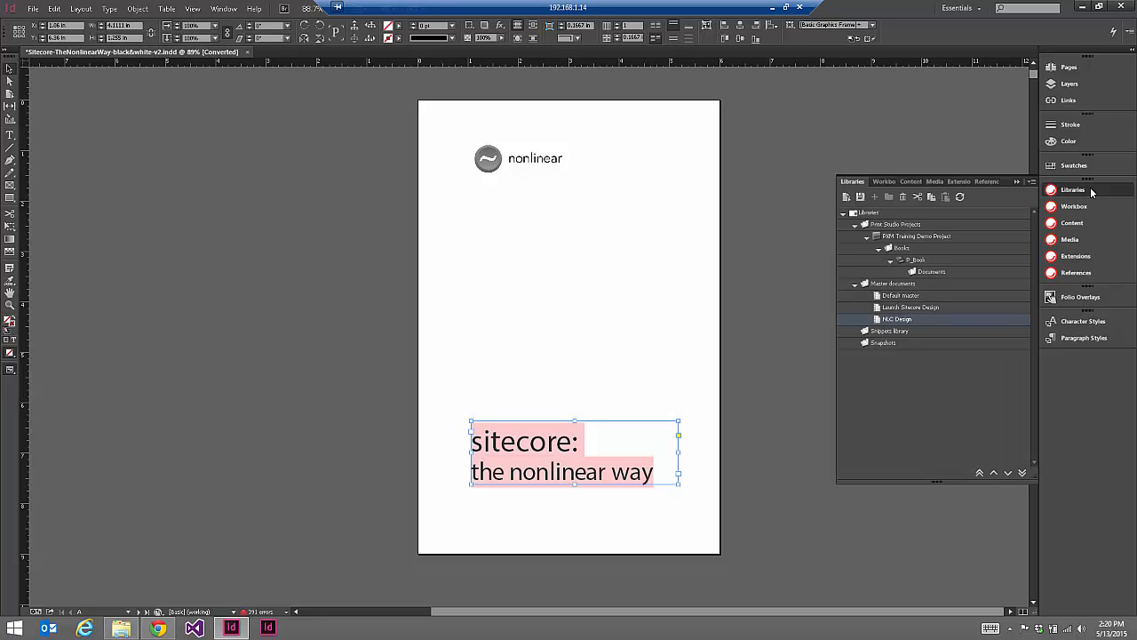
left_click(889, 226)
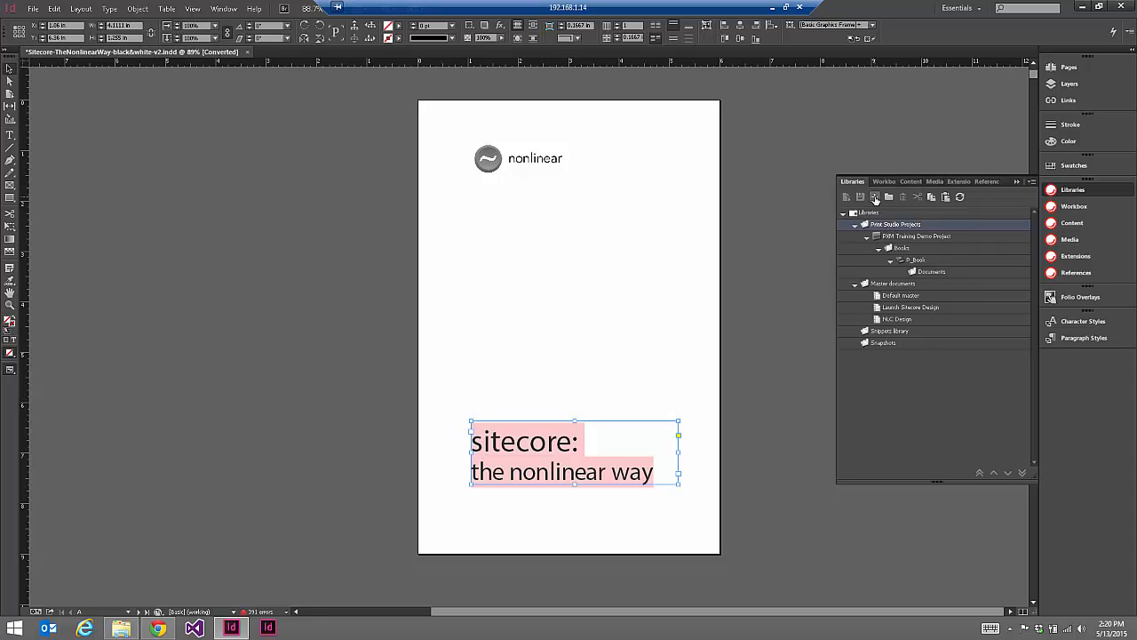
left_click(876, 197)
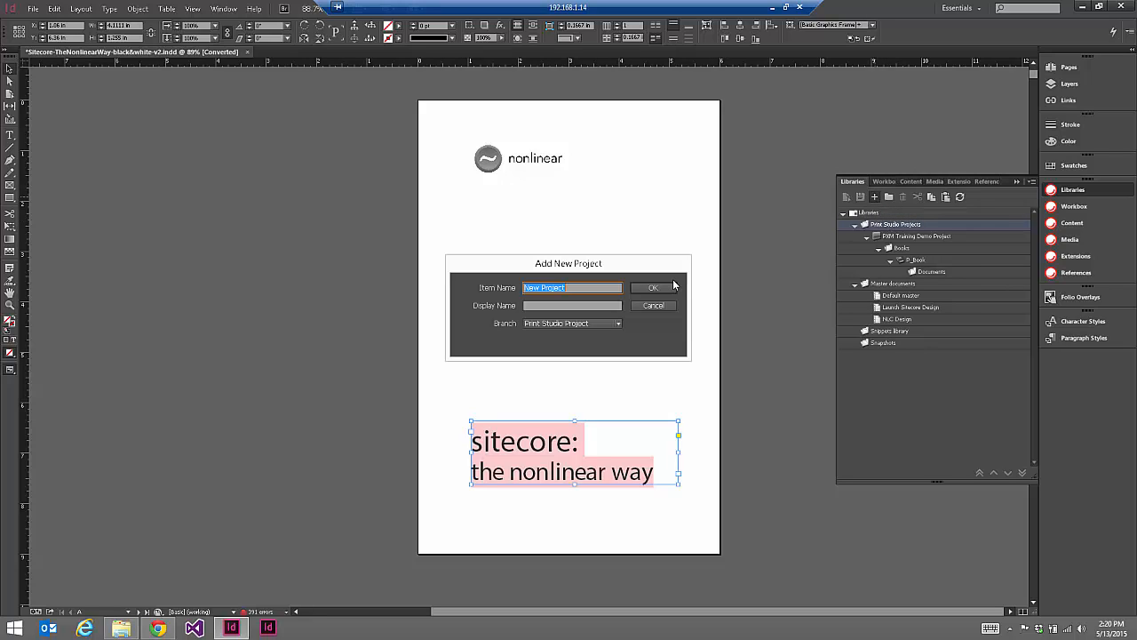
type("Launch Sitecore Article")
left_click(618, 322)
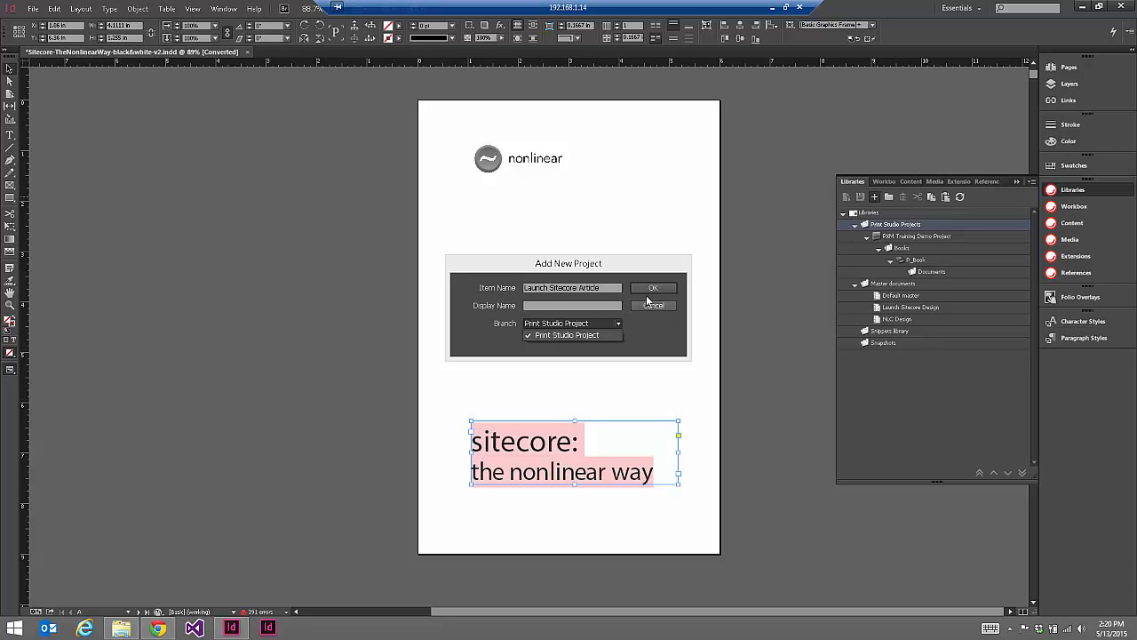
left_click(555, 334)
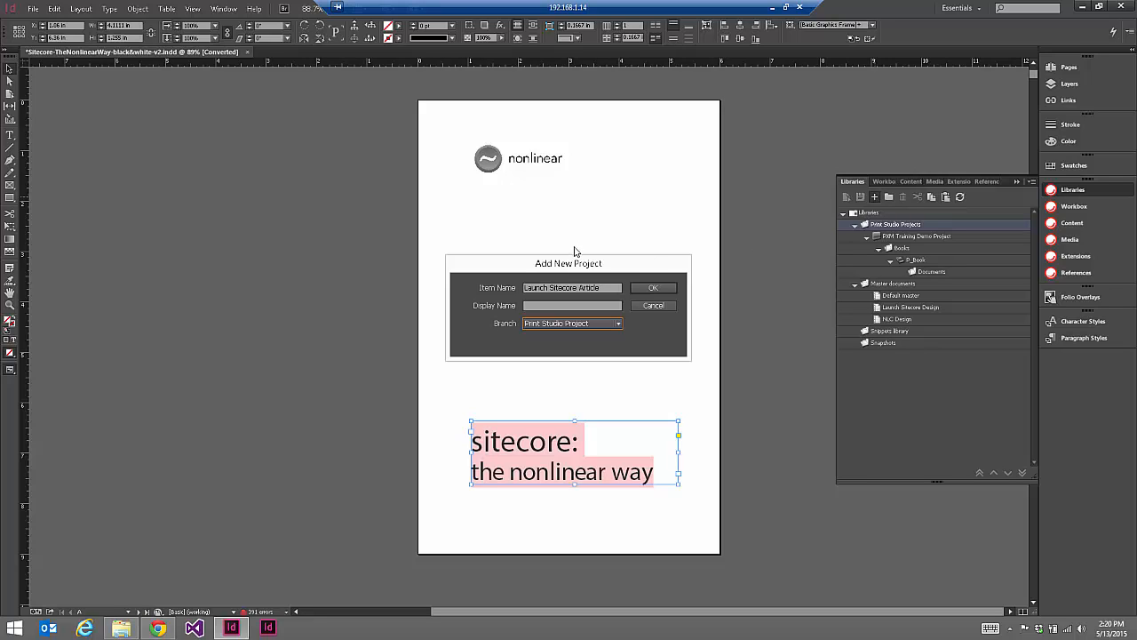
left_click(642, 287)
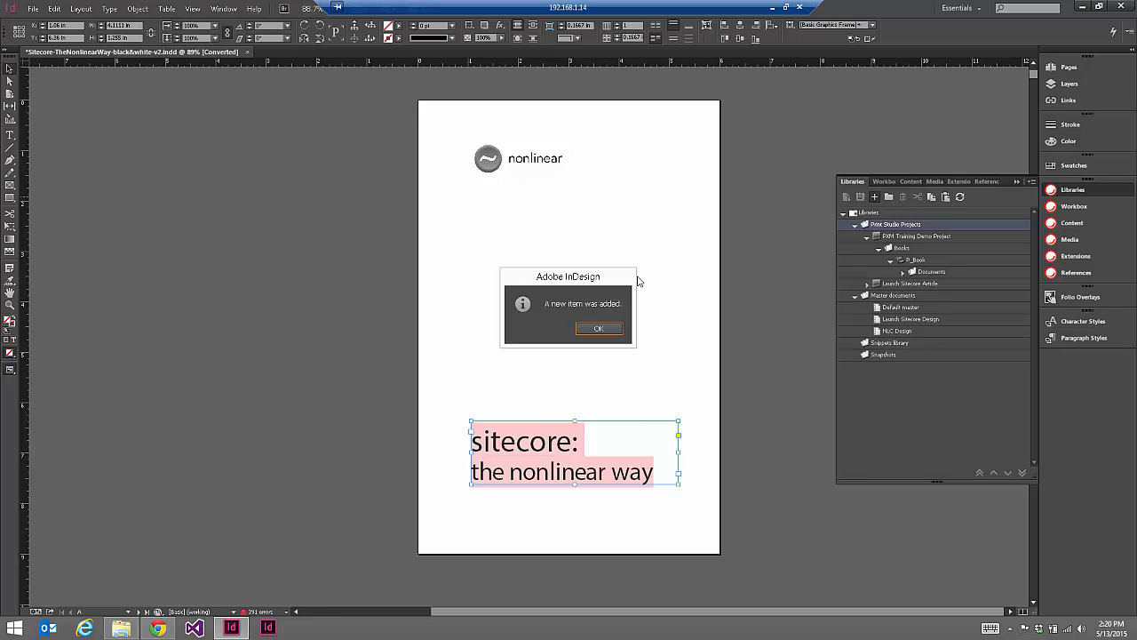
left_click(613, 334)
Show the Sitecore project view and load the Launch Sitecore Article project from the library into it
left_click(868, 284)
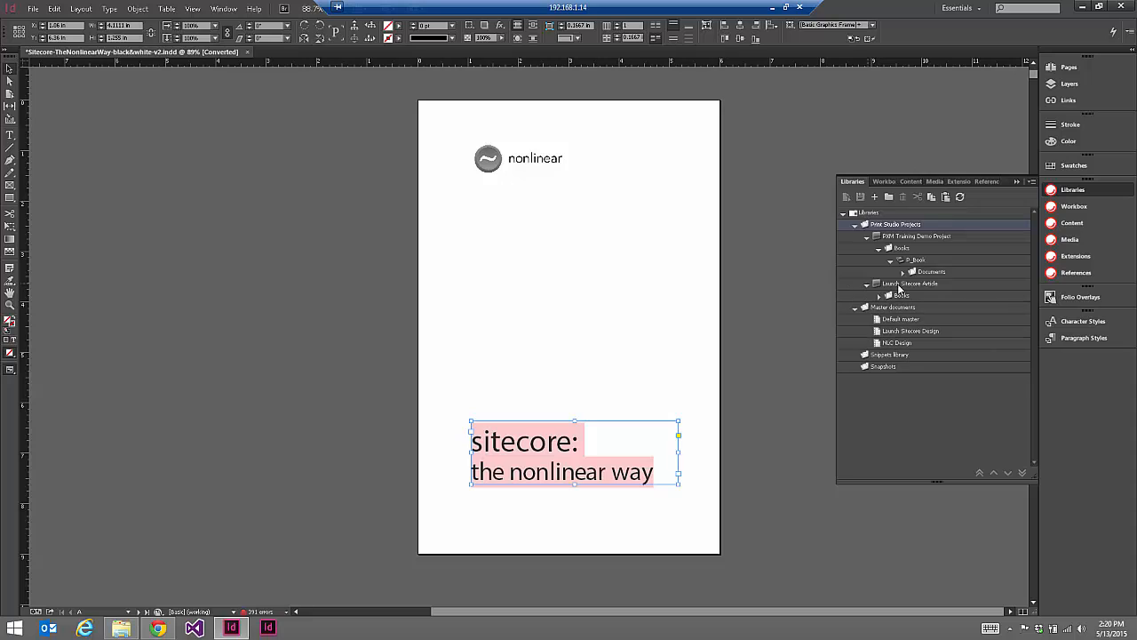
left_click(902, 284)
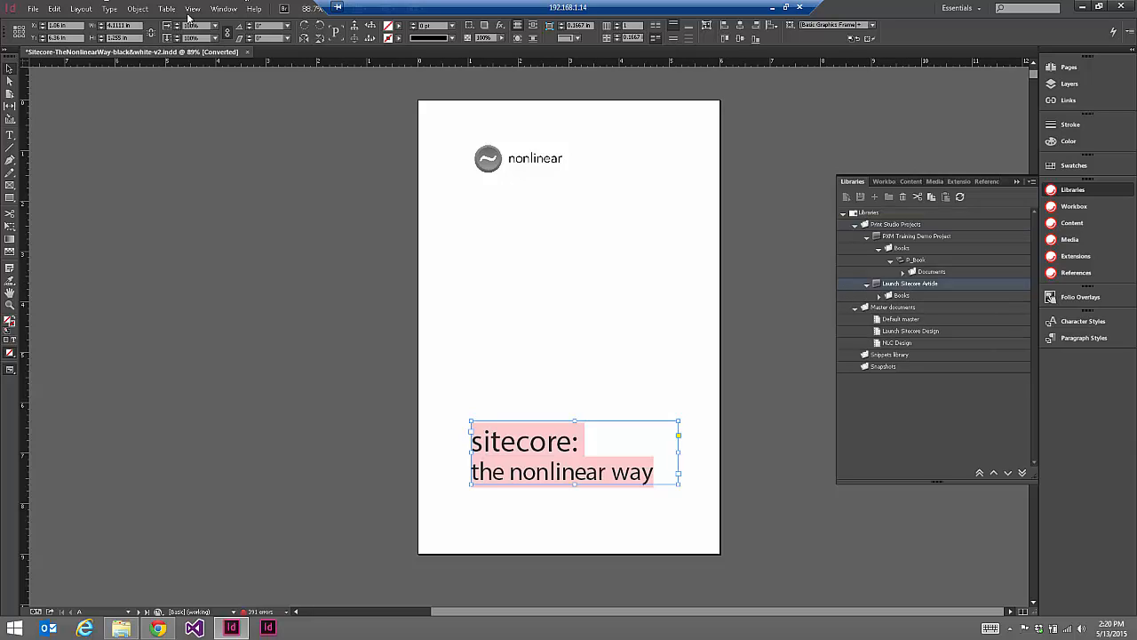
left_click(222, 9)
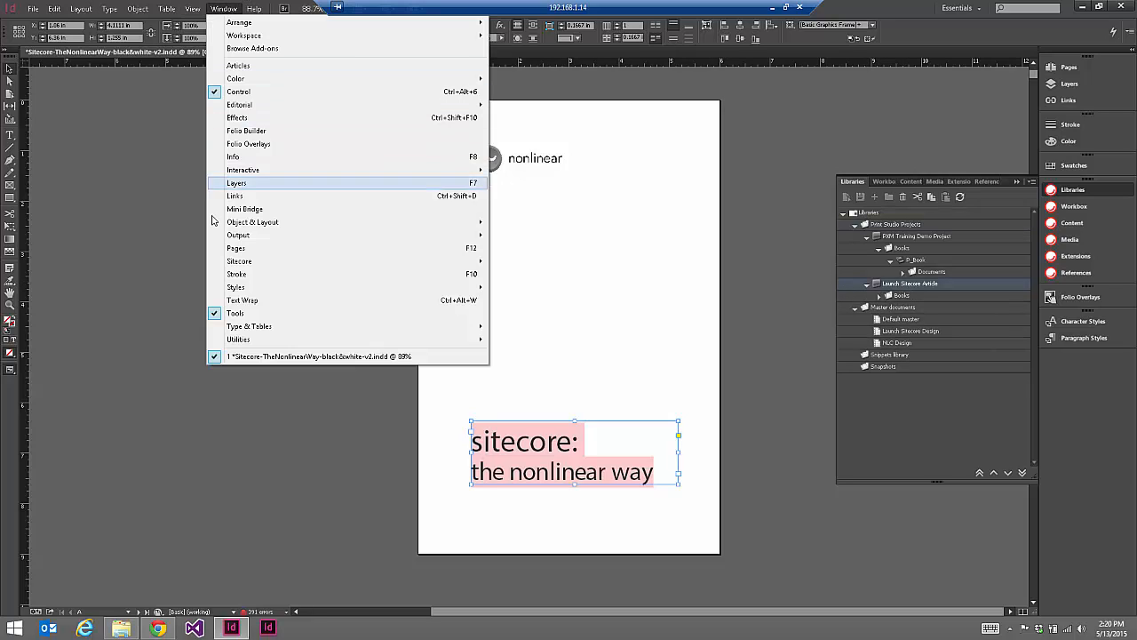
mouse_move(231, 264)
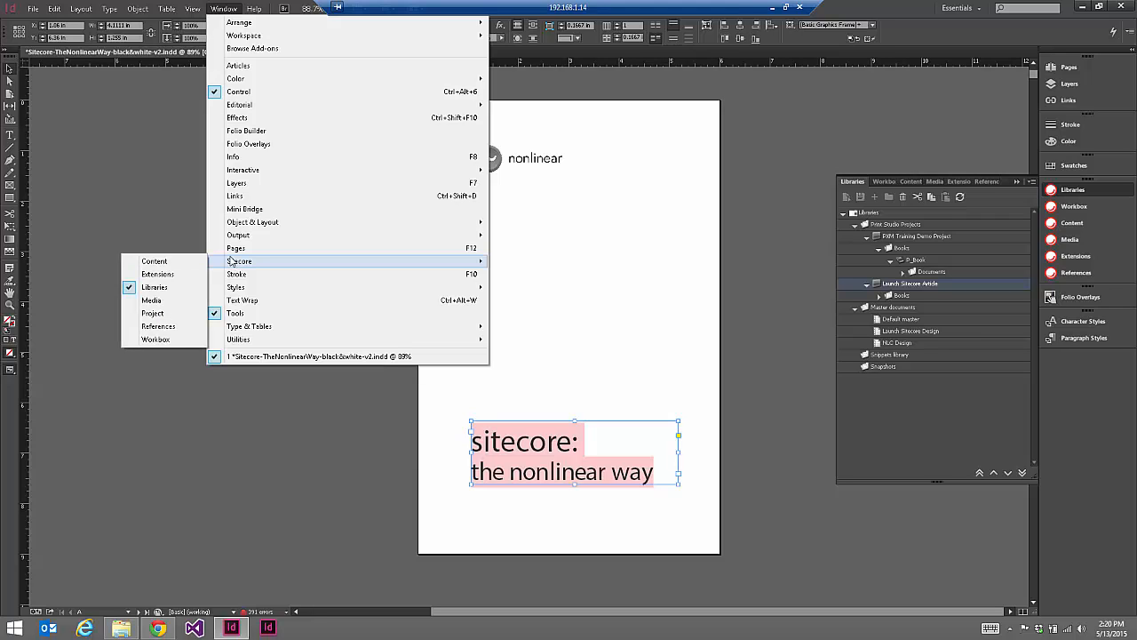
left_click(157, 313)
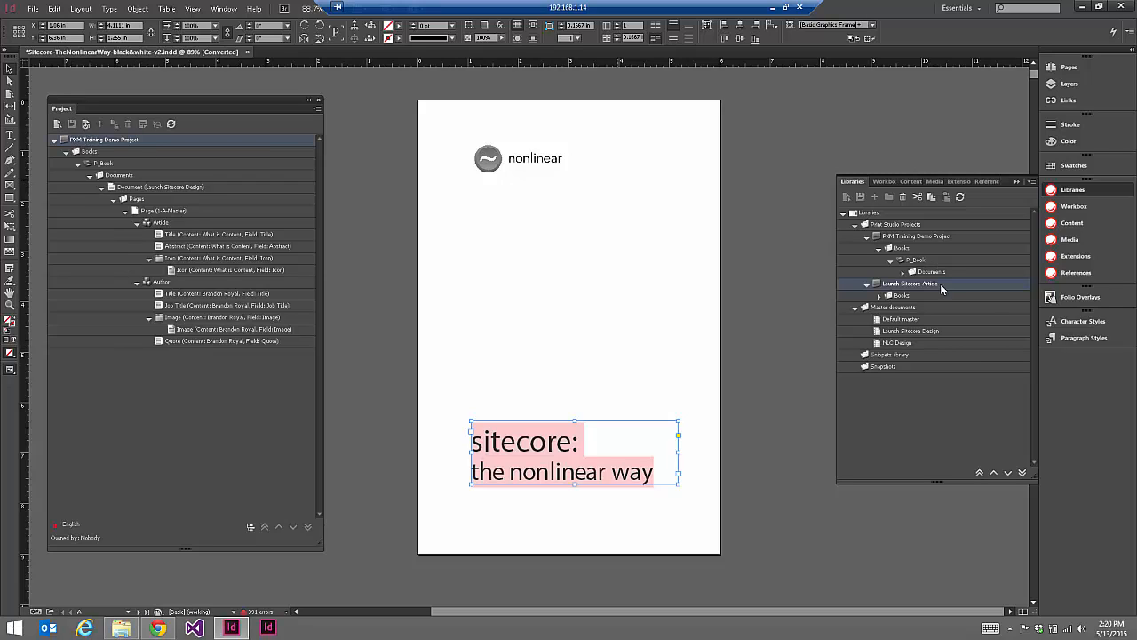
left_click_drag(910, 286, 79, 139)
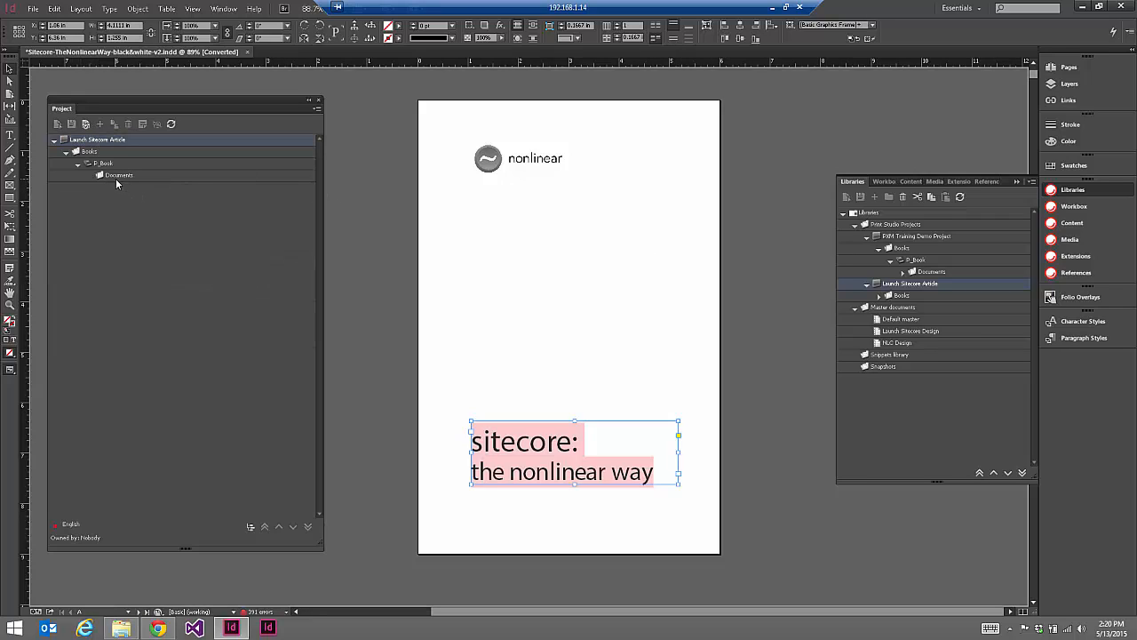
Add a new item named "Document" to the Documents folder of P_Book in the Launch Sitecore Article project
left_click(115, 178)
left_click(100, 125)
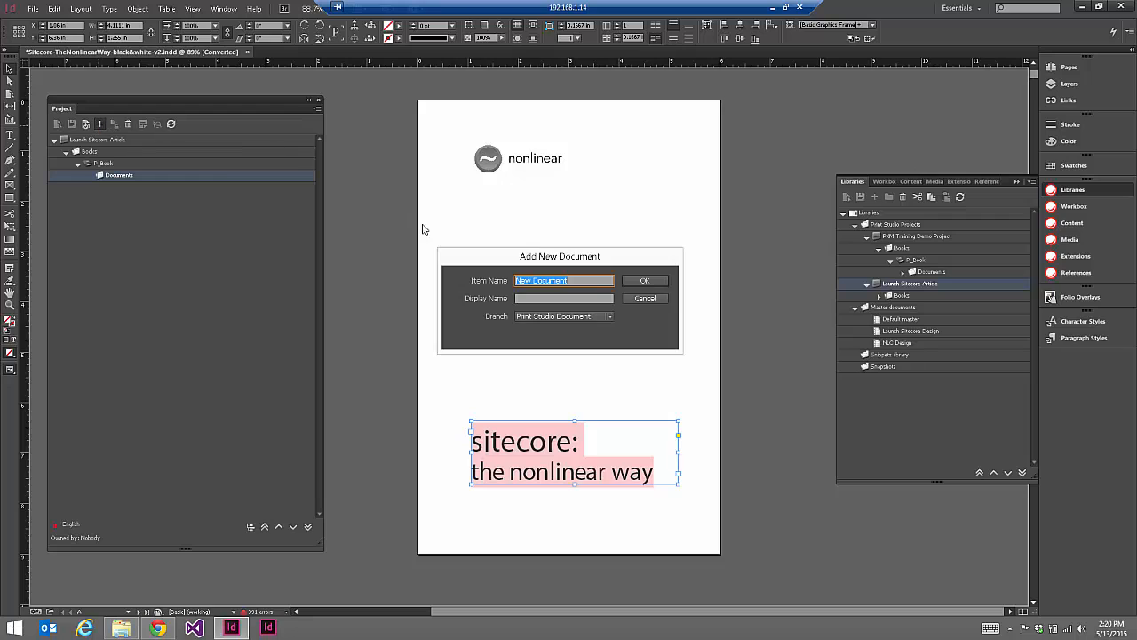
double_click(525, 280)
key("Delete")
key("Delete")
key("Return")
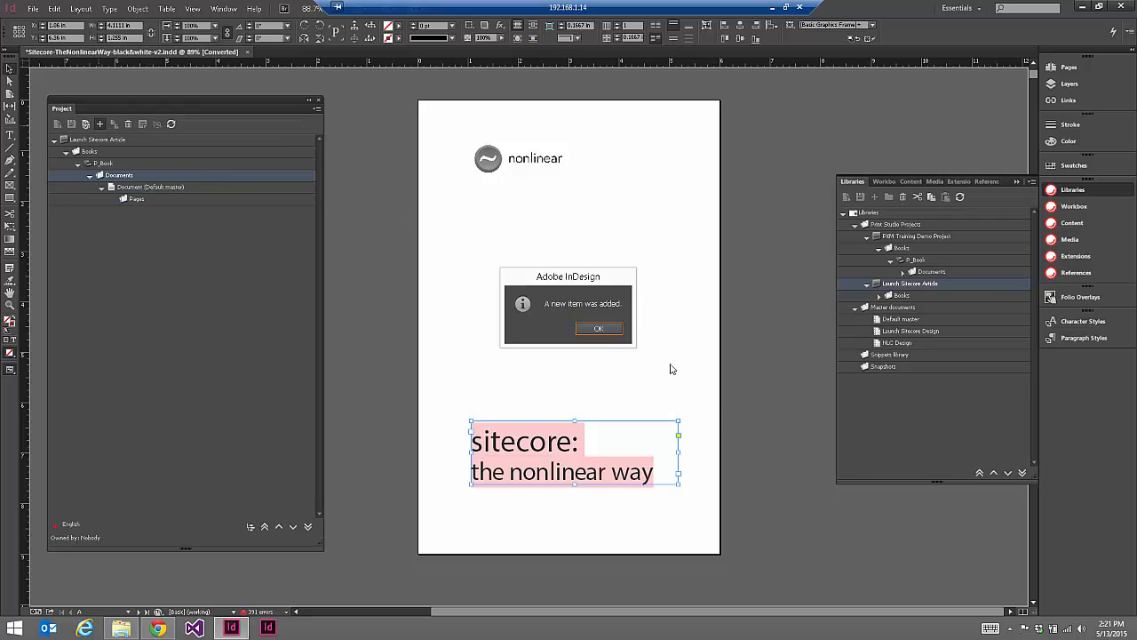
left_click(599, 329)
Assign the NLC Design master document to the project's document in place of the default master
left_click(164, 188)
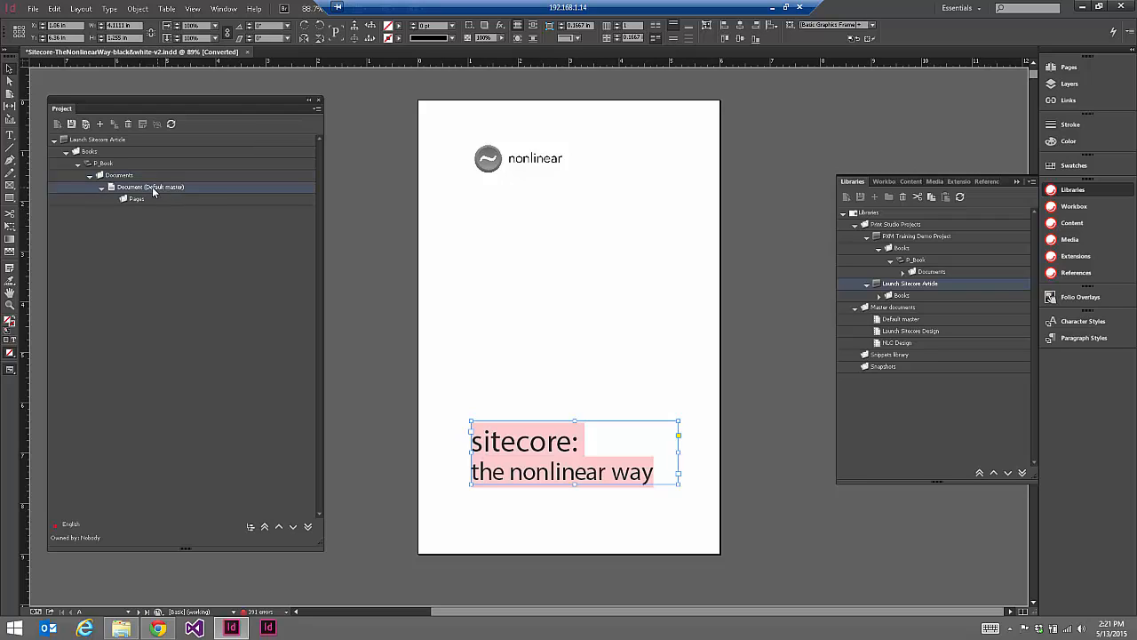
left_click(908, 333)
left_click(888, 344)
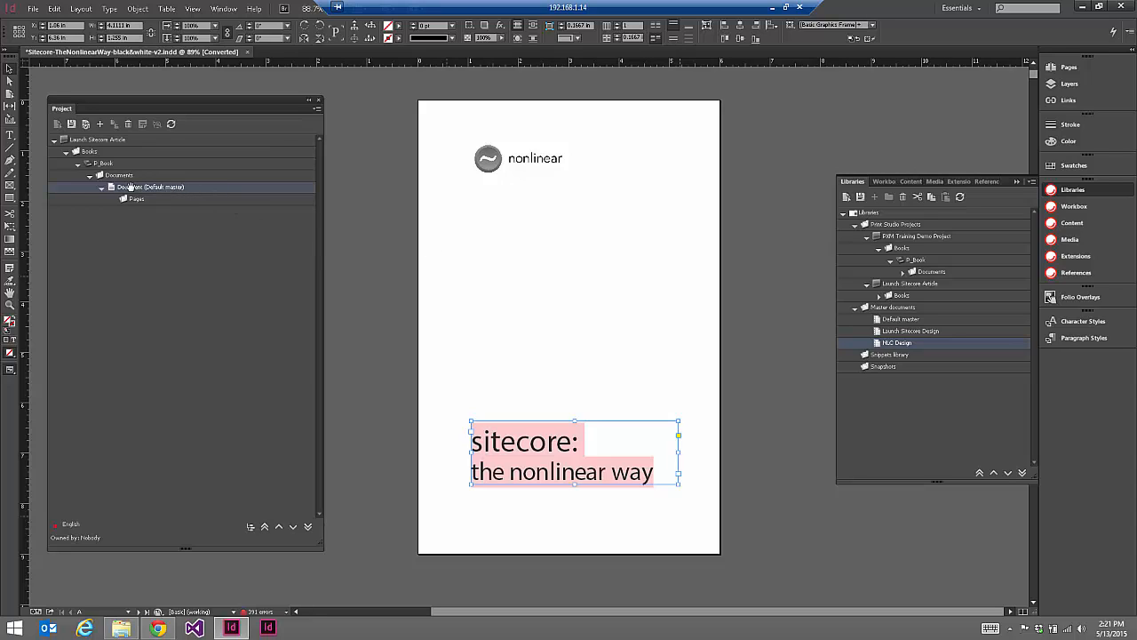
left_click_drag(130, 187, 129, 186)
left_click(652, 332)
Add a page named "Article" to the document's Pages folder, using the Single page branch
left_click(136, 199)
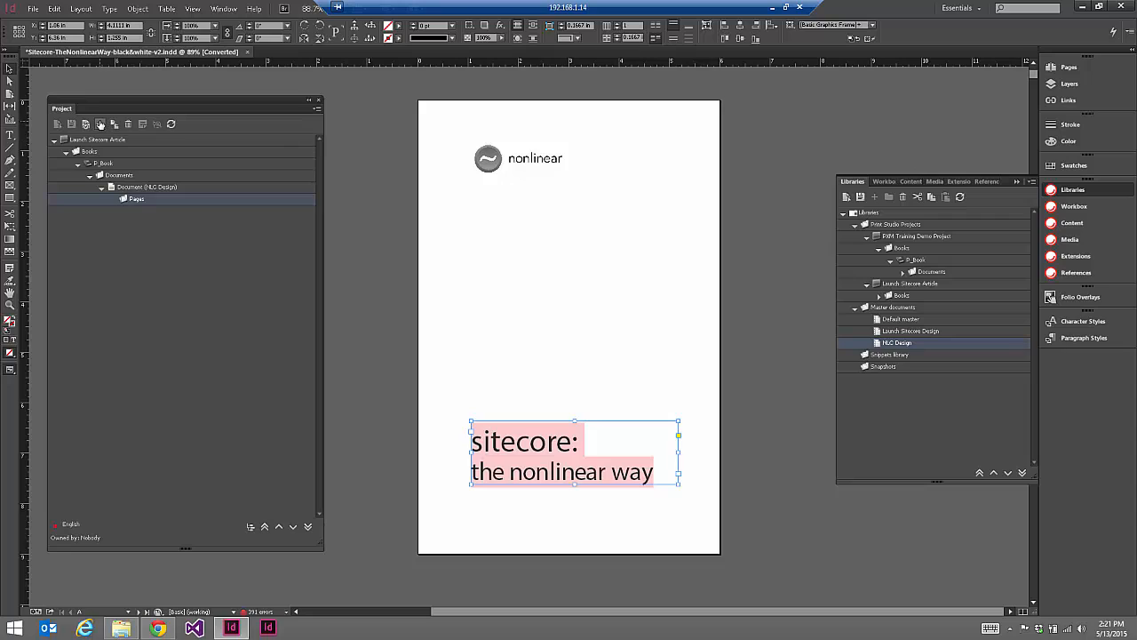
left_click(99, 124)
type("Article")
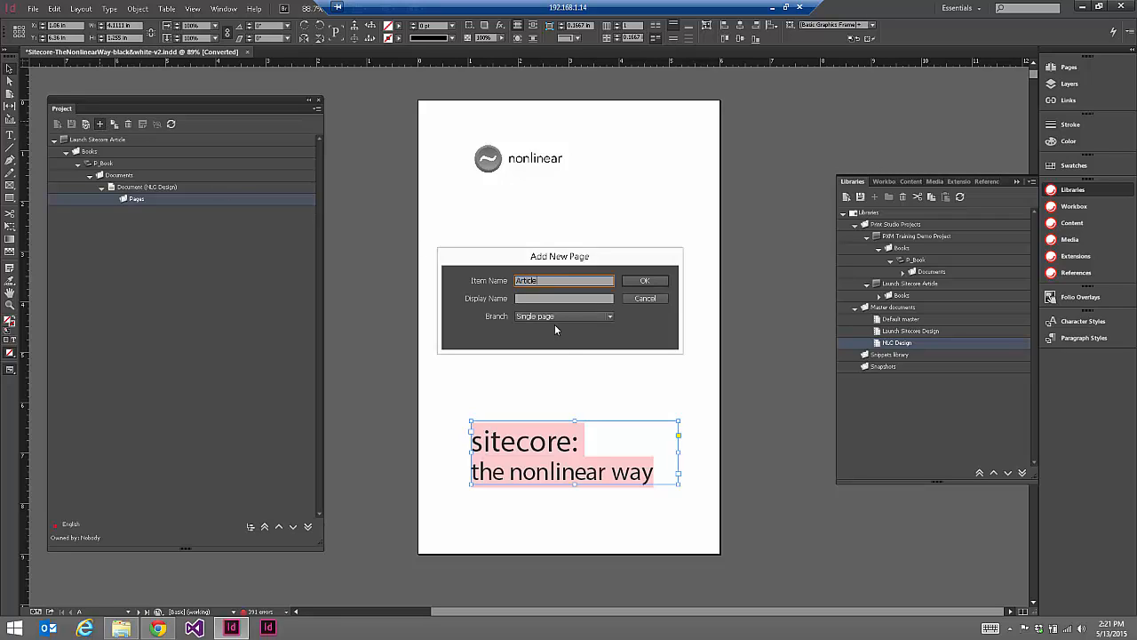
left_click(645, 280)
left_click(625, 326)
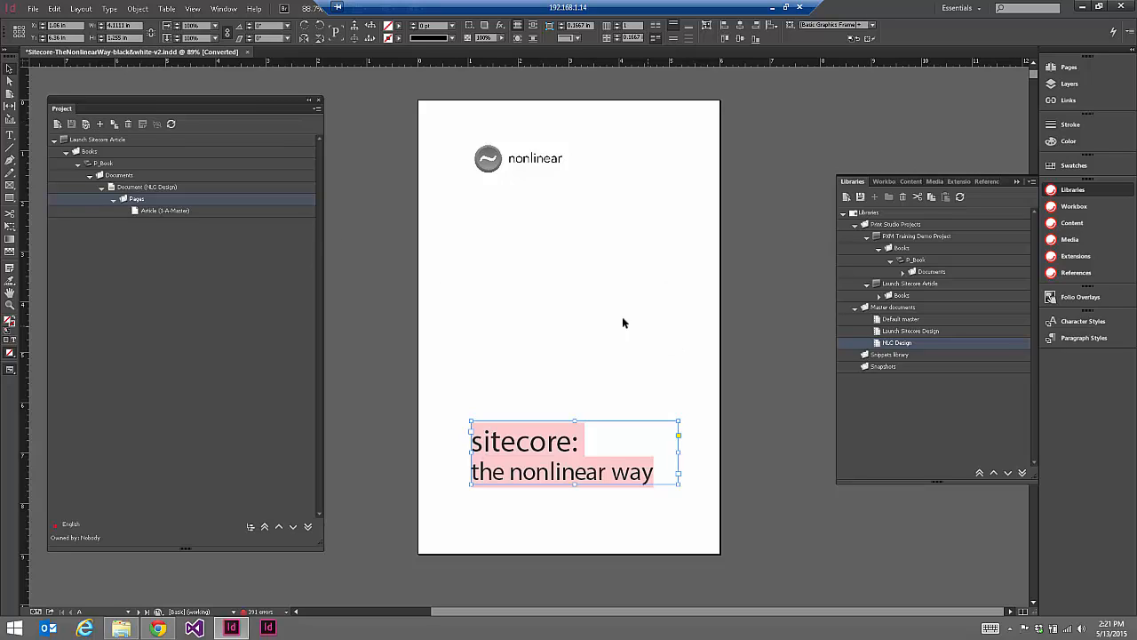
Find the article "Driving return on investment (ROI) from your Sitecore deployment" in the book and examine its title and author frames
left_click(166, 212)
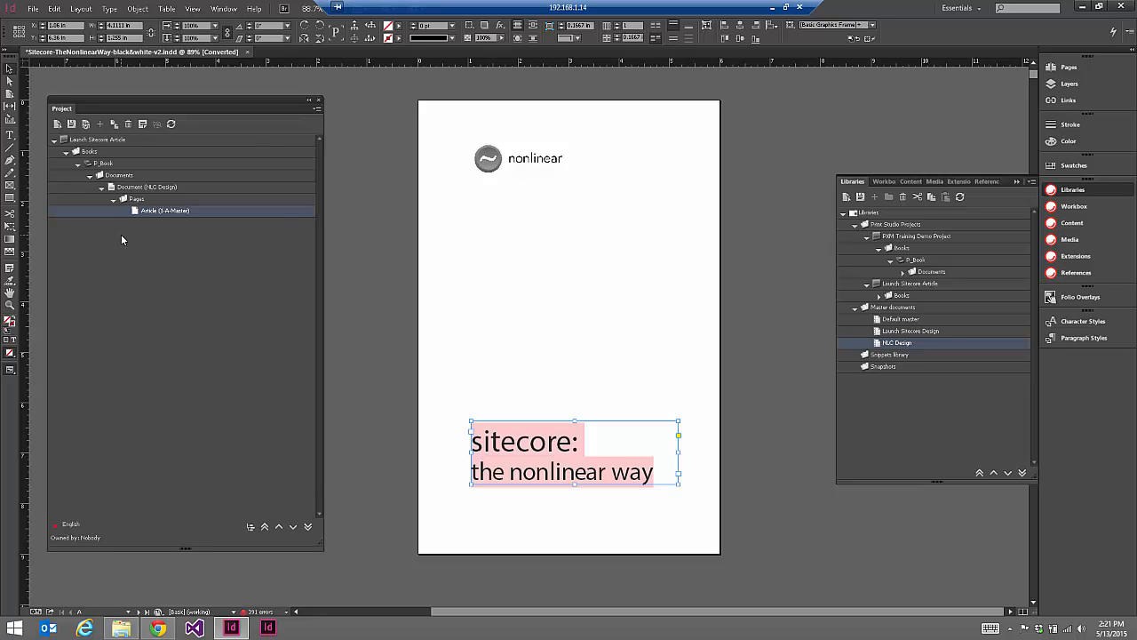
left_click(654, 334)
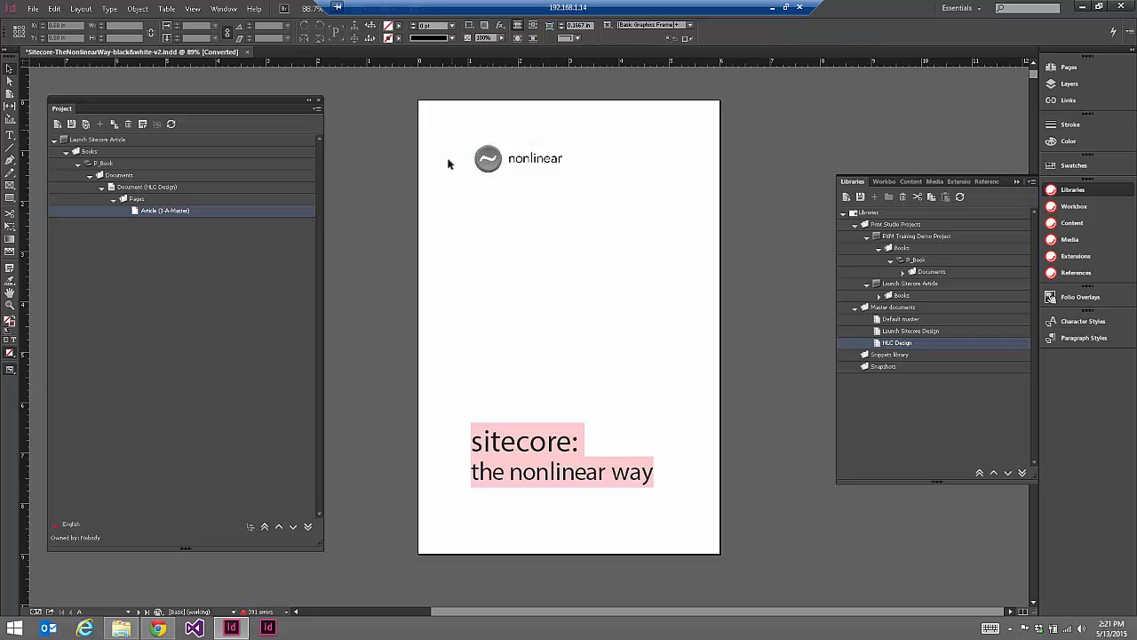
scroll(446, 221, "down", 3)
scroll(447, 221, "down", 6)
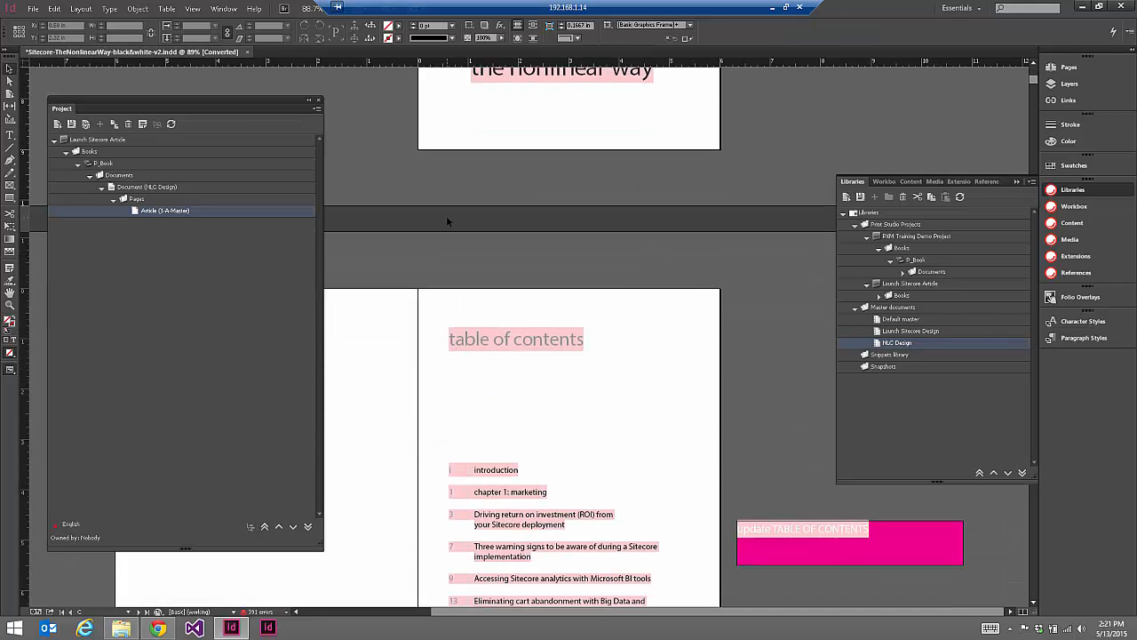
scroll(410, 229, "down", 5)
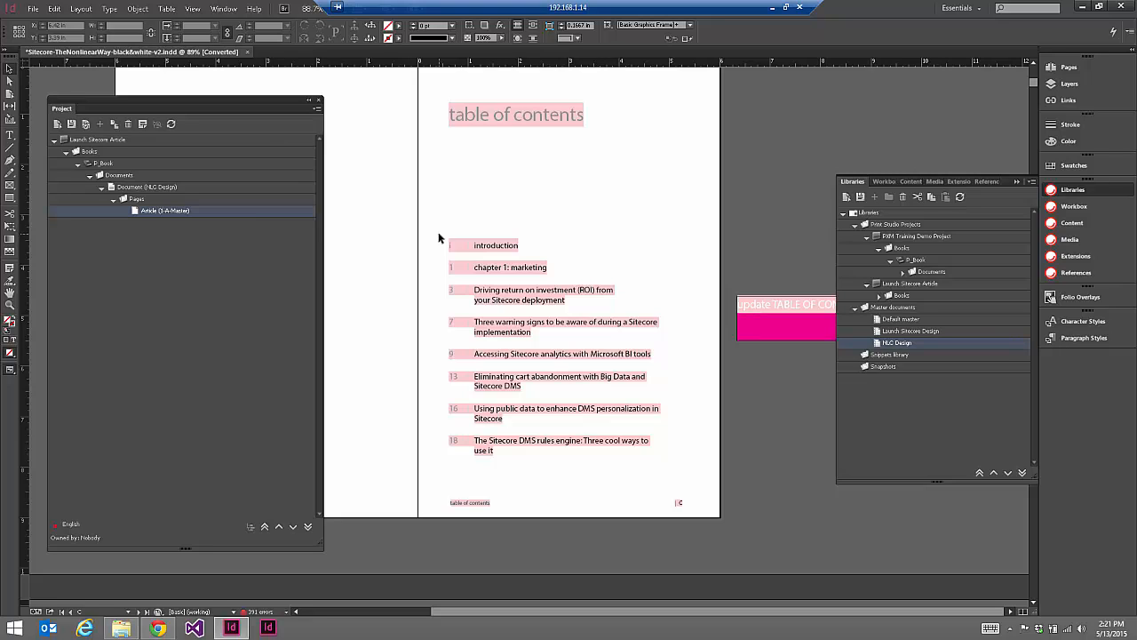
scroll(439, 239, "down", 8)
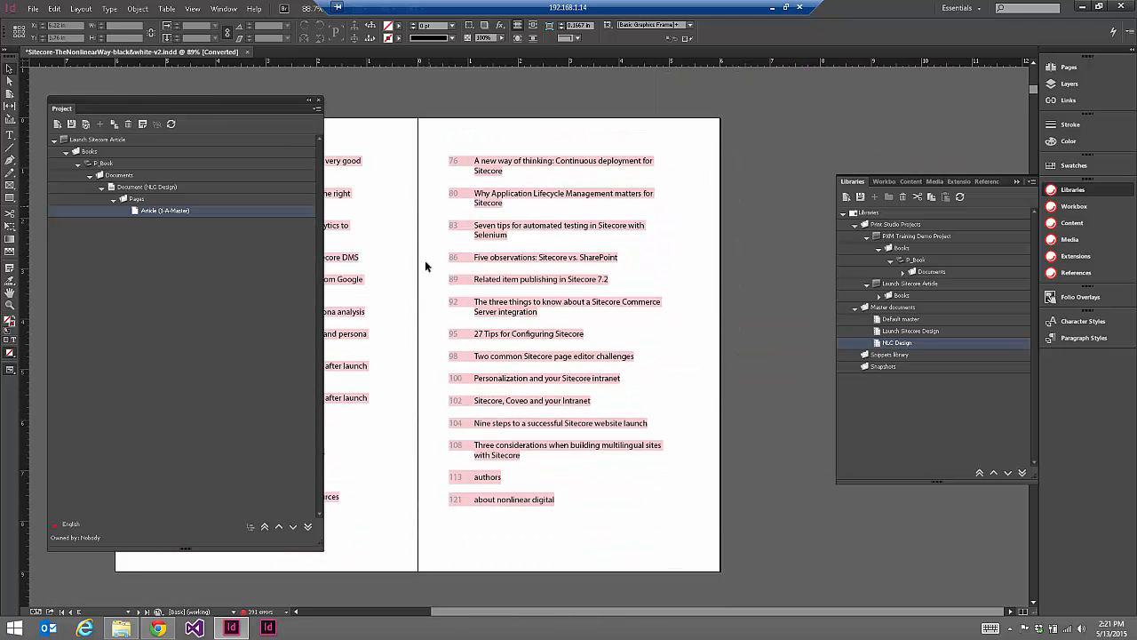
scroll(427, 275, "down", 10)
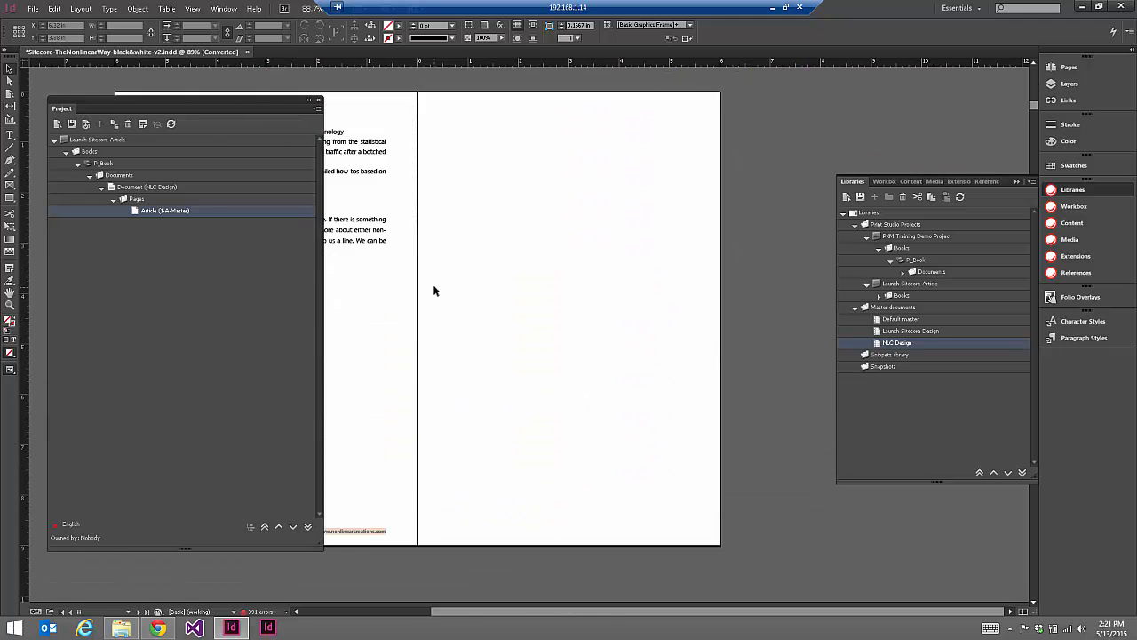
scroll(435, 290, "down", 10)
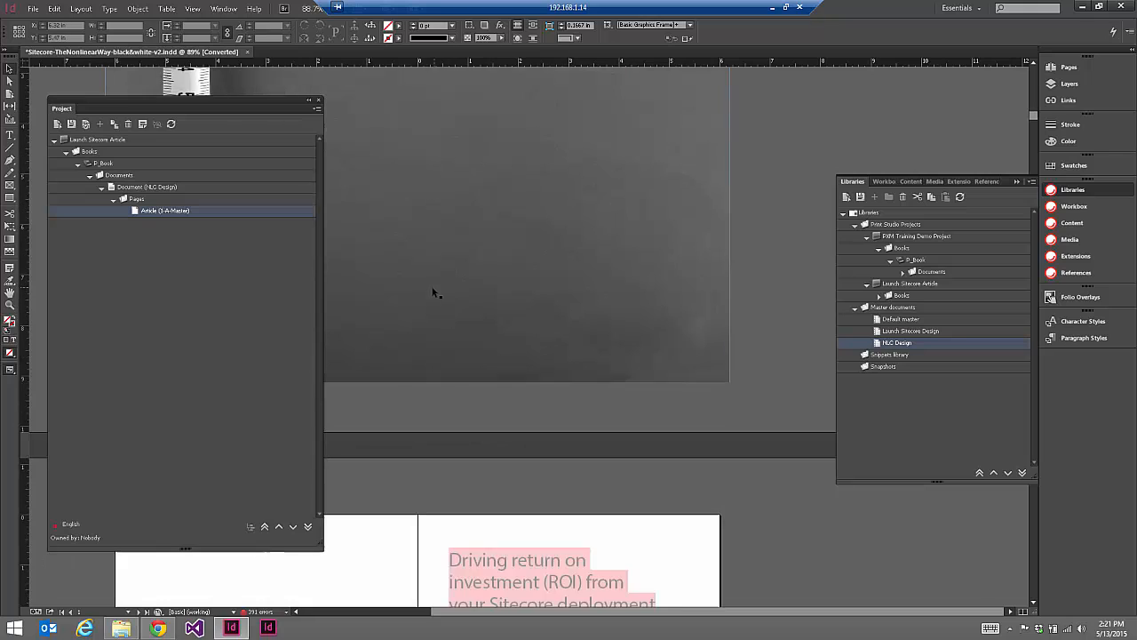
scroll(435, 303, "down", 6)
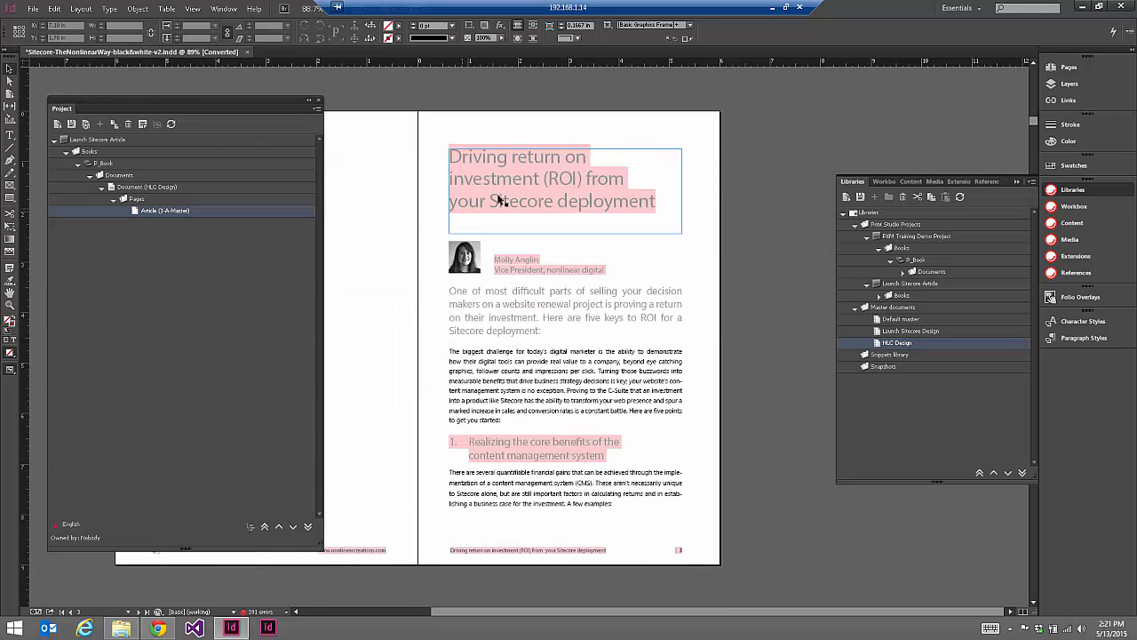
left_click(502, 200)
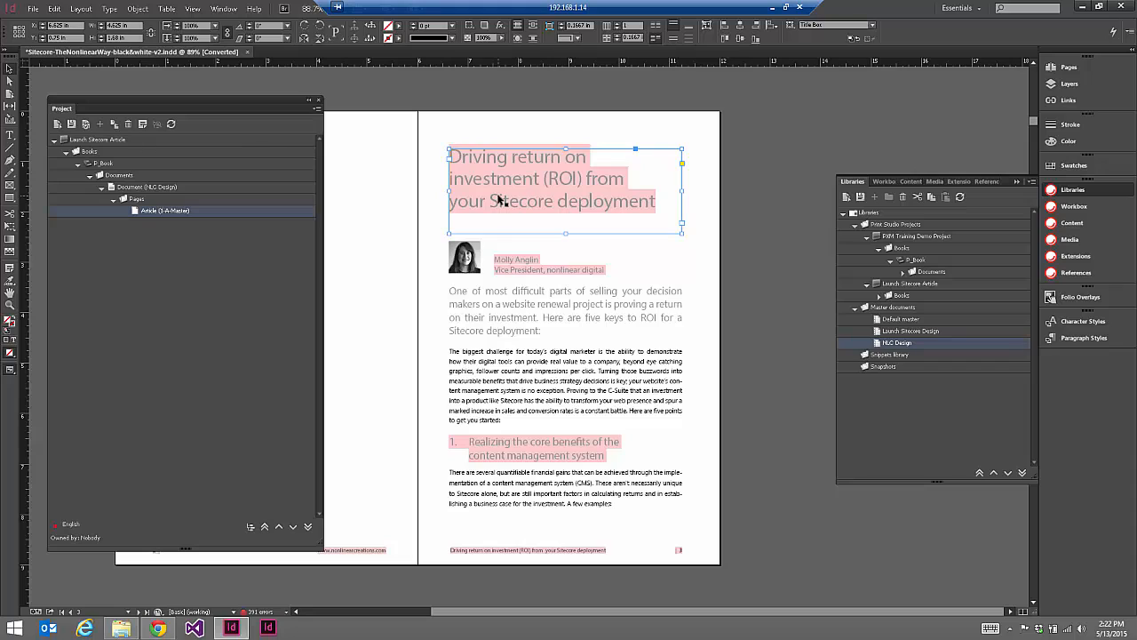
left_click(524, 259)
left_click(520, 177)
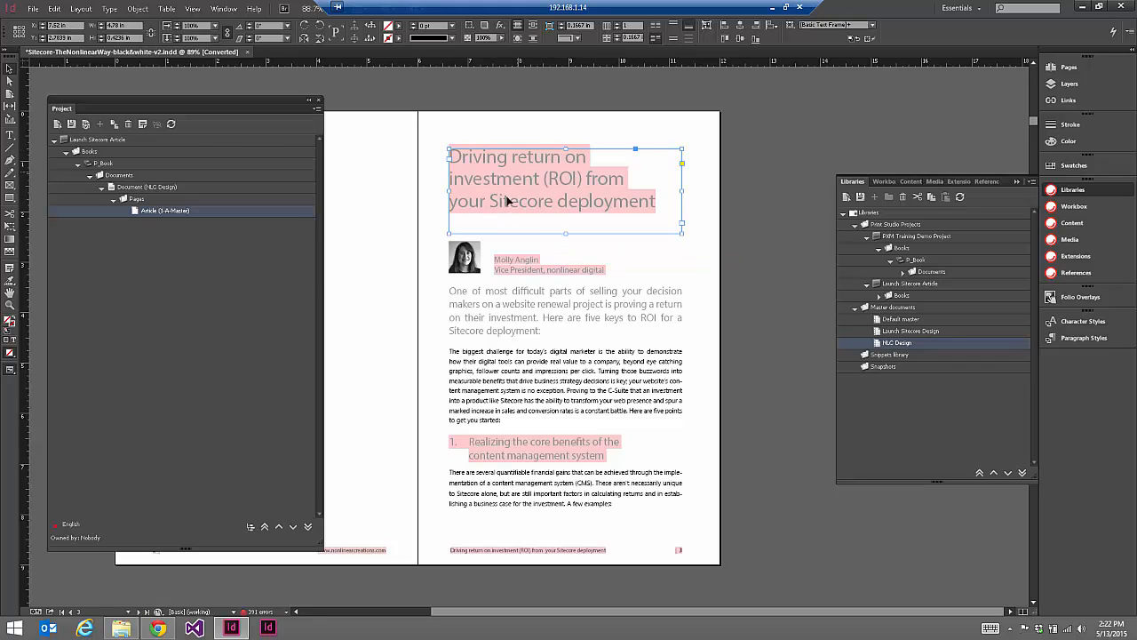
Add the article's title, author photo, author text and body frames together to the project's Article page as a snippet
left_click(509, 310)
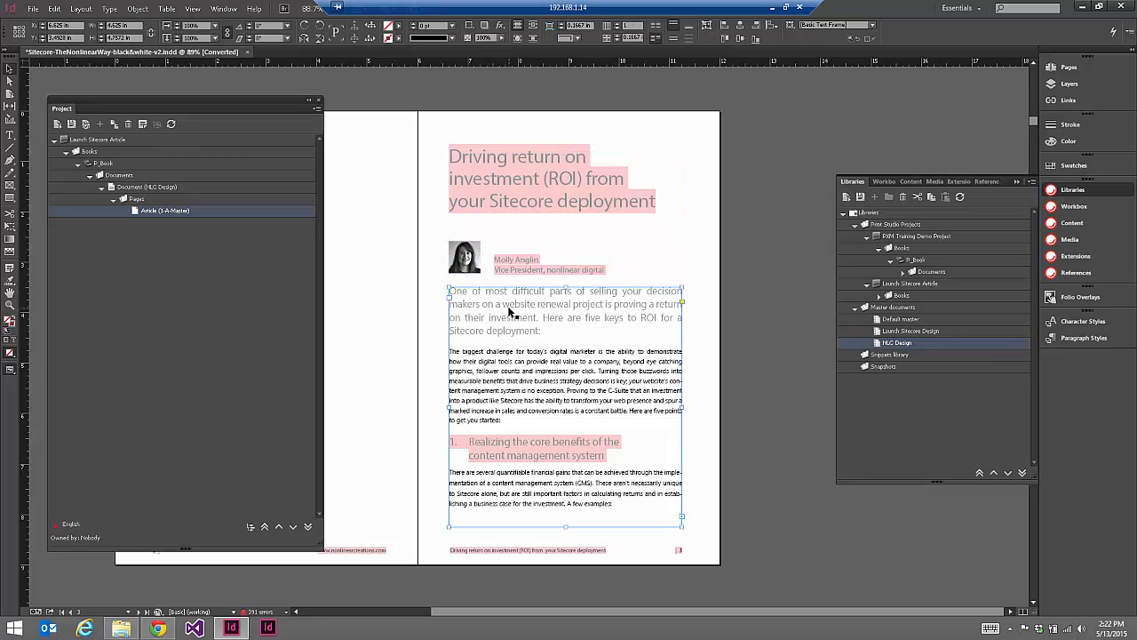
left_click(472, 267, "shift")
left_click(499, 206, "shift")
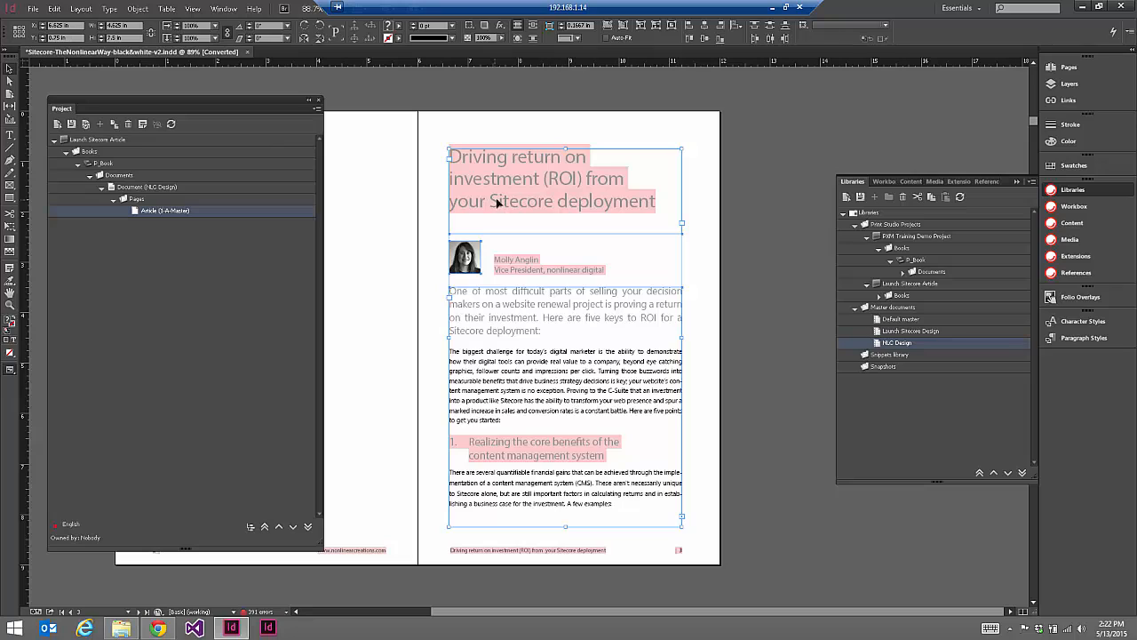
left_click(540, 270, "shift")
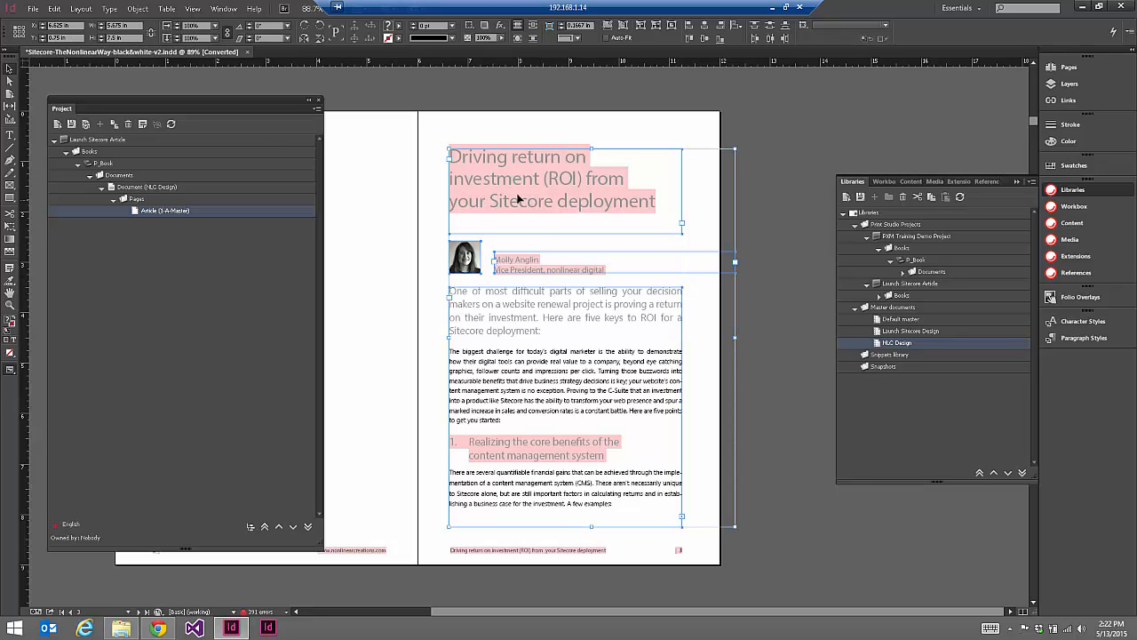
left_click_drag(385, 195, 184, 212)
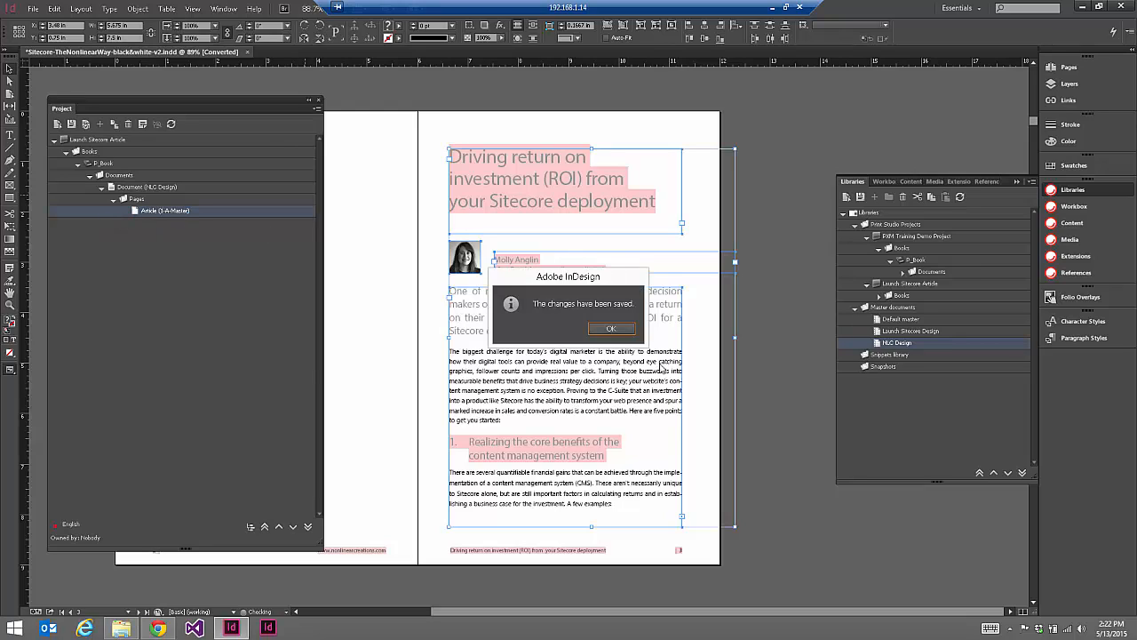
left_click(623, 329)
Expand the Article page in the project and review the text and image frames inside its new snippet
left_click(126, 211)
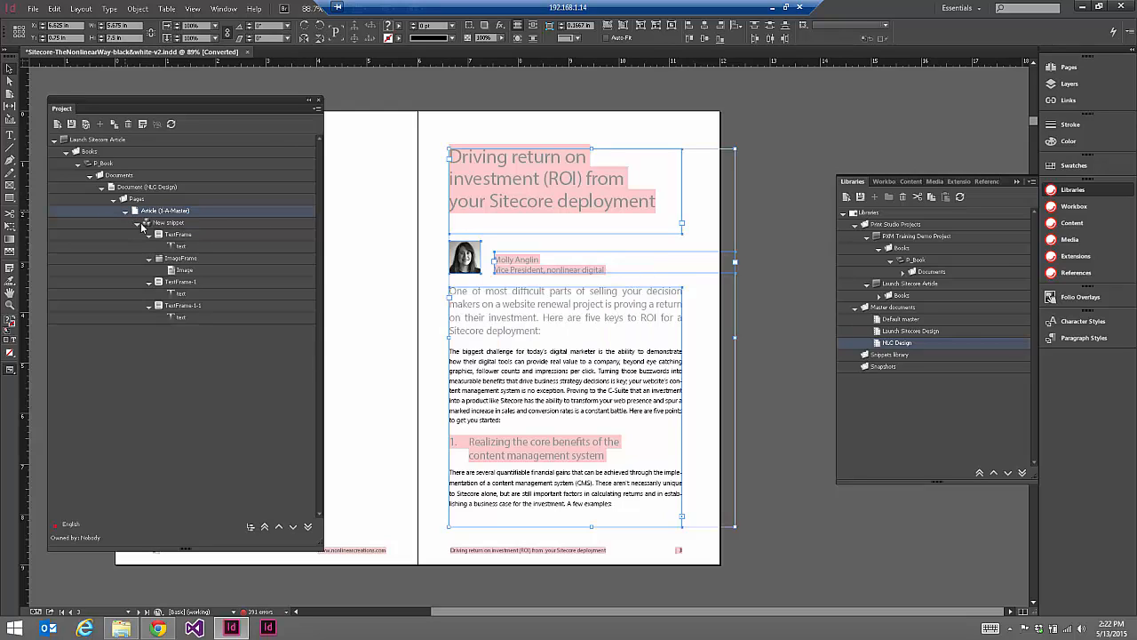
left_click(138, 223)
left_click(138, 223)
left_click(162, 223)
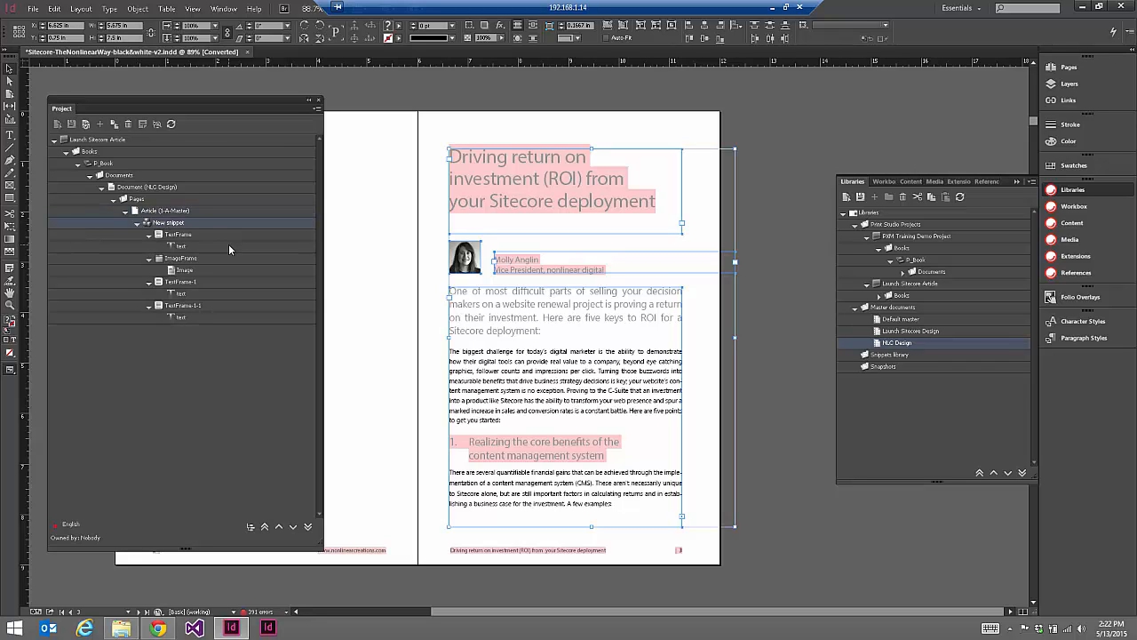
left_click(170, 236)
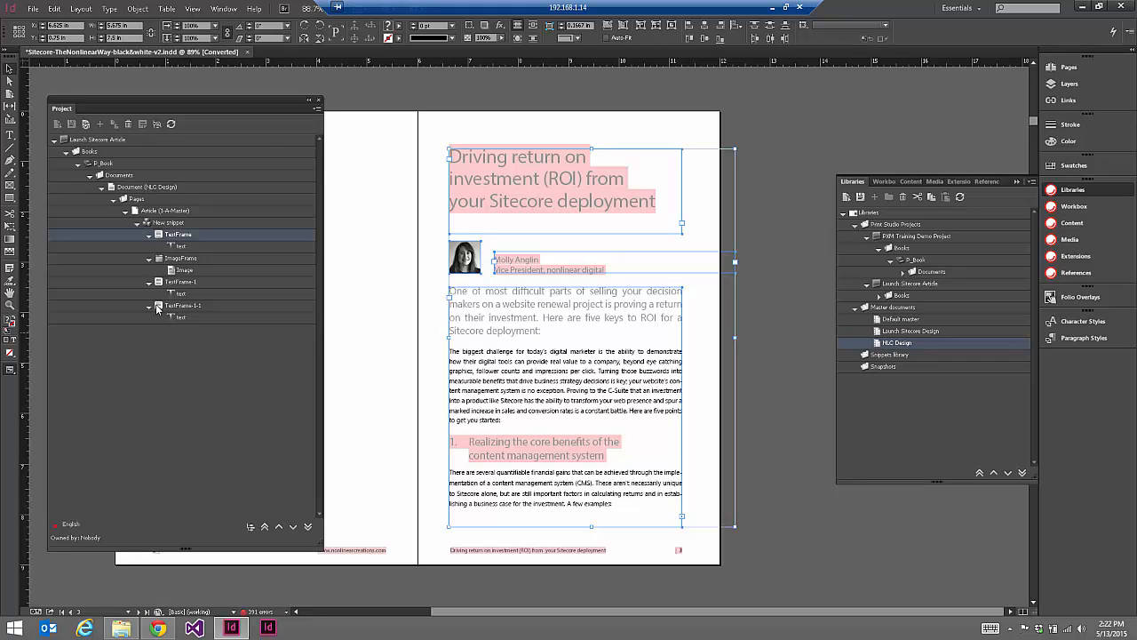
Open the Launch Sitecore Article project as a generated InDesign document and bring its page into view
left_click(109, 142)
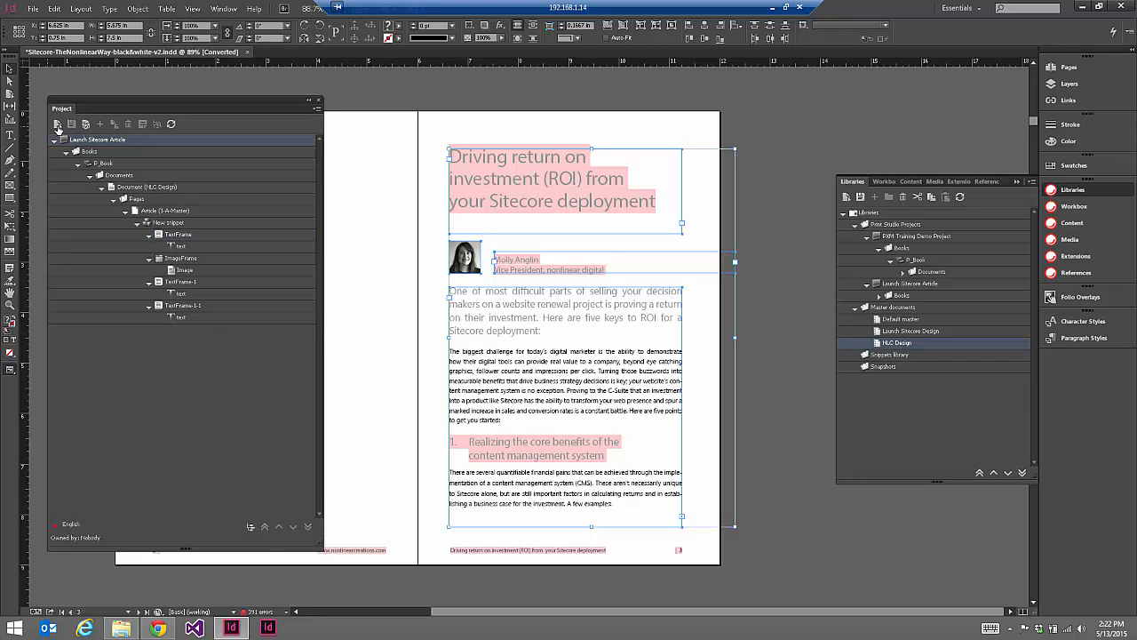
left_click(57, 125)
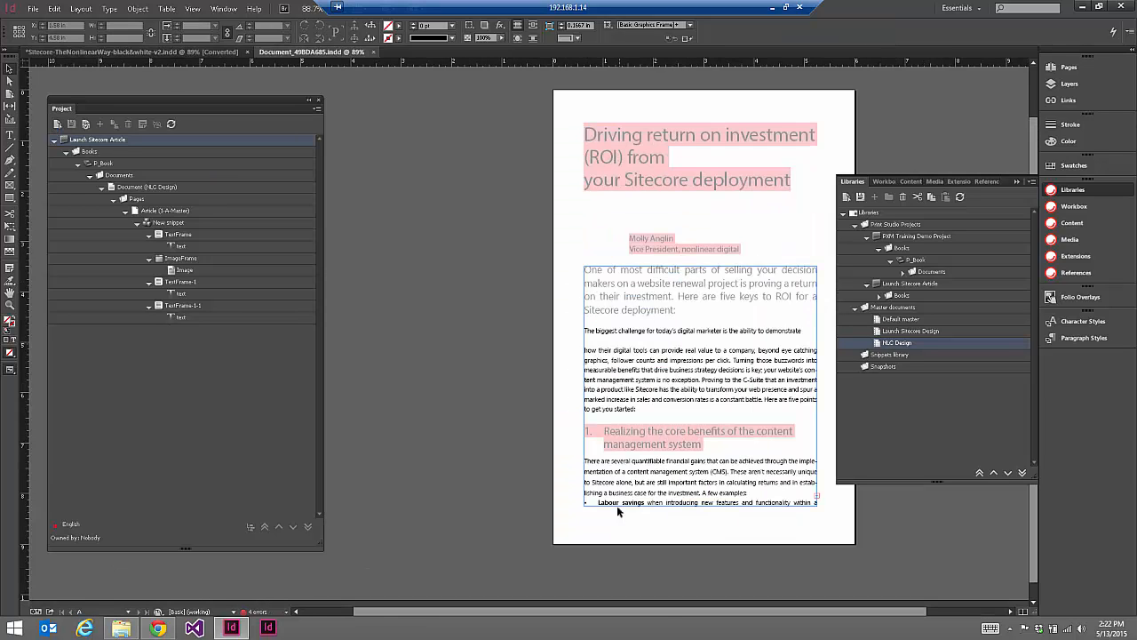
left_click_drag(650, 611, 729, 613)
Check the title, author text, body and image frames in the generated document
left_click(512, 167)
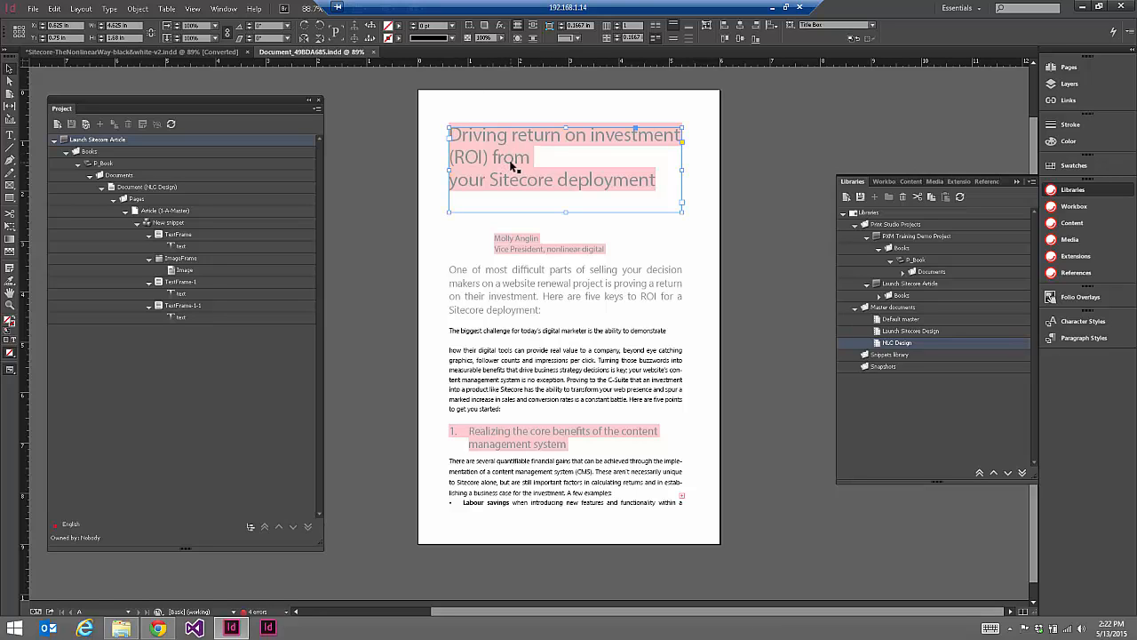
left_click(531, 248)
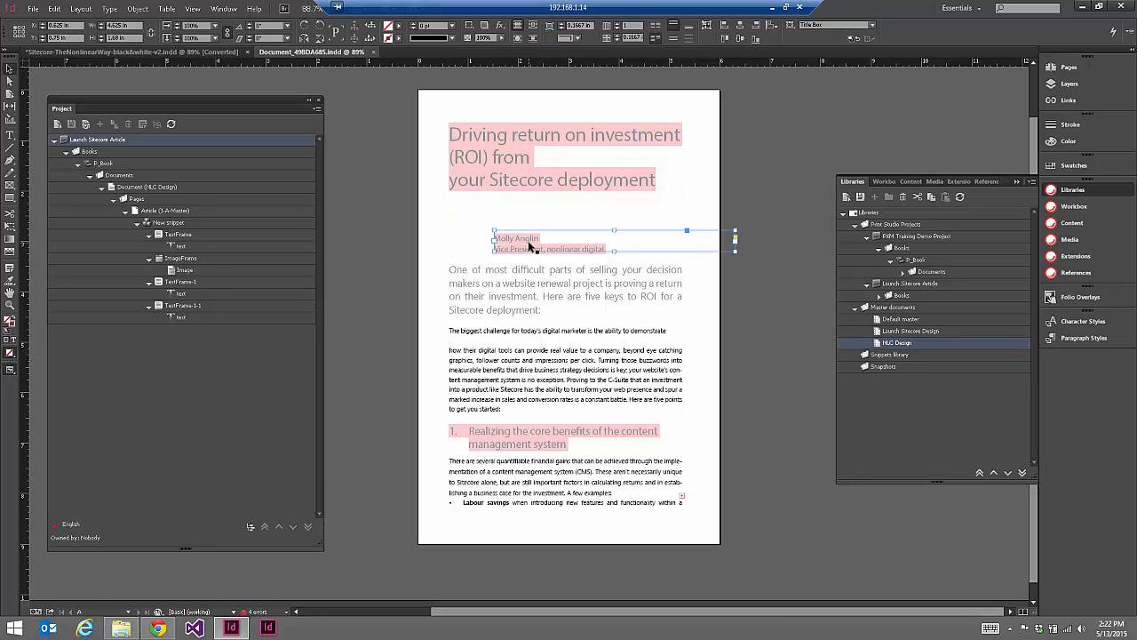
left_click(573, 312)
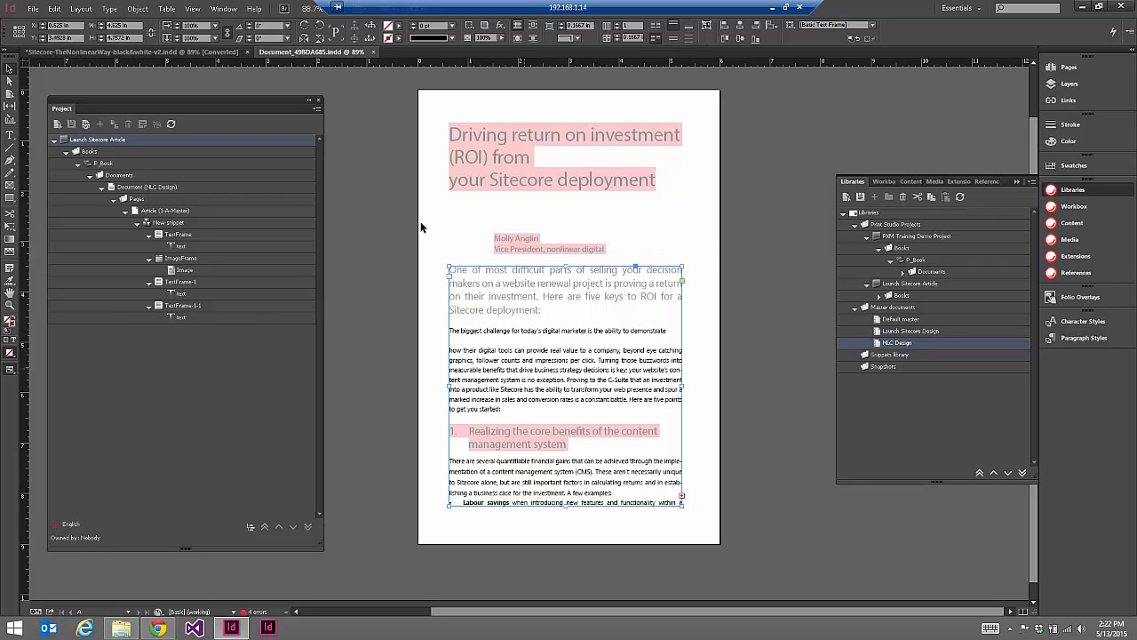
left_click(464, 236)
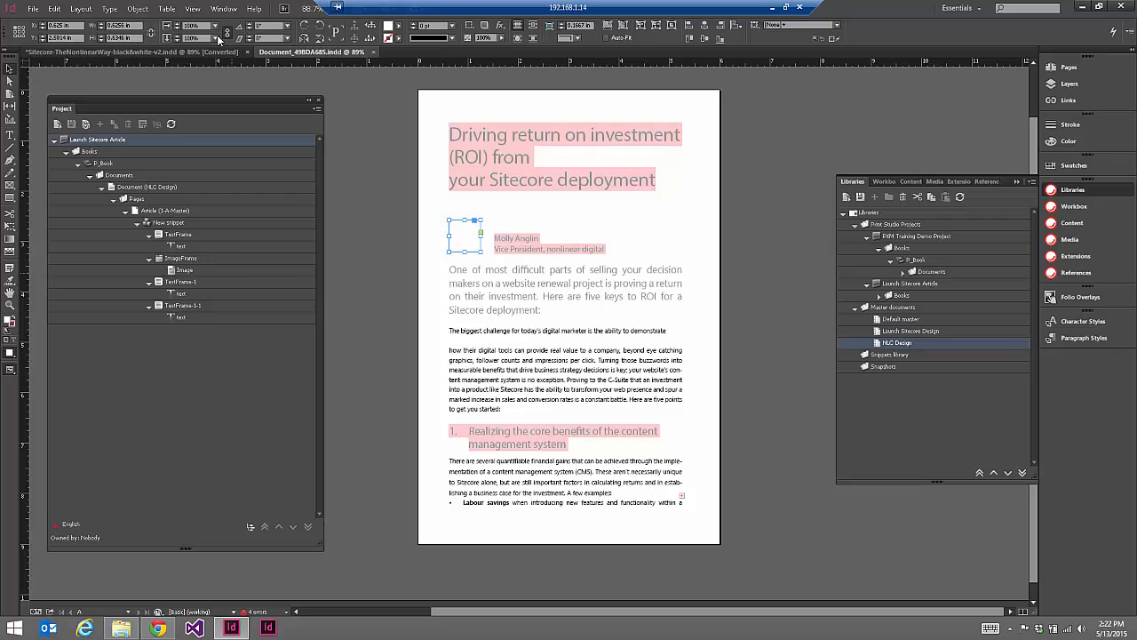
Compare the author photo in the original book with the generated document's image frame, and check the project's ImageFrame and Image items
left_click(165, 51)
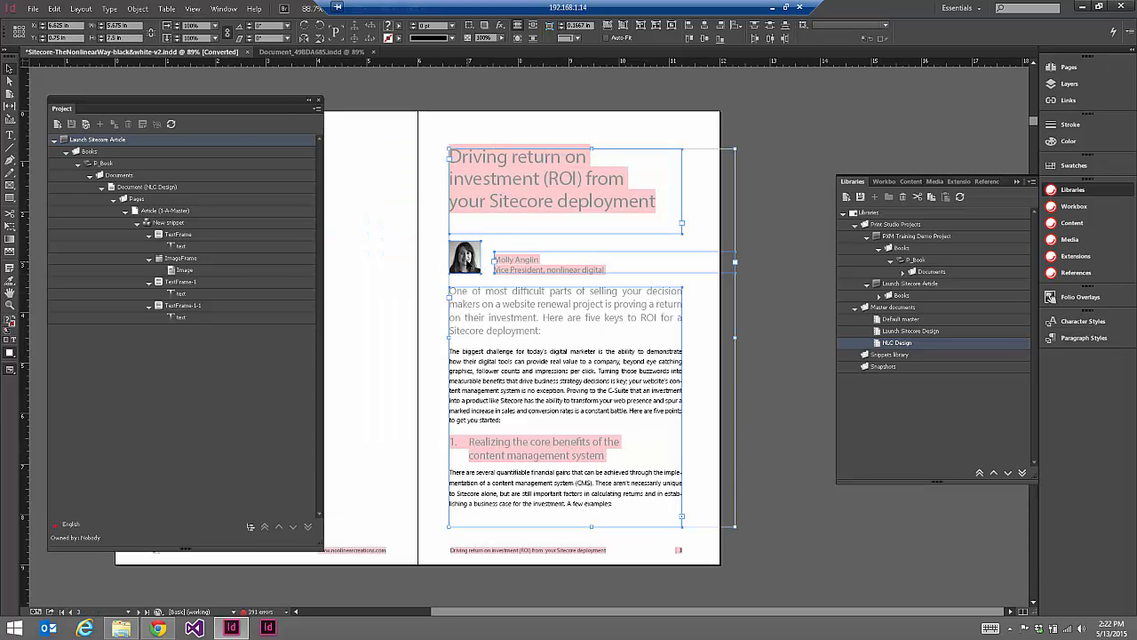
left_click(466, 261)
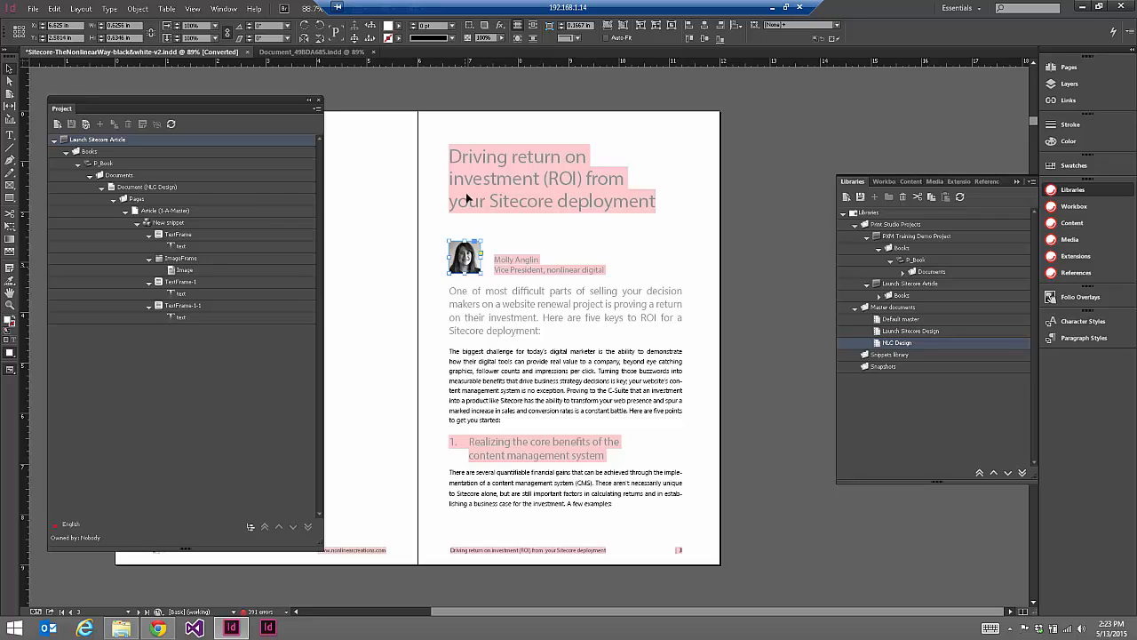
left_click(330, 52)
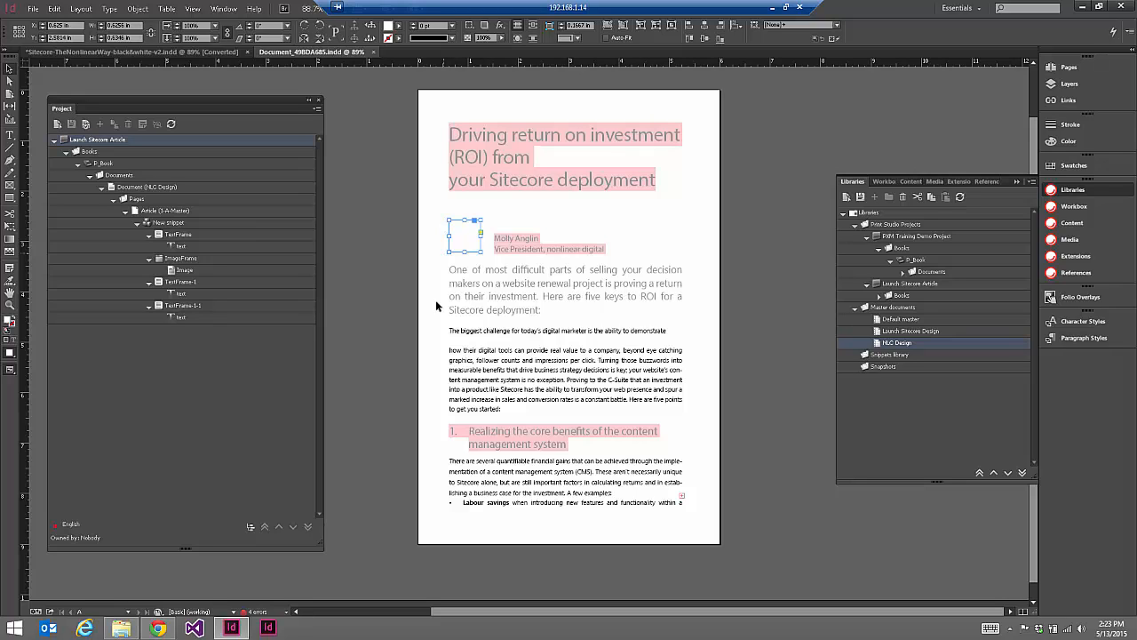
left_click(184, 259)
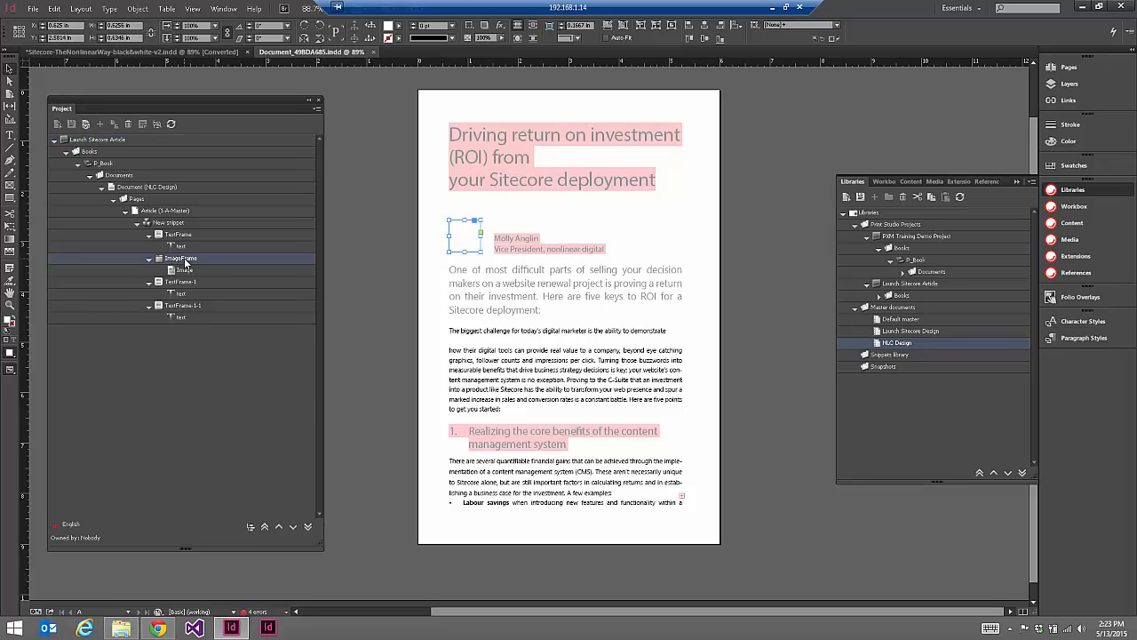
left_click(185, 271)
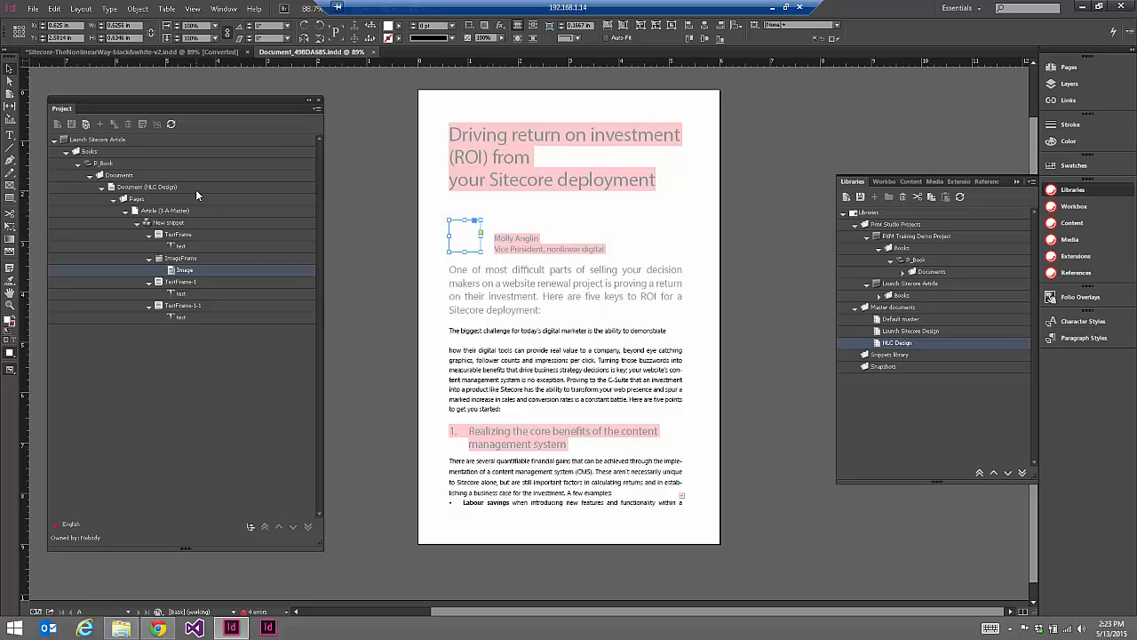
Inspect the generated document's text frames and the paragraph style of the author's name and job title
left_click(472, 162)
left_click(519, 251)
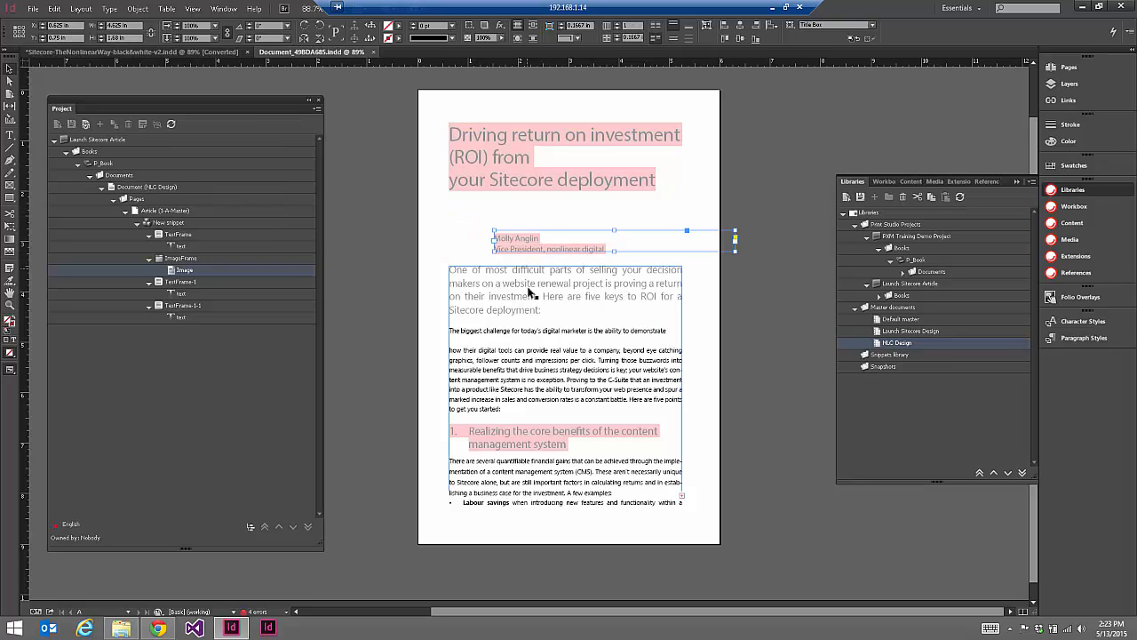
left_click(530, 293)
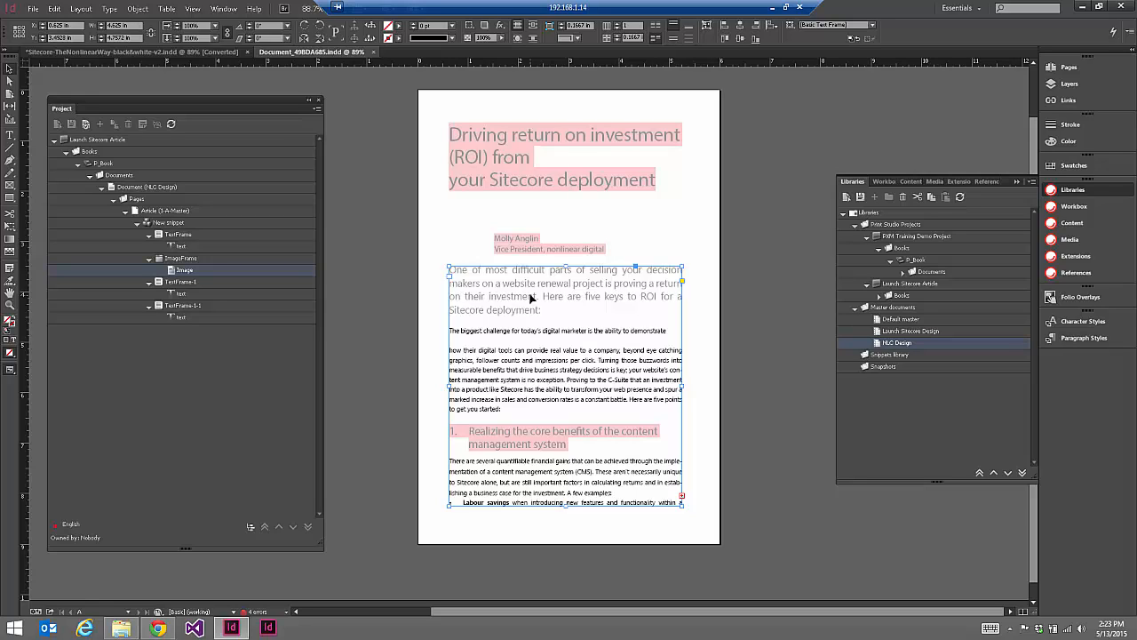
left_click(526, 247)
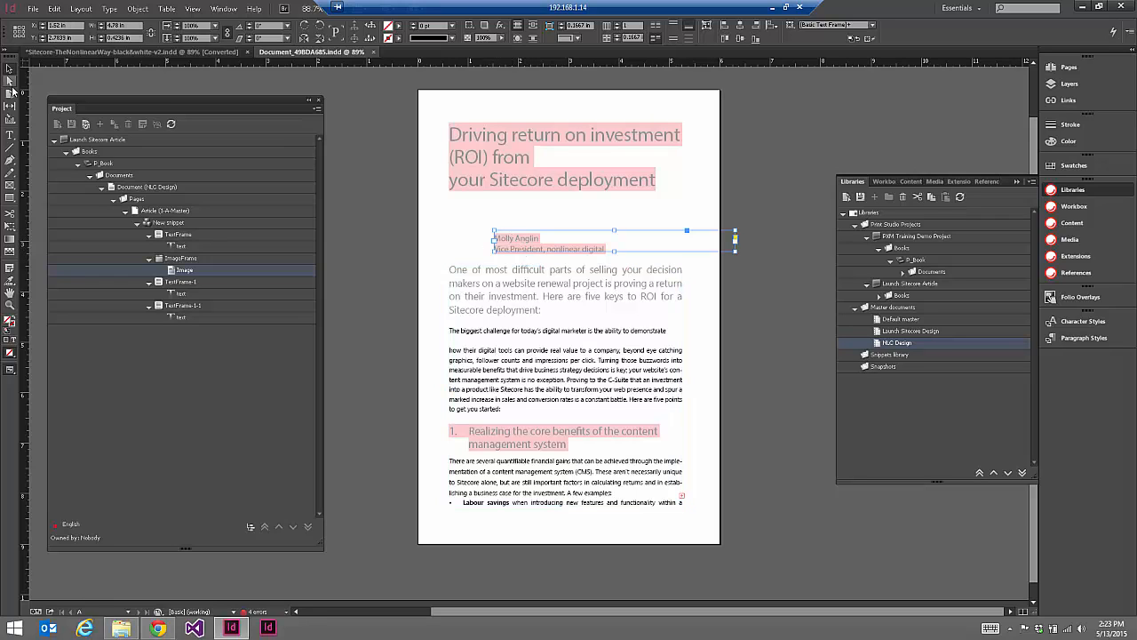
double_click(536, 243)
left_click_drag(495, 238, 606, 248)
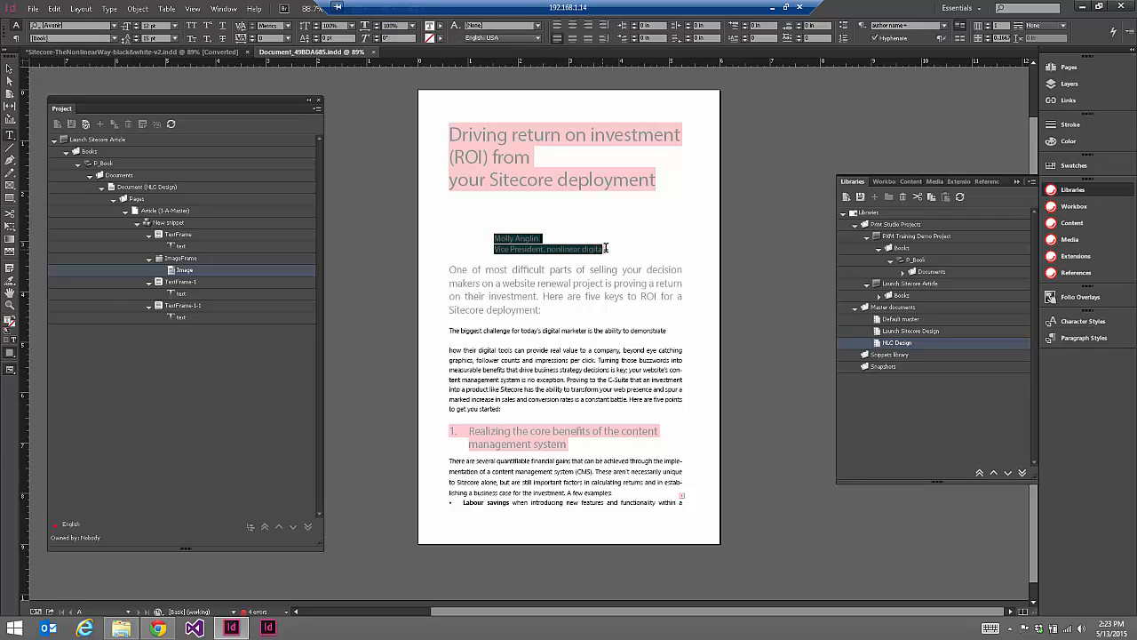
double_click(502, 238)
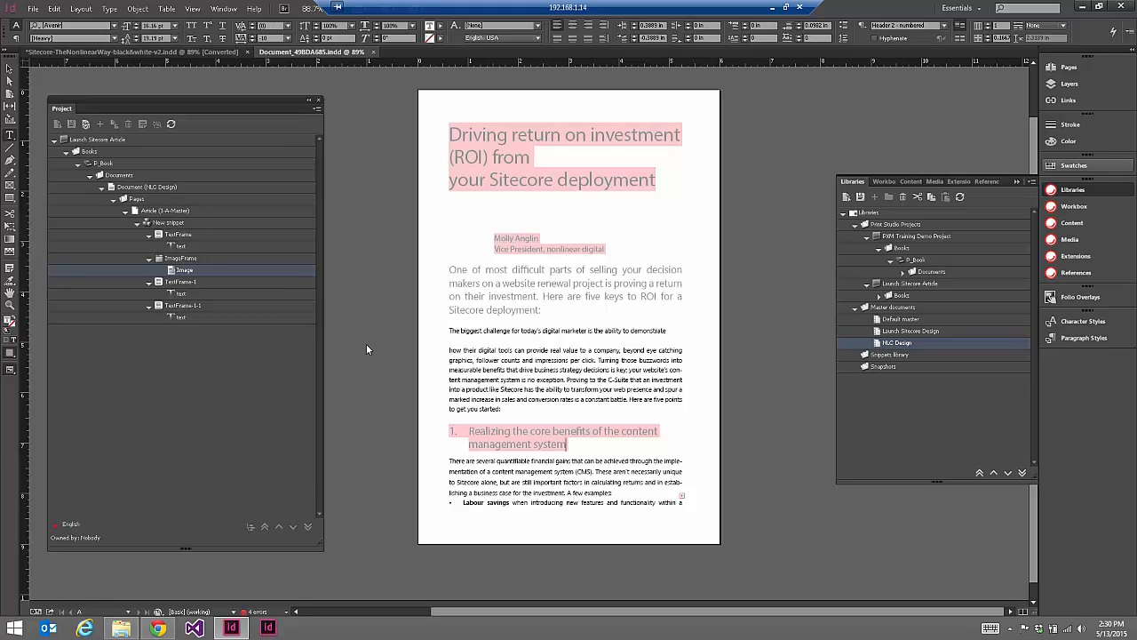
Expand the Article page and its New snippet in the Sitecore content tree and compare their frames with the InDesign project structure
left_click(160, 629)
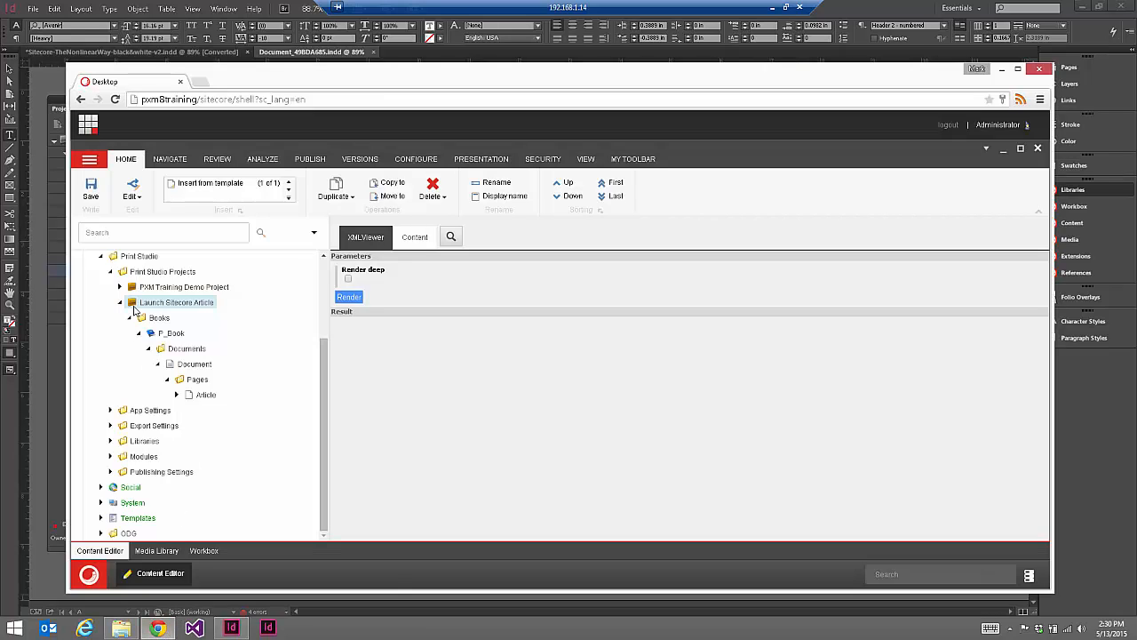
left_click(177, 394)
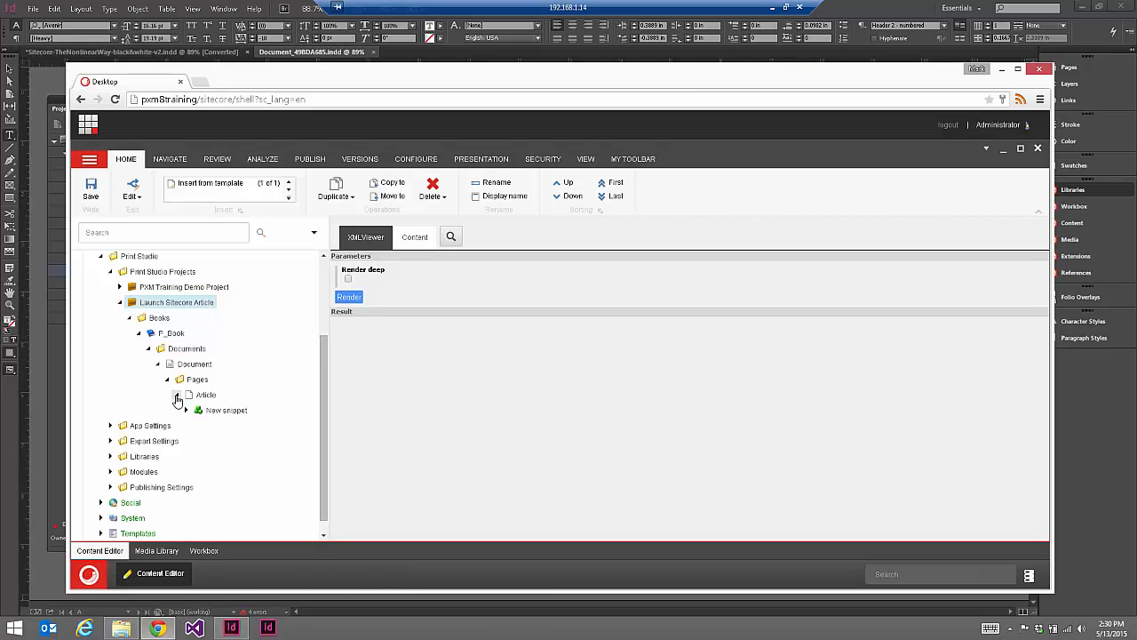
left_click(186, 412)
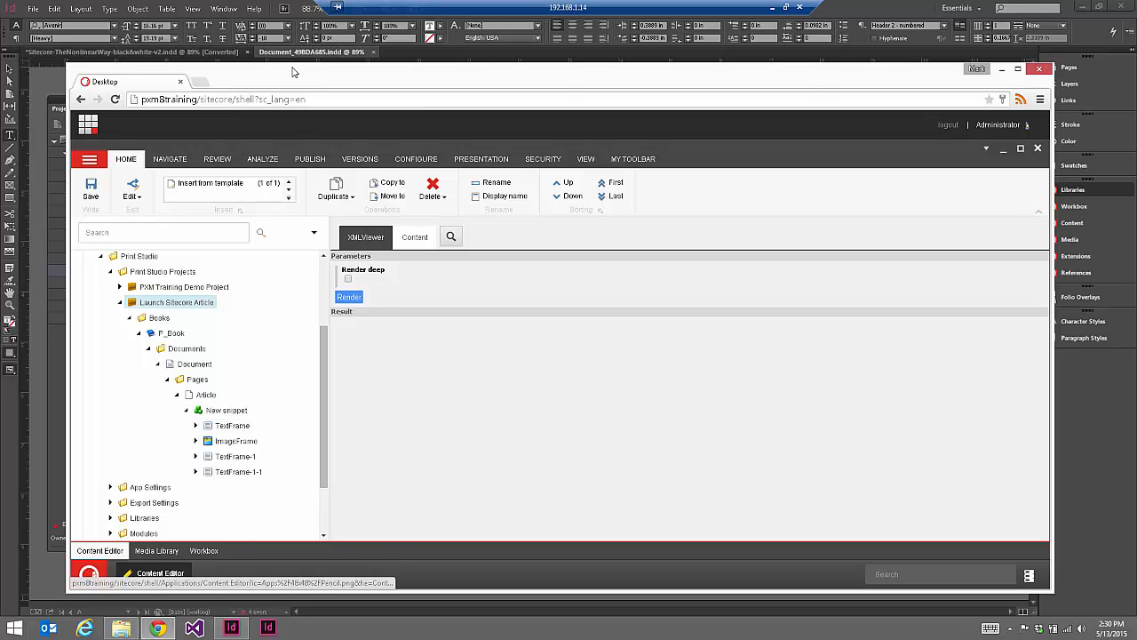
left_click(899, 6)
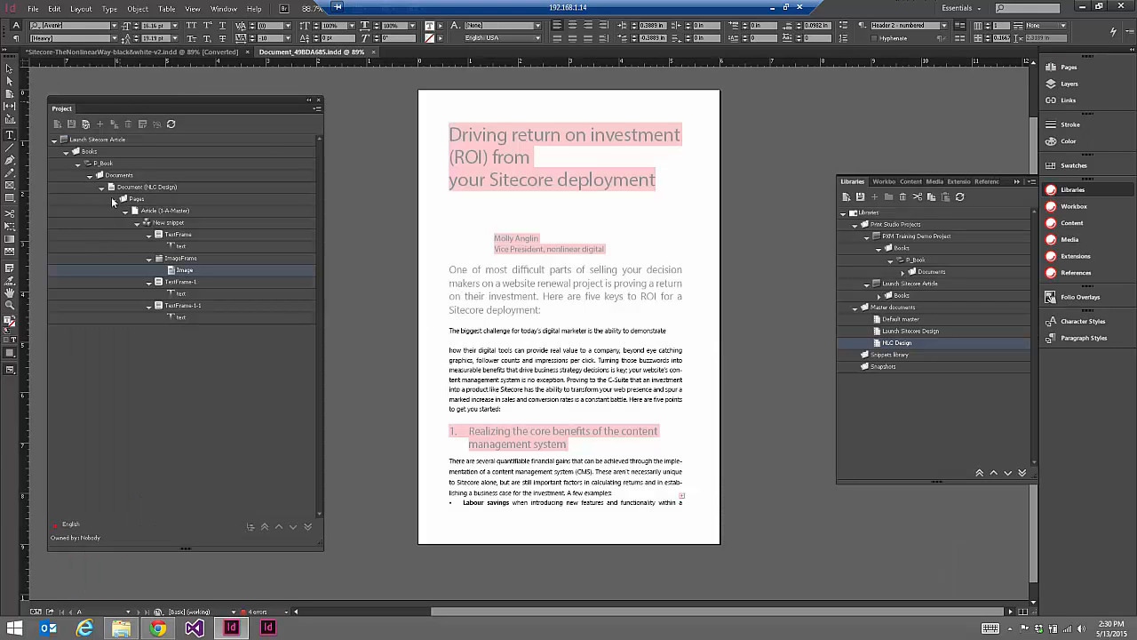
left_click(158, 627)
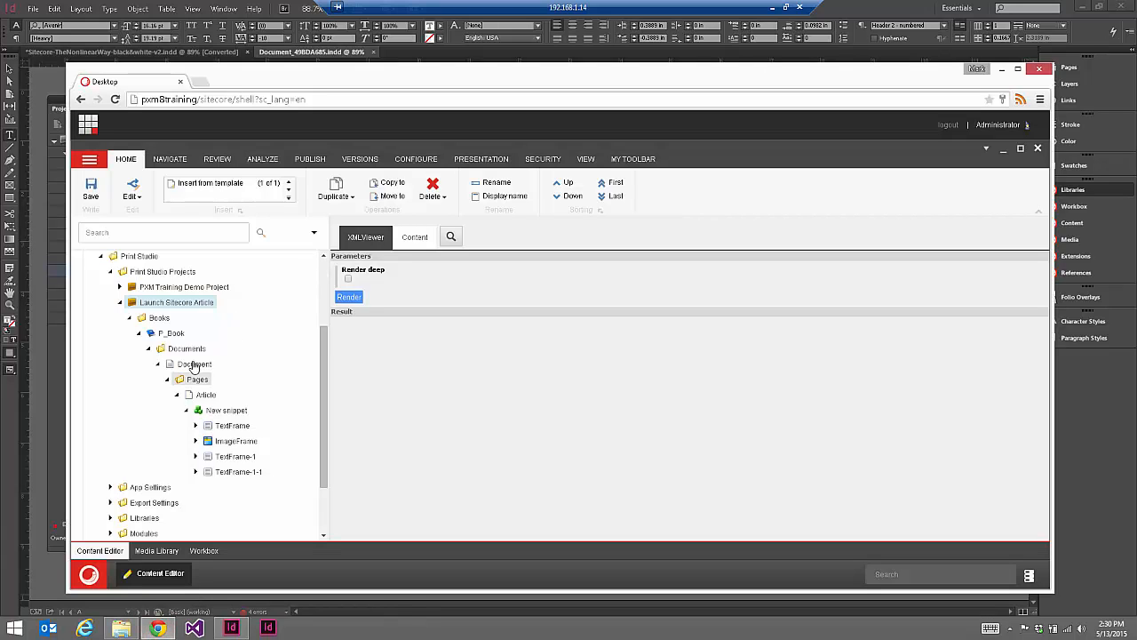
left_click(842, 4)
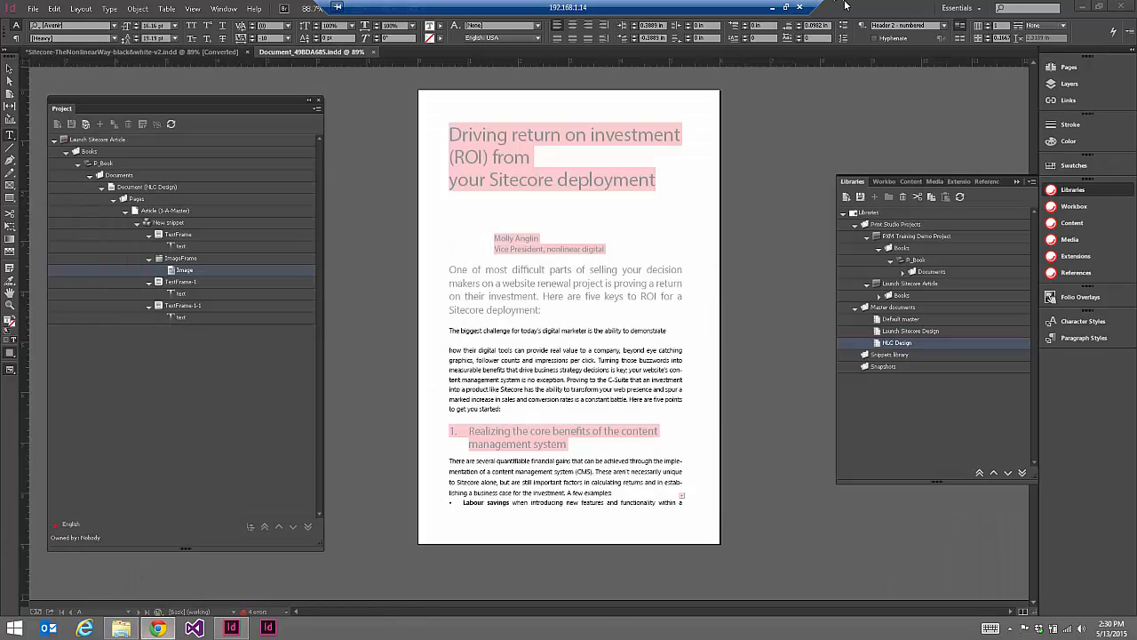
Rename the New snippet item under the Article page in the InDesign project to Article
left_click(153, 224)
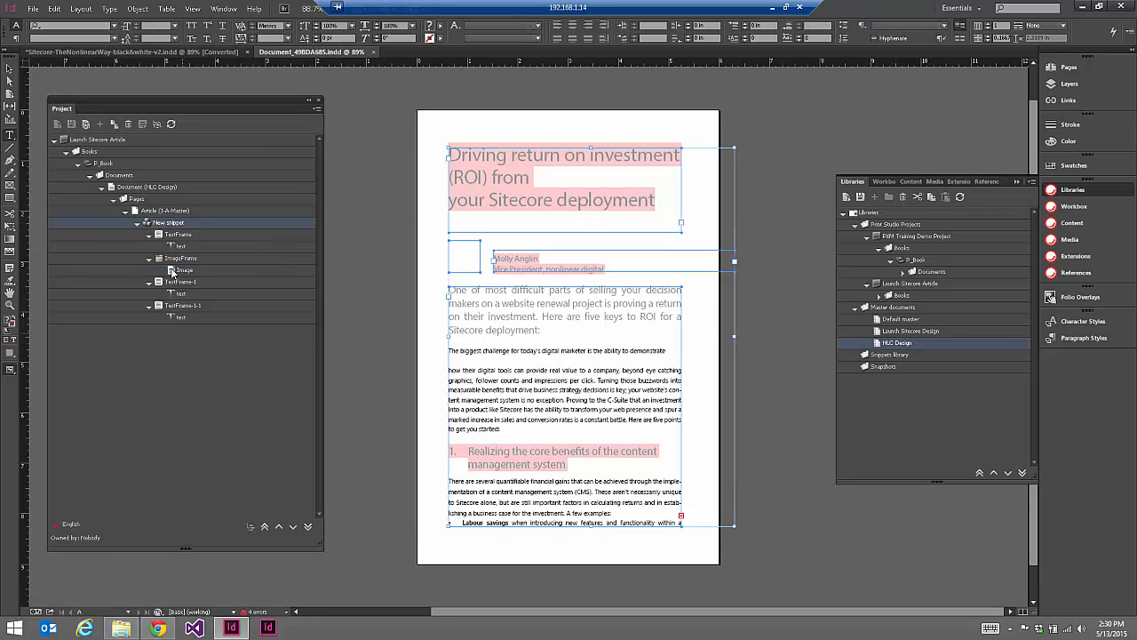
left_click(138, 223)
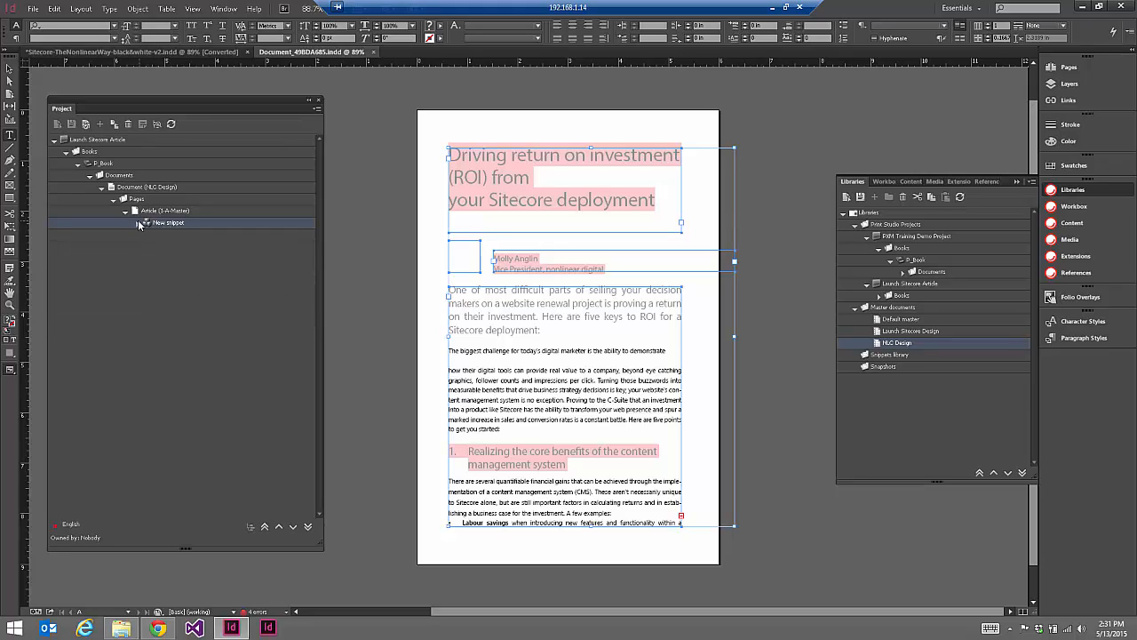
left_click(138, 223)
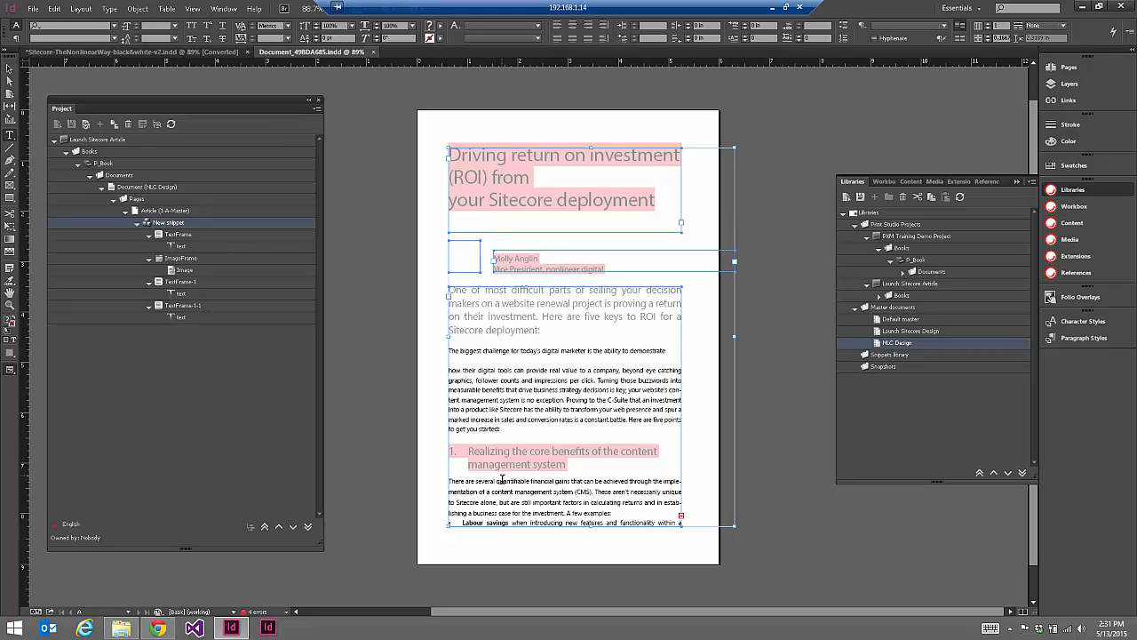
double_click(169, 223)
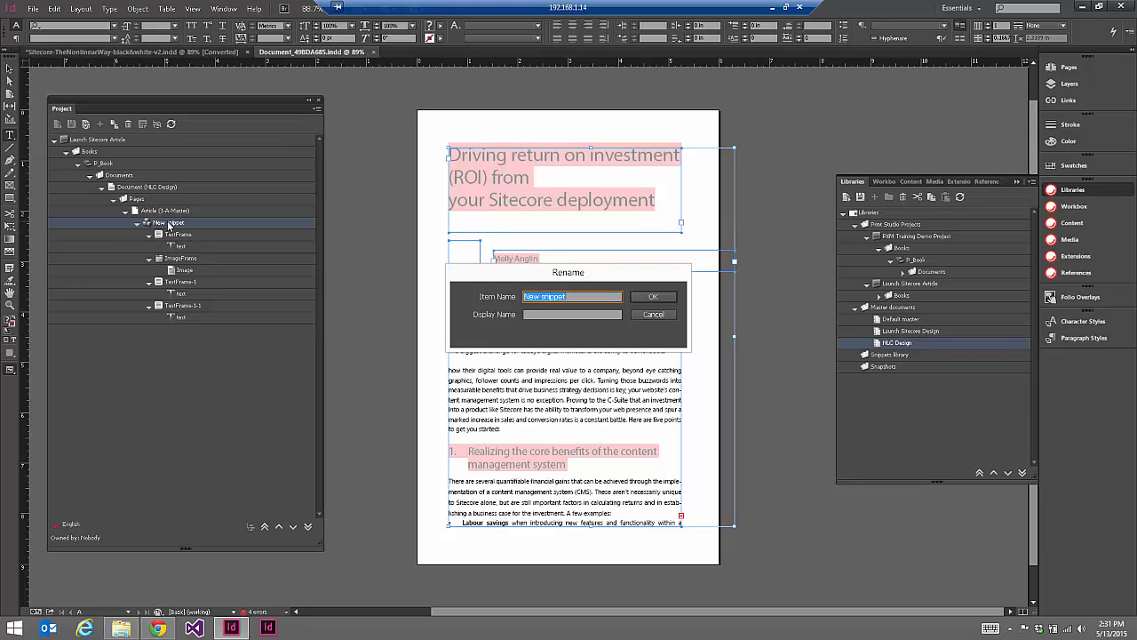
type("Article")
left_click(653, 297)
left_click(607, 330)
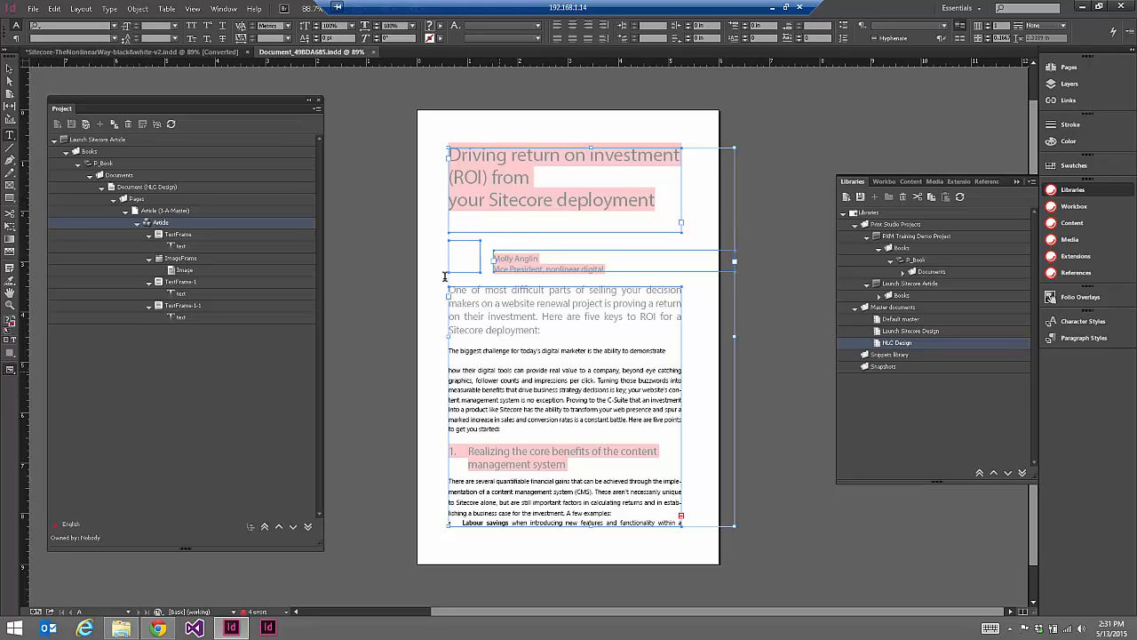
Identify the frame holding the article's title and rename its project item TextFrame-1 to Title
left_click(10, 70)
left_click(170, 236)
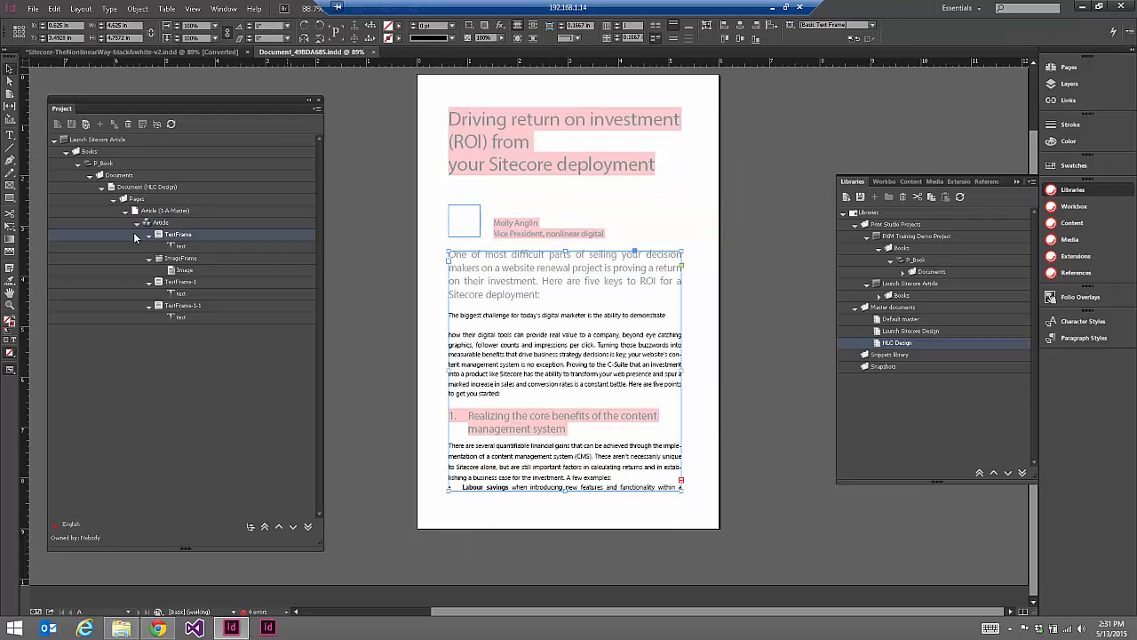
left_click(163, 285)
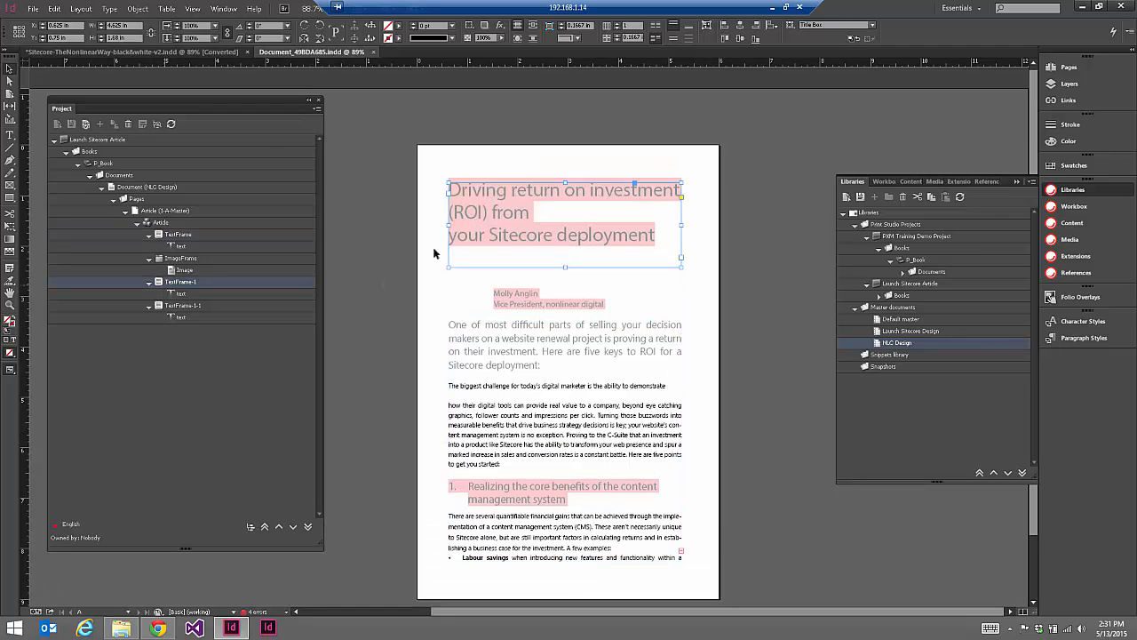
double_click(160, 281)
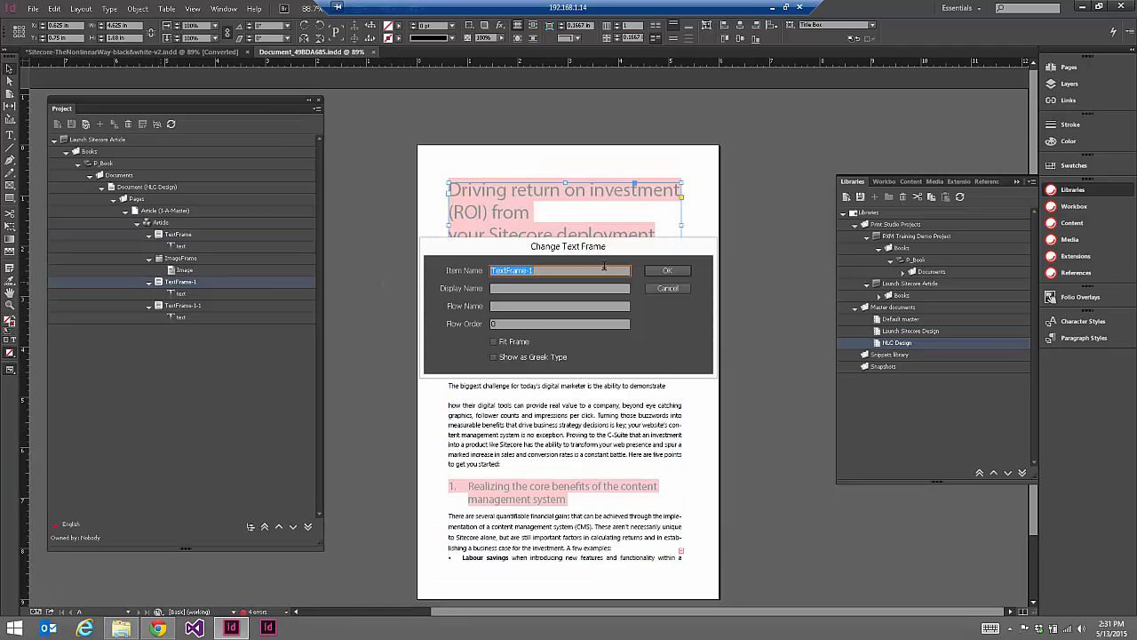
type("Title")
left_click(677, 272)
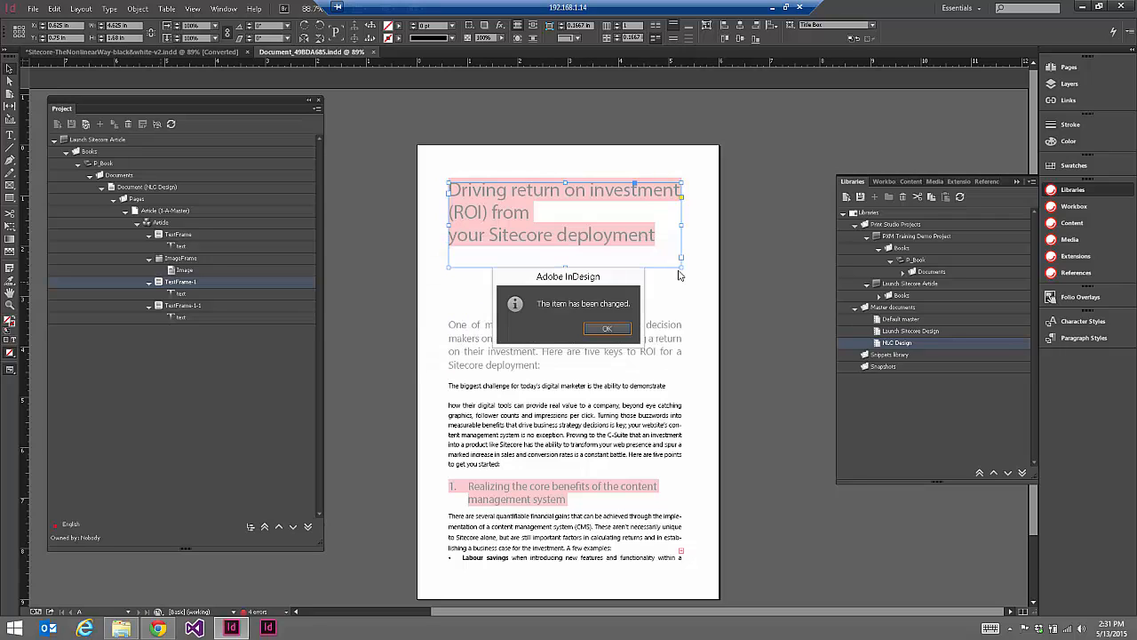
left_click(607, 328)
Rename the TextFrame-1-1 project item, which holds the author's name and job title, to Author
left_click(161, 306)
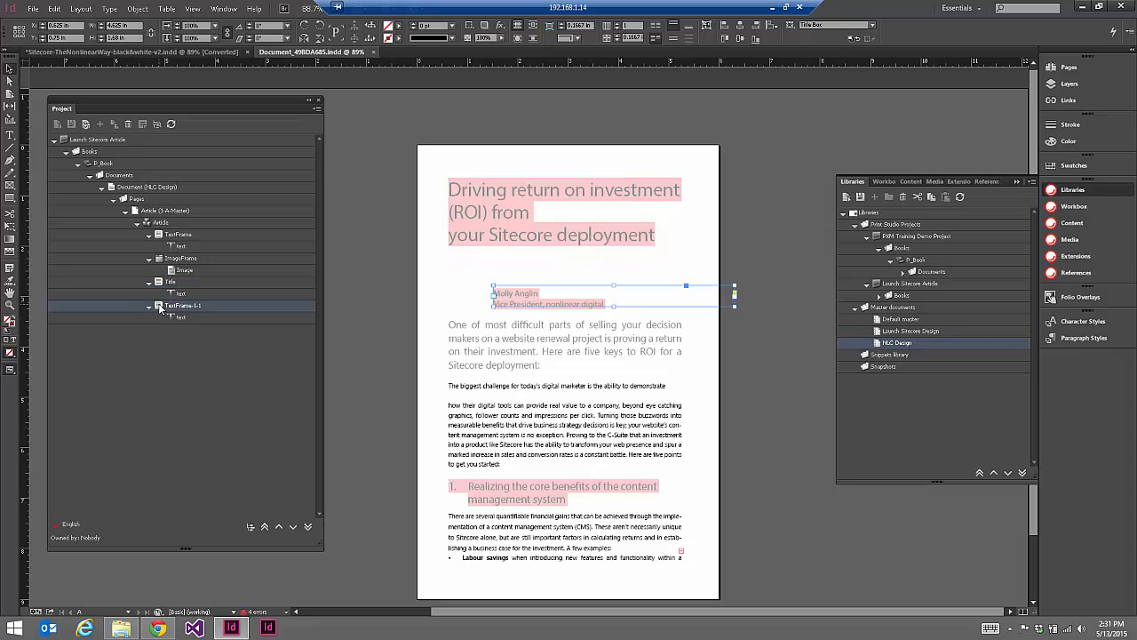
double_click(161, 307)
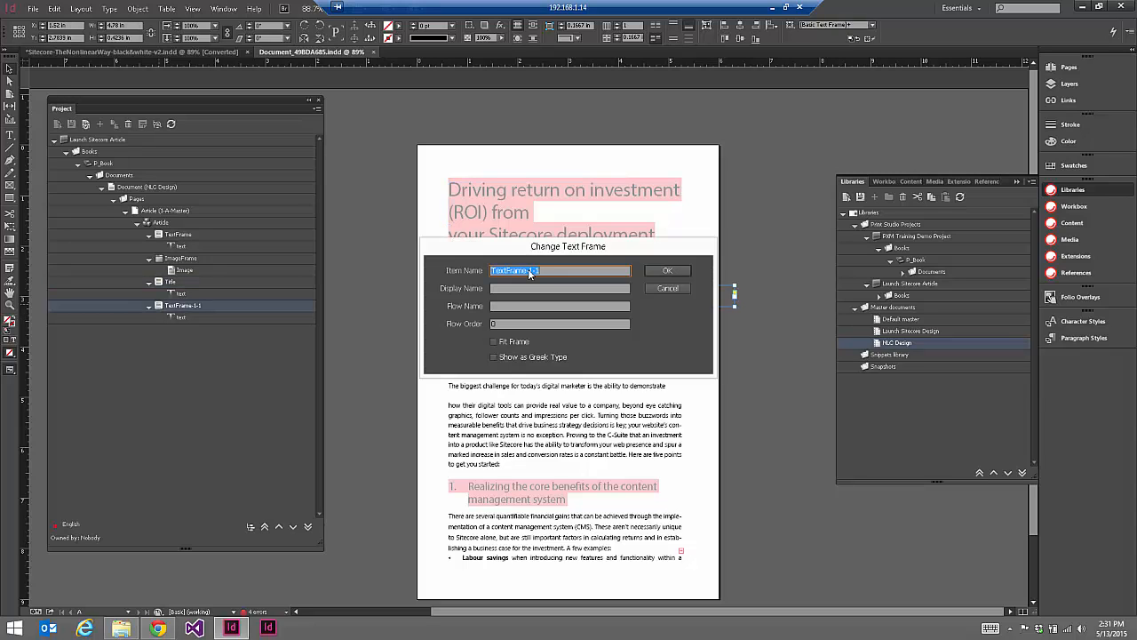
type("Author")
left_click(661, 272)
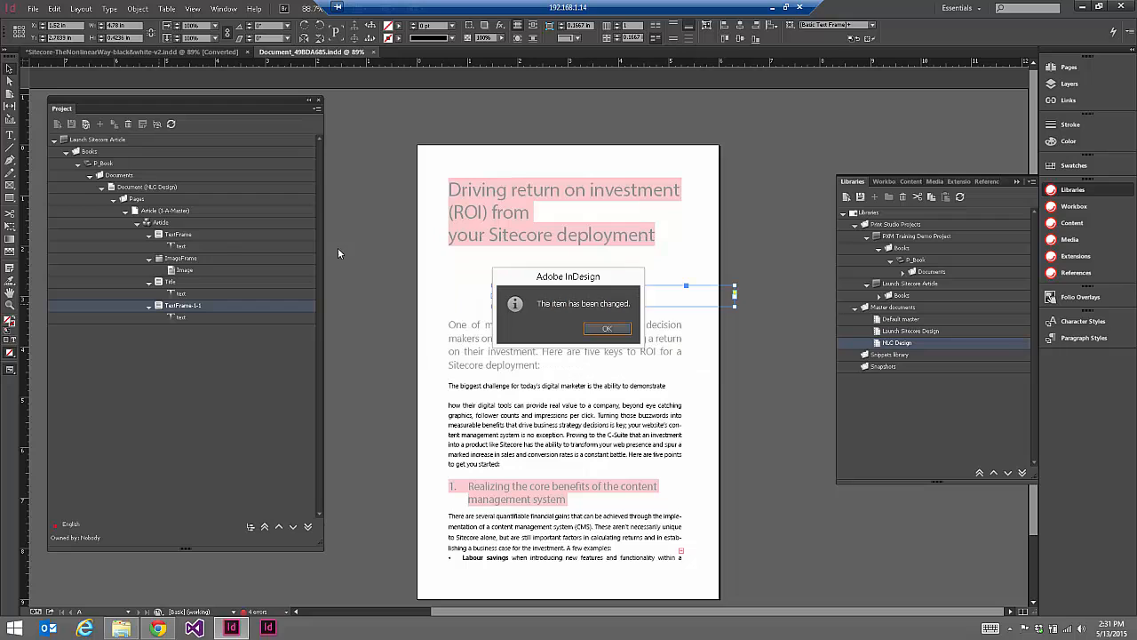
left_click(611, 329)
Rename the project's TextFrame item that holds the article's main text to Body
double_click(163, 235)
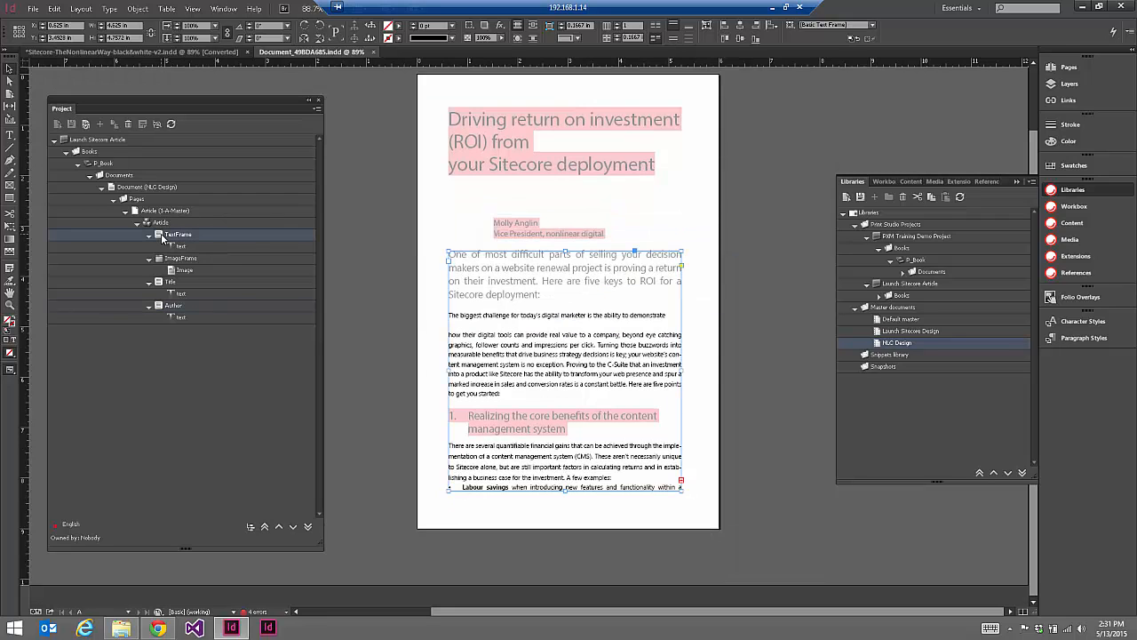
type("Body")
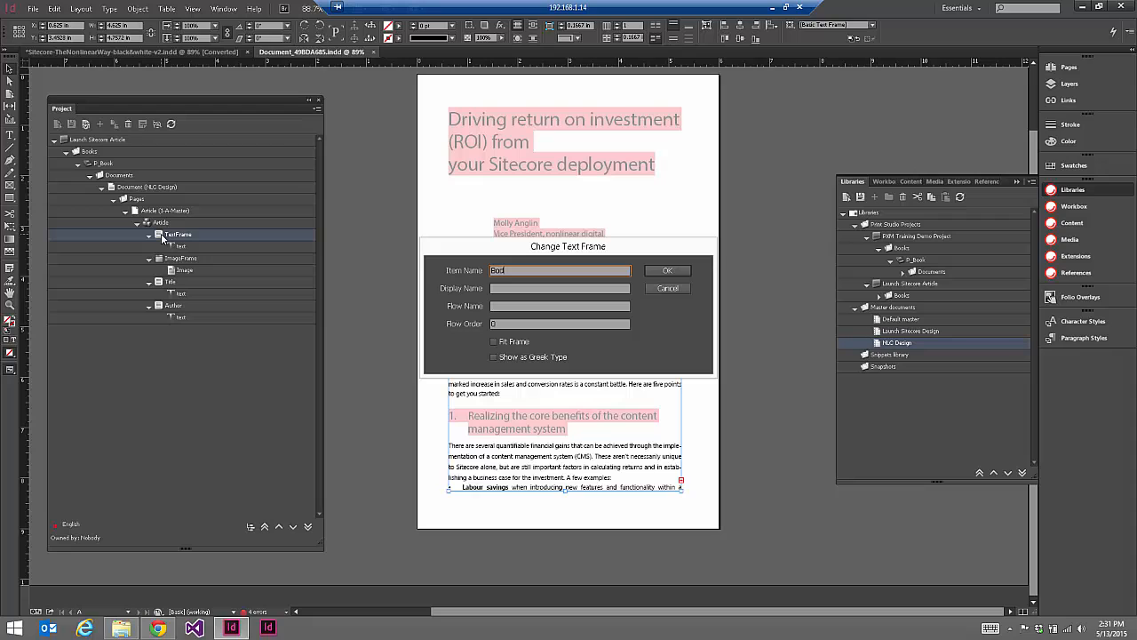
left_click(679, 272)
left_click(609, 332)
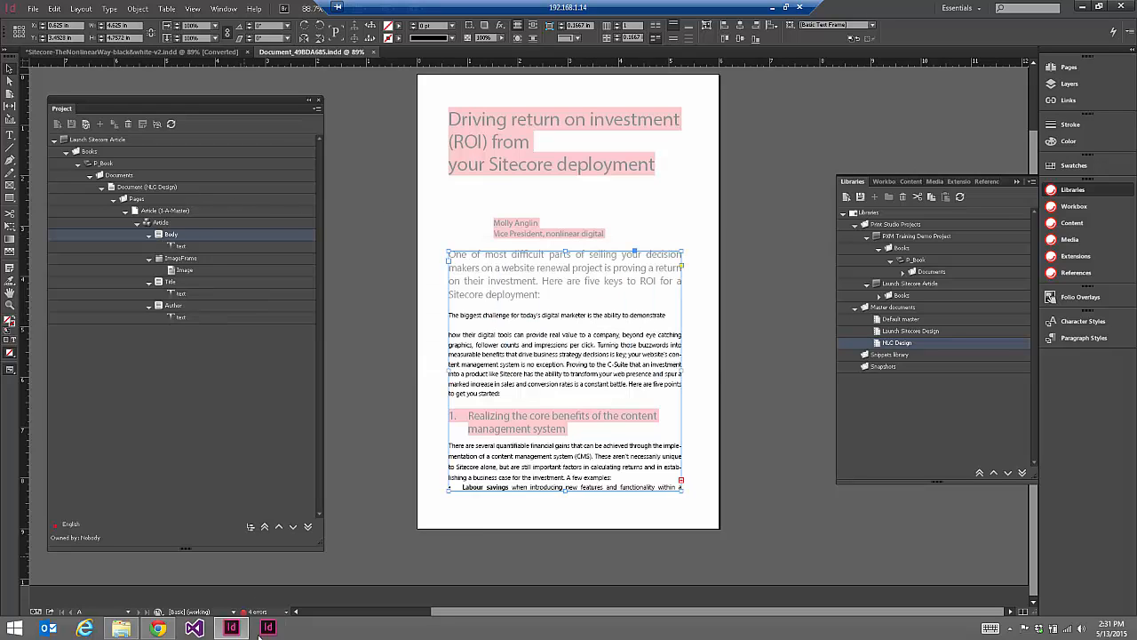
Switch to Sitecore and reload the Article page's branch in the content tree to check the snippet and frame names
left_click(157, 628)
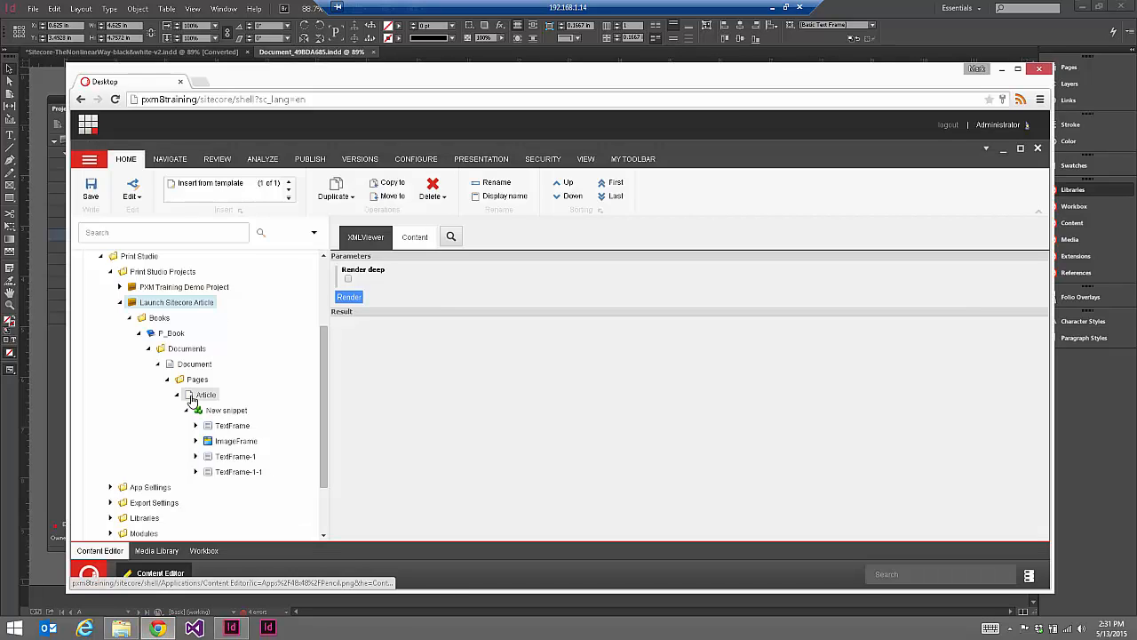
left_click(187, 409)
left_click(177, 396)
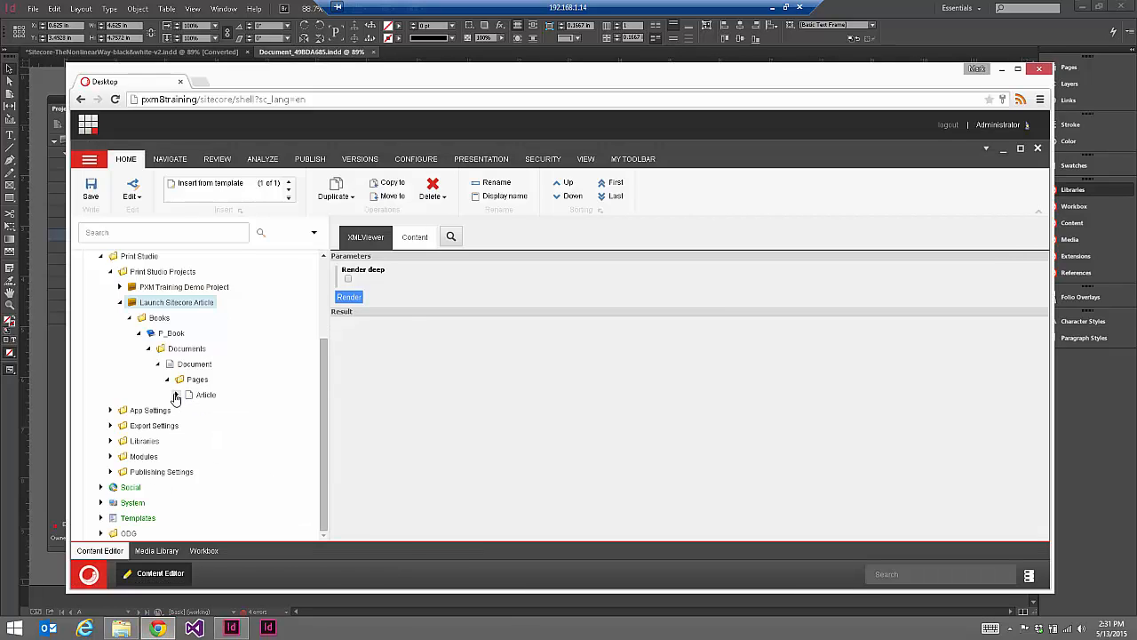
left_click(177, 394)
left_click(186, 409)
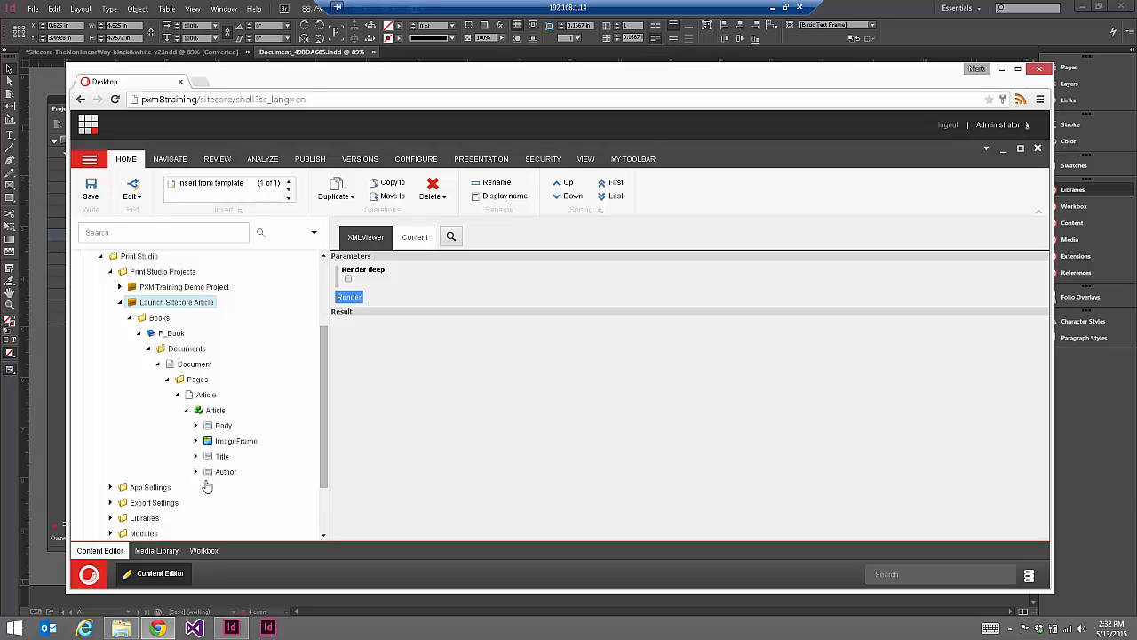
Set the Article snippet's Item Reference to Content/Home/About Launch Sitecore/Getting Started/The Sitecore UIs and save the item
left_click(215, 410)
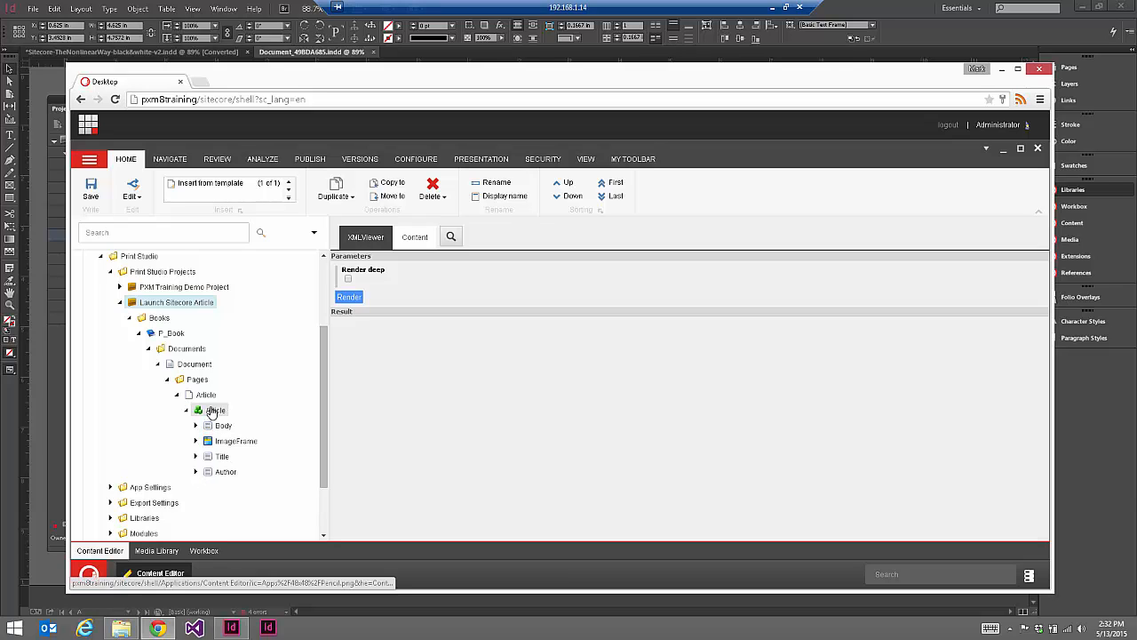
left_click(415, 238)
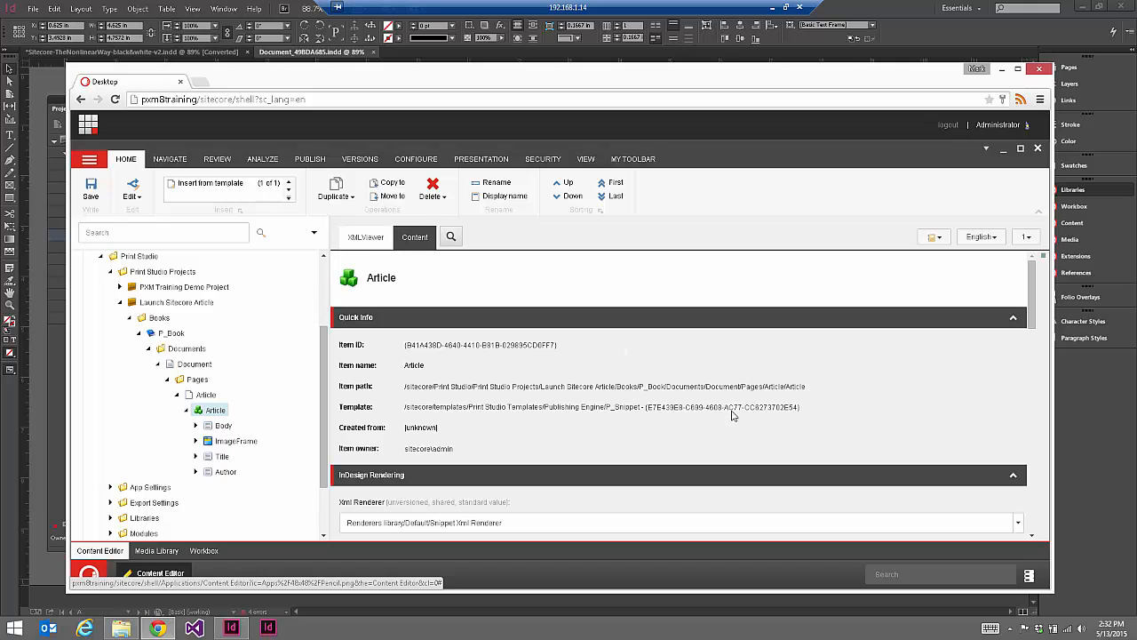
left_click_drag(1039, 282, 1038, 433)
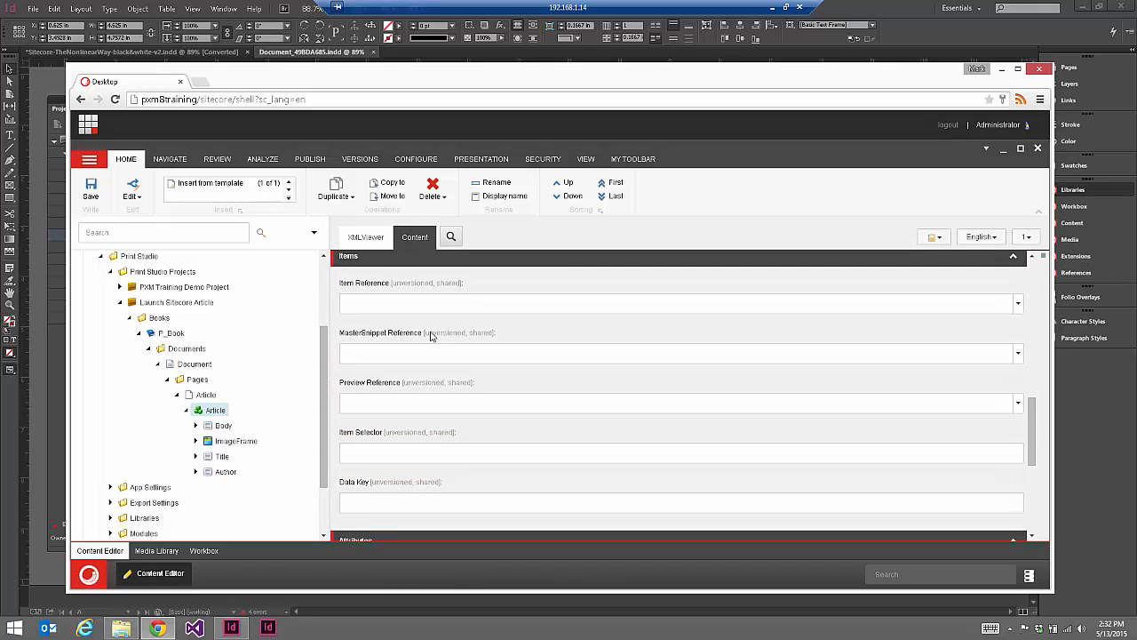
left_click(616, 308)
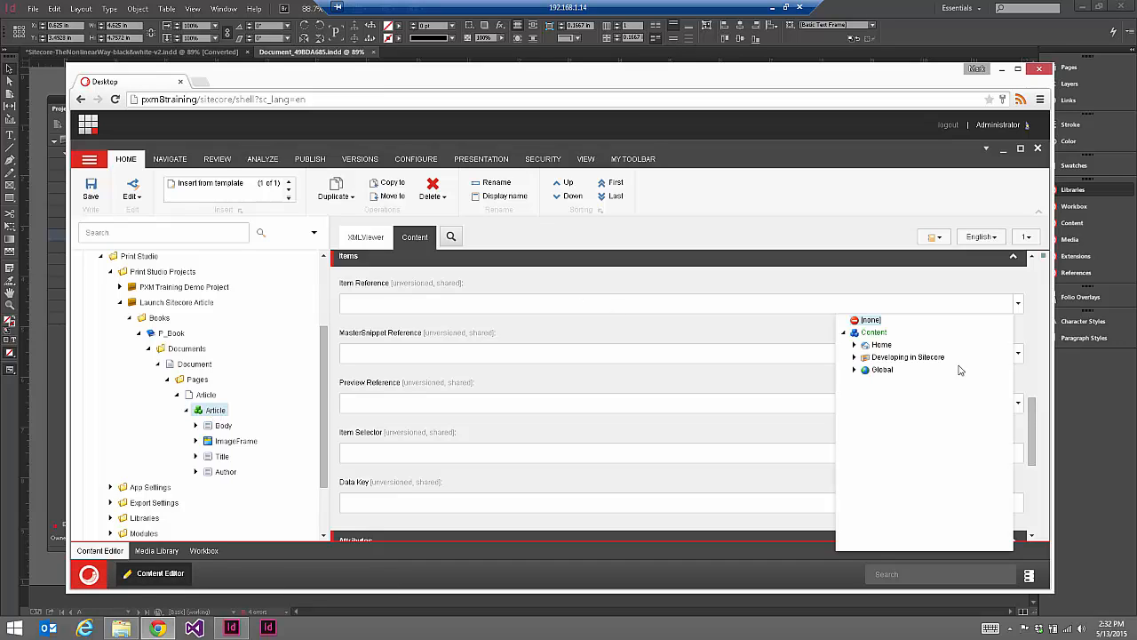
left_click(844, 331)
left_click(854, 344)
left_click(865, 370)
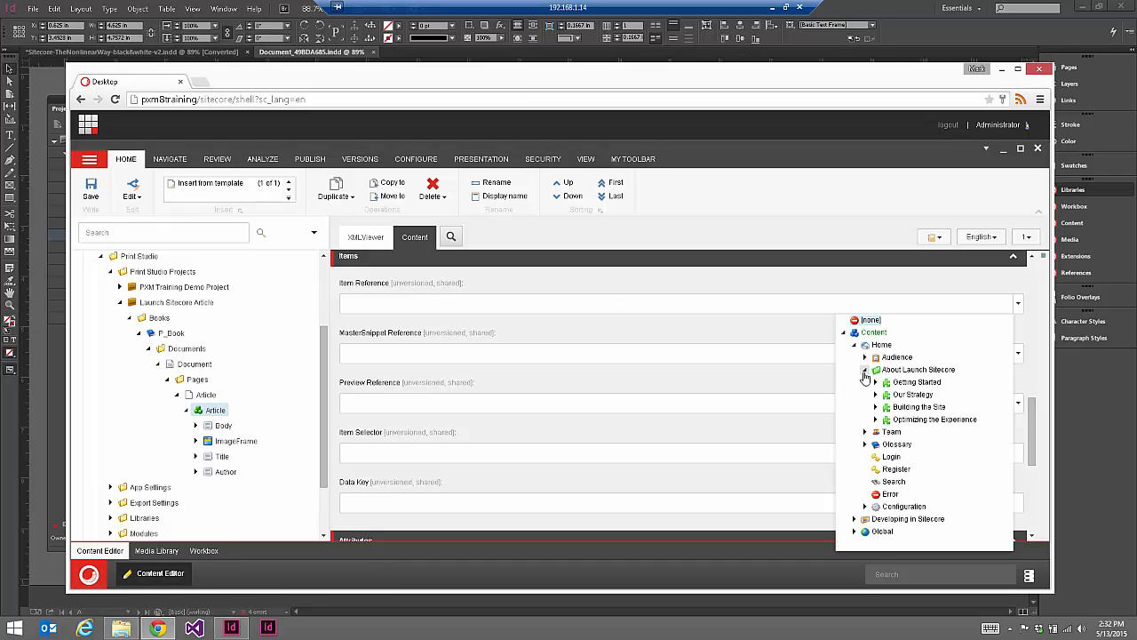
left_click(875, 383)
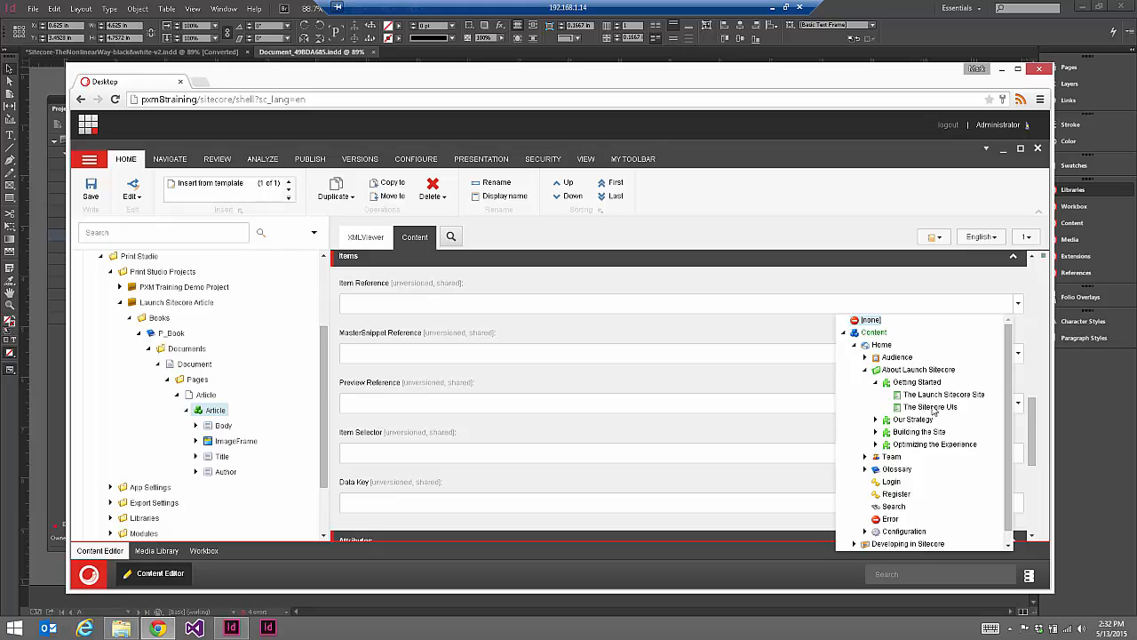
left_click(931, 407)
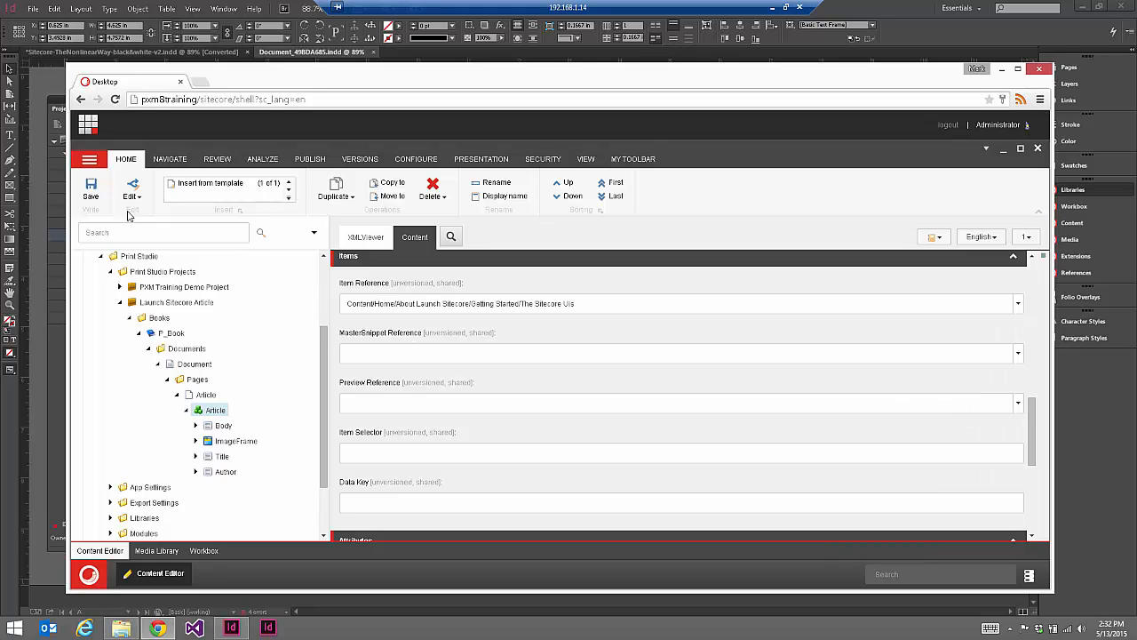
left_click(91, 188)
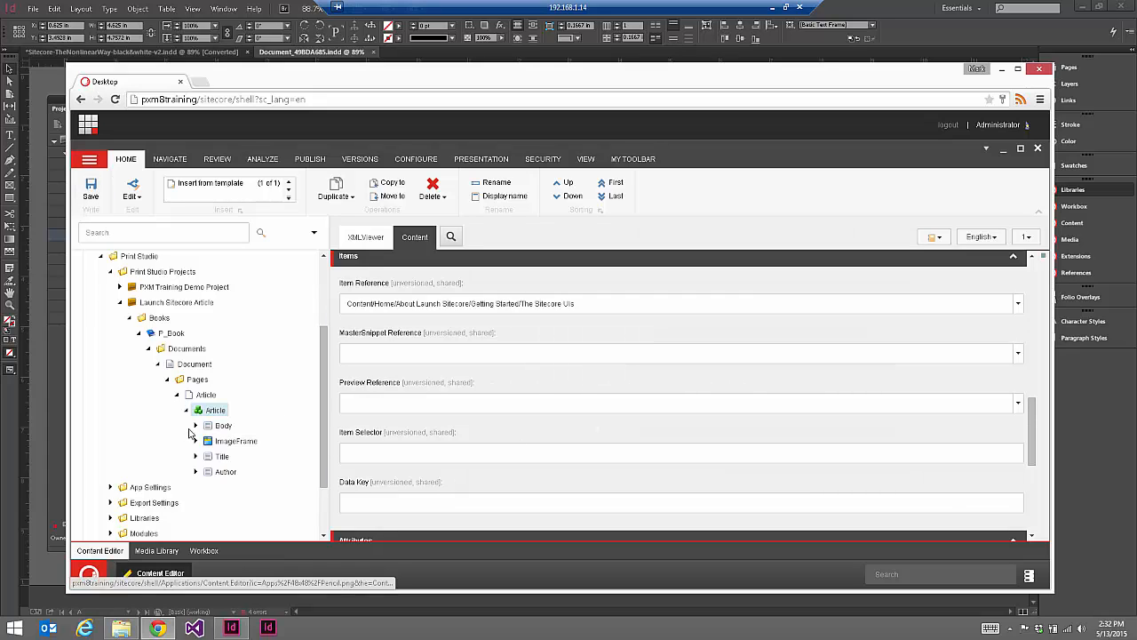
Set the Body frame's Item Reference to Content/Home/About Launch Sitecore/Getting Started/The Sitecore UIs and save the item
left_click(196, 426)
left_click(218, 425)
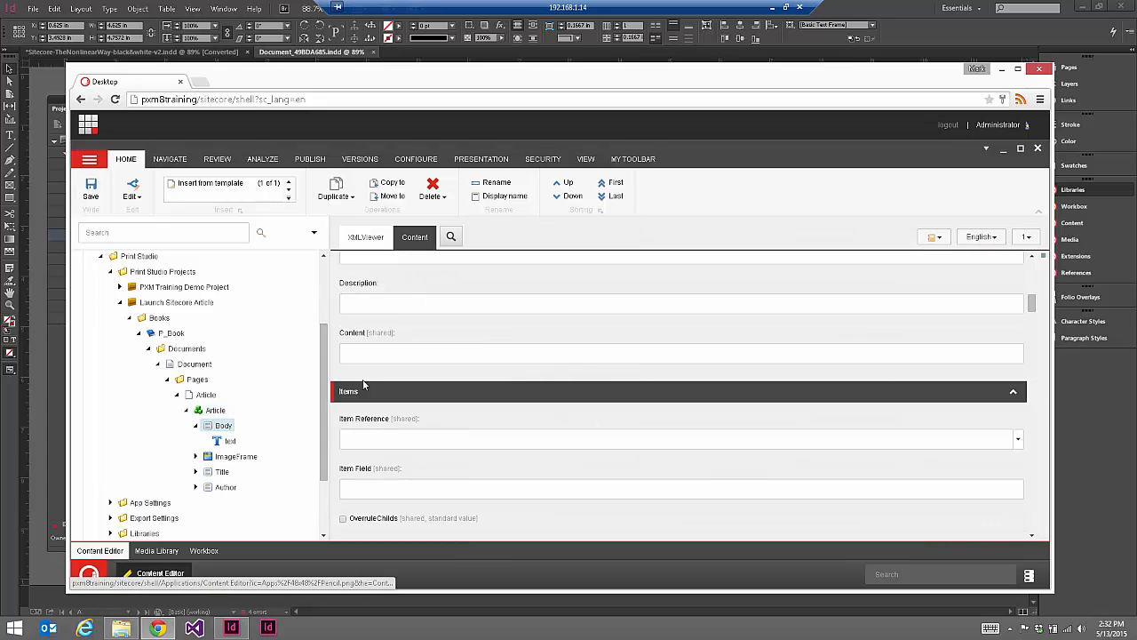
left_click(525, 444)
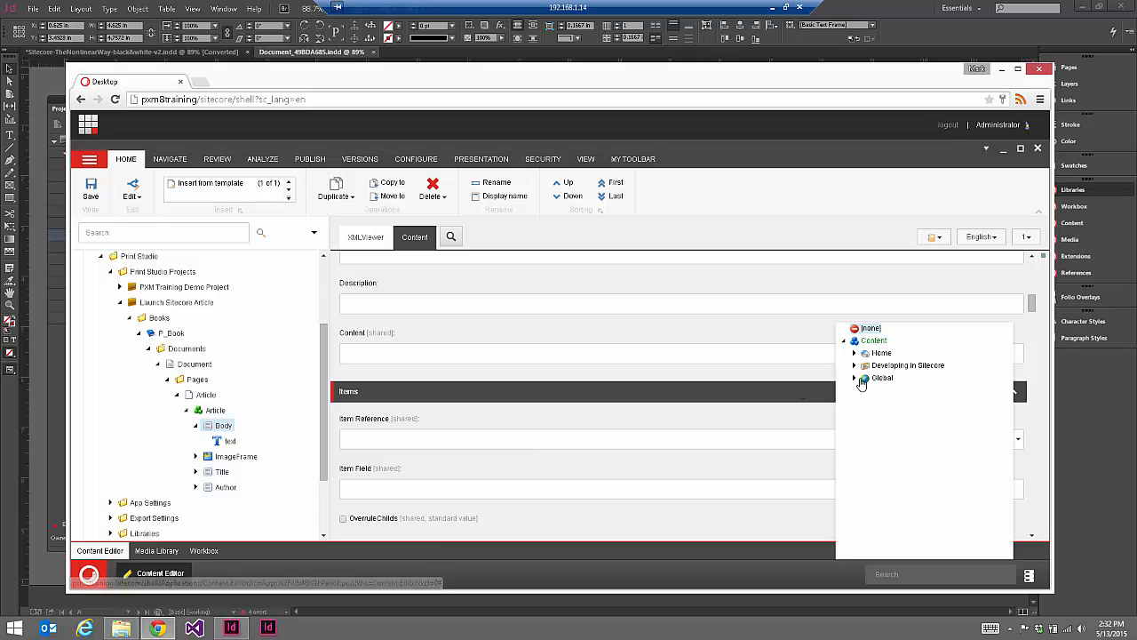
left_click(864, 378)
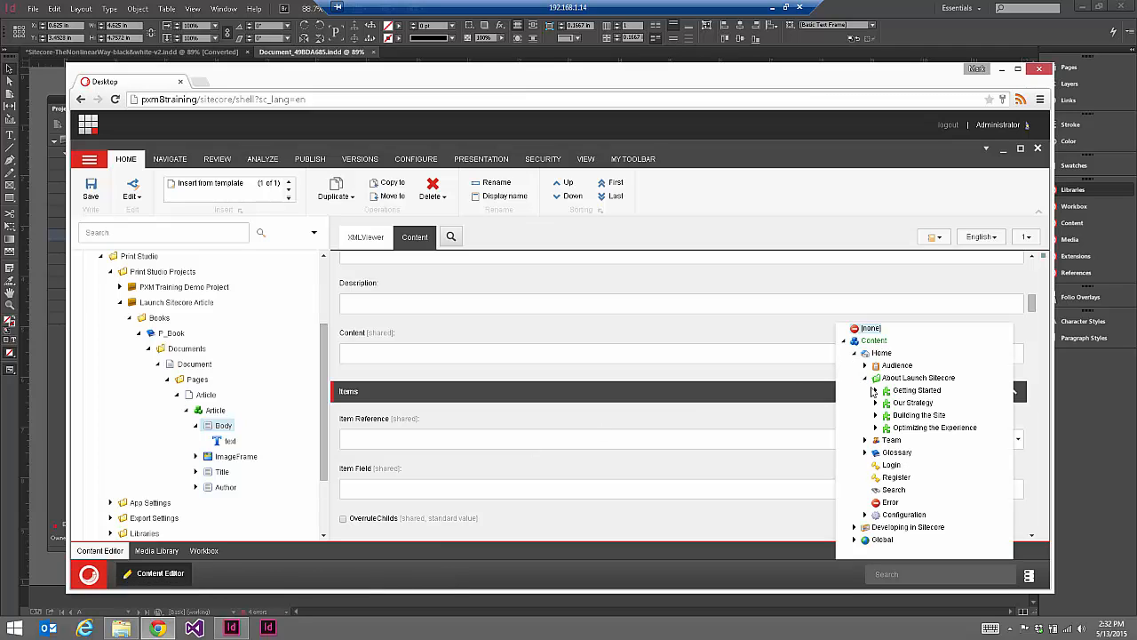
left_click(875, 390)
left_click(956, 416)
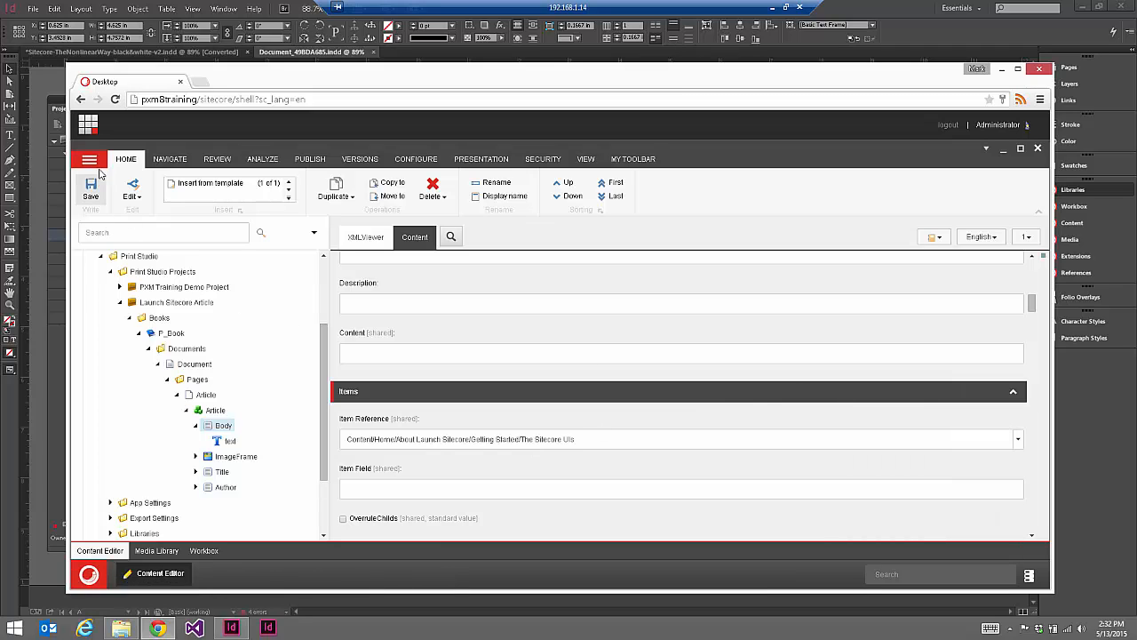
left_click(91, 197)
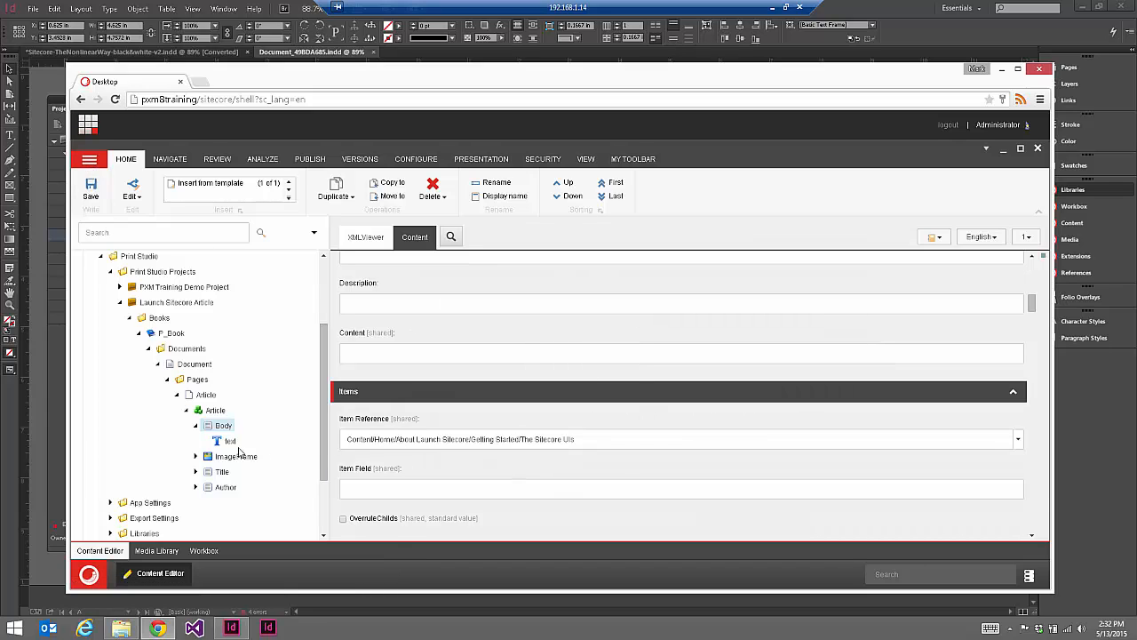
Set the ImageFrame item's Item Reference to Content/Home/About Launch Sitecore/Getting Started/The Sitecore UIs and save it
left_click(218, 457)
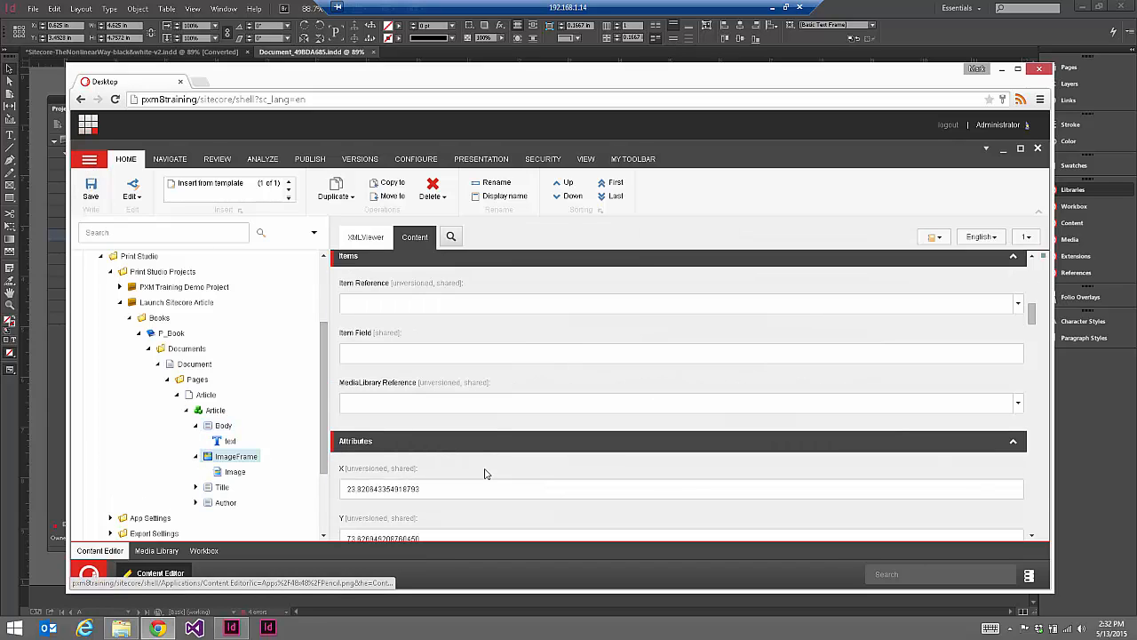
left_click(754, 305)
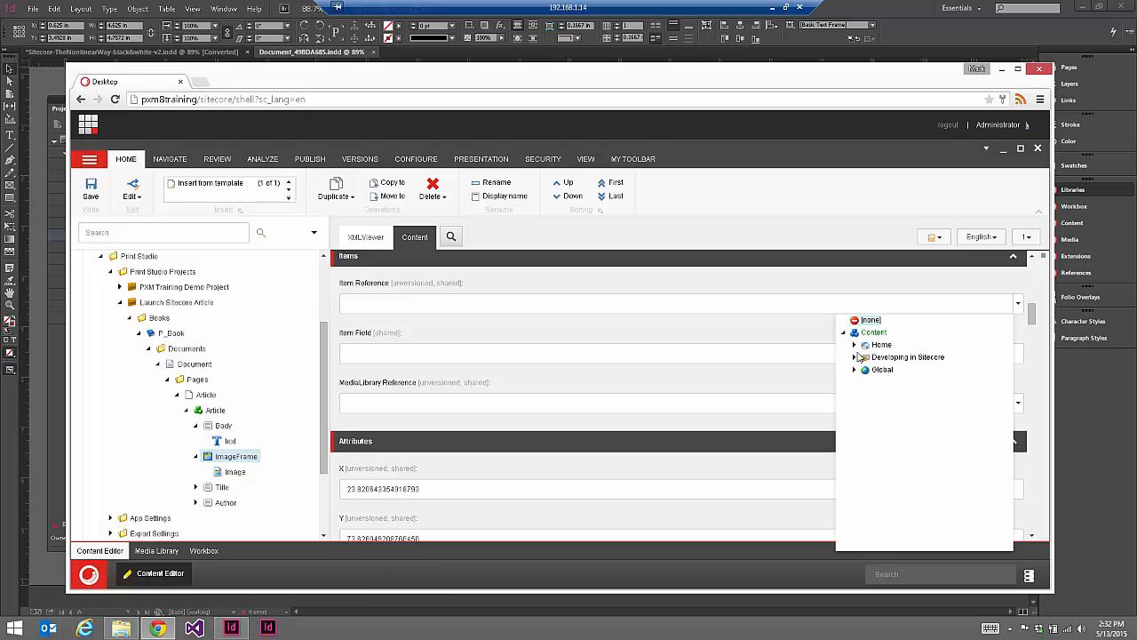
left_click(855, 358)
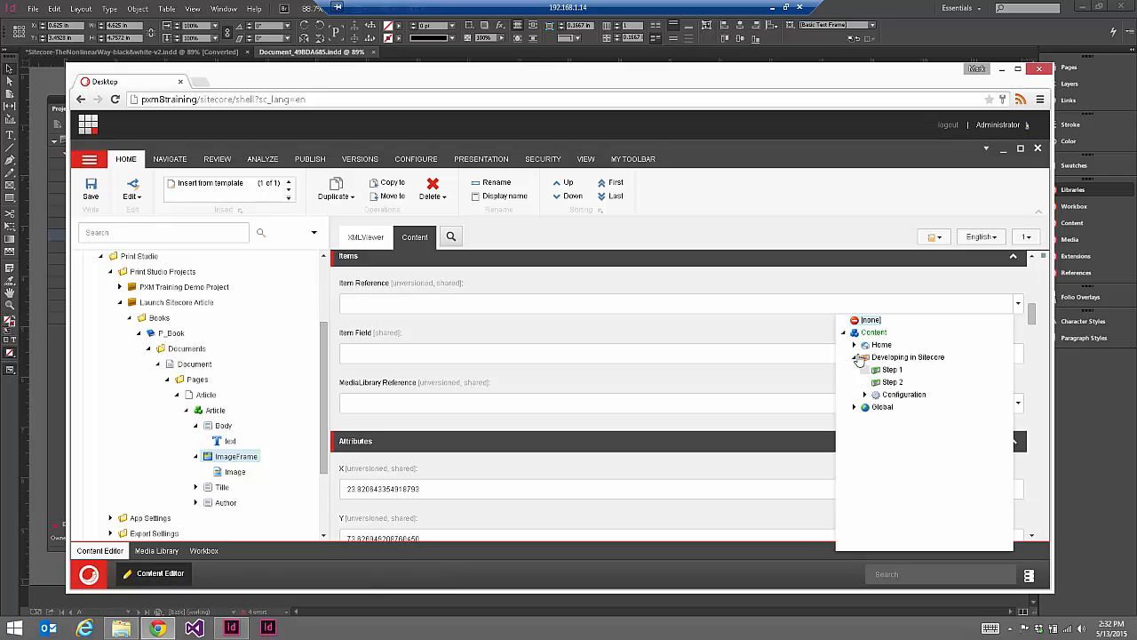
left_click(854, 345)
left_click(865, 369)
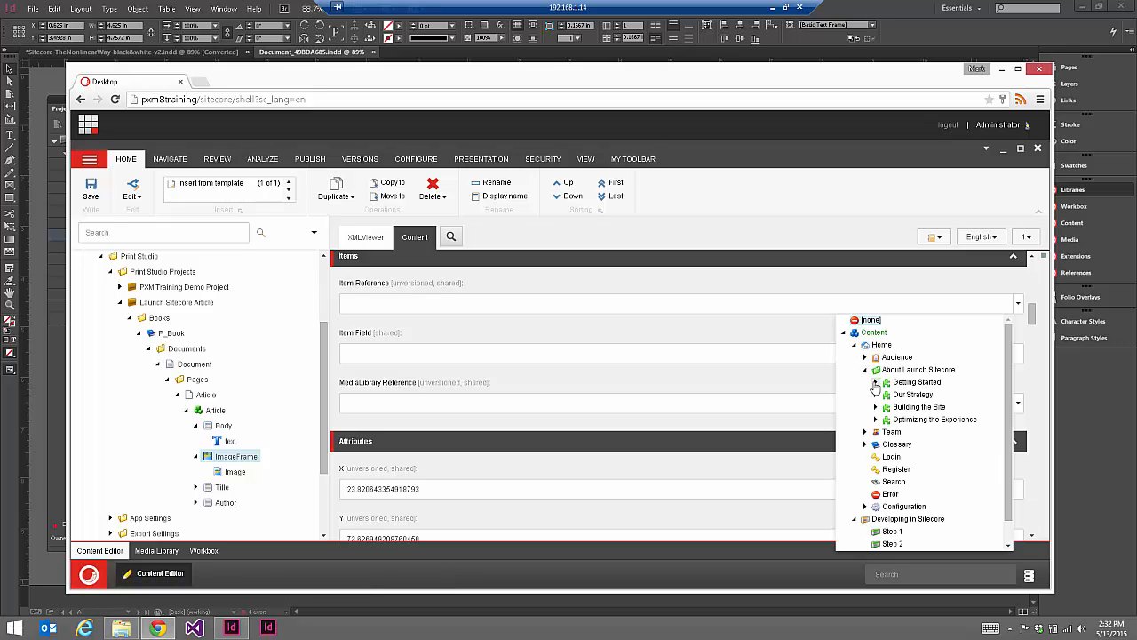
left_click(876, 382)
left_click(919, 409)
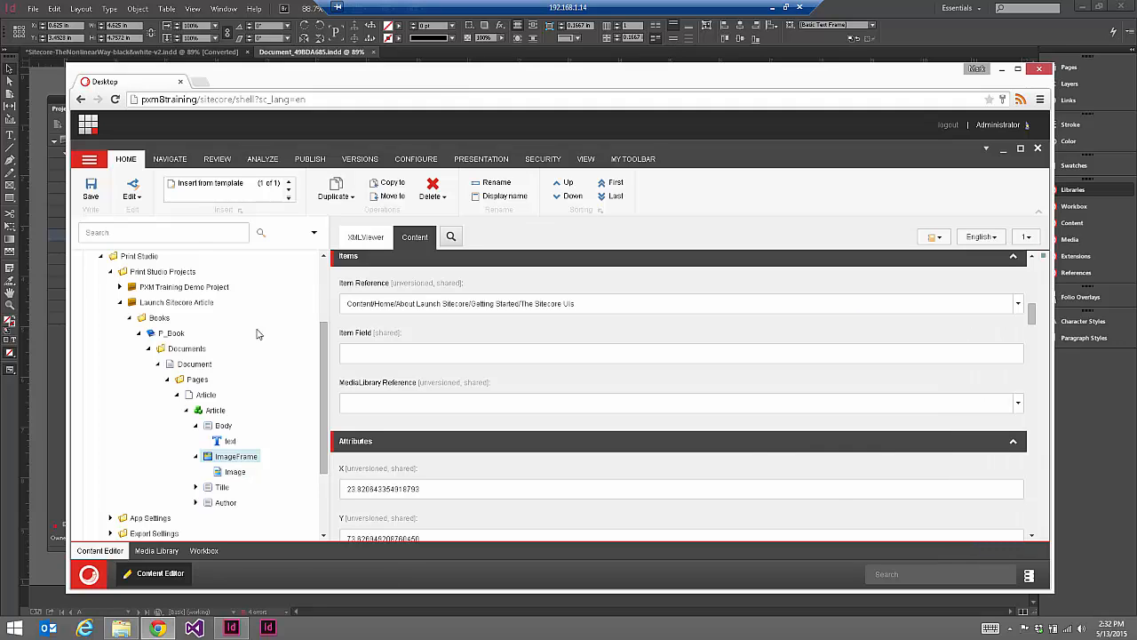
left_click(90, 188)
Link the Image item inside ImageFrame to Content/Home/About Launch Sitecore/Getting Started/The Sitecore UIs through its Item Reference and save
left_click(235, 471)
scroll(425, 371, "down", 5)
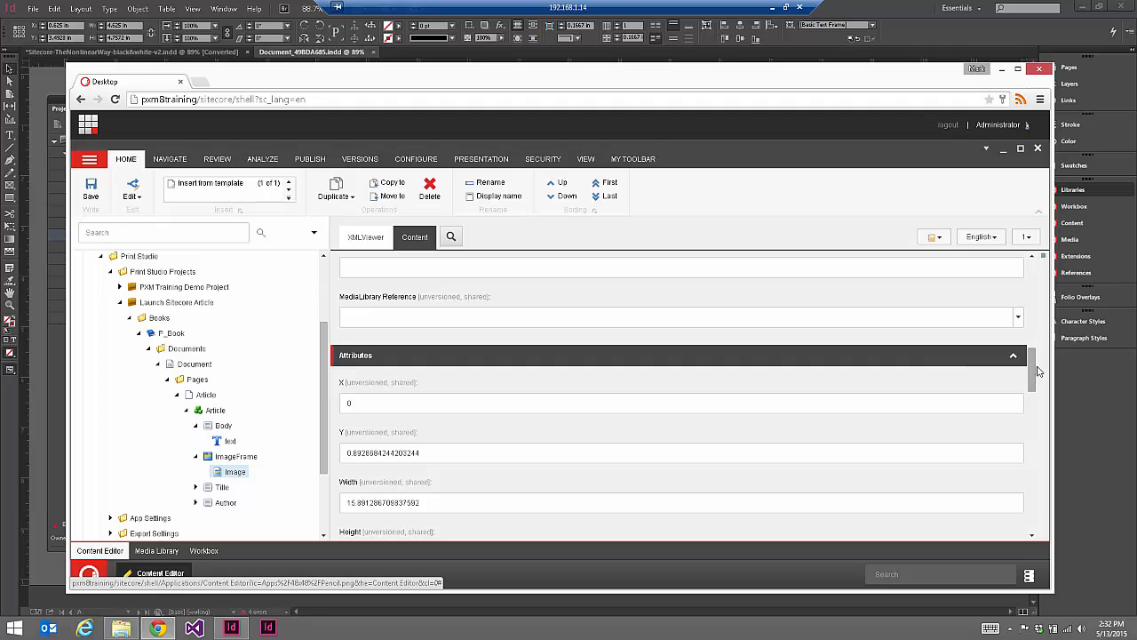
scroll(1035, 371, "up", 3)
left_click(842, 377)
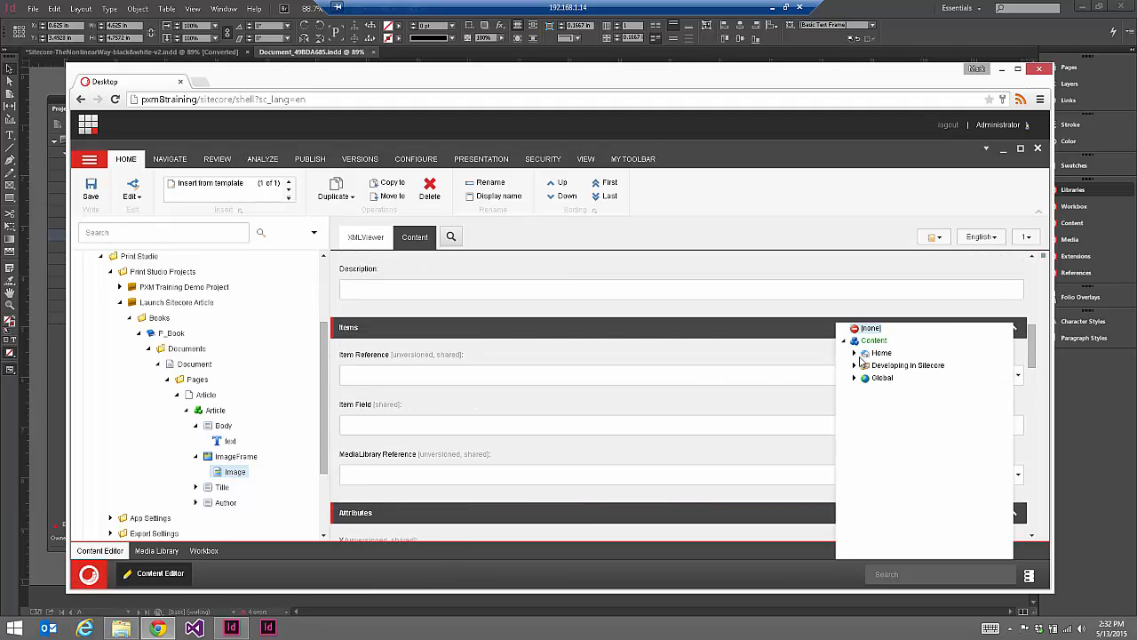
left_click(854, 353)
left_click(865, 377)
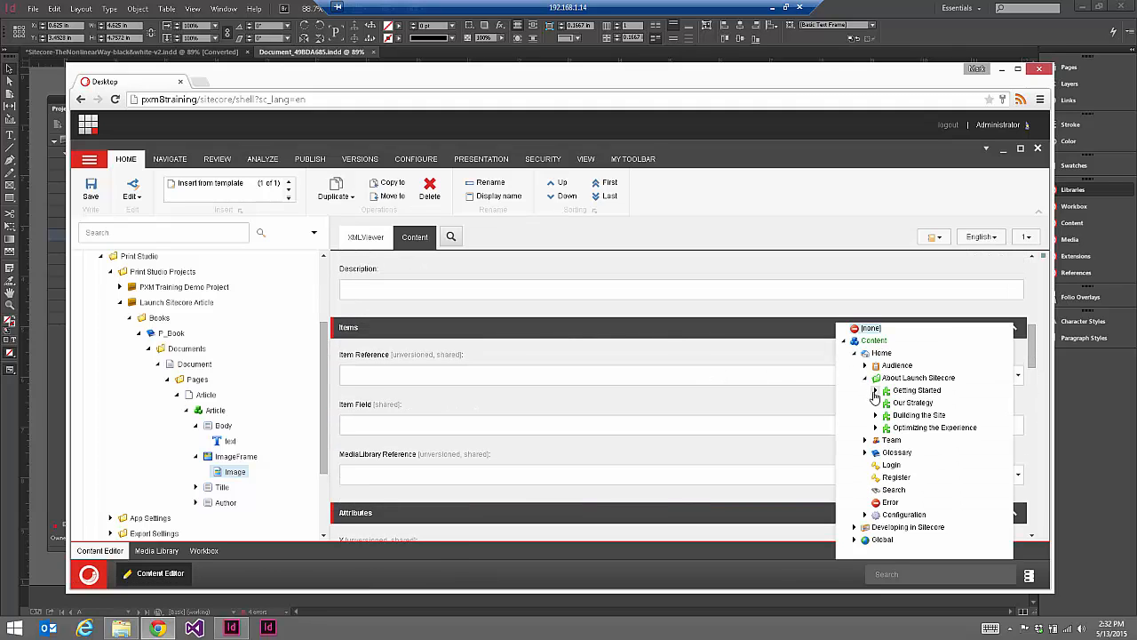
left_click(874, 390)
left_click(925, 416)
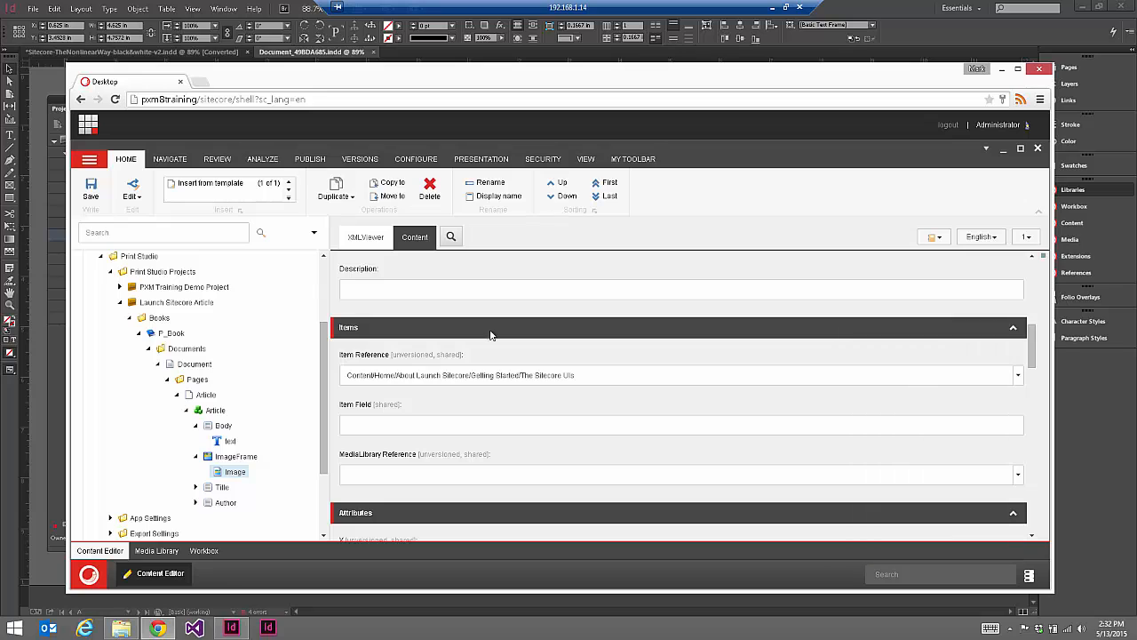
left_click(90, 189)
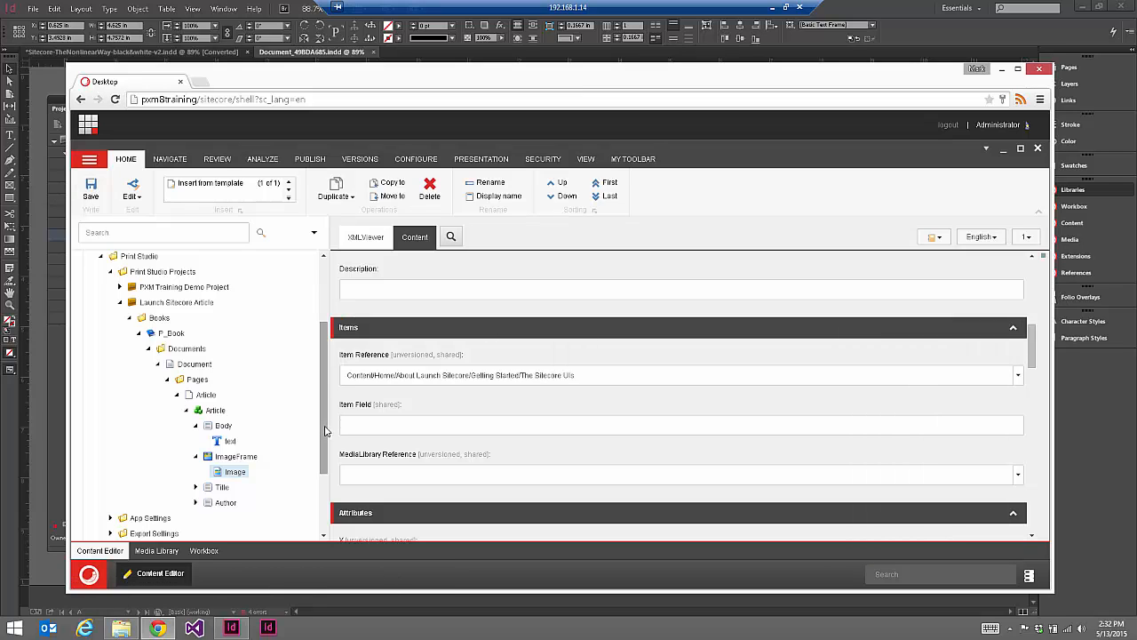
Set the Title frame's Item Reference to Content/Home/About Launch Sitecore/Getting Started/The Sitecore UIs and save the item
left_click_drag(324, 423, 310, 457)
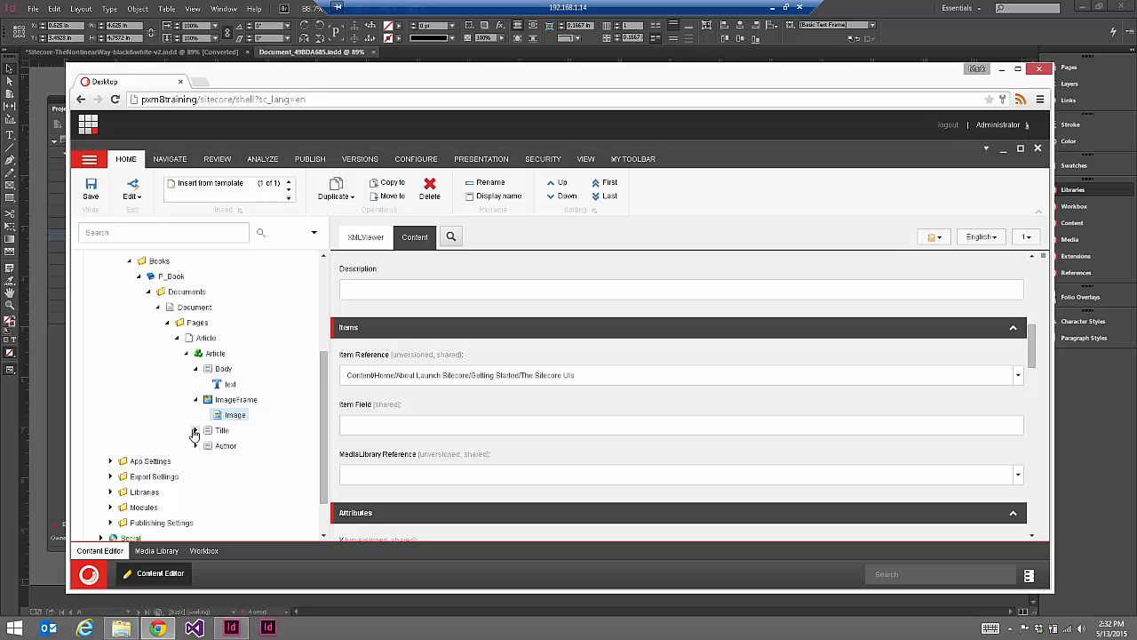
left_click(196, 431)
left_click(218, 431)
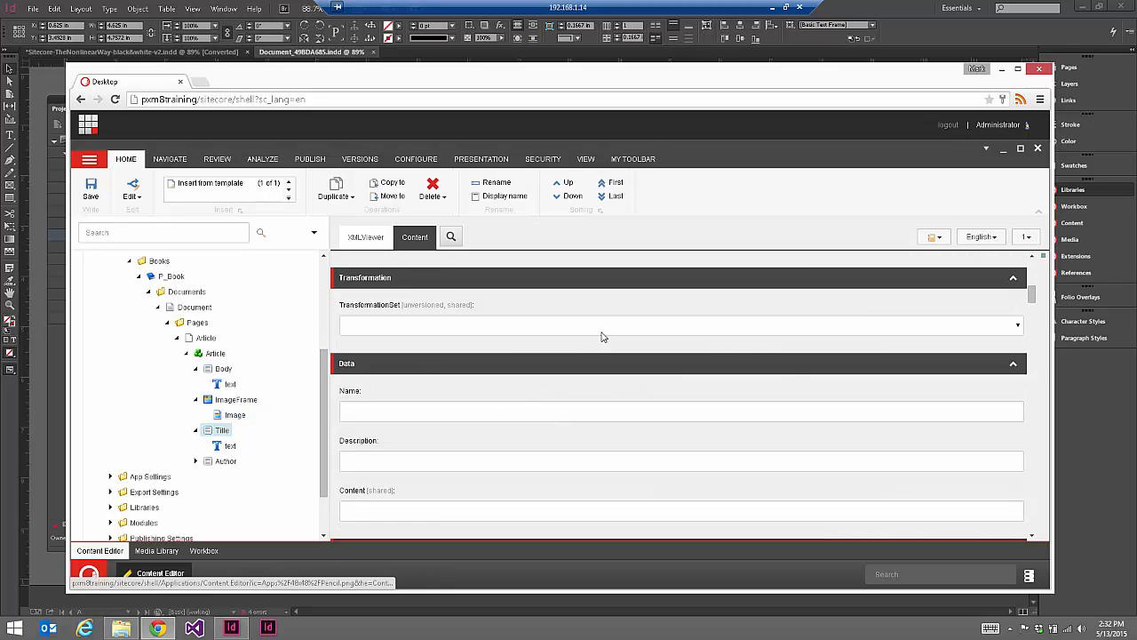
mouse_move(1032, 295)
left_mouse_down()
mouse_move(1033, 271)
mouse_move(1033, 308)
left_mouse_up()
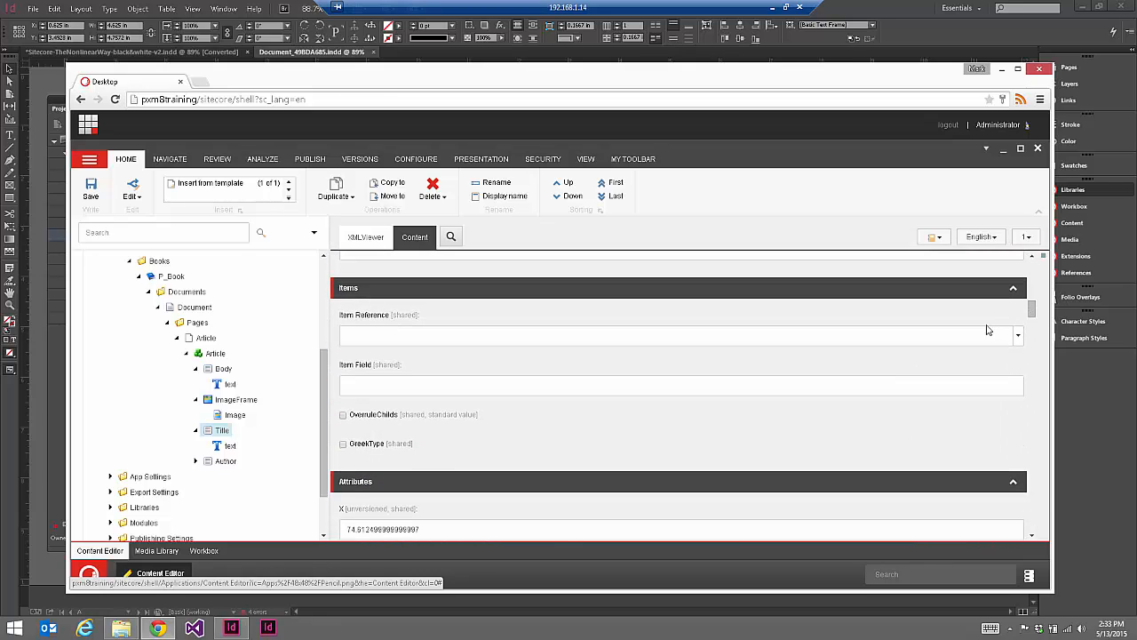
left_click(1002, 336)
left_click(853, 353)
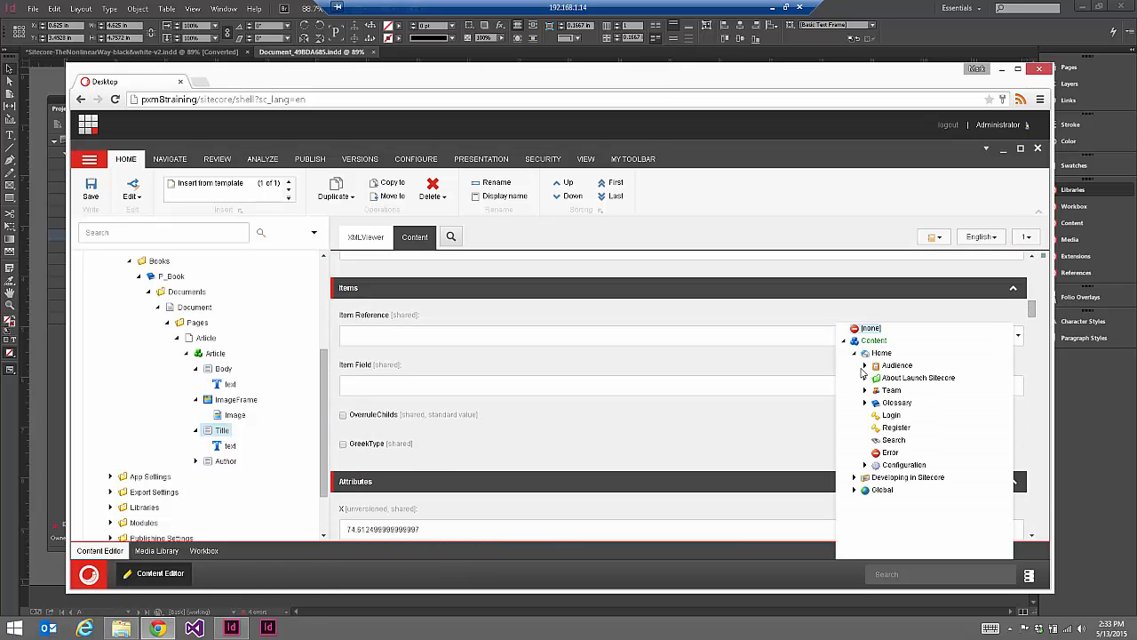
left_click(865, 378)
left_click(876, 391)
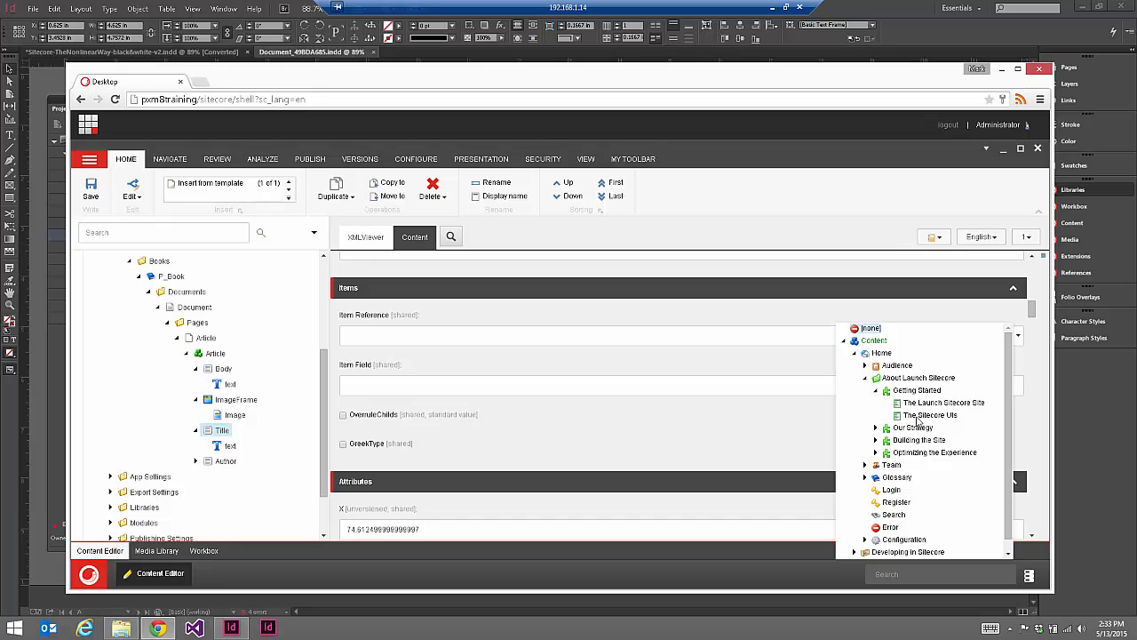
left_click(912, 416)
left_click(90, 190)
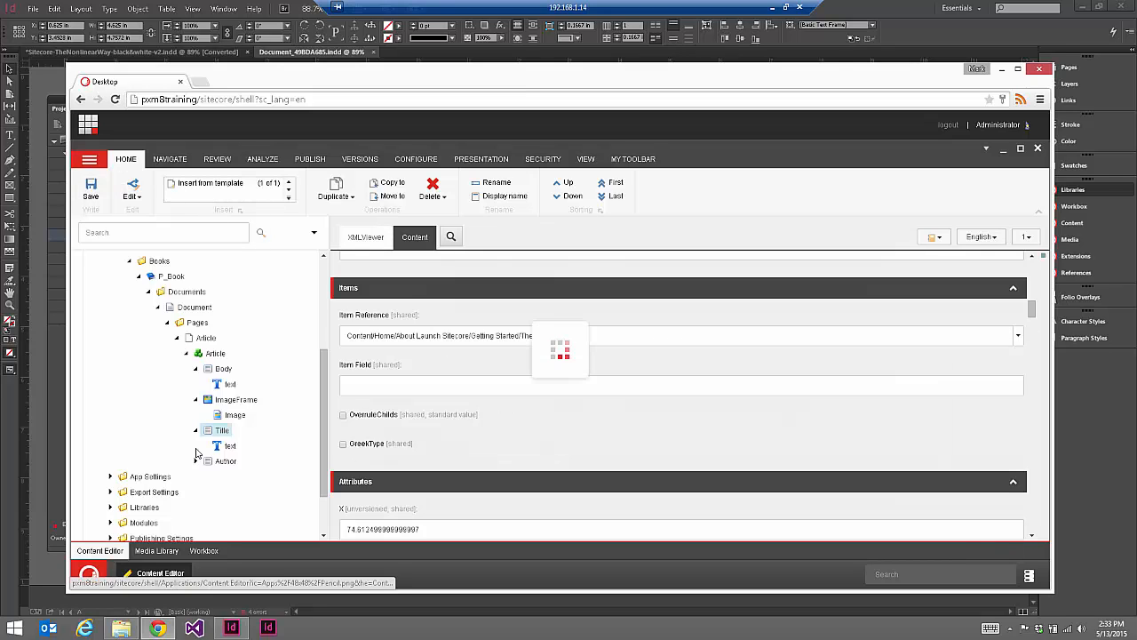
Set the Author frame's Item Reference to Content/Home/About Launch Sitecore/Getting Started/The Sitecore UIs and save the item
left_click(226, 461)
left_click(435, 331)
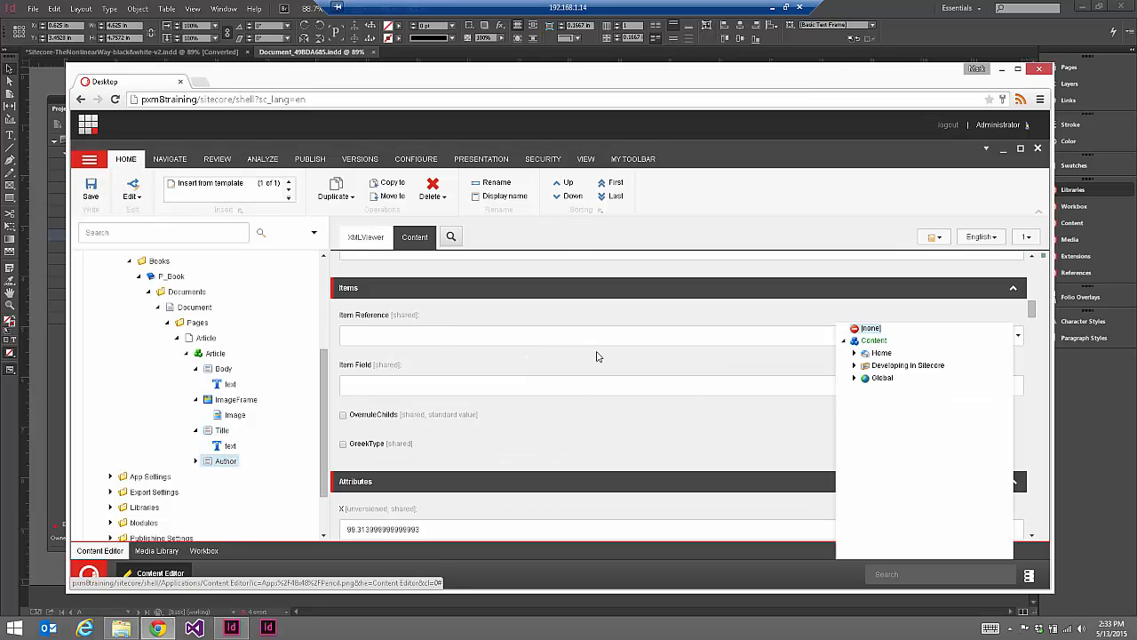
left_click(854, 354)
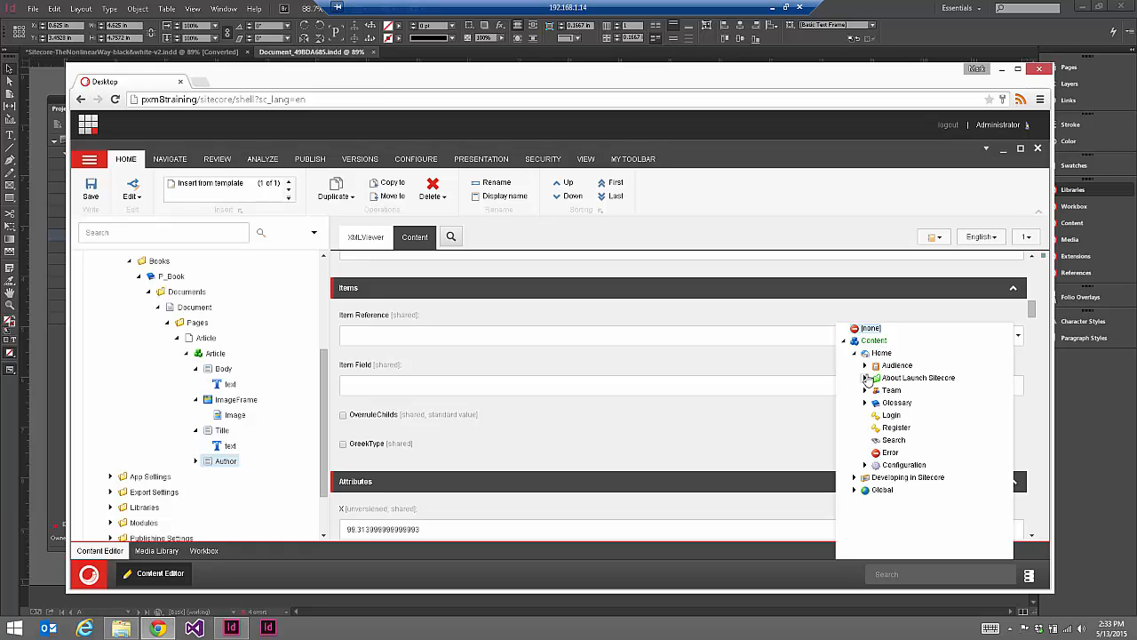
left_click(865, 378)
left_click(875, 390)
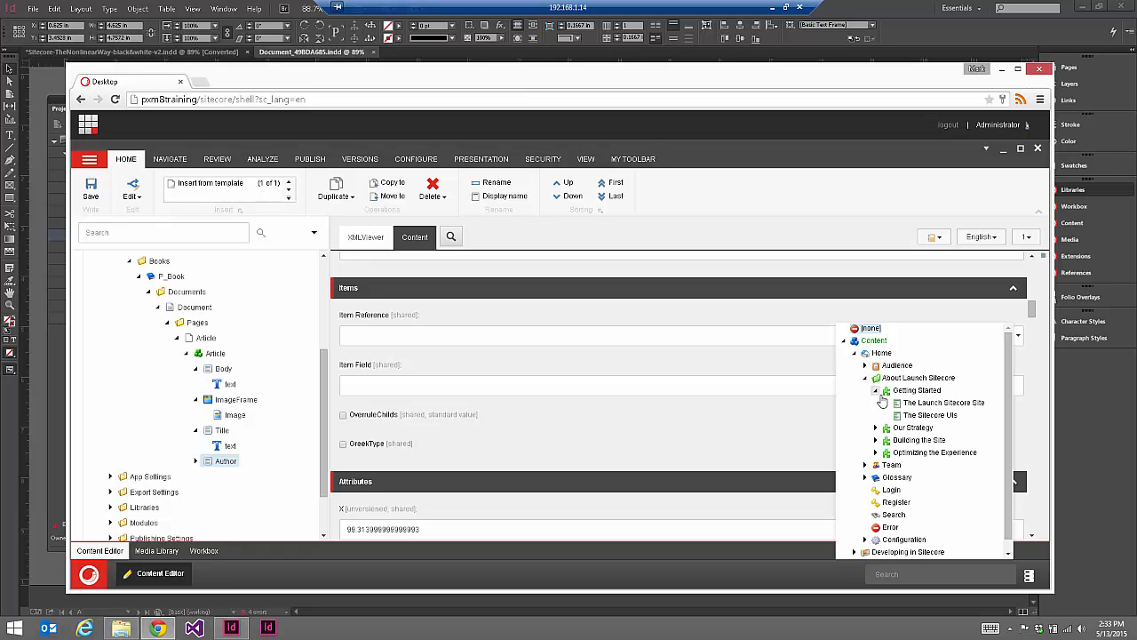
left_click(928, 420)
left_click(89, 190)
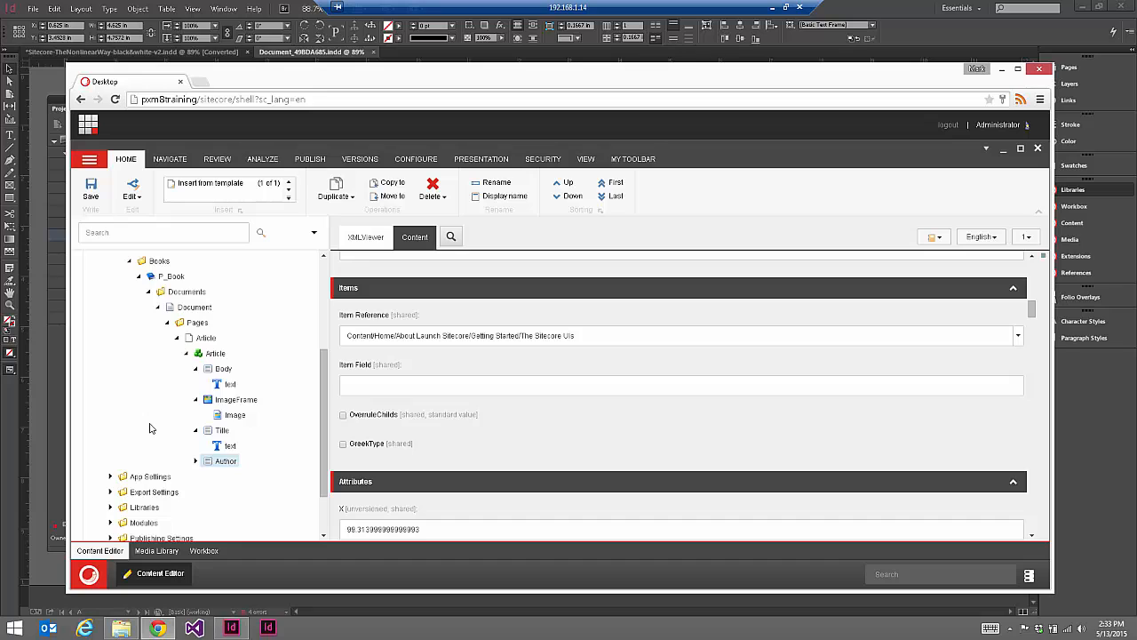
Set the Item Field to Title for the Title frame and to Body for the Body frame, saving the changes
left_click(213, 431)
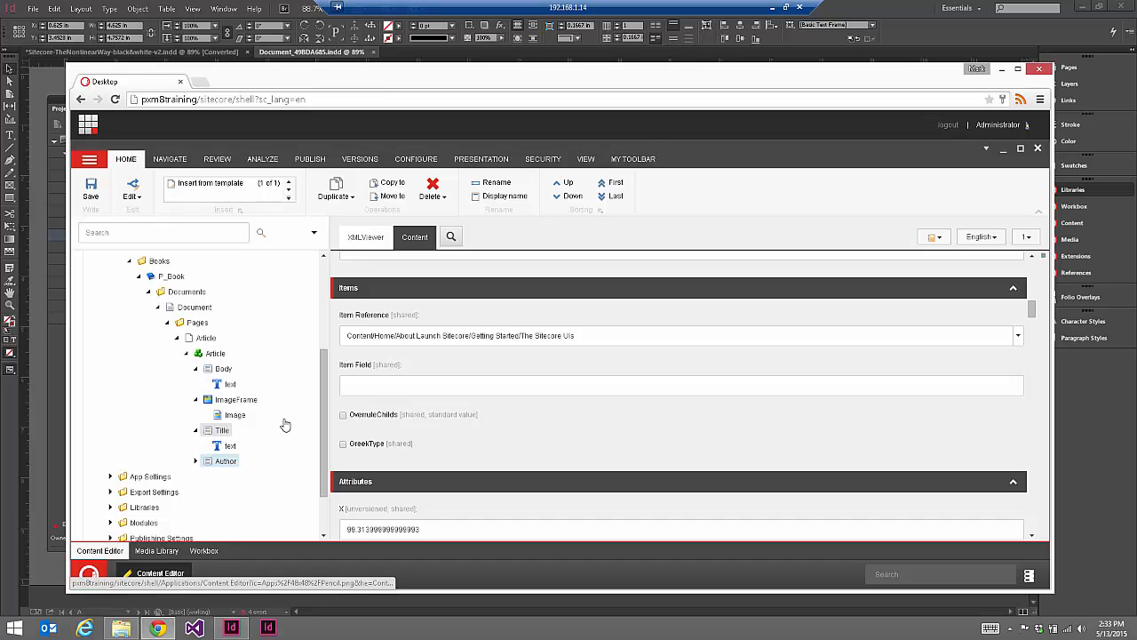
left_click(362, 390)
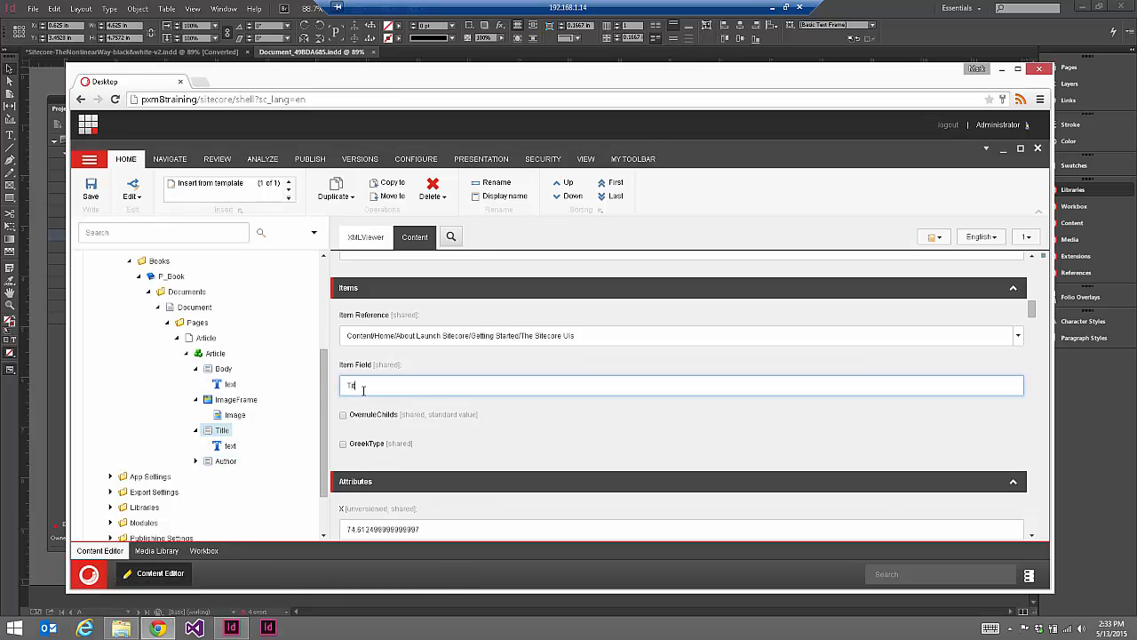
left_click(223, 369)
left_click(370, 390)
type("Body")
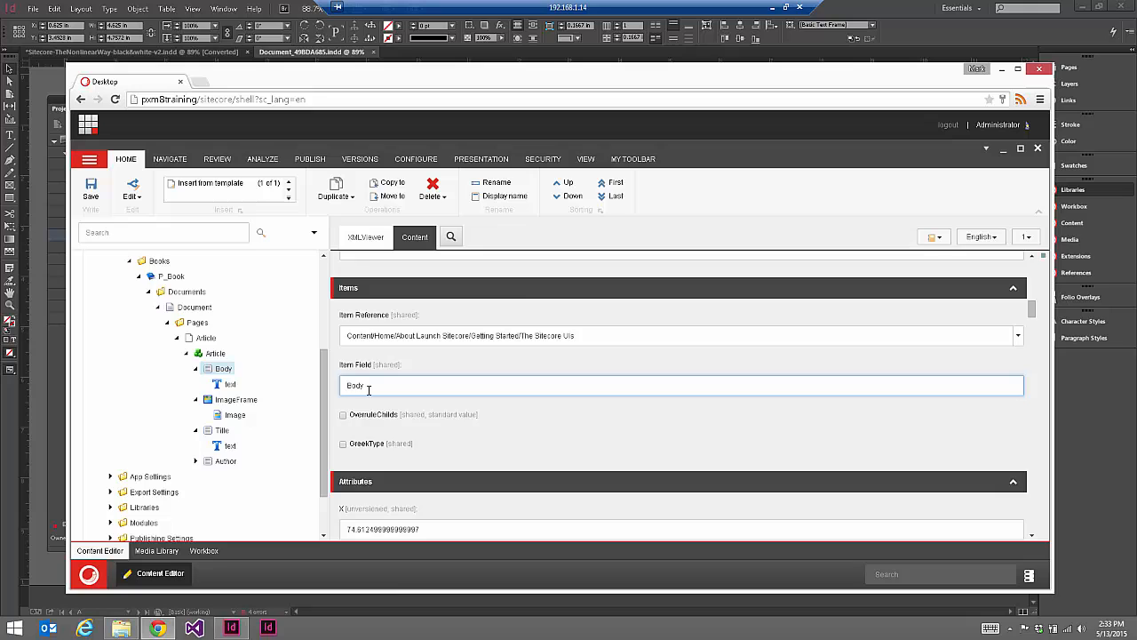
key("ctrl+s")
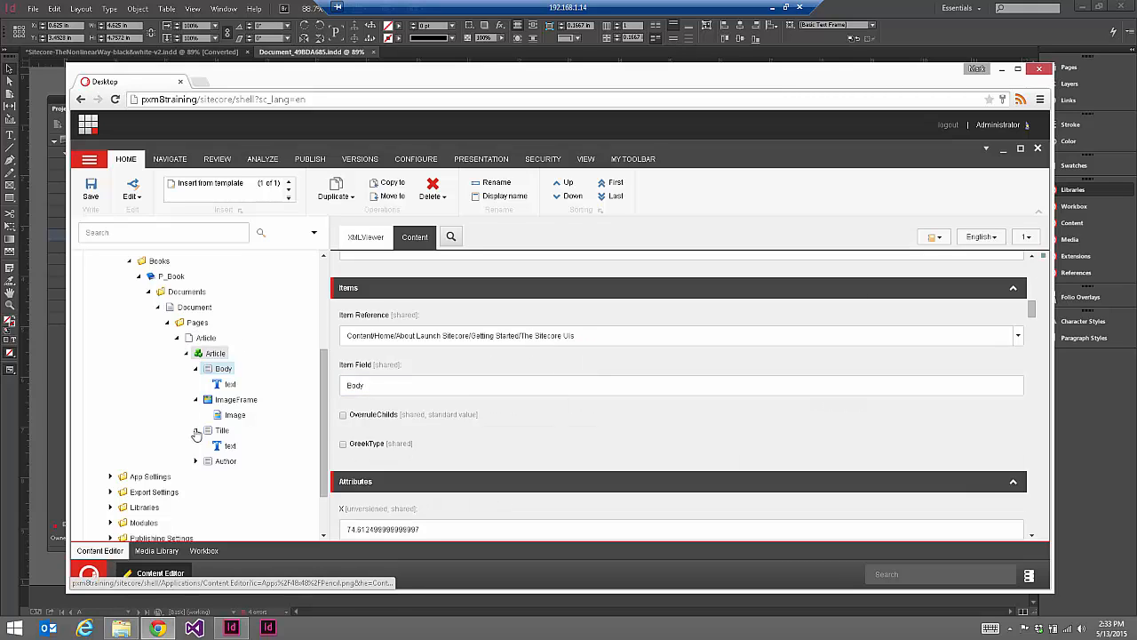
Switch to InDesign, load the project's Article page from Sitecore, and check the content of its Title, Body and Author frames
left_click(891, 7)
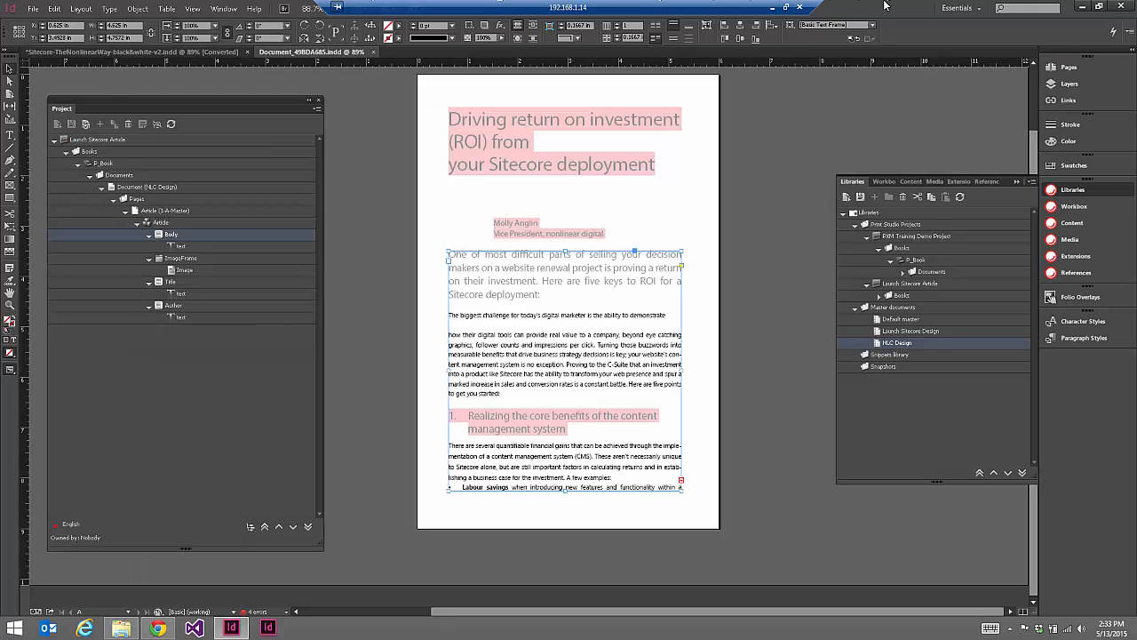
left_click(57, 125)
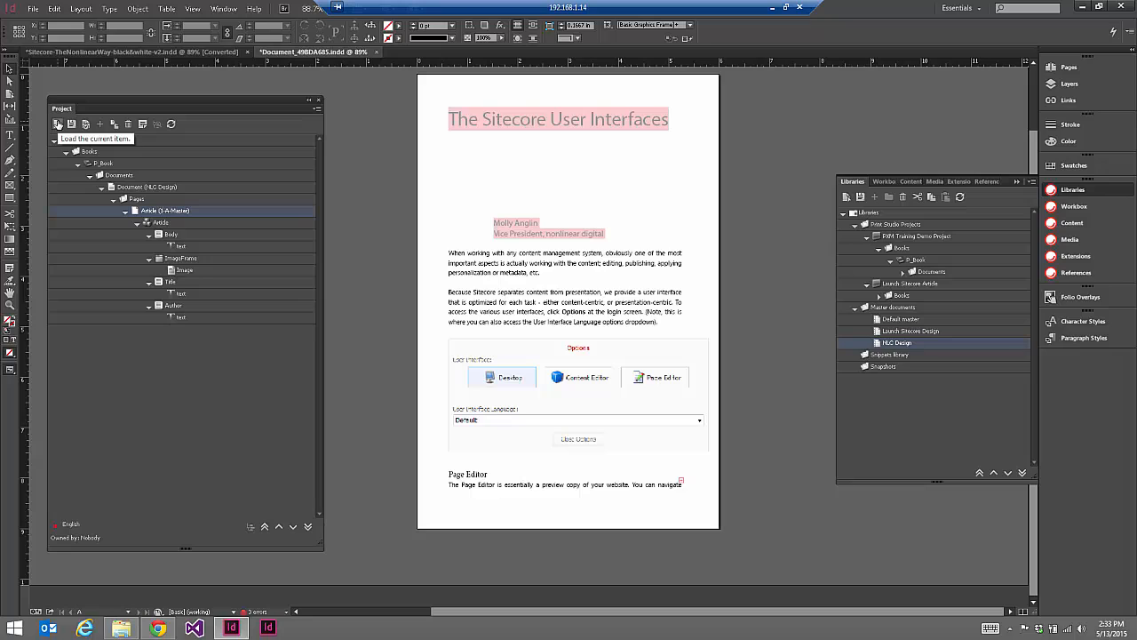
left_click(560, 117)
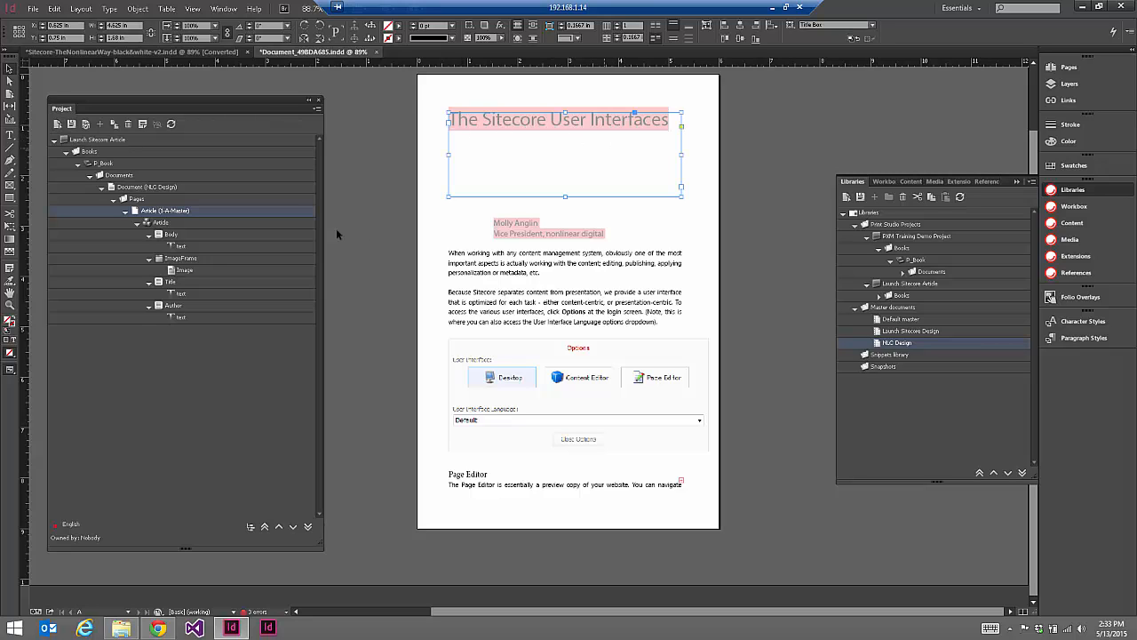
left_click(169, 281)
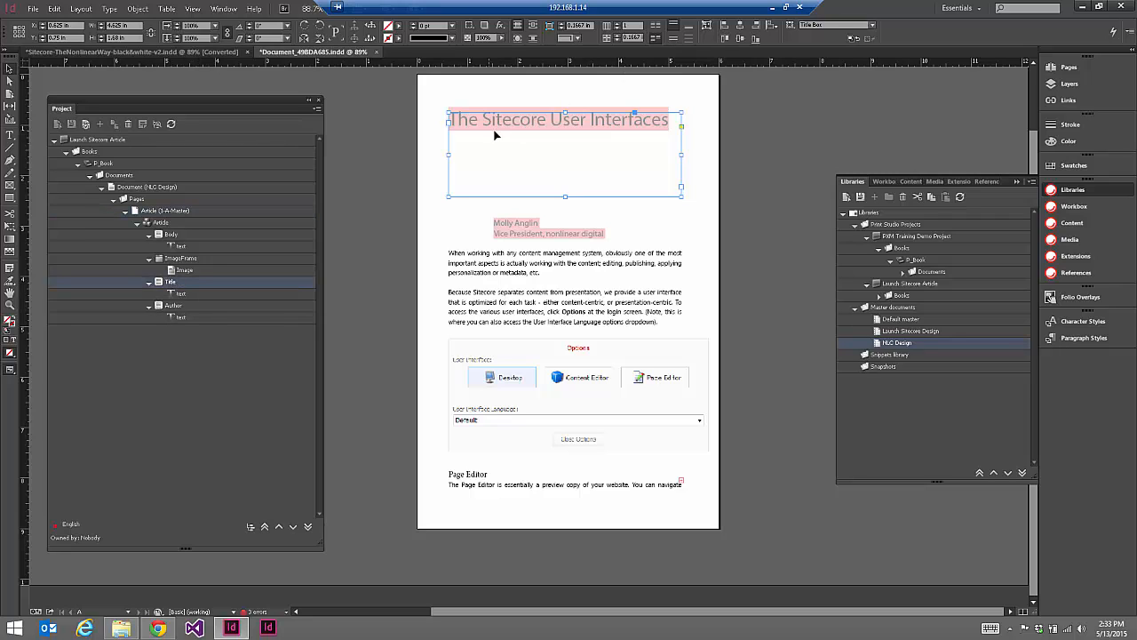
left_click(526, 325)
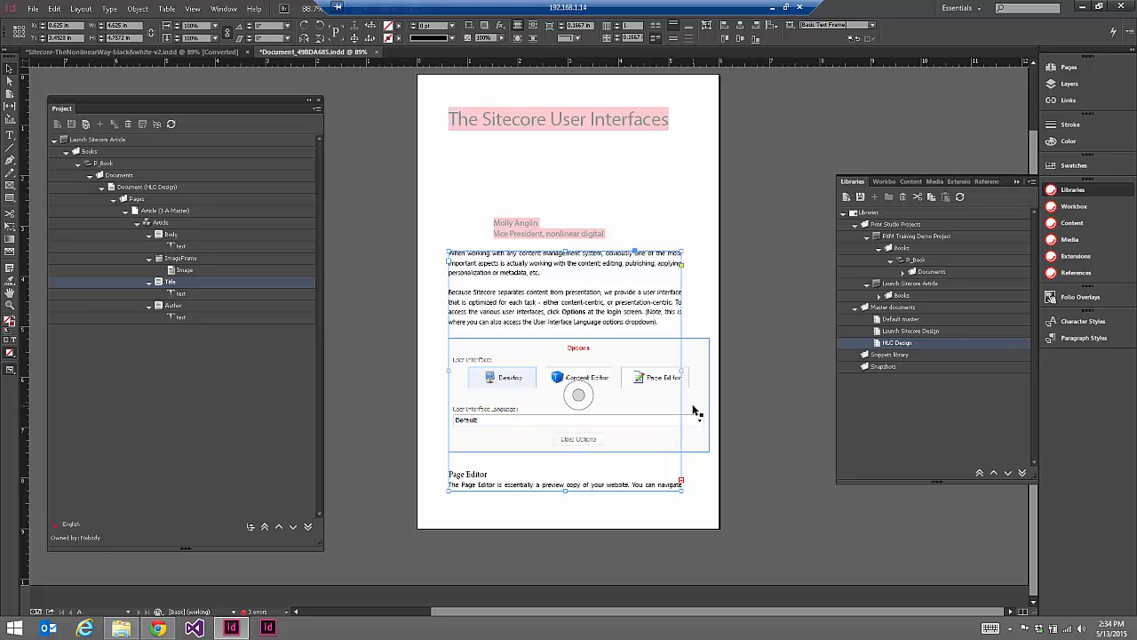
left_click(526, 223)
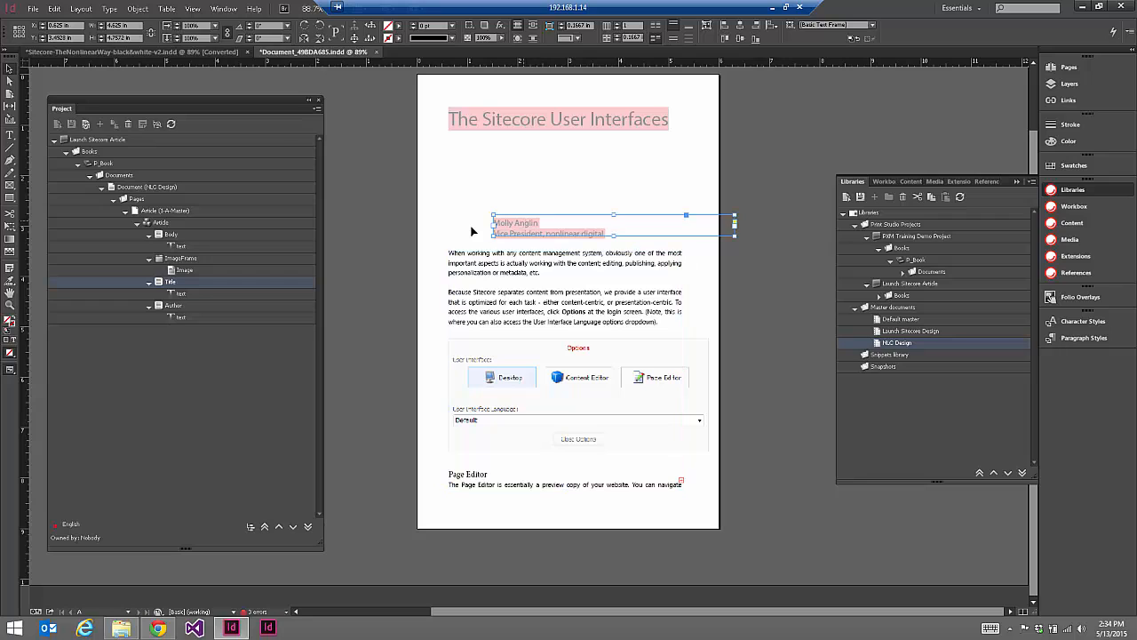
Check the Author text frame and the empty image frame beside it on the Article page
left_click(470, 229)
left_click(543, 224)
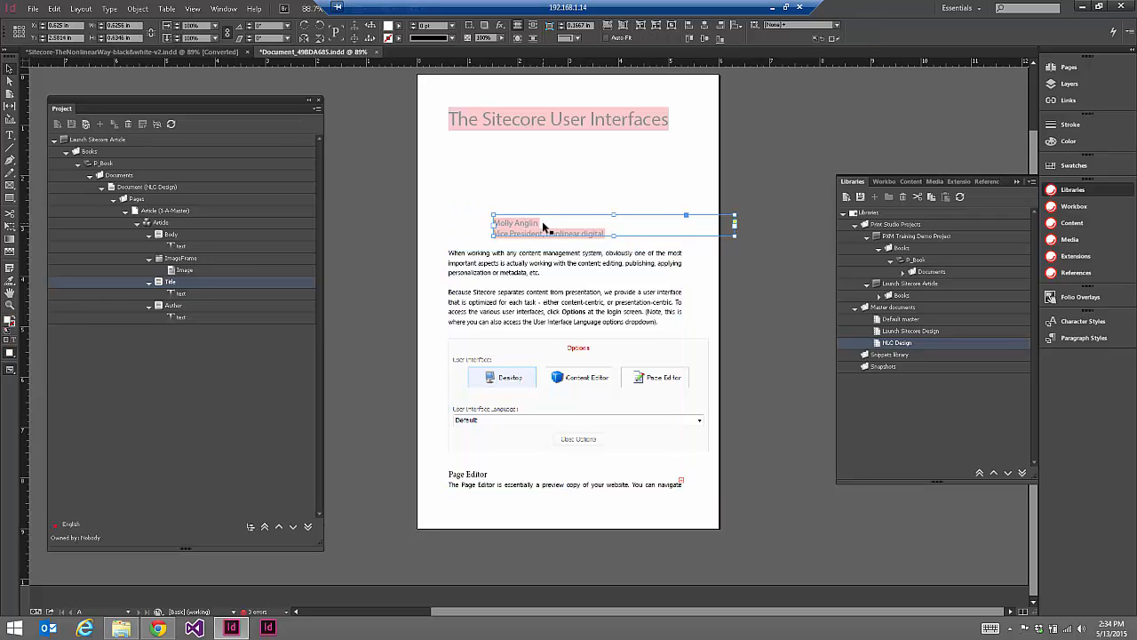
left_click(474, 226)
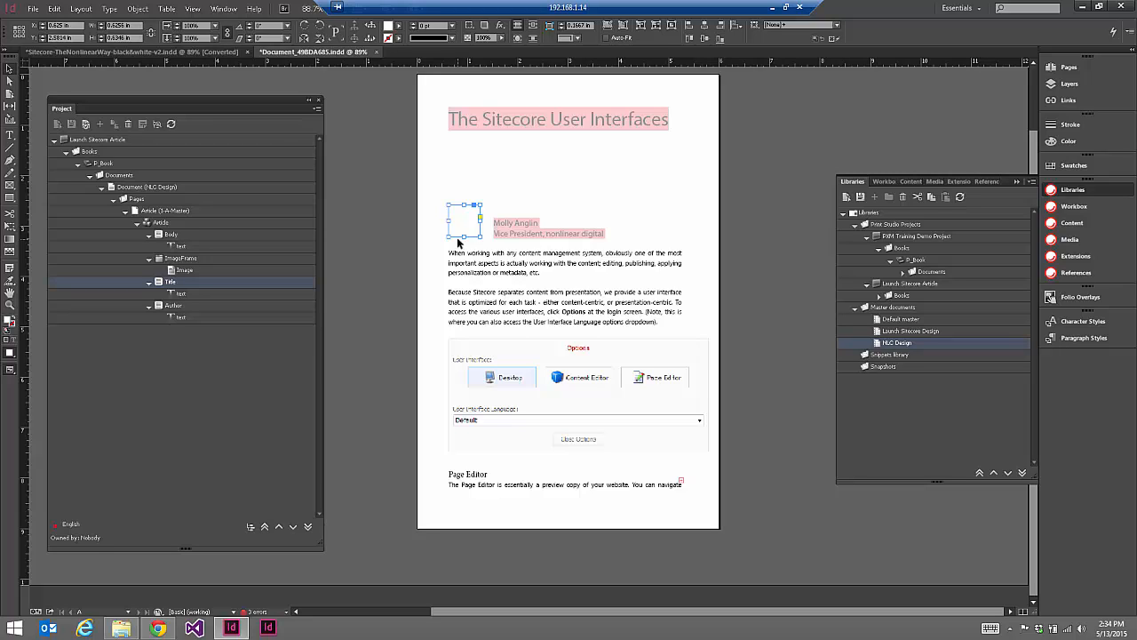
Switch to Sitecore, open The Sitecore UIs article under Home/About Launch Sitecore/Getting Started, and examine its Contributors
left_click(157, 628)
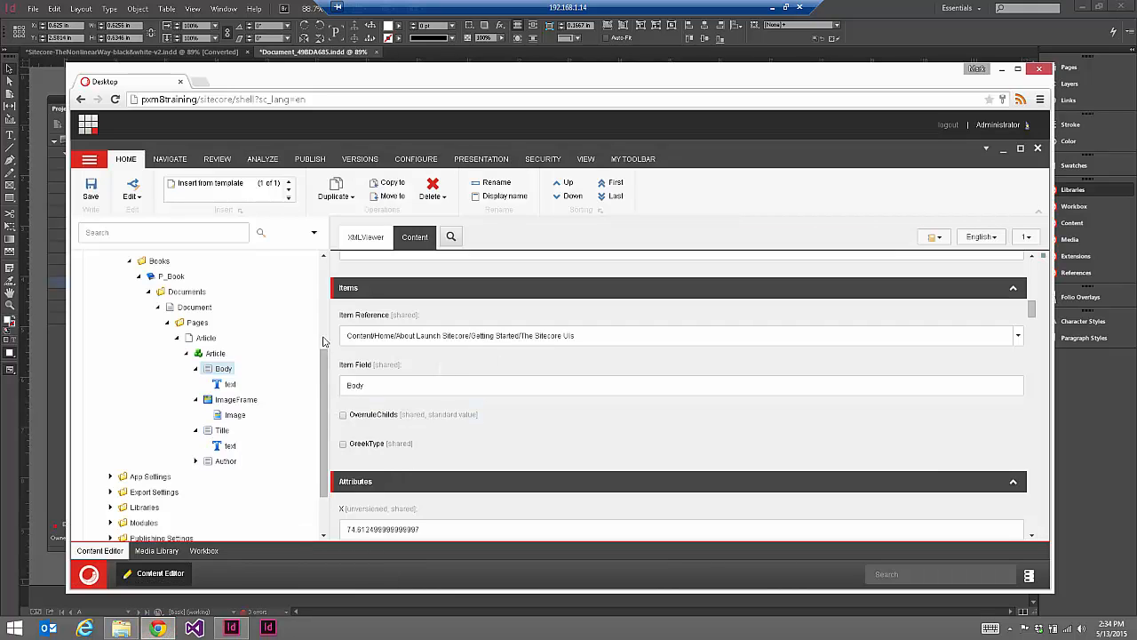
scroll(326, 337, "up", 5)
left_click(110, 298)
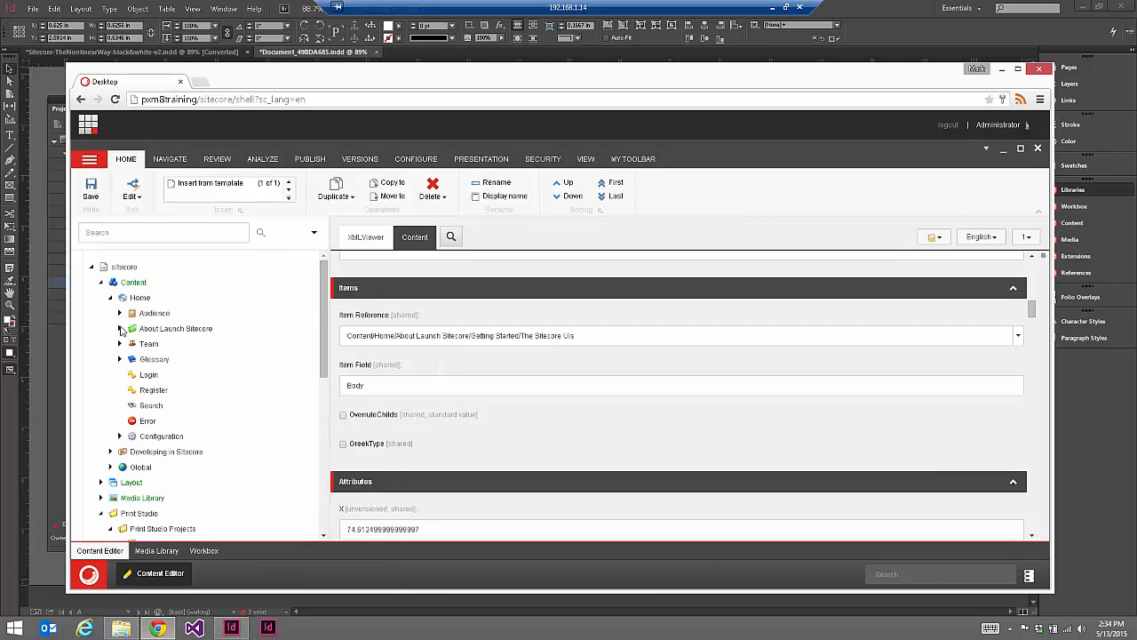
left_click(120, 328)
left_click(129, 344)
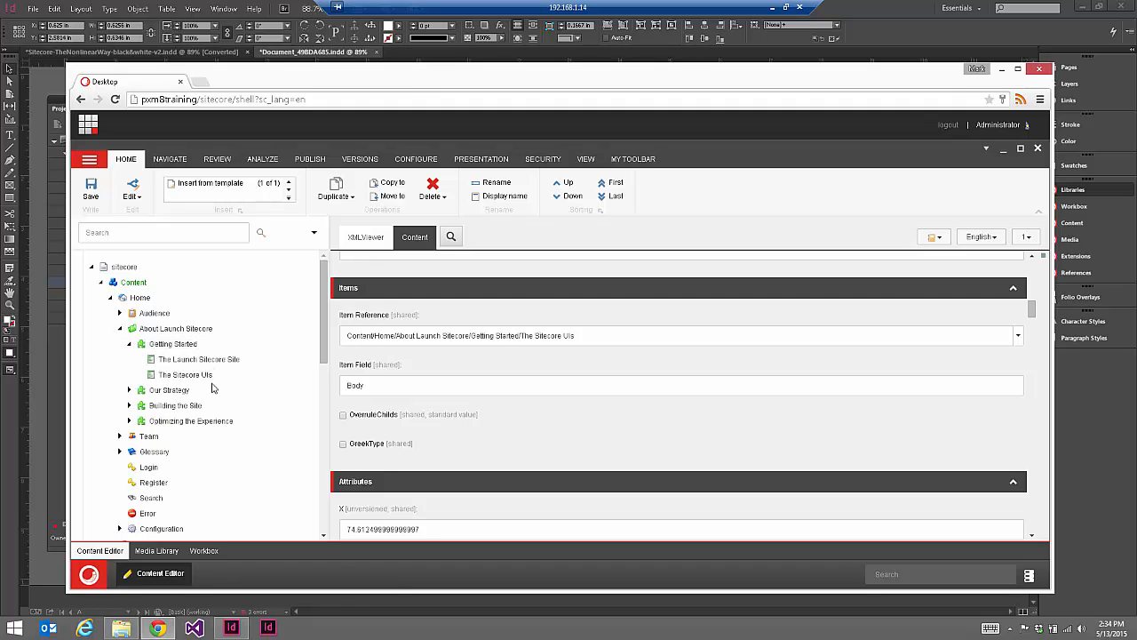
left_click(184, 375)
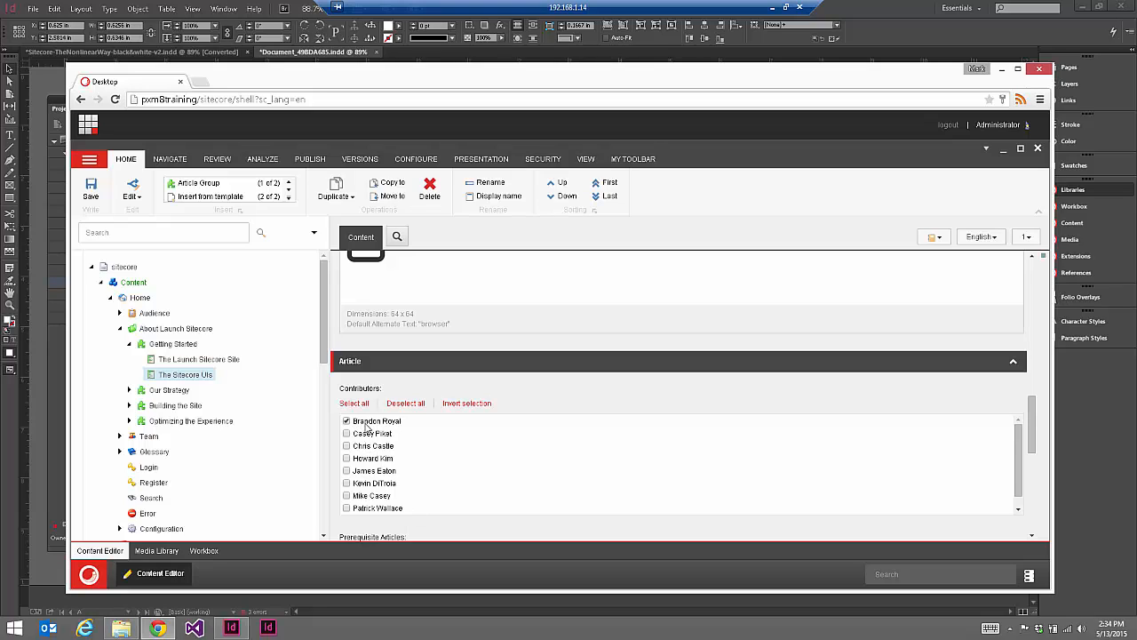
Return to InDesign and compare the Author frame and the neighbouring image frame with the article's contributor
left_click(894, 7)
left_click(502, 233)
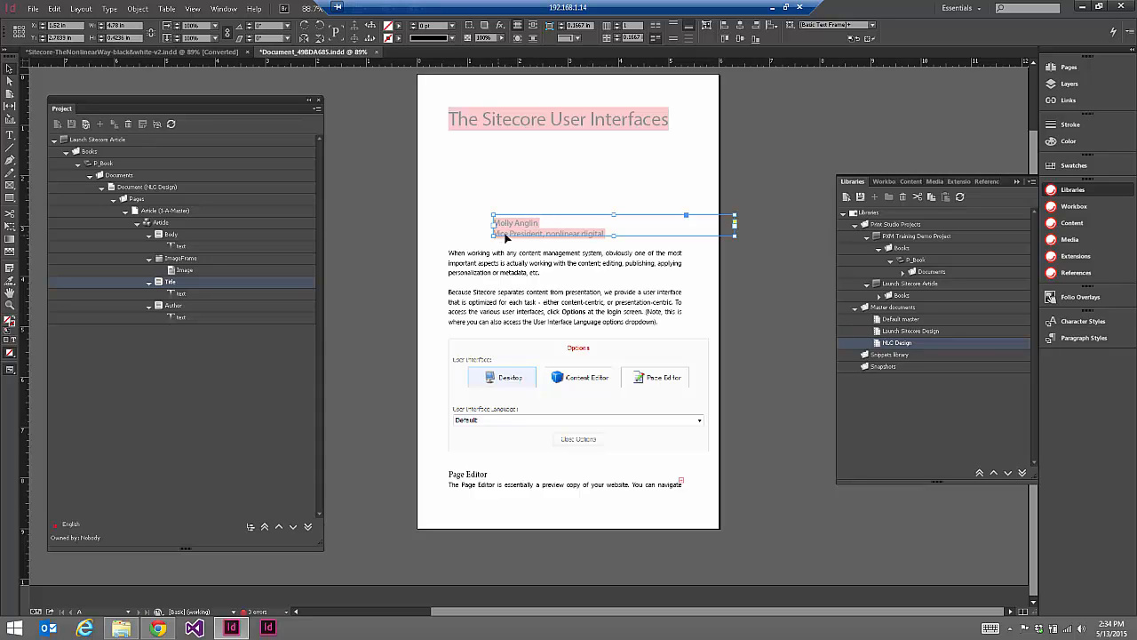
left_click(470, 223)
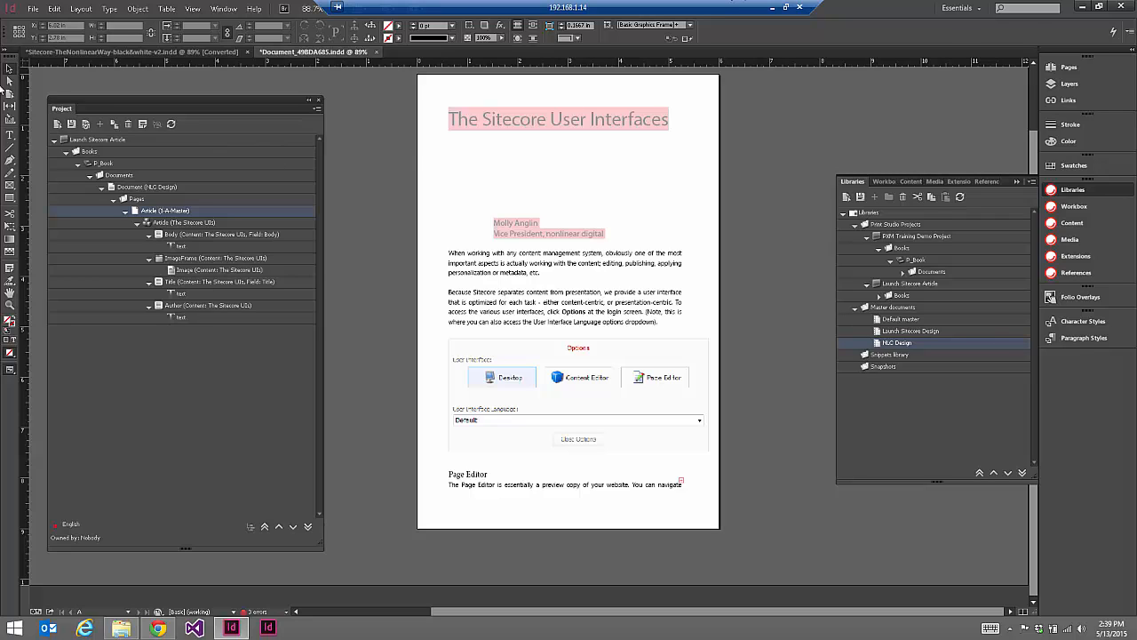
Select the Page Editor heading in the Body frame and show its paragraph style
left_click(11, 136)
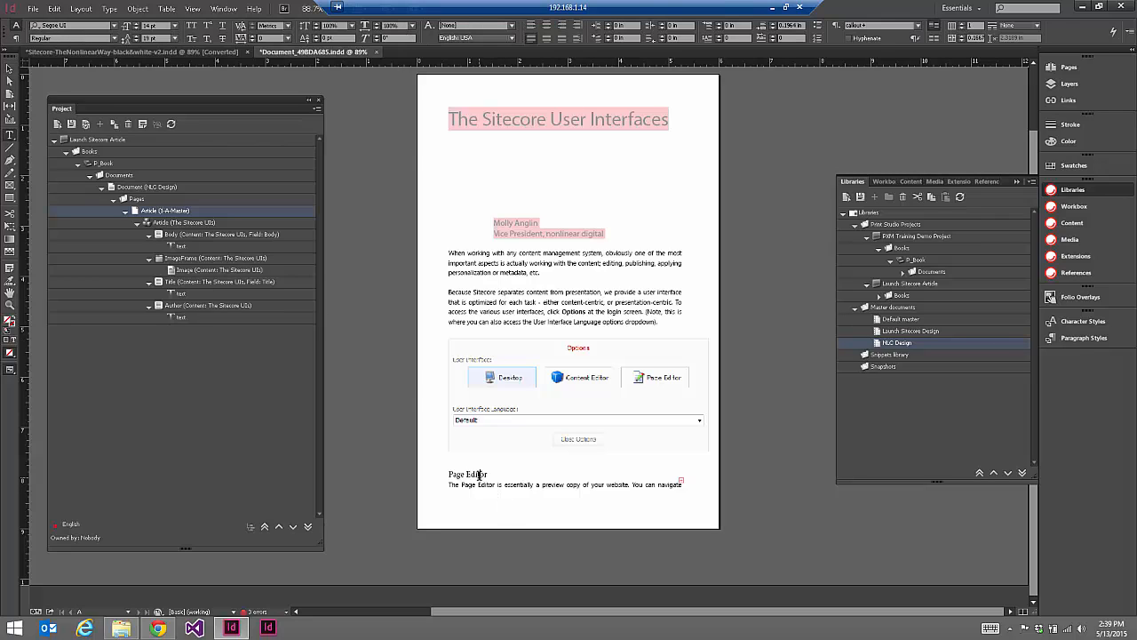
left_click_drag(488, 474, 447, 474)
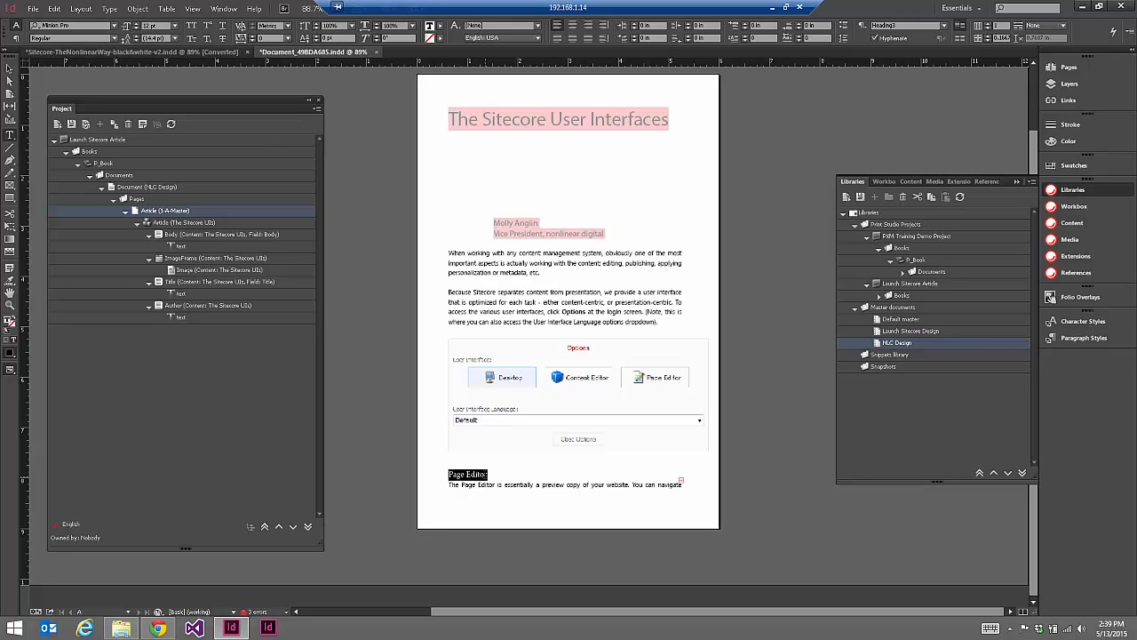
left_click(1092, 341)
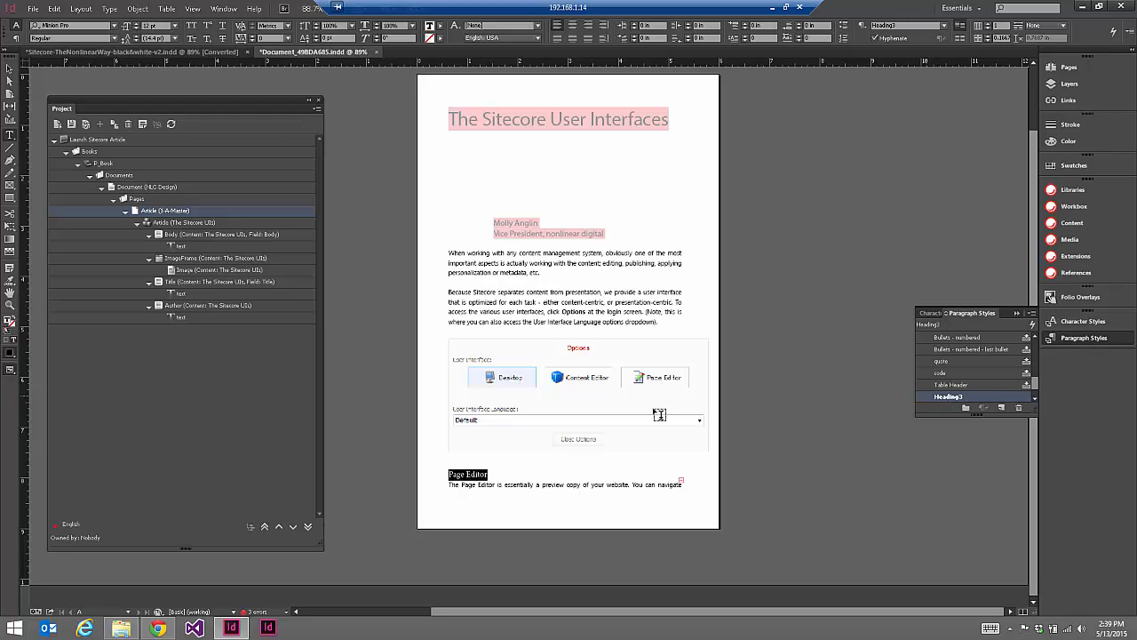
Switch to Sitecore and expand the Print Studio tree to Modules/InDesign connector/Transformations/Definitions
left_click(157, 628)
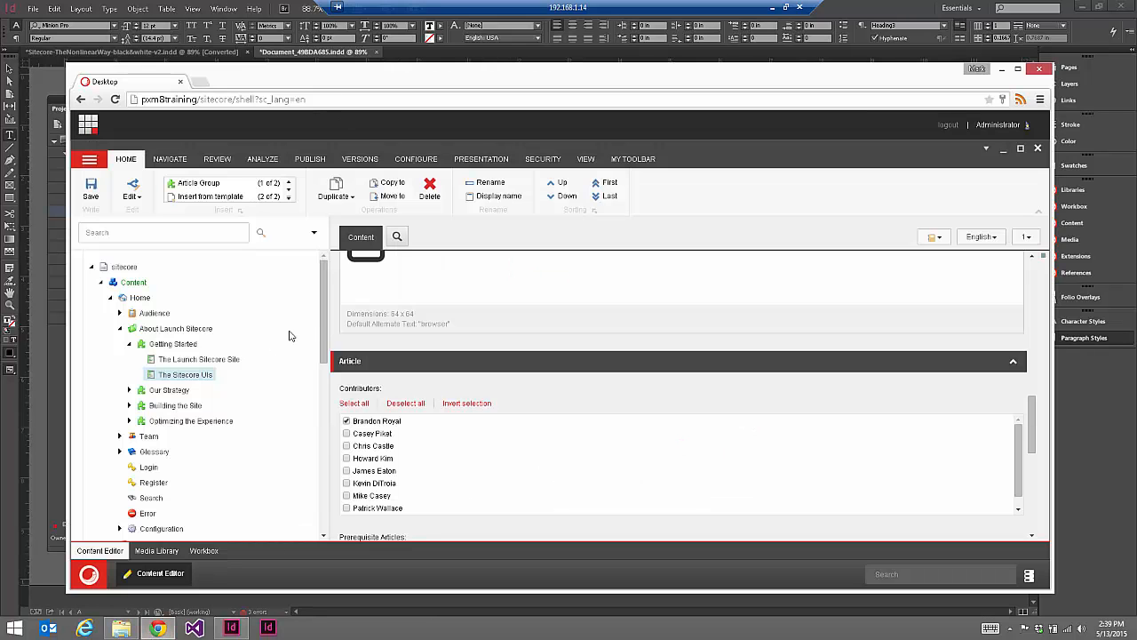
left_click_drag(325, 316, 333, 522)
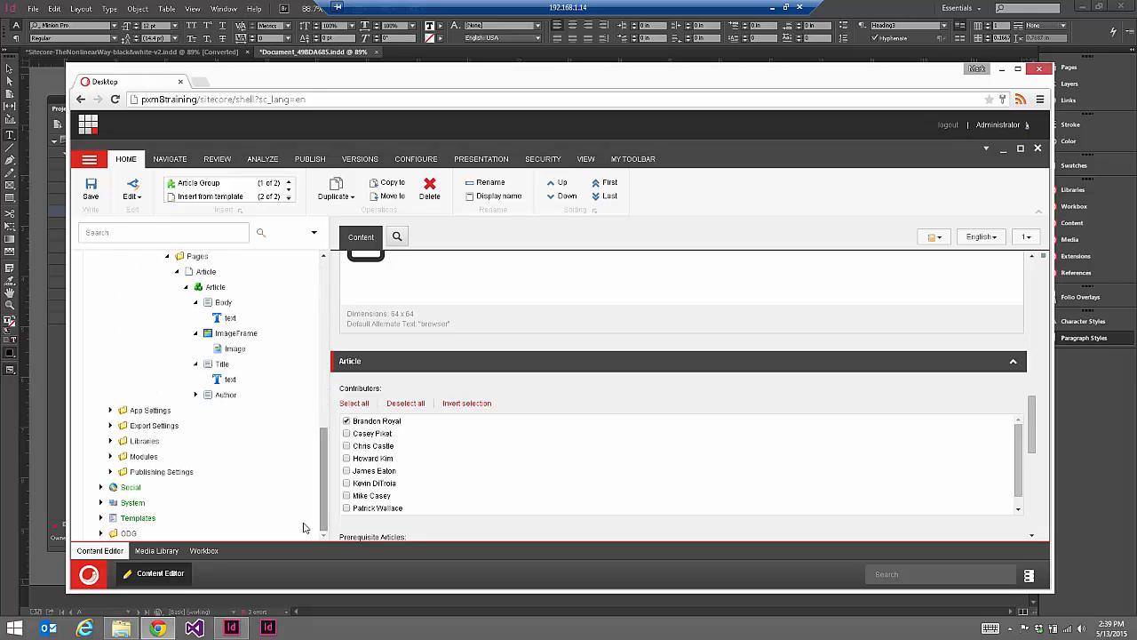
left_click(110, 456)
left_click(120, 472)
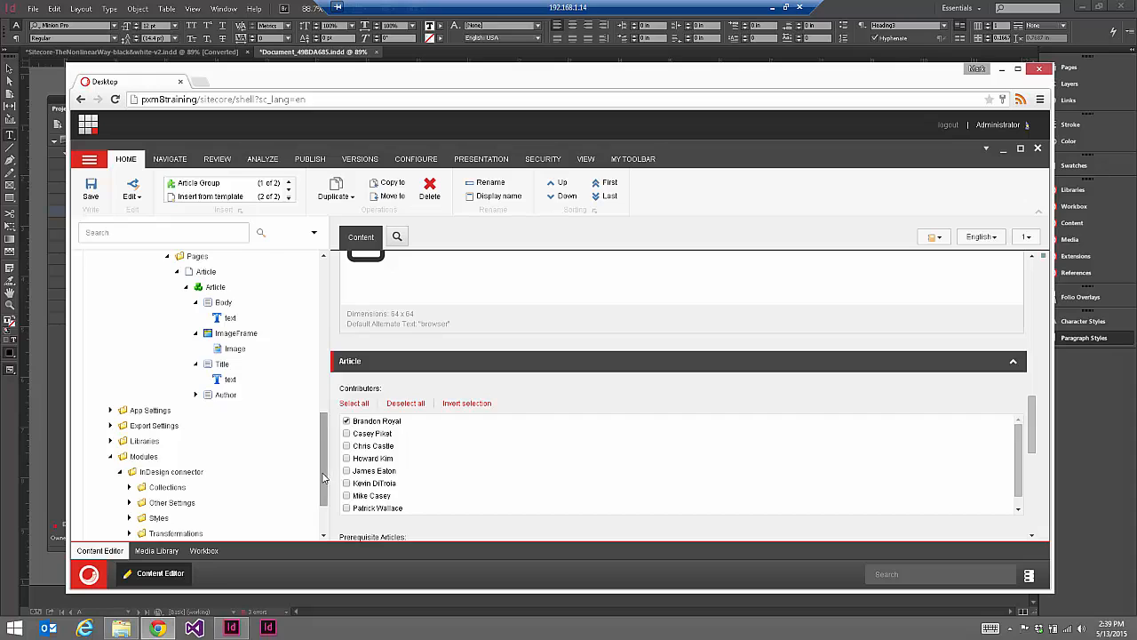
scroll(152, 479, "down", 2)
left_click(128, 456)
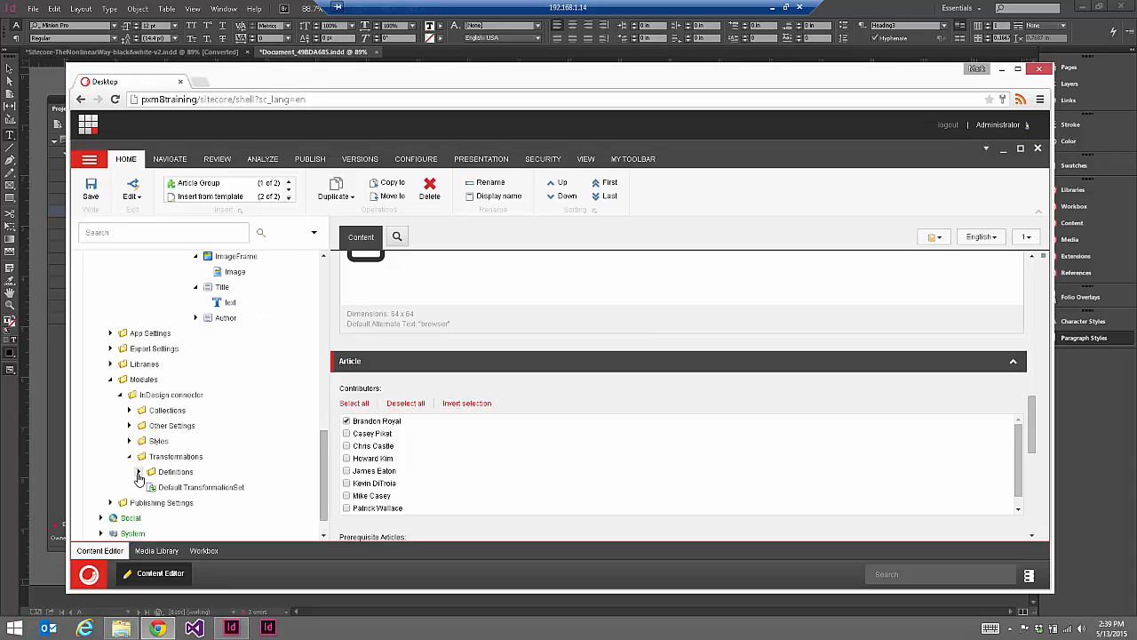
left_click(139, 472)
left_click_drag(324, 422, 331, 453)
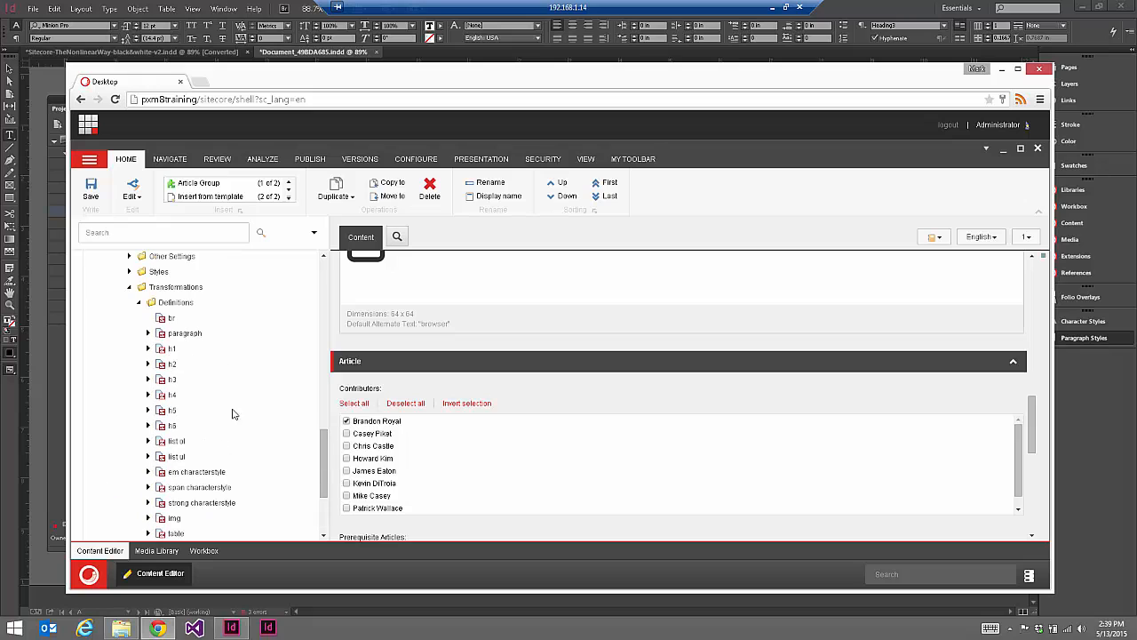
Open the h3 transformation definition, then its style attribute item, and select the XML Default value
left_click(148, 380)
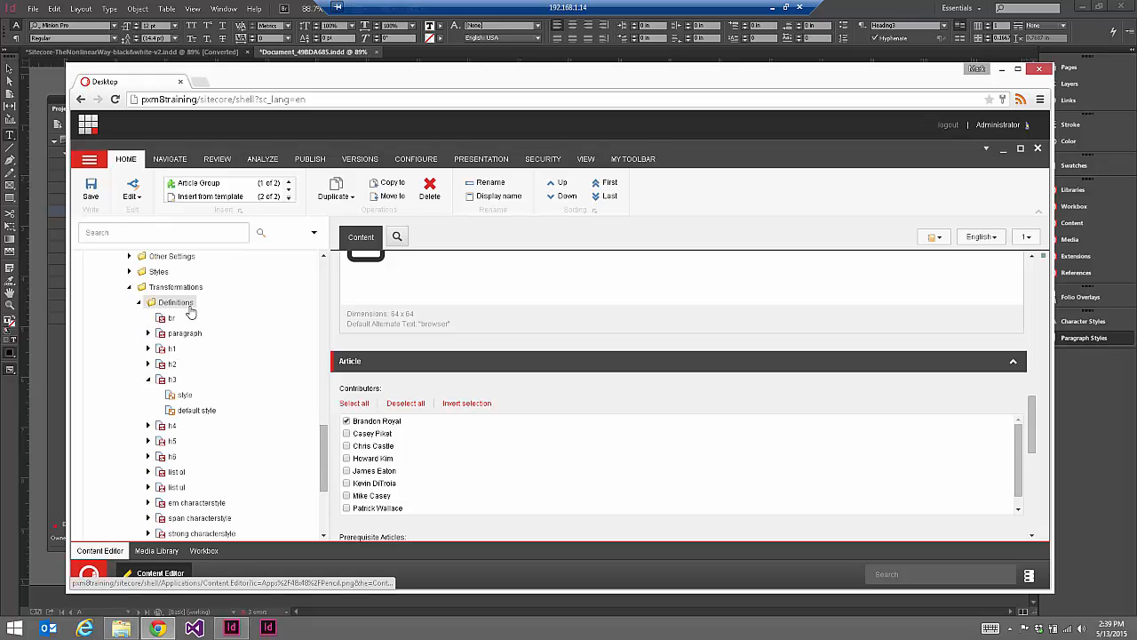
left_click(168, 379)
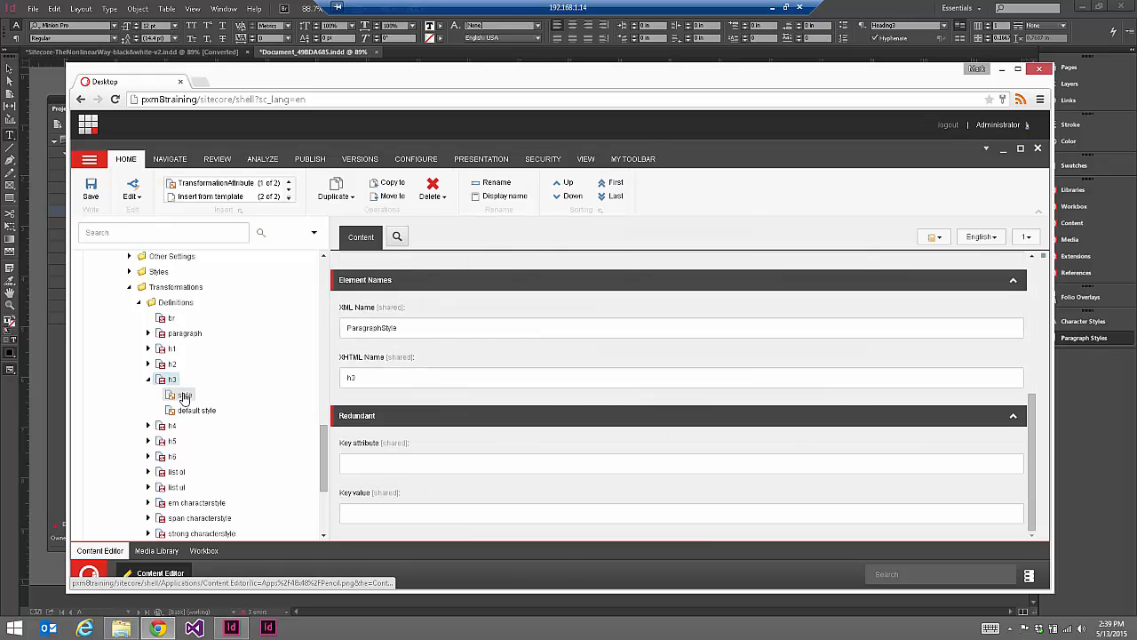
left_click(183, 396)
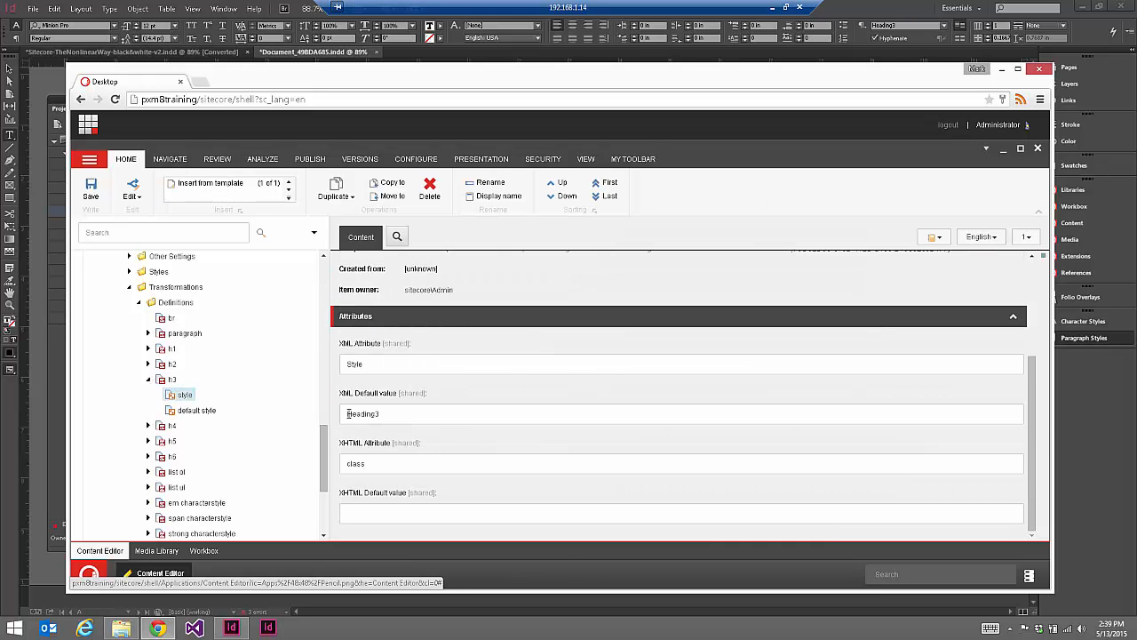
left_click_drag(348, 414, 456, 414)
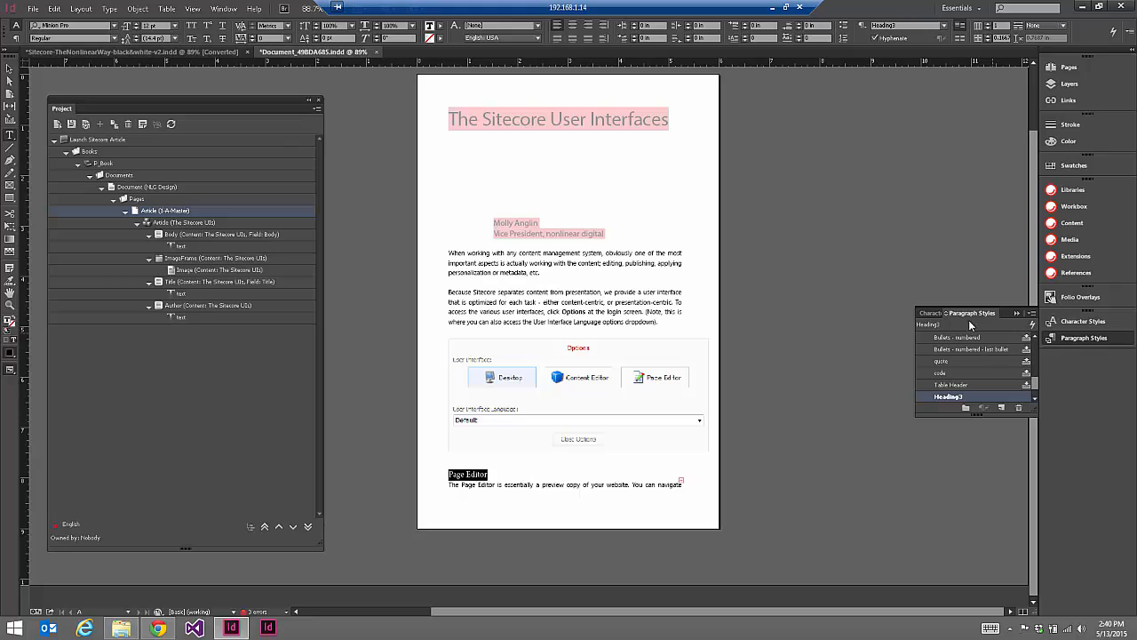
Return to InDesign, review the options of the Heading3 paragraph style, and close them without changes
right_click(959, 397)
left_click(973, 402)
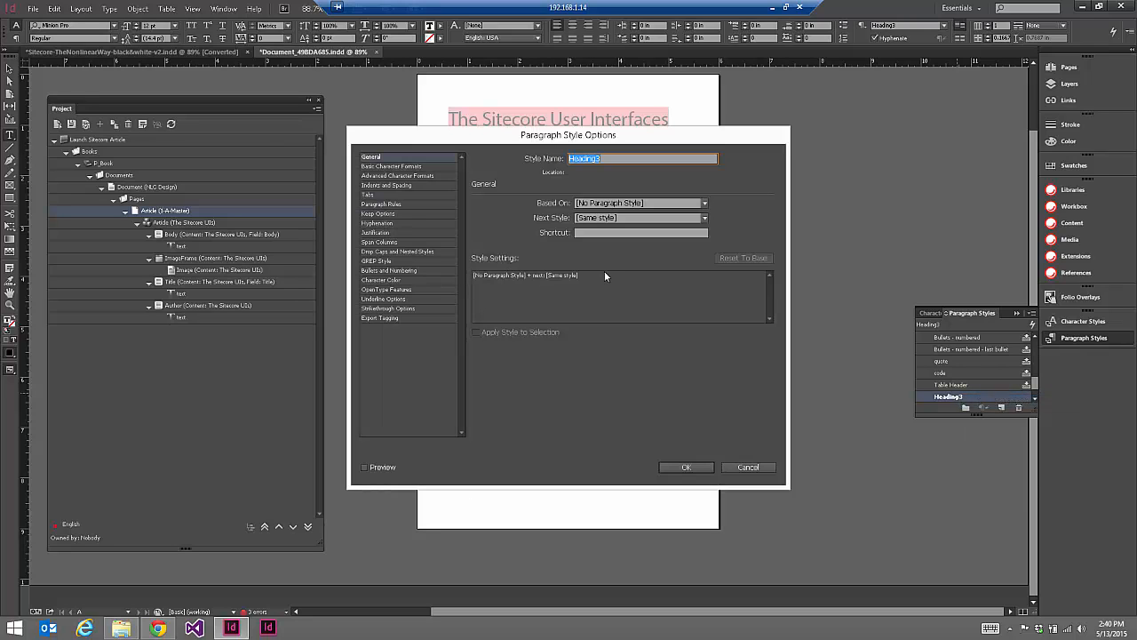
left_click(759, 465)
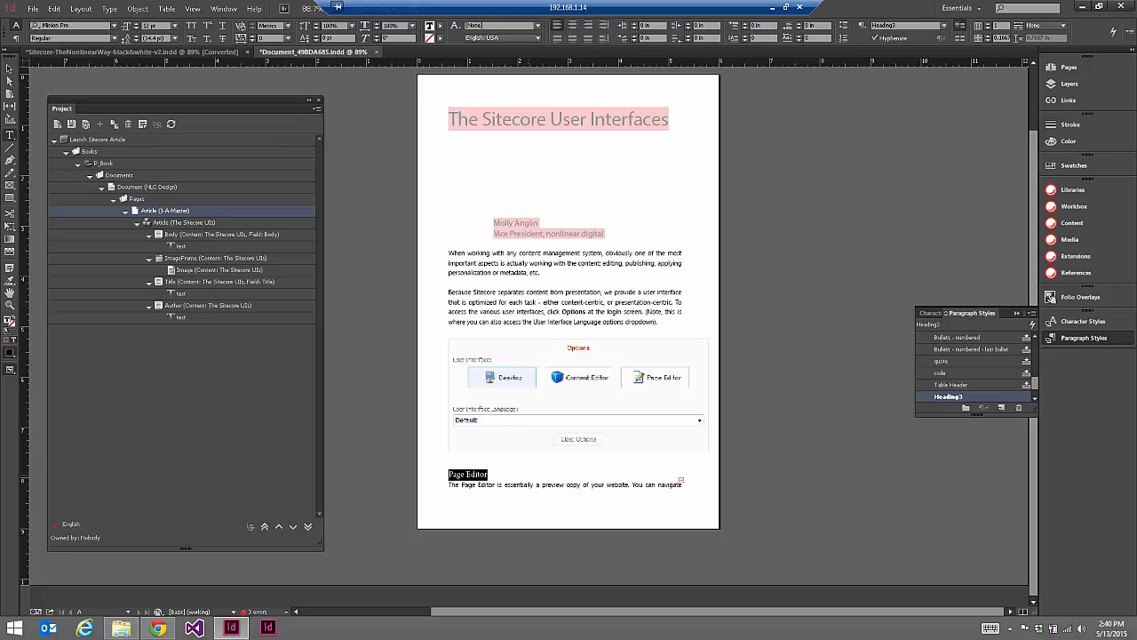
Try the document's own Heading 3 paragraph style on the Page Editor heading and reselect the heading to check it
left_click_drag(1036, 381, 1035, 359)
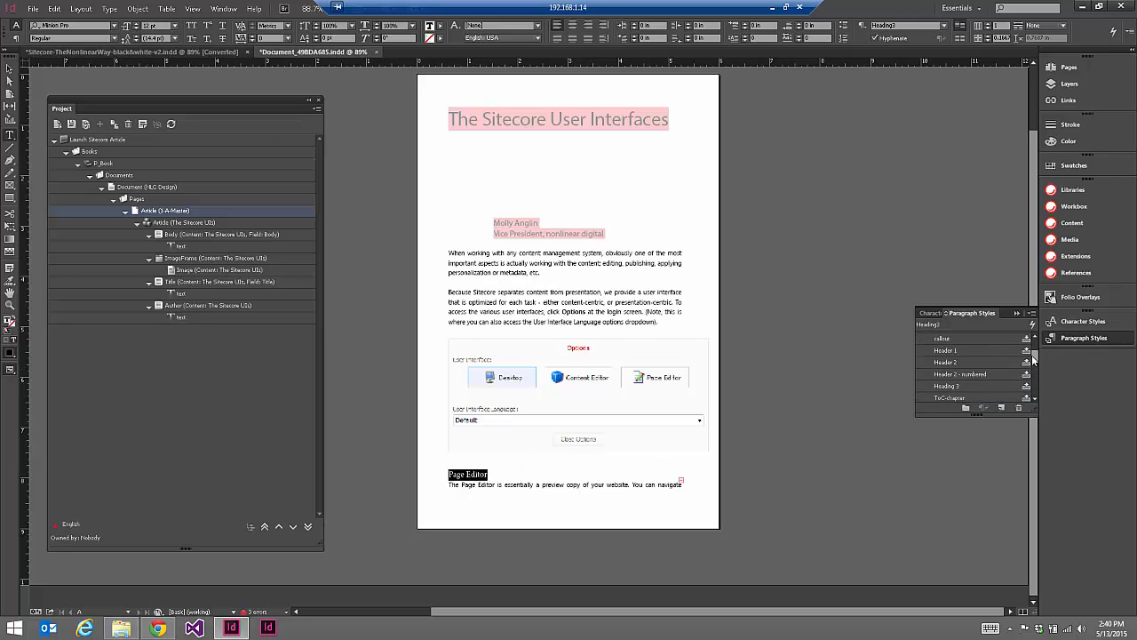
left_click(946, 385)
left_click(507, 483)
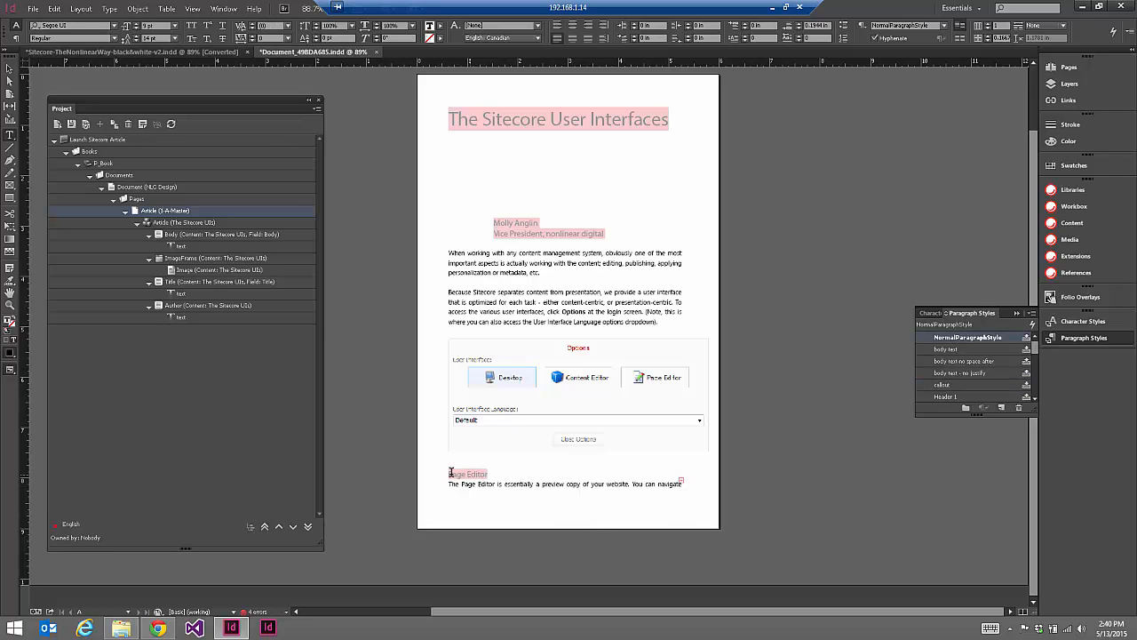
left_click_drag(448, 472, 497, 469)
left_click(499, 481)
left_click_drag(447, 474, 490, 472)
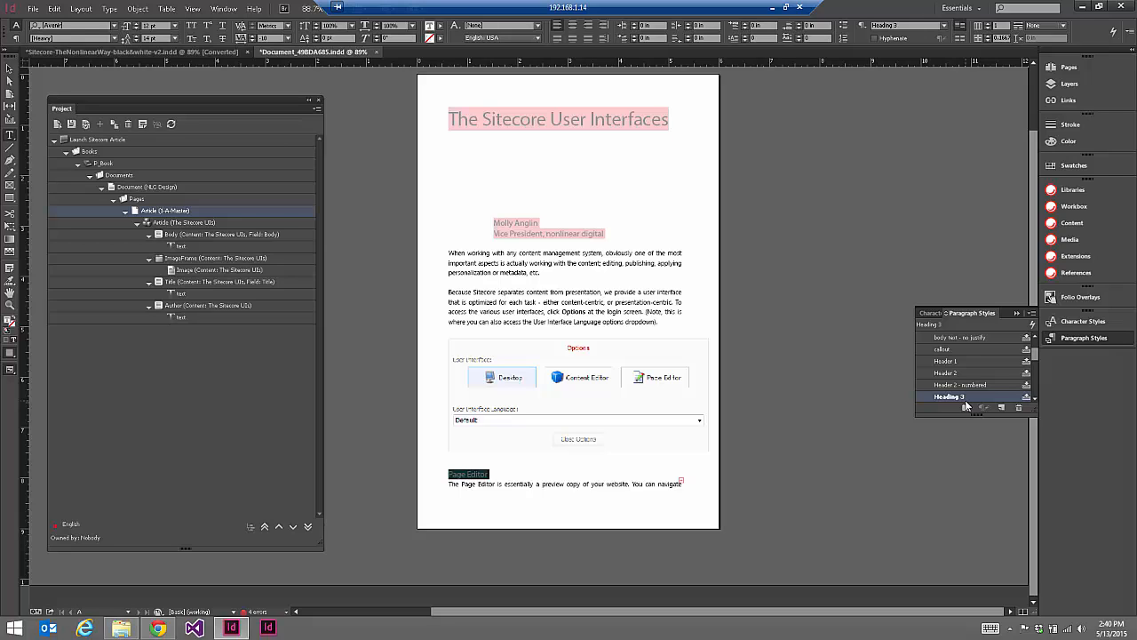
Compare the h3 style's XML Default value in Sitecore with the Heading 3 paragraph style name in InDesign
left_click(157, 628)
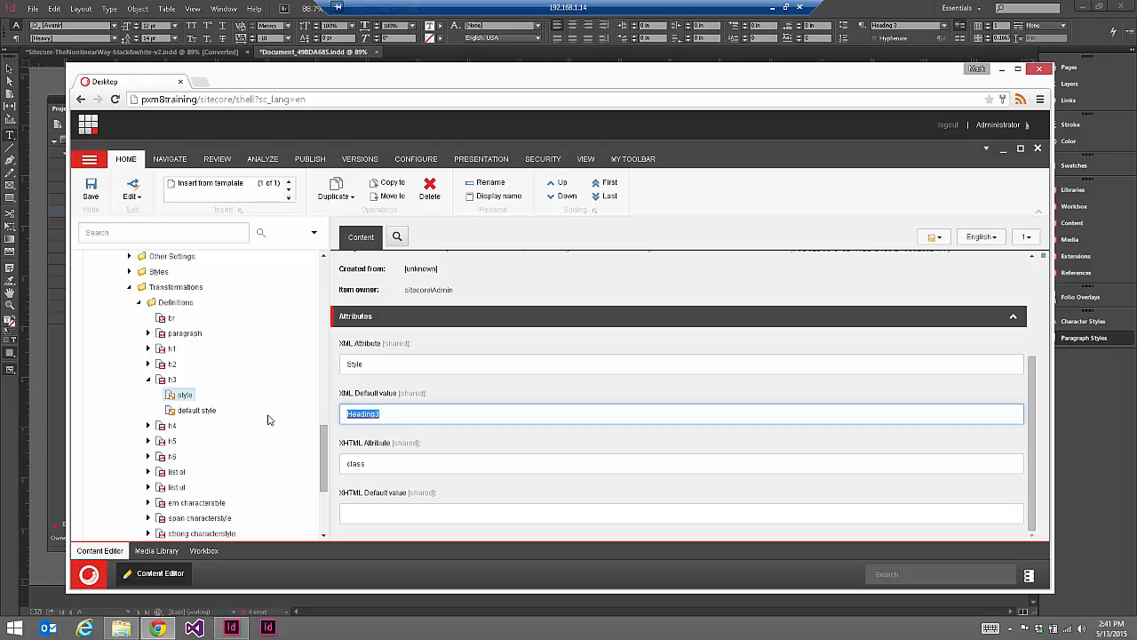
left_click(904, 5)
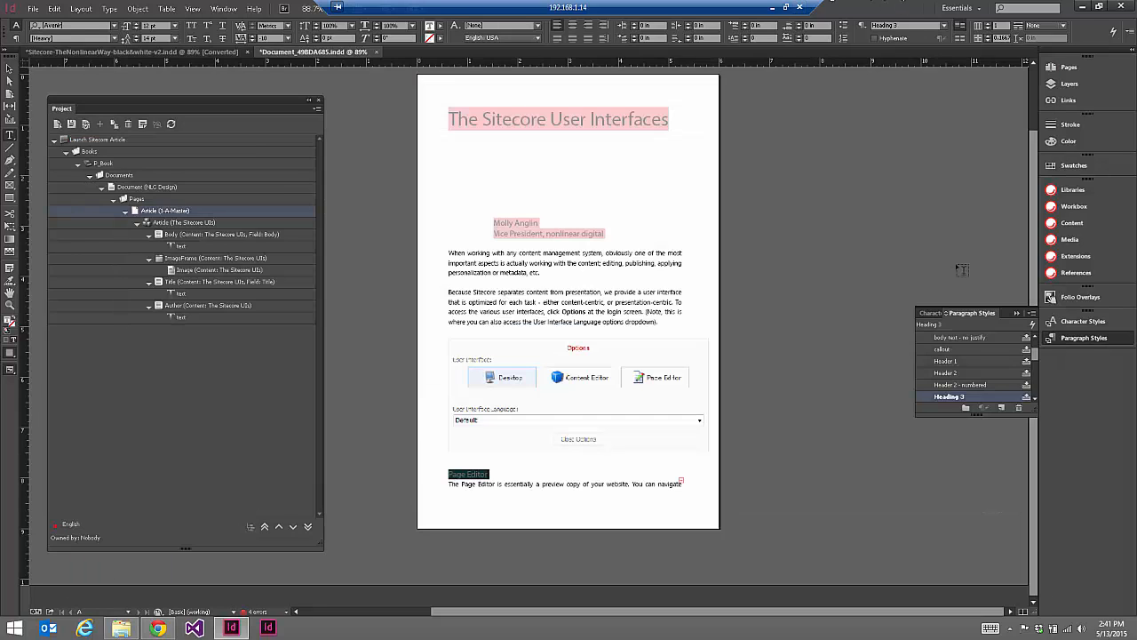
left_click_drag(1039, 380, 1034, 356)
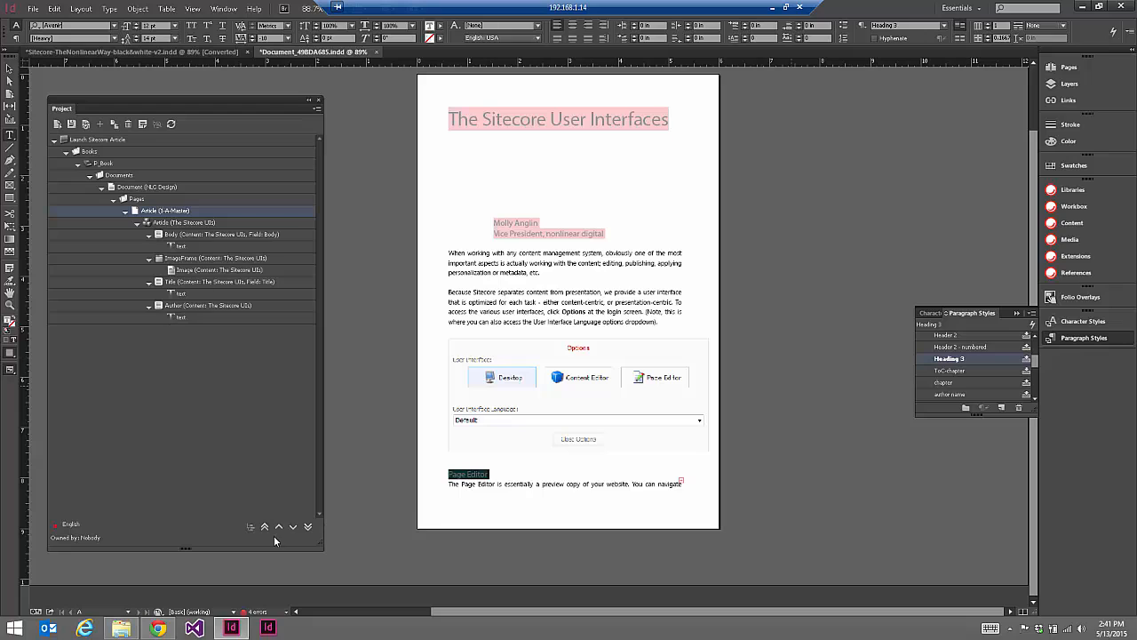
Set the XML Default value of the h3 definition's style attribute to Heading 3 in Sitecore and save the item
left_click(157, 628)
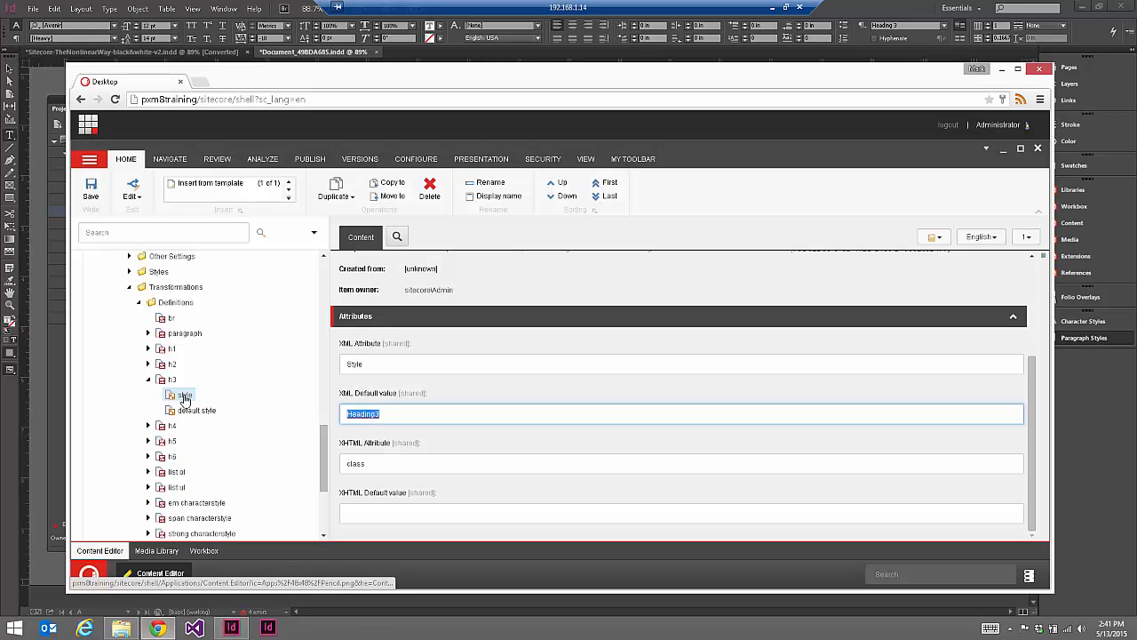
left_click(375, 419)
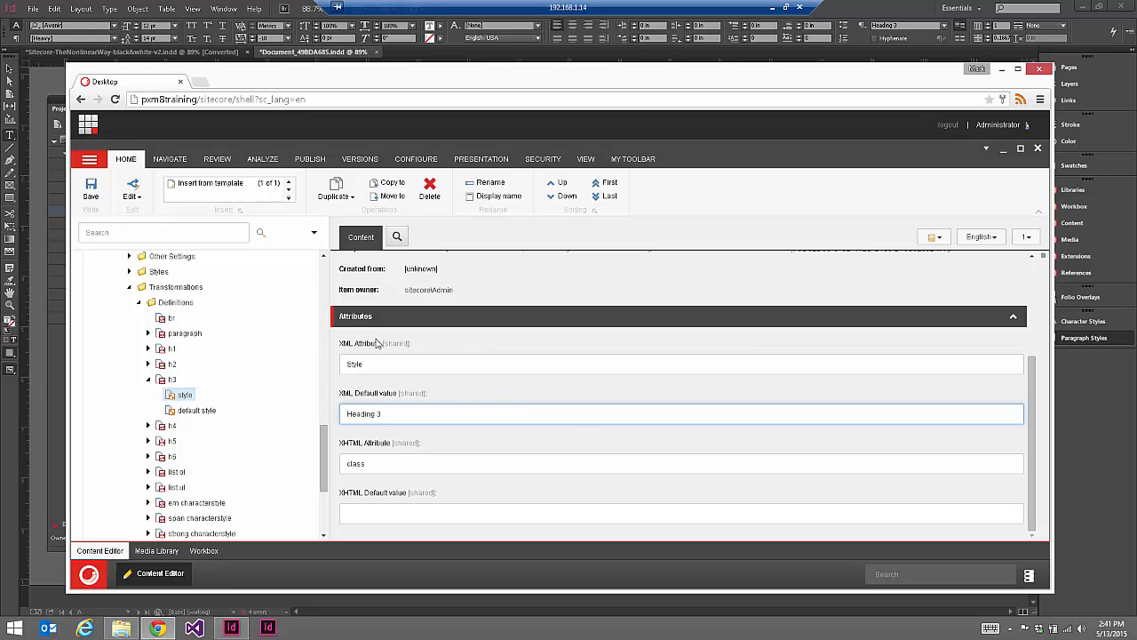
left_click(89, 195)
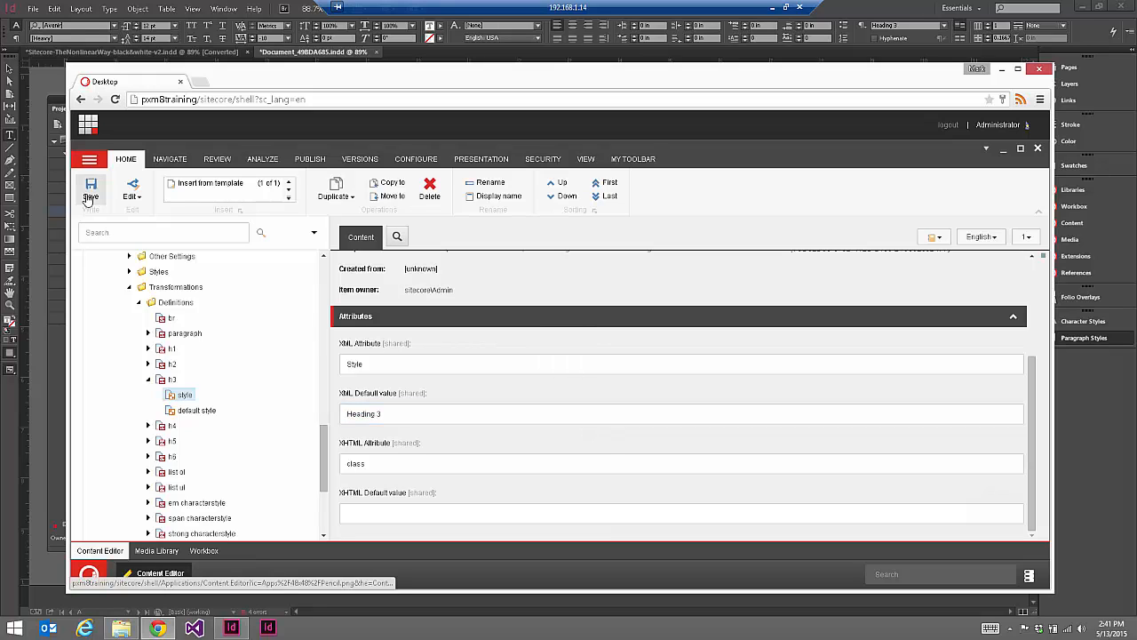
Return to InDesign, reload the Article page from the project, and select the Body frame to check its heading style
left_click(898, 6)
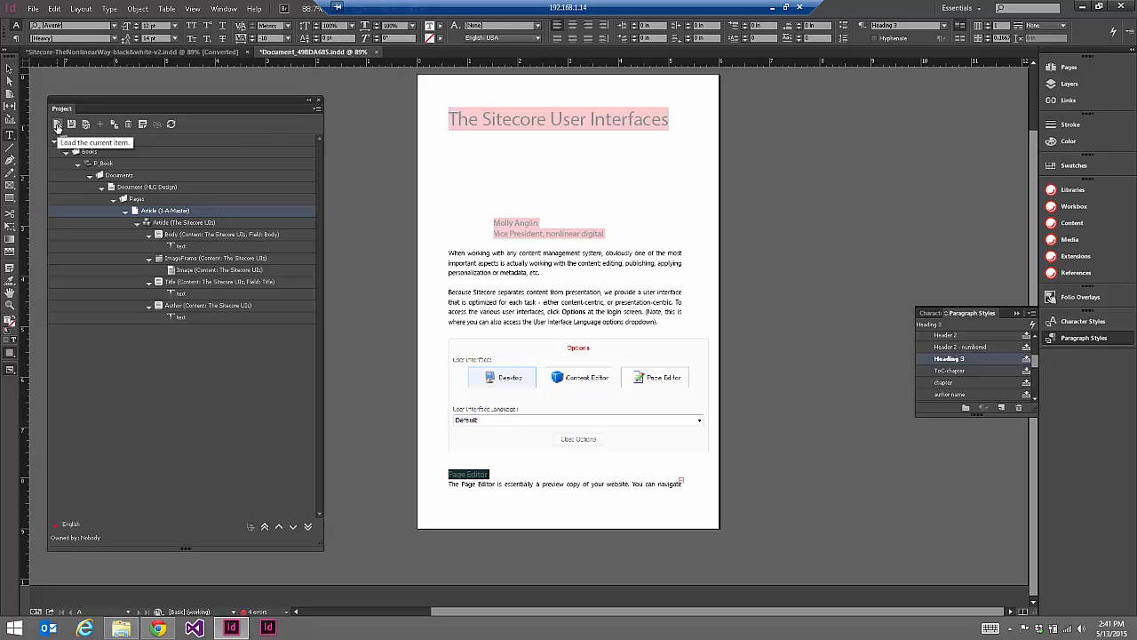
left_click(57, 124)
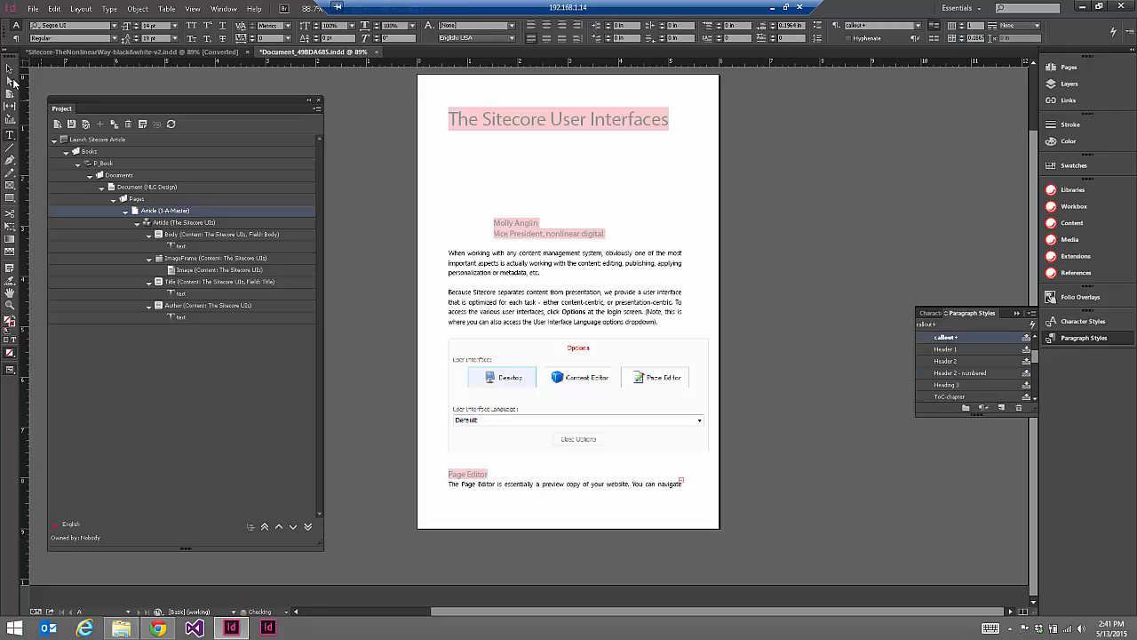
left_click(495, 487)
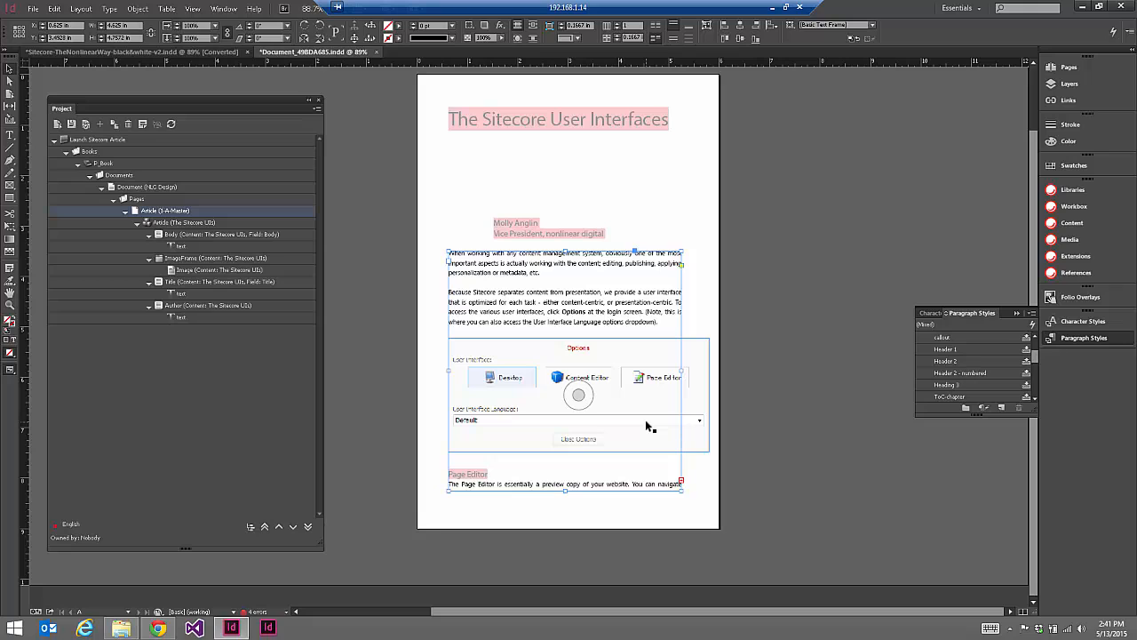
Switch to Sitecore in the browser and duplicate the Article's Body text frame item under the name Abstract
left_click(157, 628)
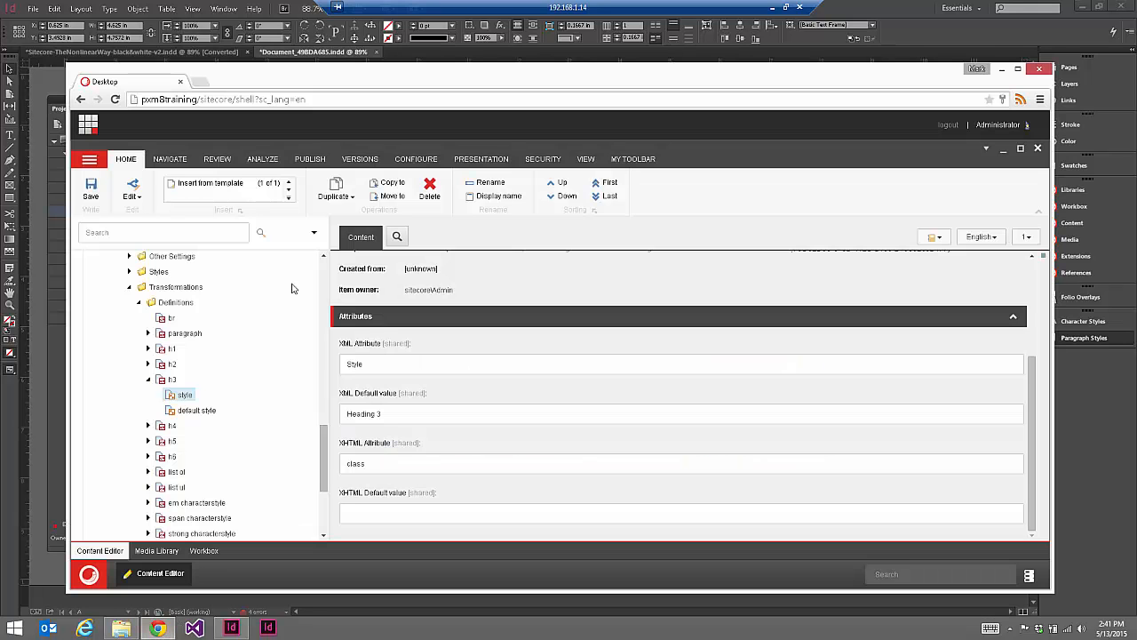
left_click_drag(325, 462, 309, 399)
left_click(222, 370)
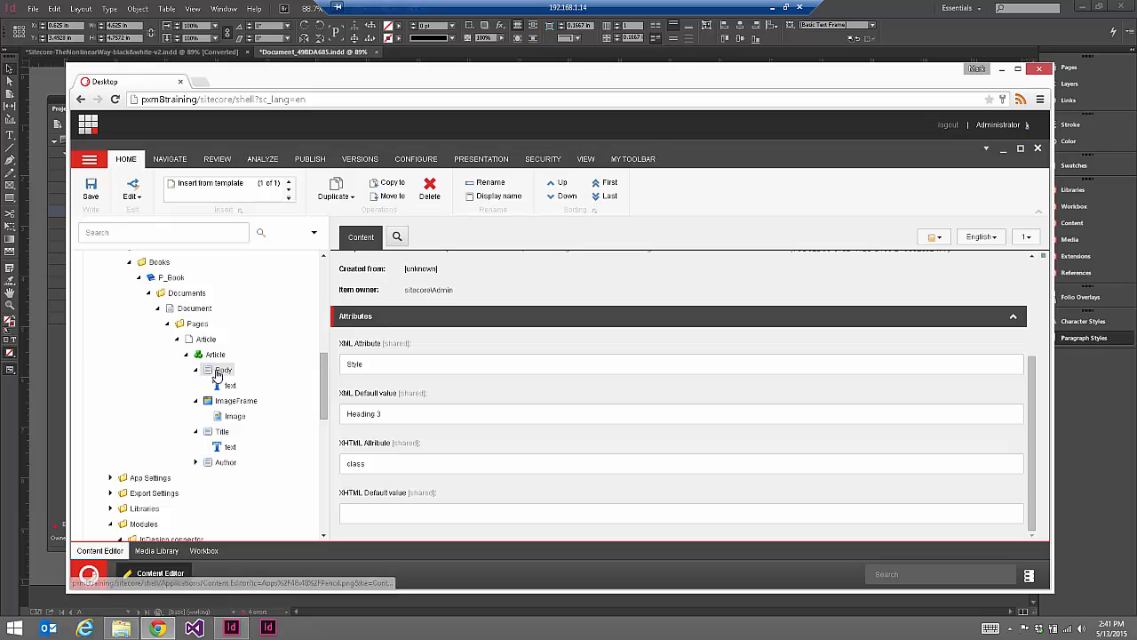
left_click(333, 194)
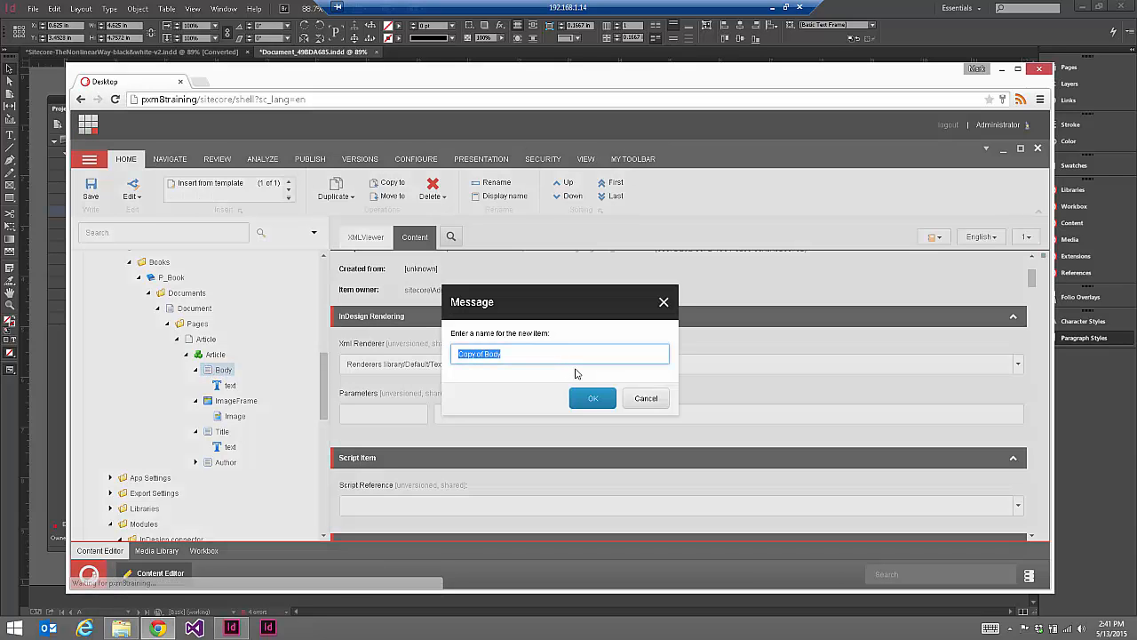
type("Abstr")
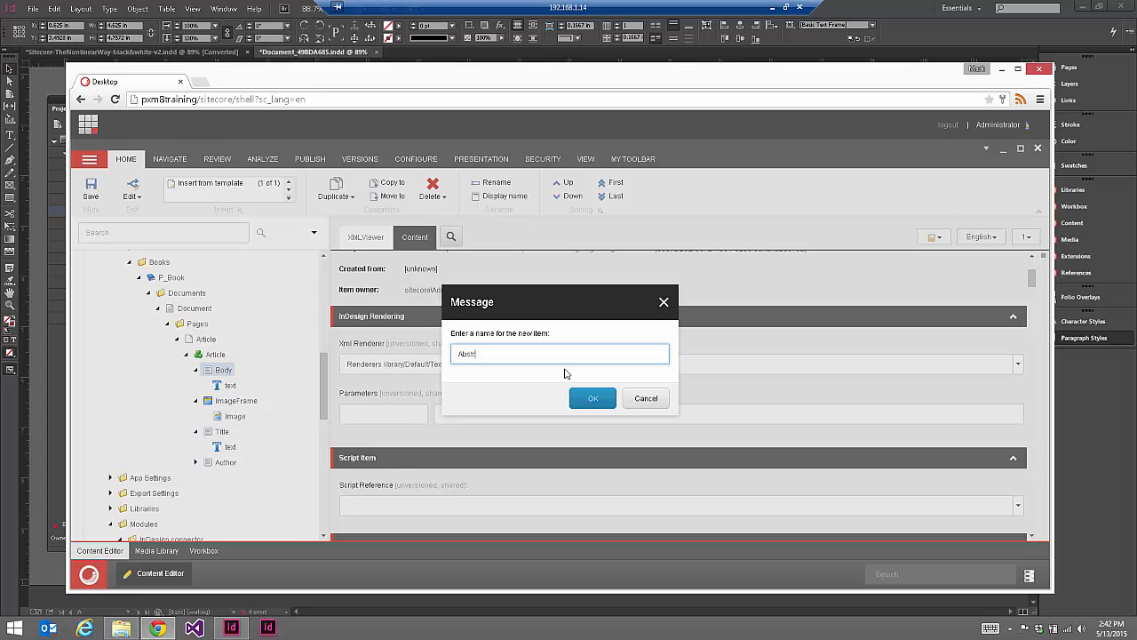
type("act")
left_click(593, 399)
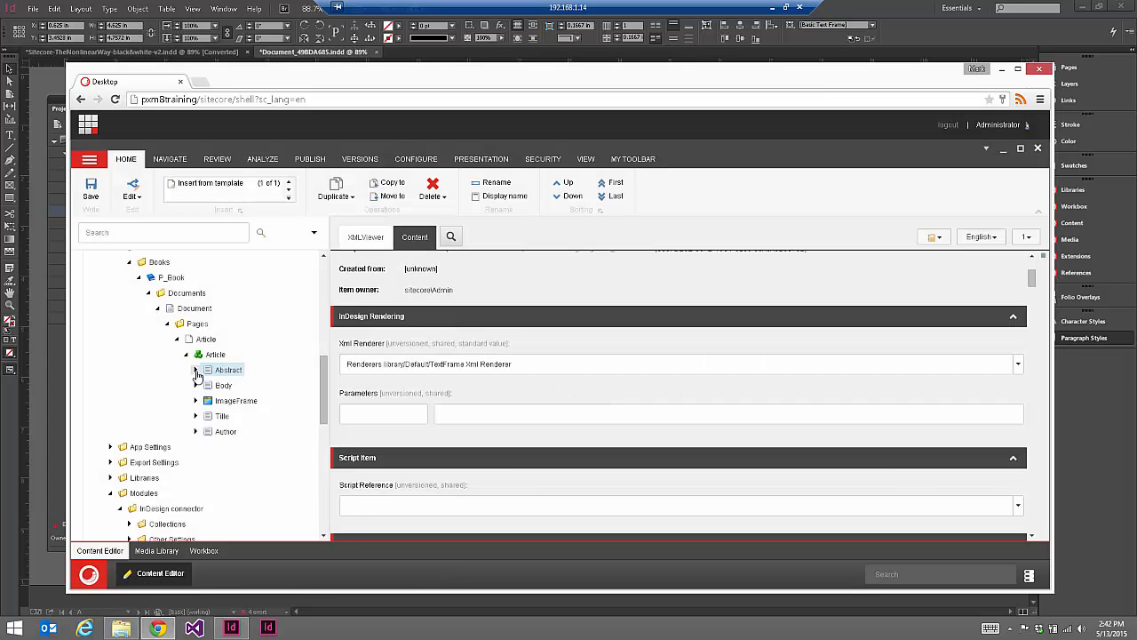
Expand the Abstract item and bring up its Item Reference and Item Field settings
left_click(196, 370)
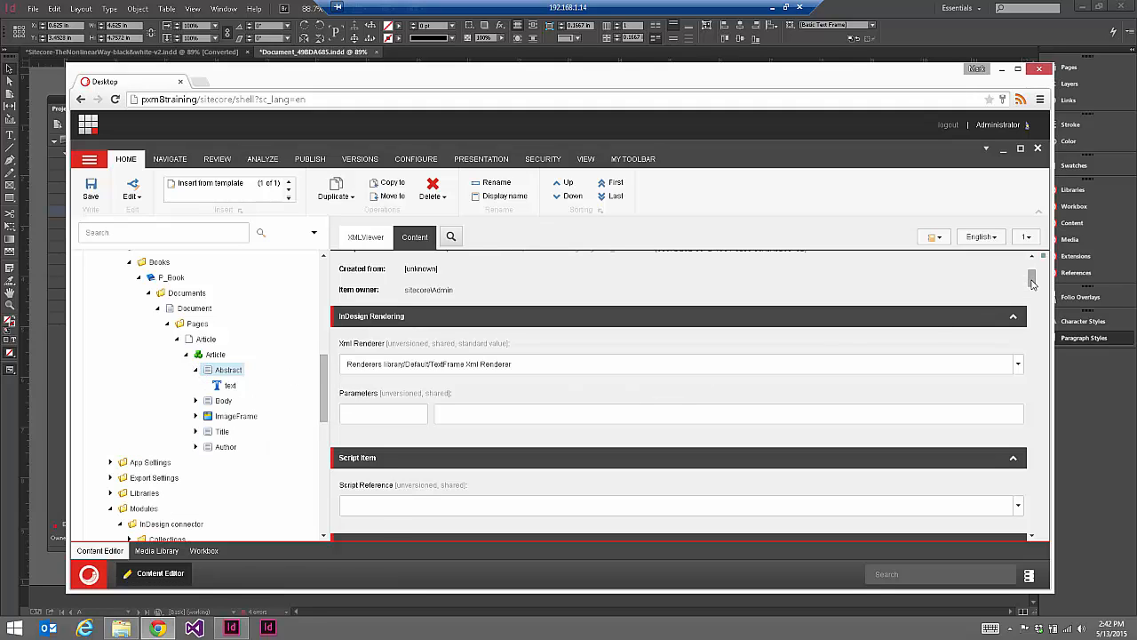
left_click_drag(1033, 280, 1031, 306)
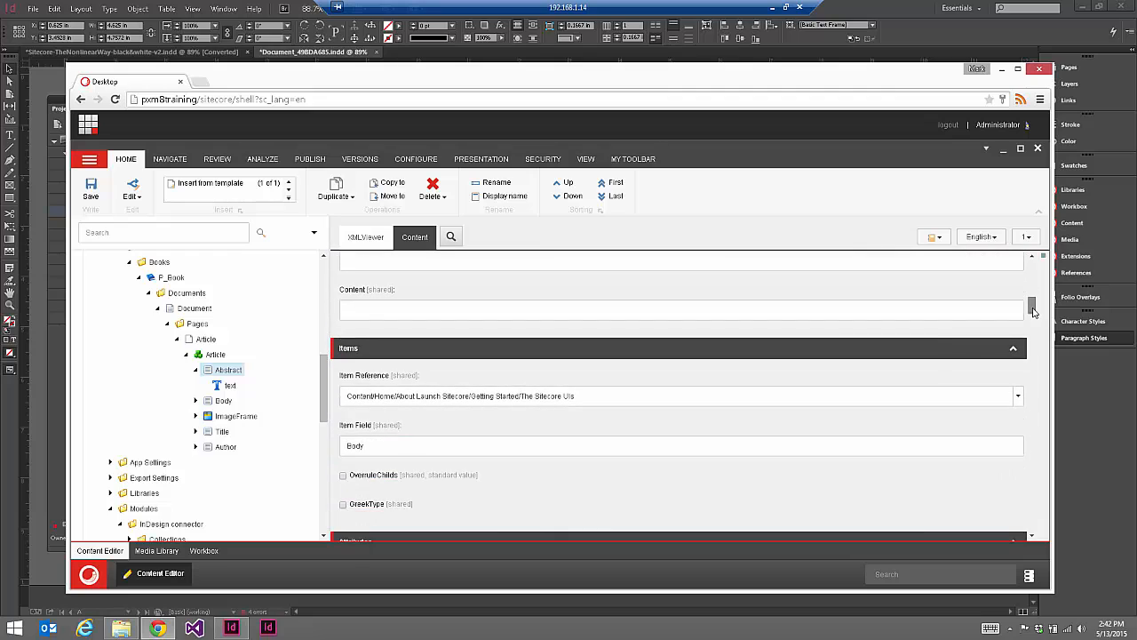
Set the Abstract item's Item Field to Abstract and save the item
left_click_drag(347, 449, 418, 457)
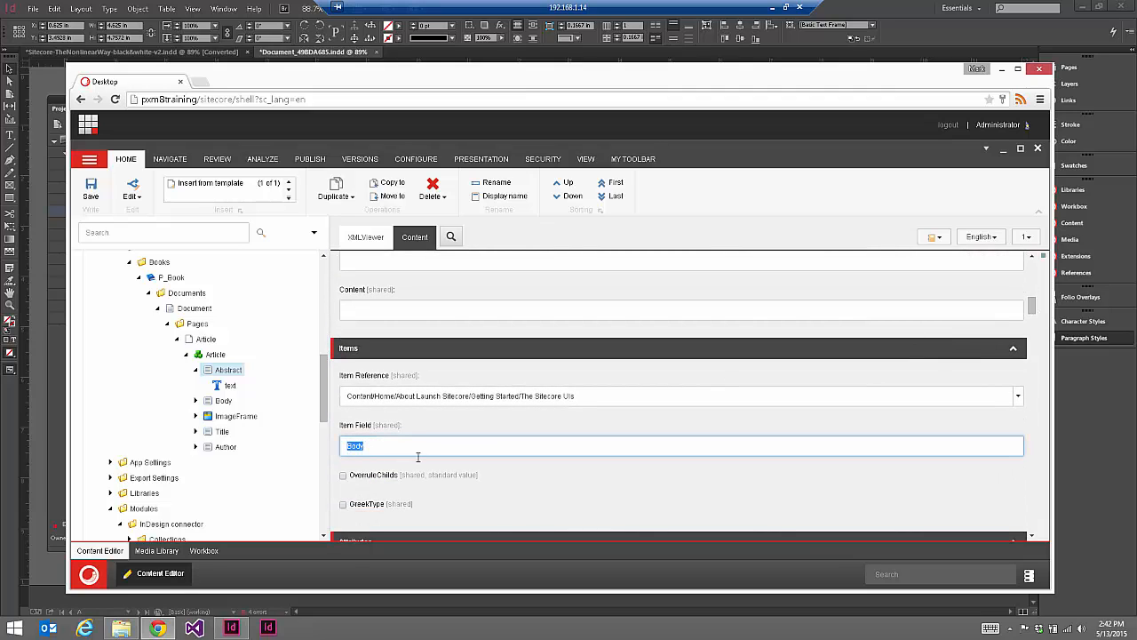
type("Abstract")
left_click(91, 189)
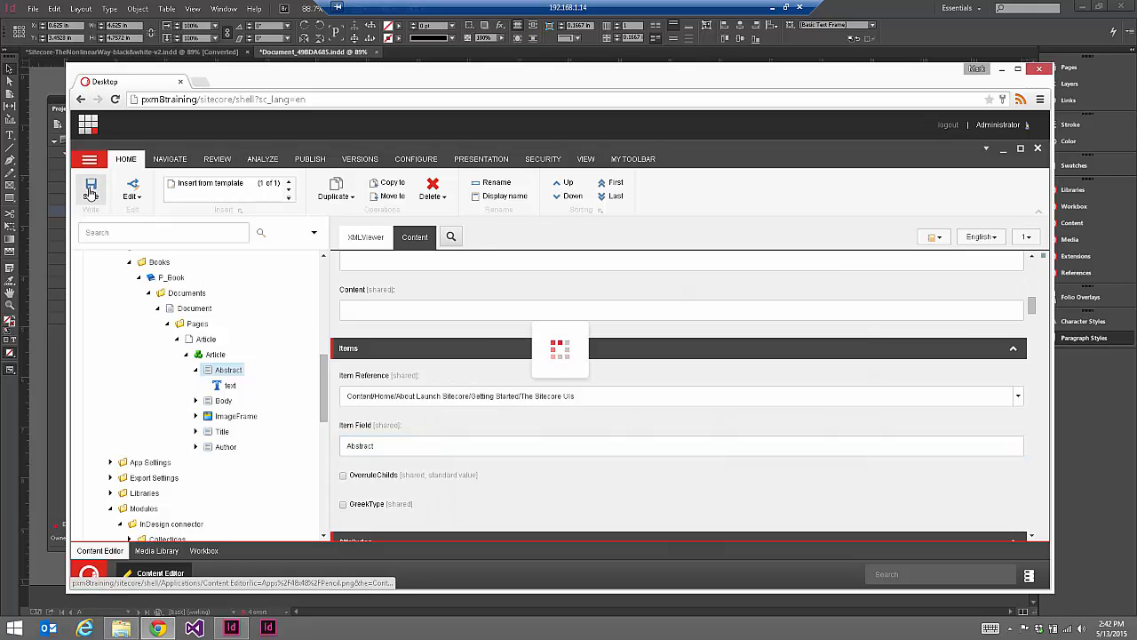
Switch to InDesign, refresh the project content tree and load the Article page with its new Abstract frame
left_click(849, 5)
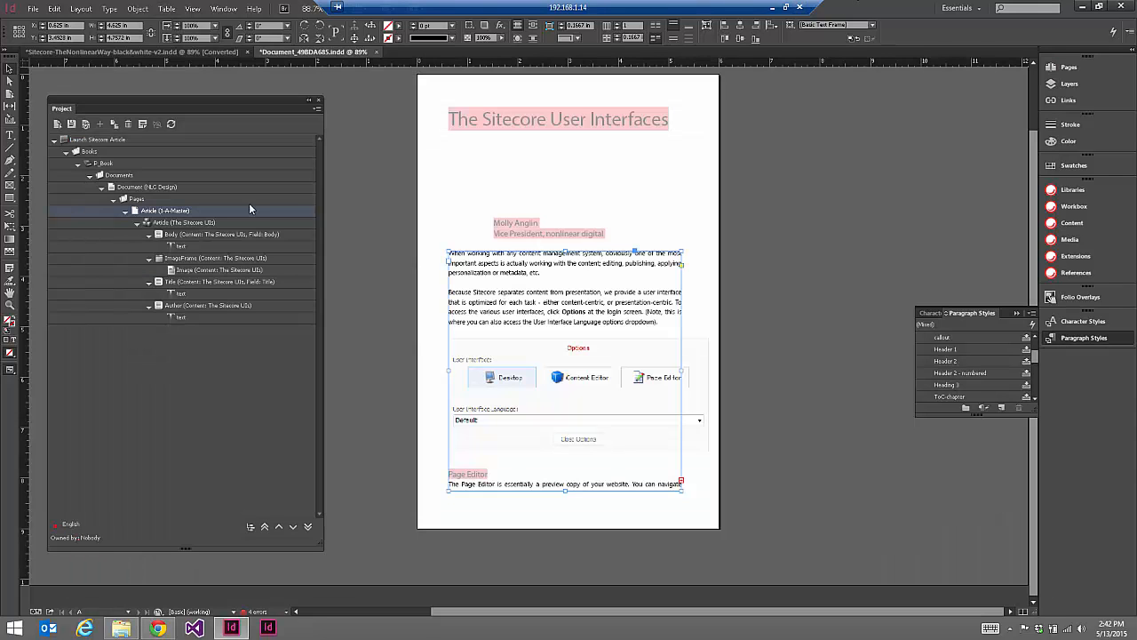
left_click(171, 124)
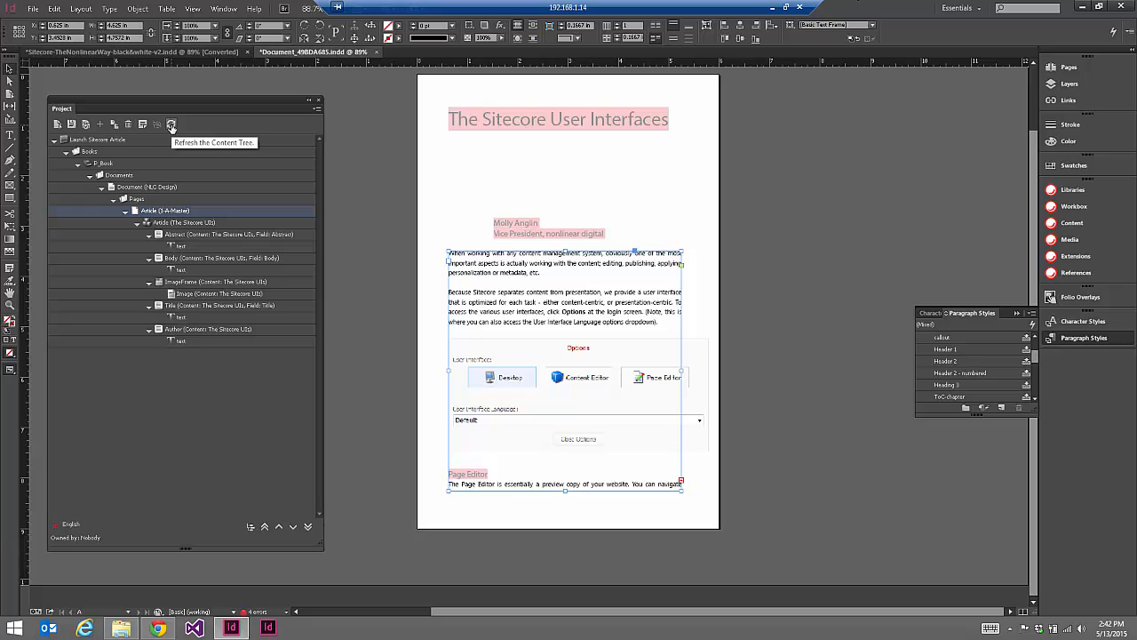
left_click(174, 236)
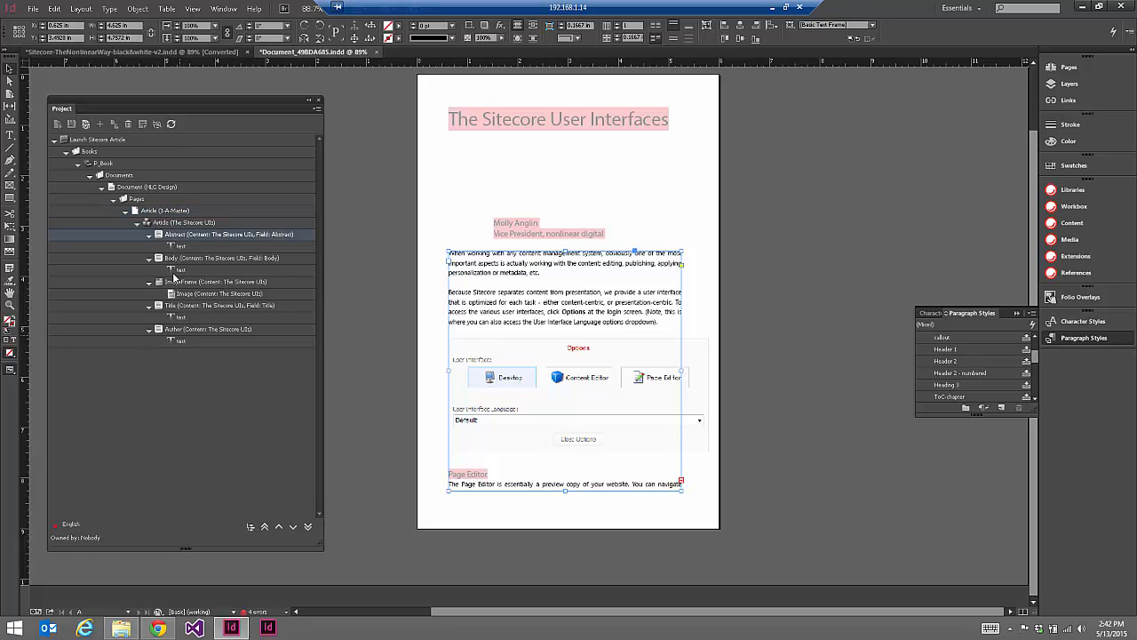
left_click(151, 212)
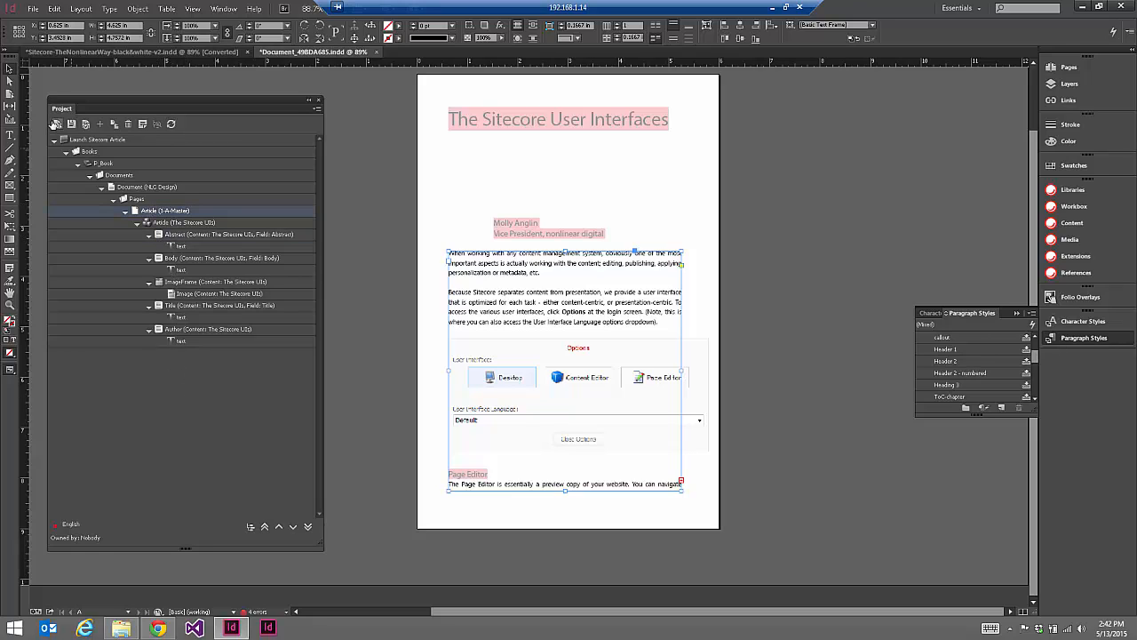
left_click(55, 125)
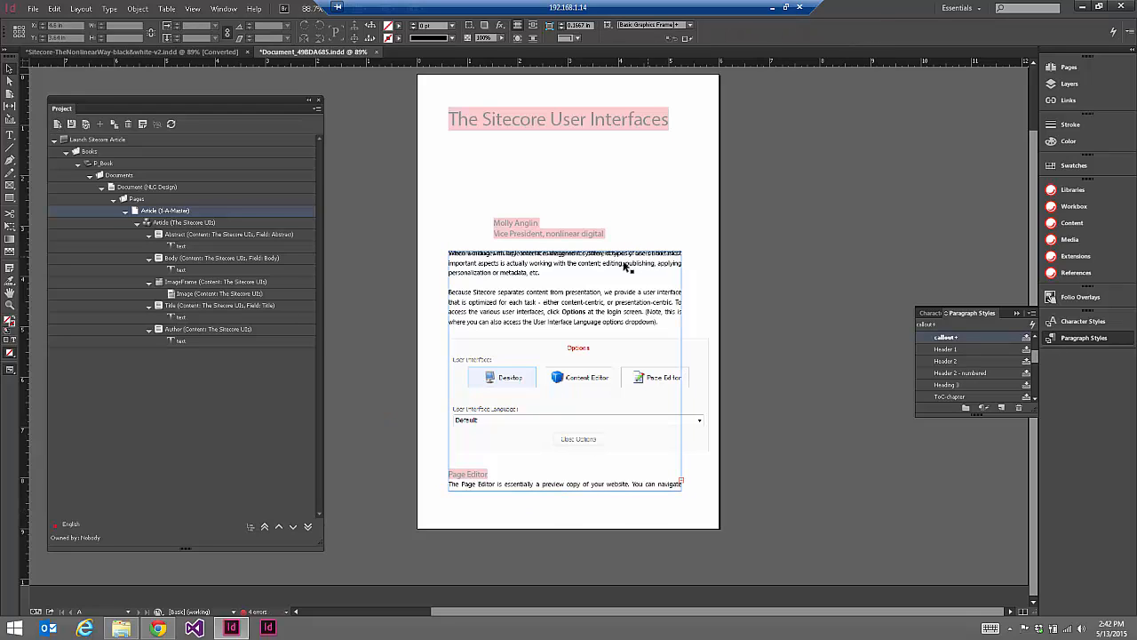
Move the body frame's top edge below the abstract, and shorten the abstract frame to about 1.09 in high
left_click(570, 253)
left_click_drag(570, 253, 571, 286)
left_click(483, 258)
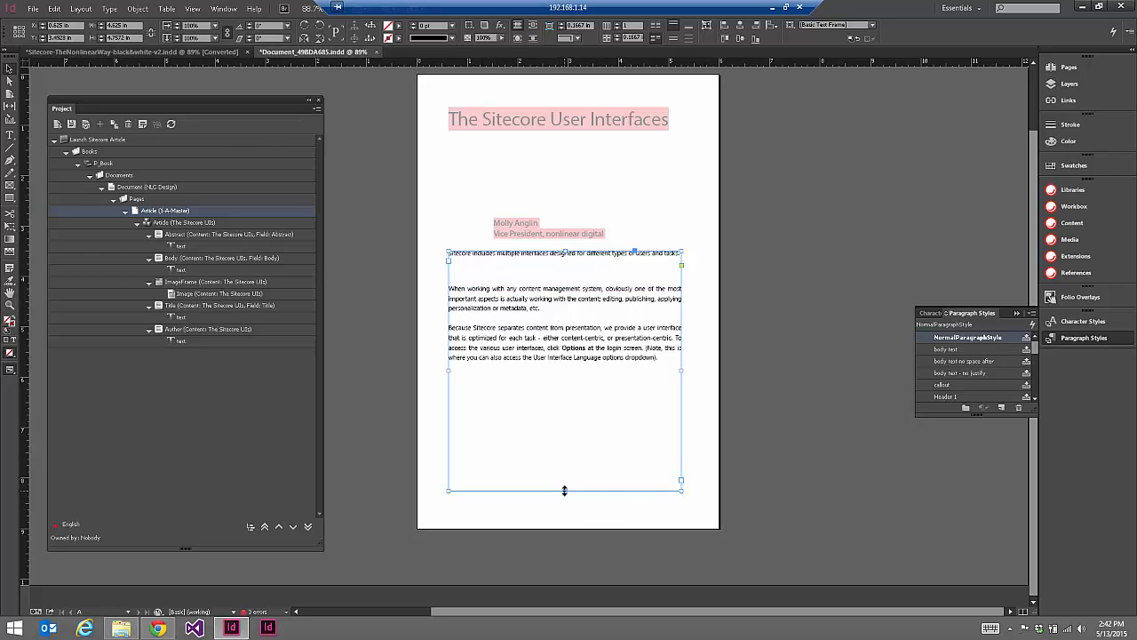
left_click_drag(564, 489, 558, 299)
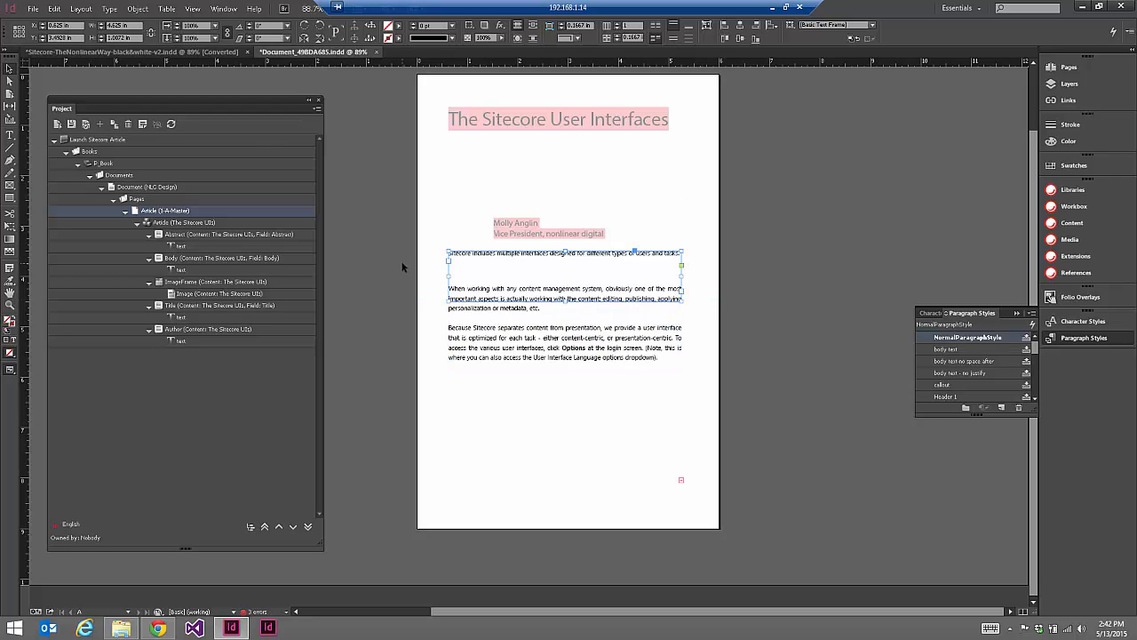
Save the Abstract item from the project tree with its layout only, leaving Save Content unchecked
left_click(195, 236)
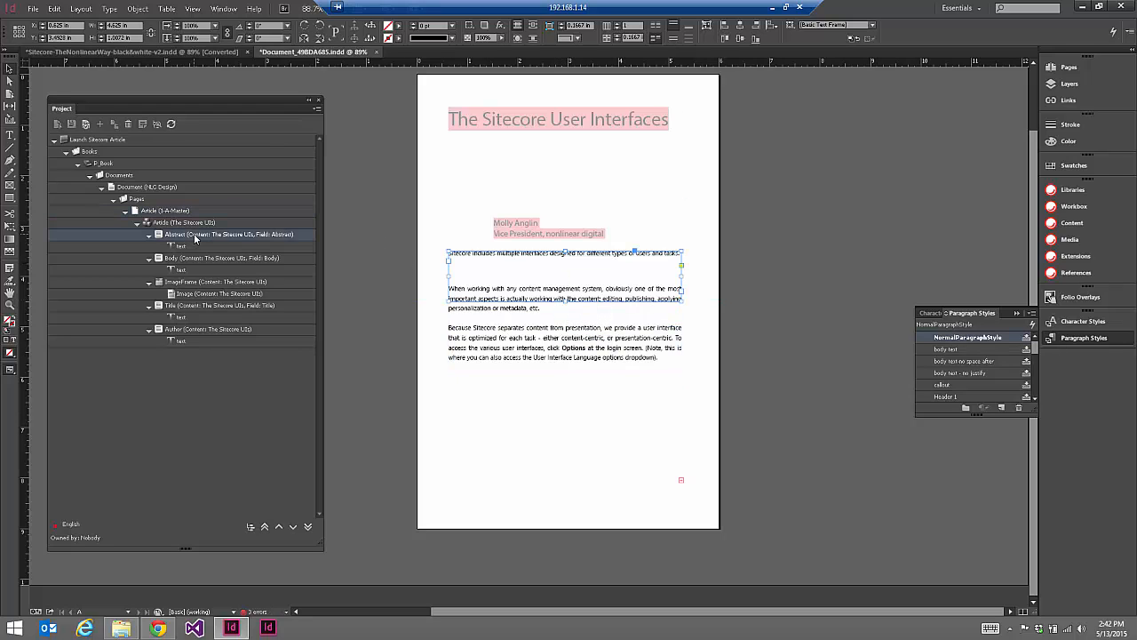
left_click(86, 125)
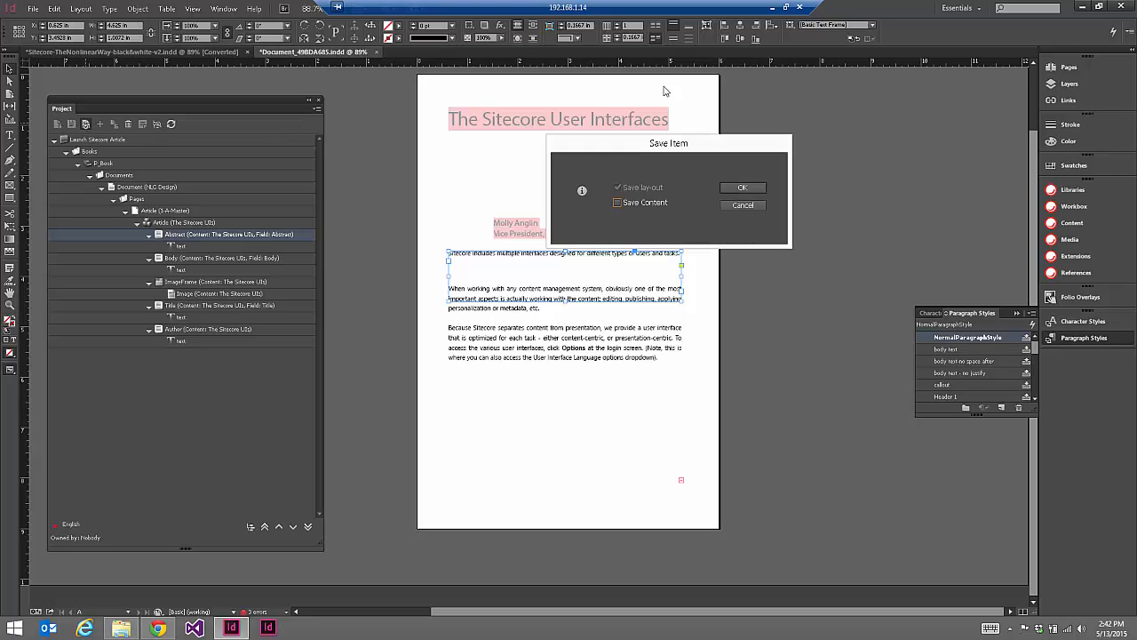
left_click_drag(648, 152, 609, 199)
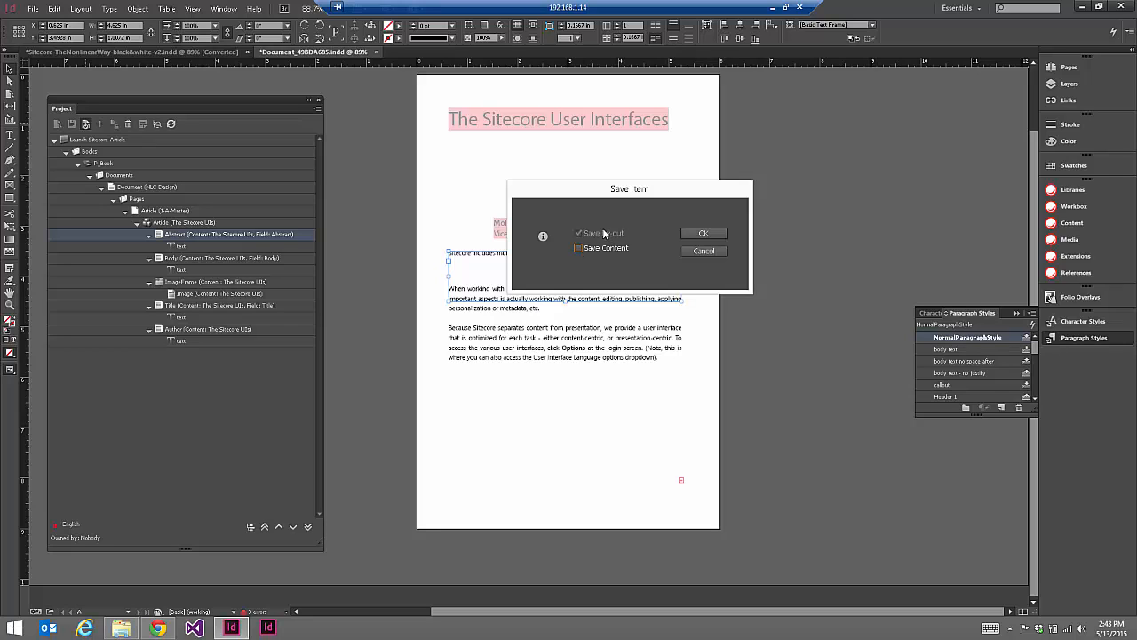
left_click(704, 233)
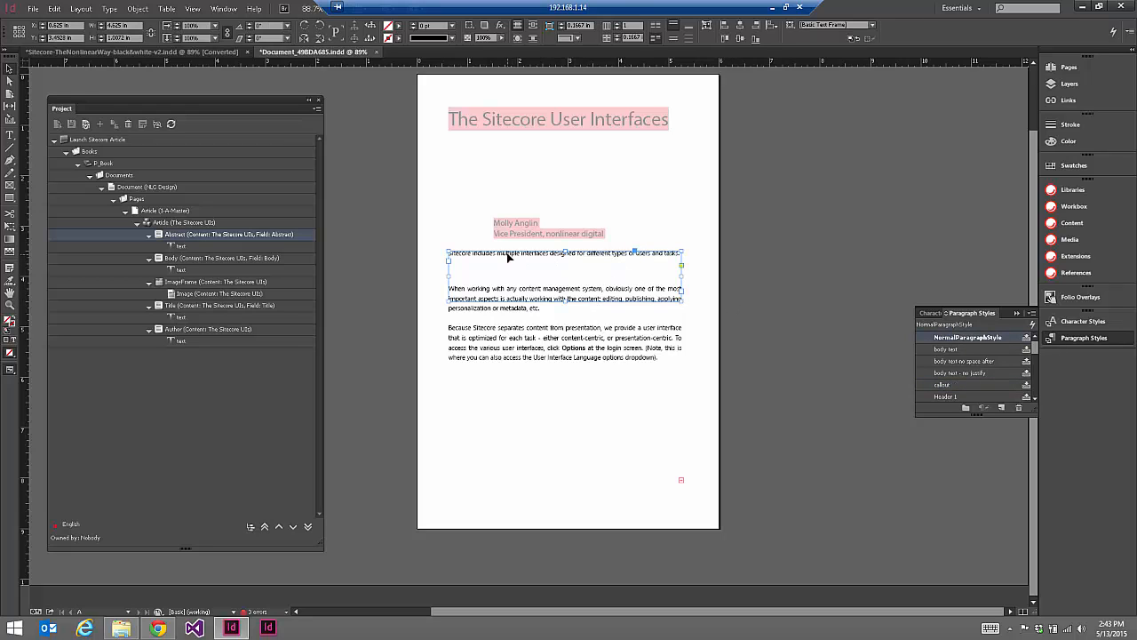
Extend the body text frame slightly upward to about 4.17 in high, checking it against the abstract frame
left_click(526, 324)
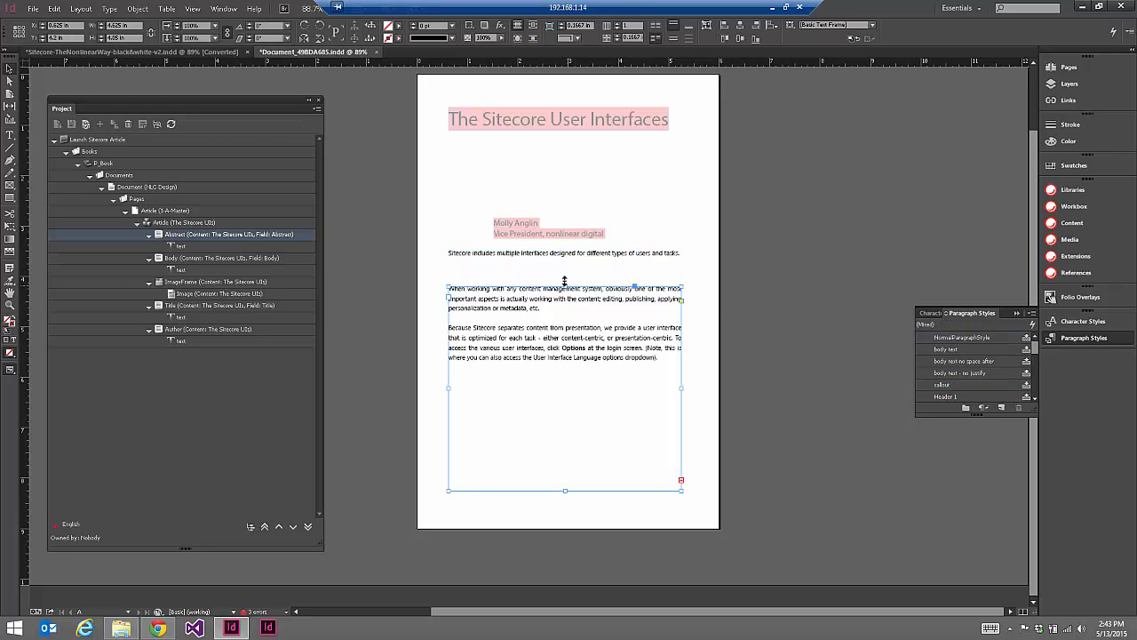
mouse_move(565, 285)
left_mouse_down()
mouse_move(561, 252)
mouse_move(571, 343)
mouse_move(551, 284)
mouse_move(571, 342)
mouse_move(563, 280)
left_mouse_up()
left_click(544, 254)
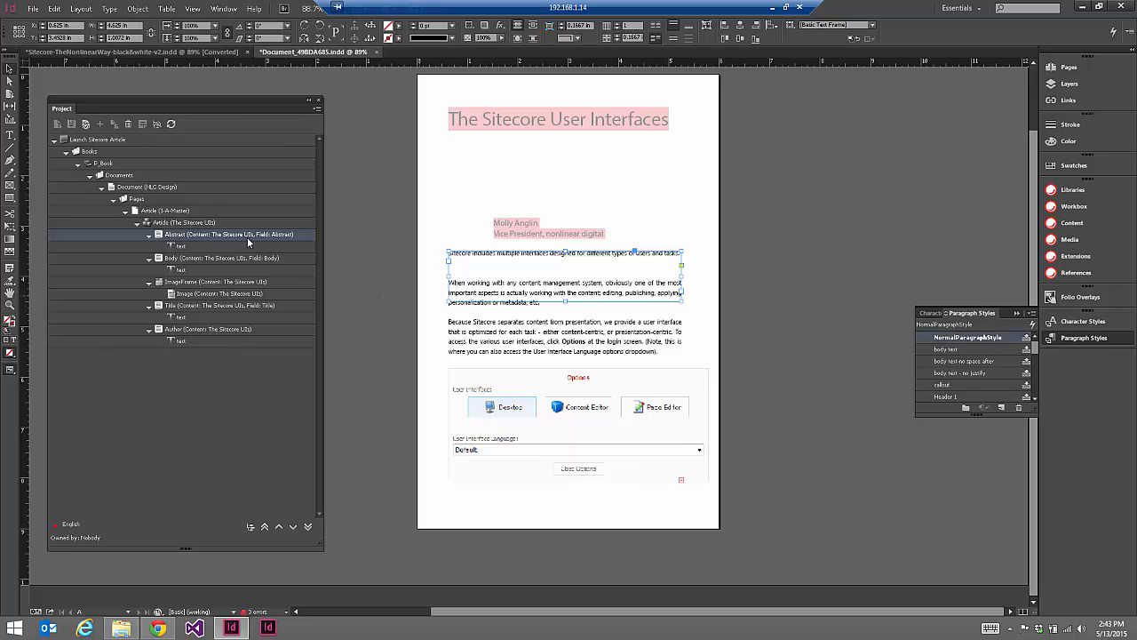
left_click(578, 425)
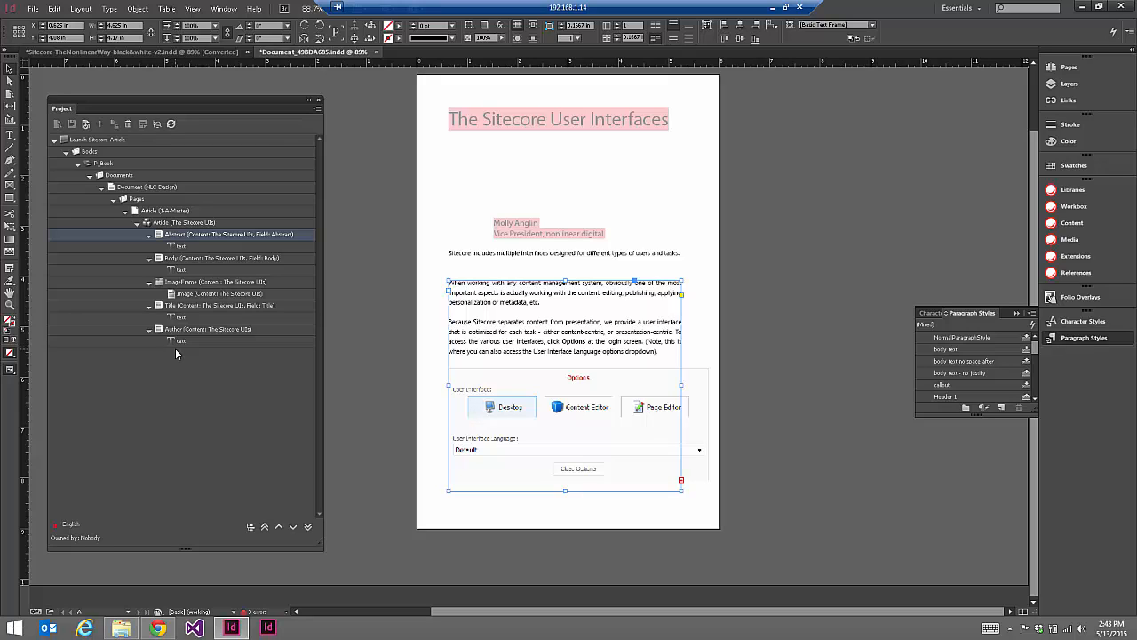
left_click(542, 256)
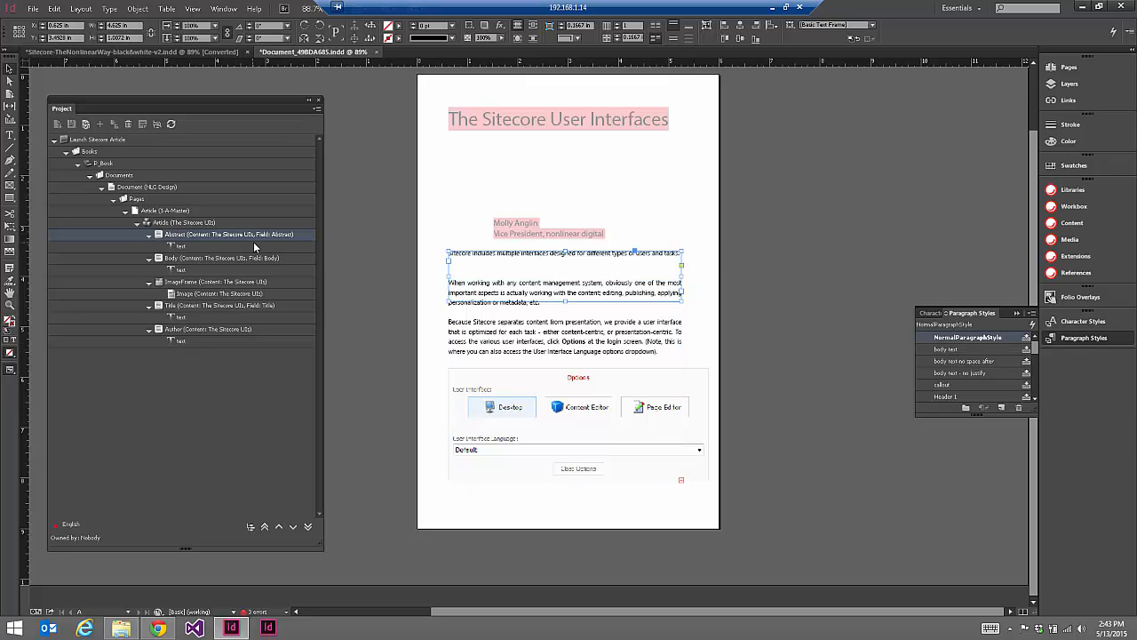
Reload the Article page from the project tree and lower the body frame's top edge, making it about 3.97 in high
left_click(173, 211)
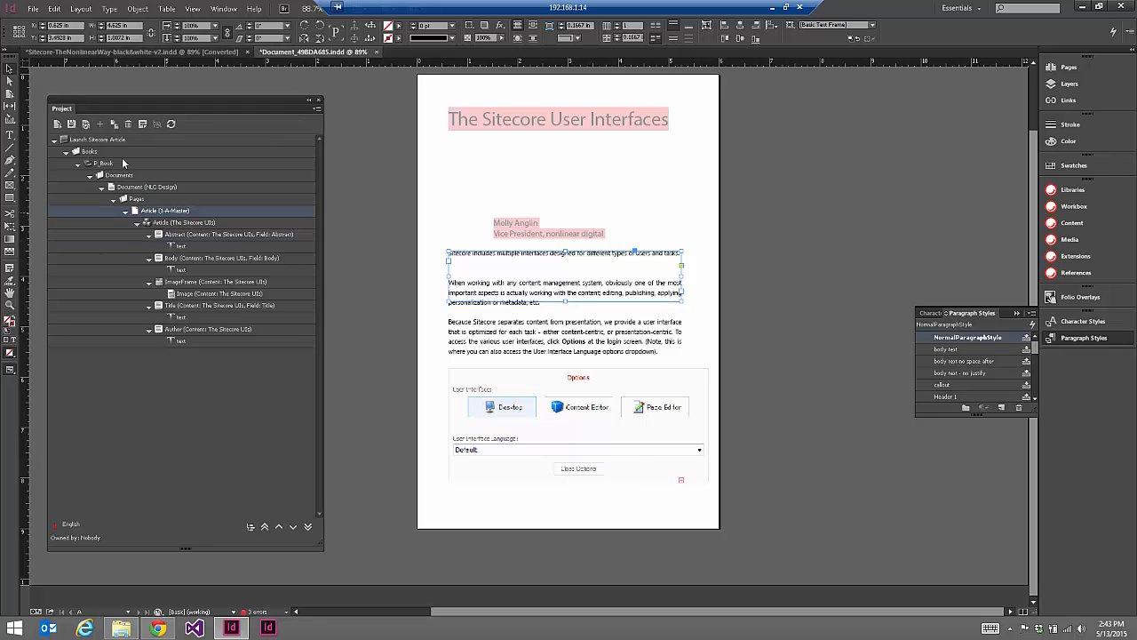
left_click(58, 124)
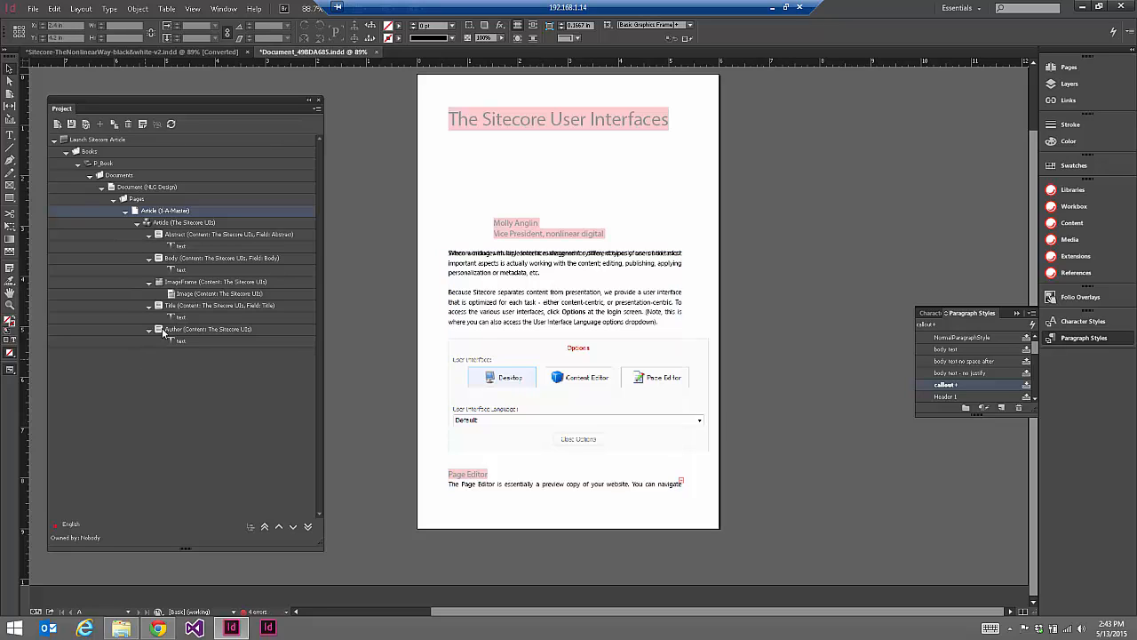
left_click(170, 235)
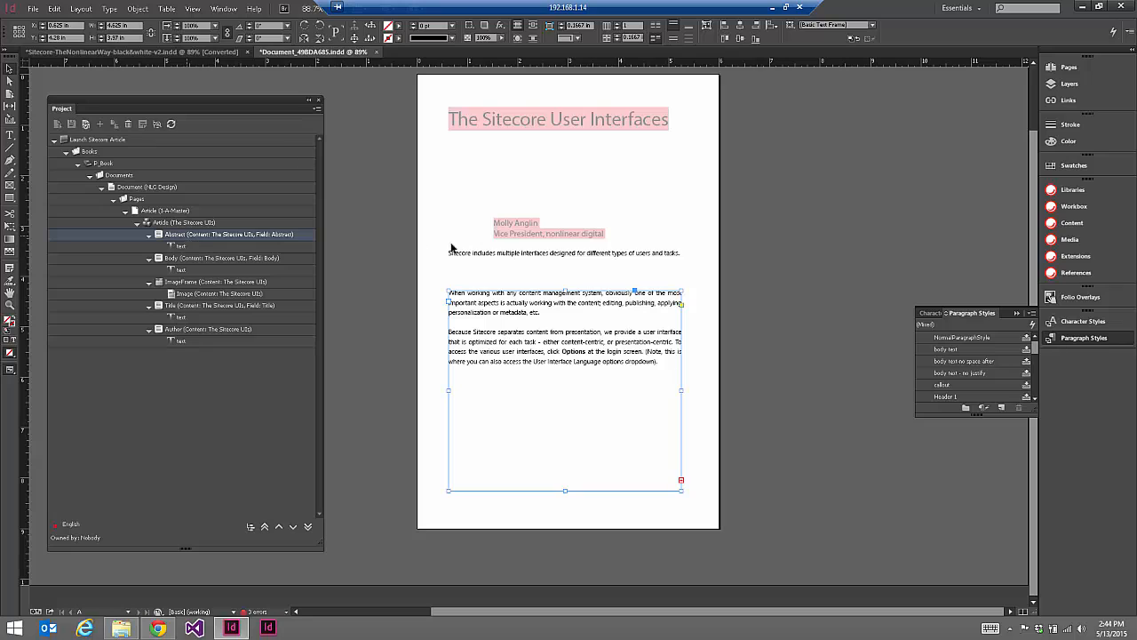
left_click(565, 256)
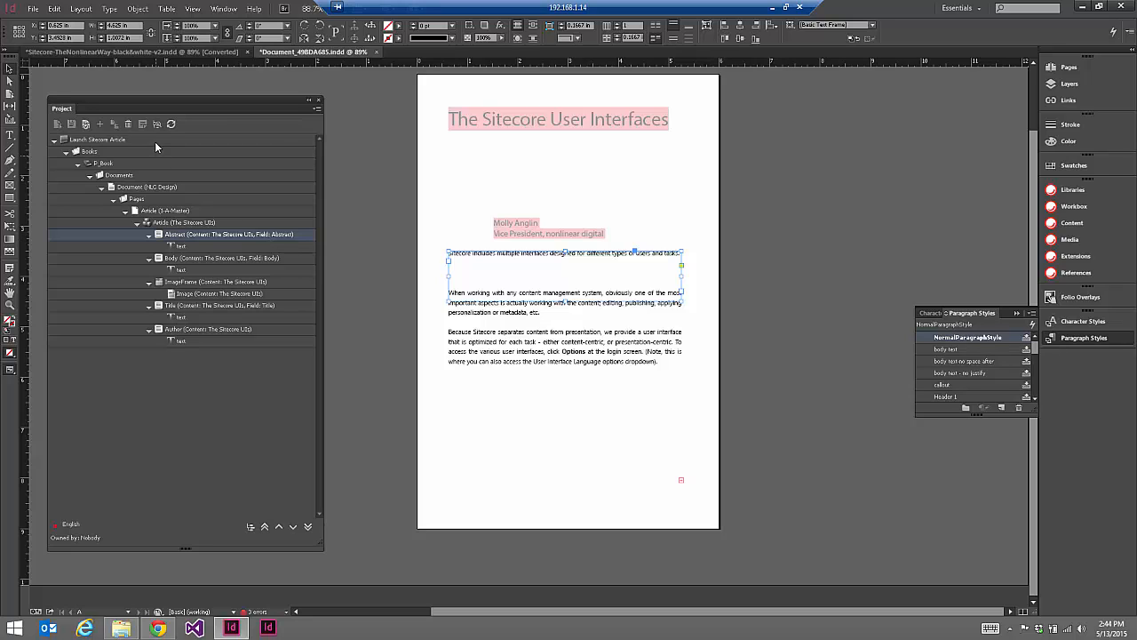
left_click(736, 183)
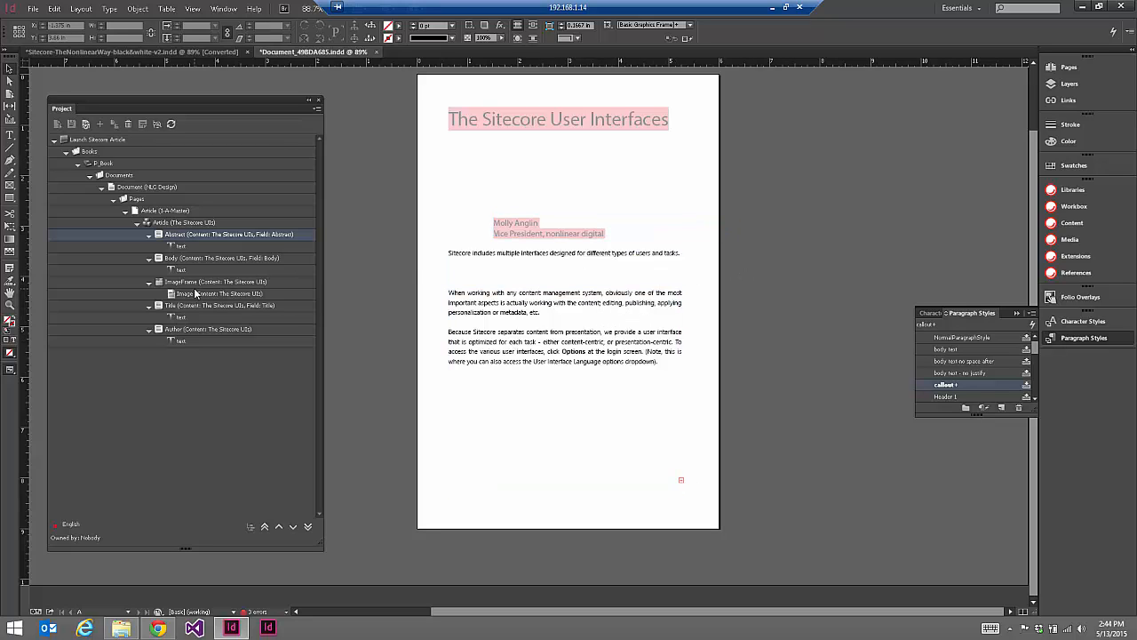
left_click(588, 262)
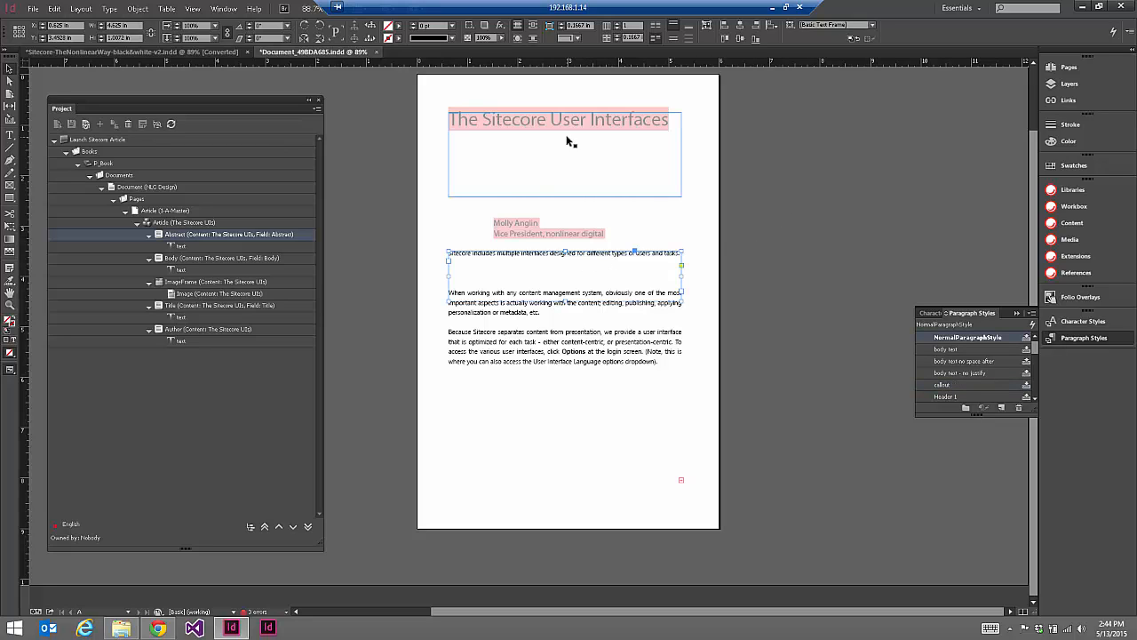
left_click(526, 357)
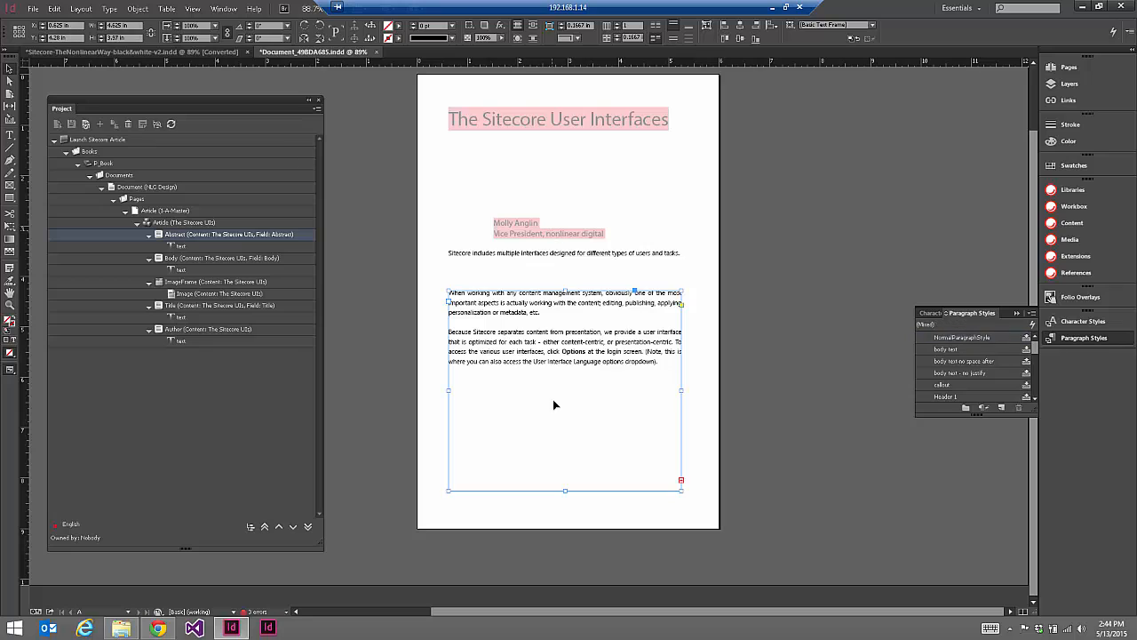
Apply the callout paragraph style to the abstract text frame
left_click(539, 260)
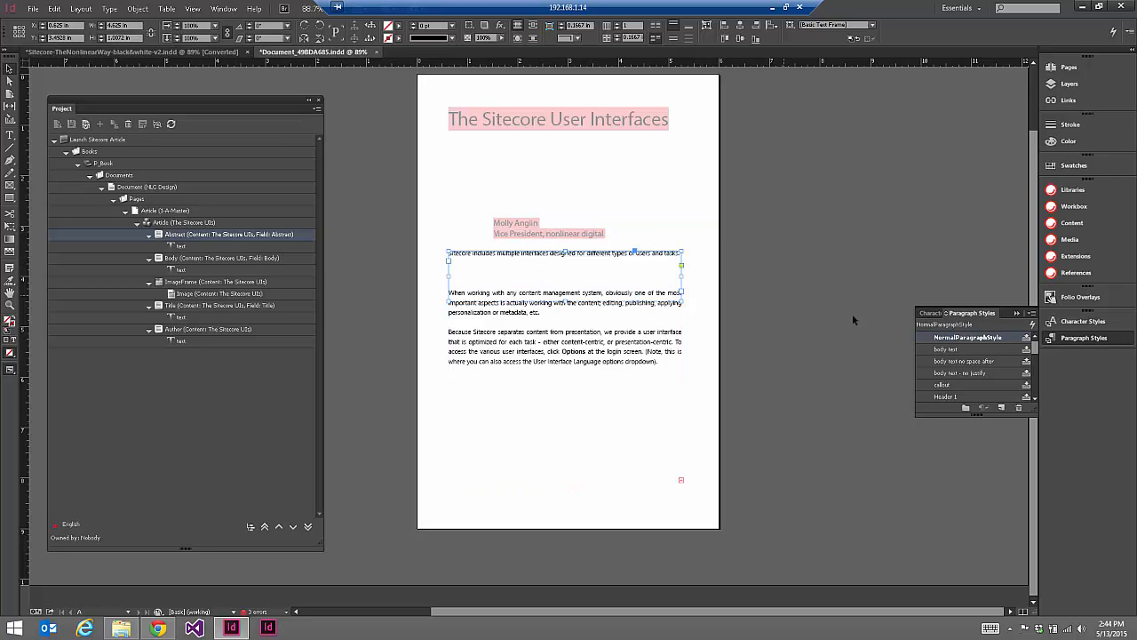
double_click(524, 254)
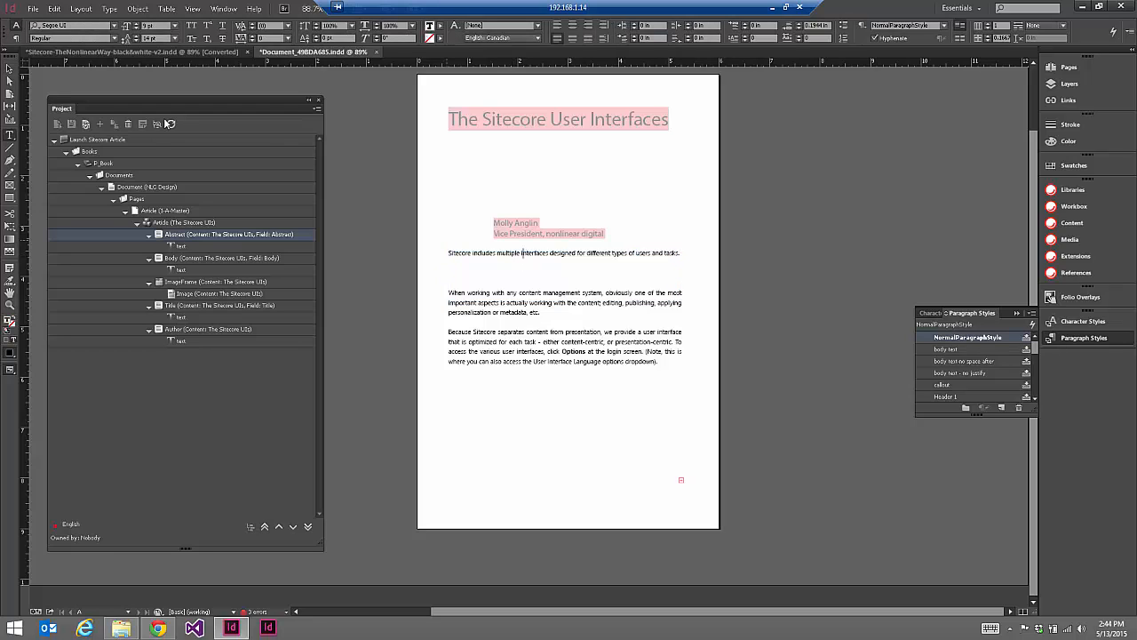
left_click(9, 69)
left_click(943, 385)
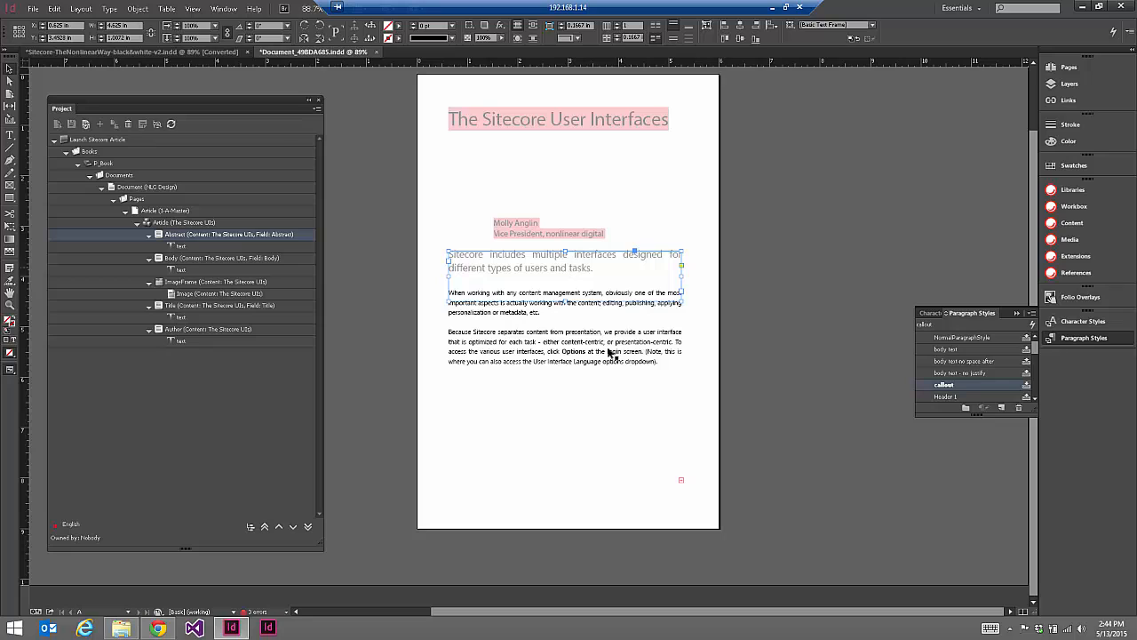
left_click(814, 322)
left_click(460, 256)
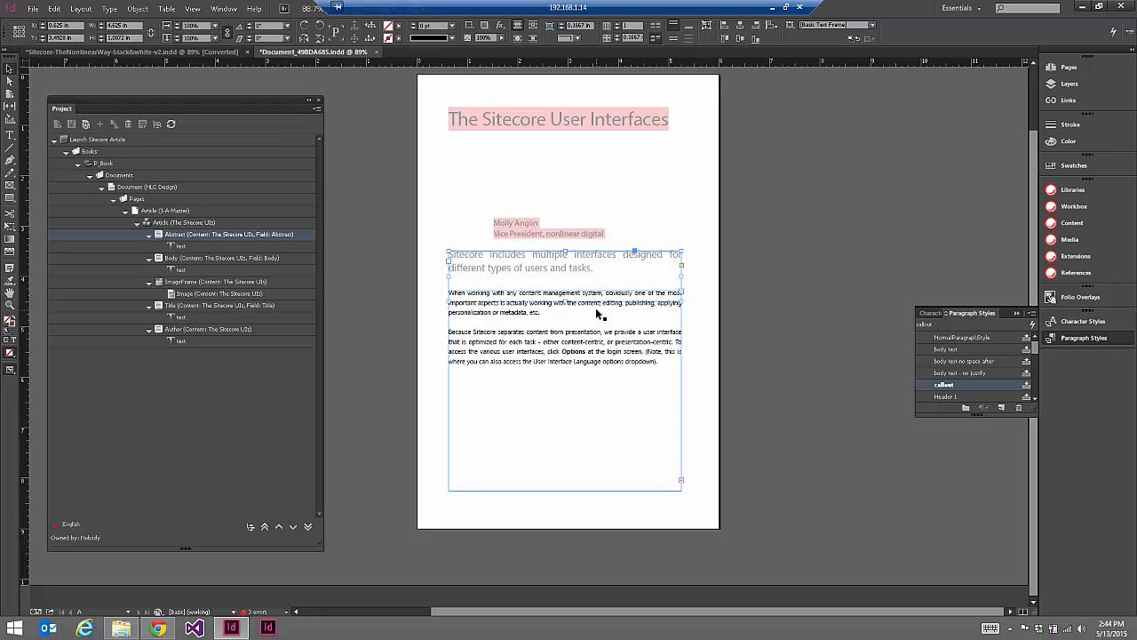
Check the paragraph style of the introductory paragraph in Sitecore-TheNonlinearWay-black&white-v2.indd, and return to the article document
left_click(208, 54)
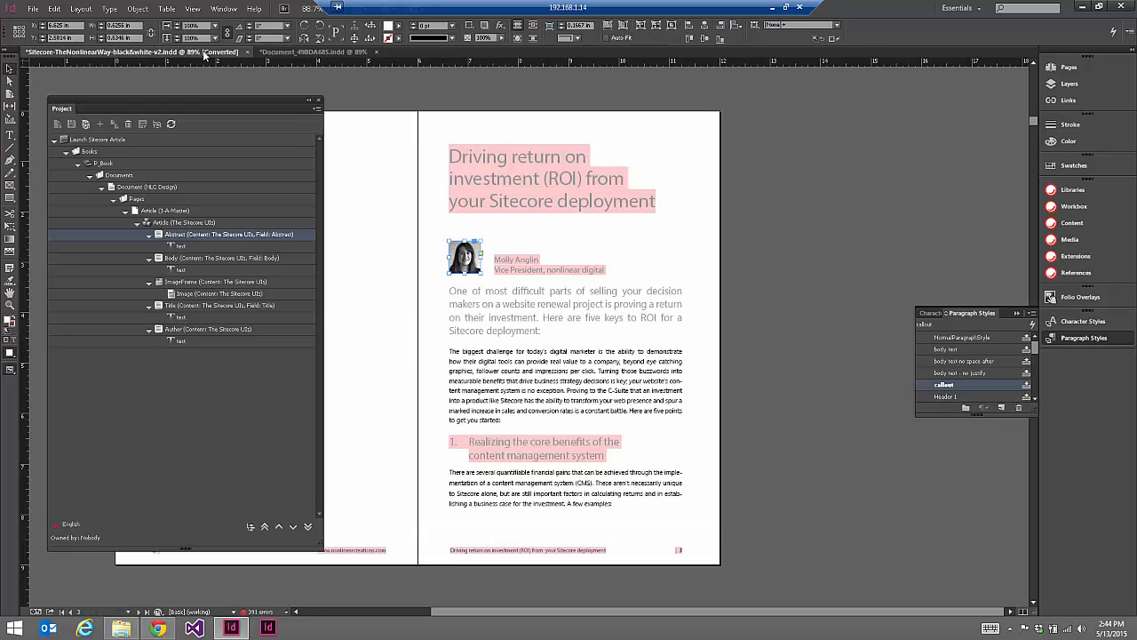
left_click(478, 308)
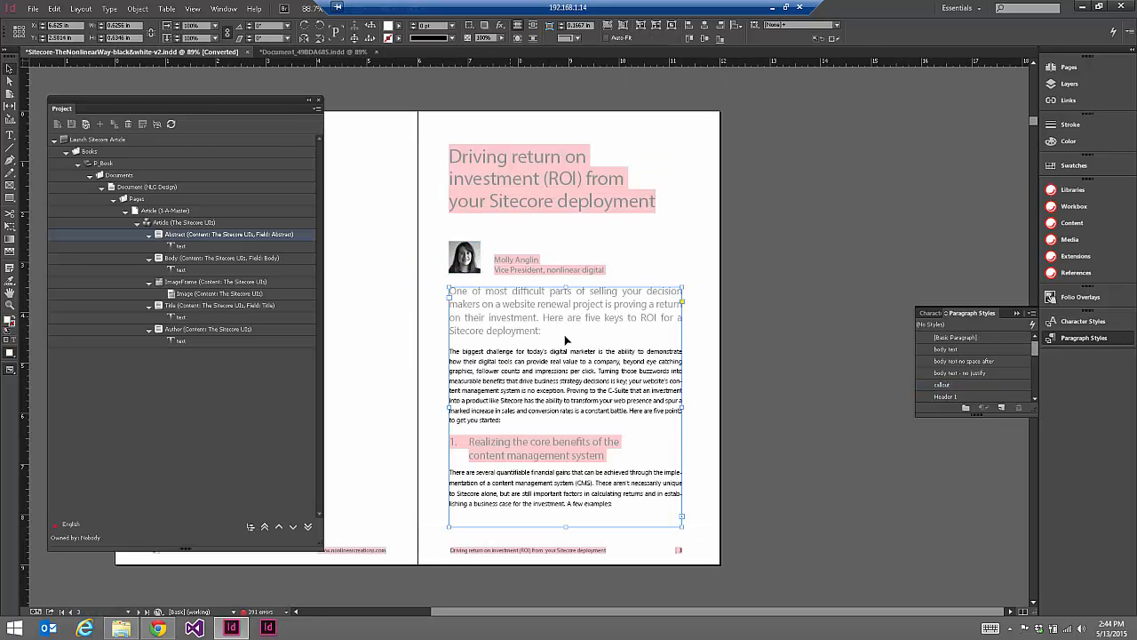
left_click(8, 133)
left_click_drag(544, 330, 448, 287)
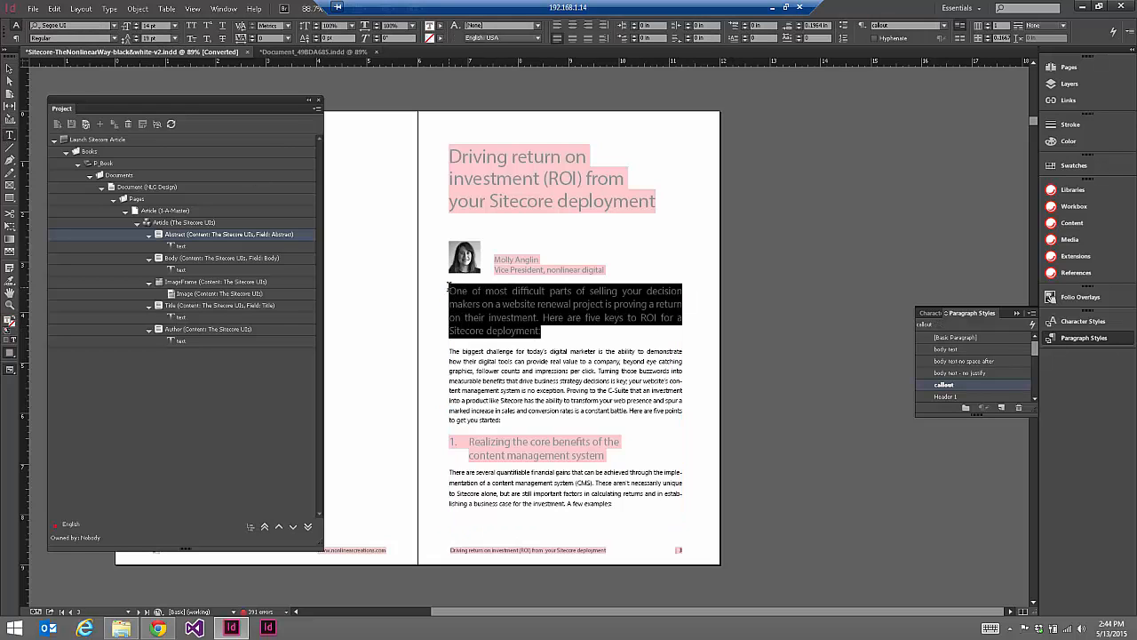
left_click(332, 52)
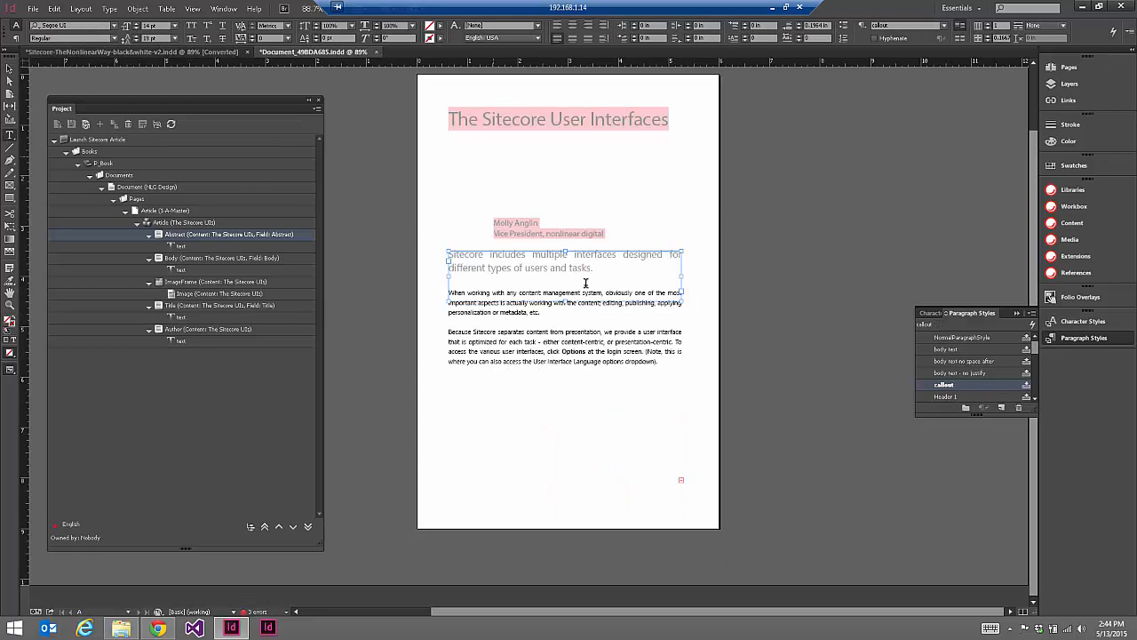
Save the restyled Abstract item back to the project
left_click(9, 69)
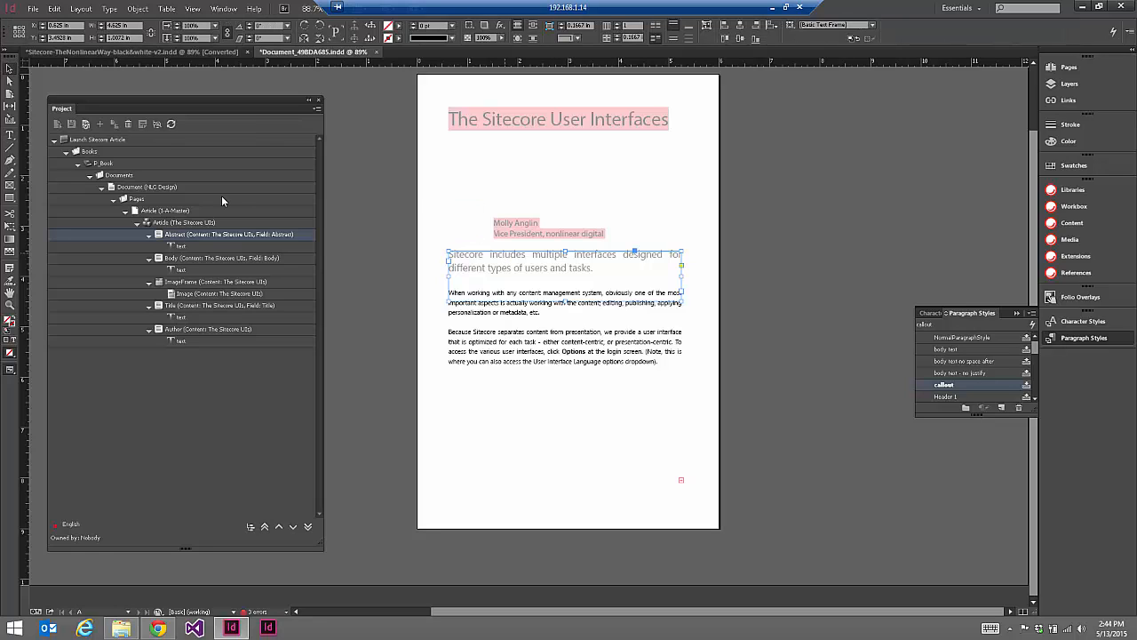
left_click(85, 126)
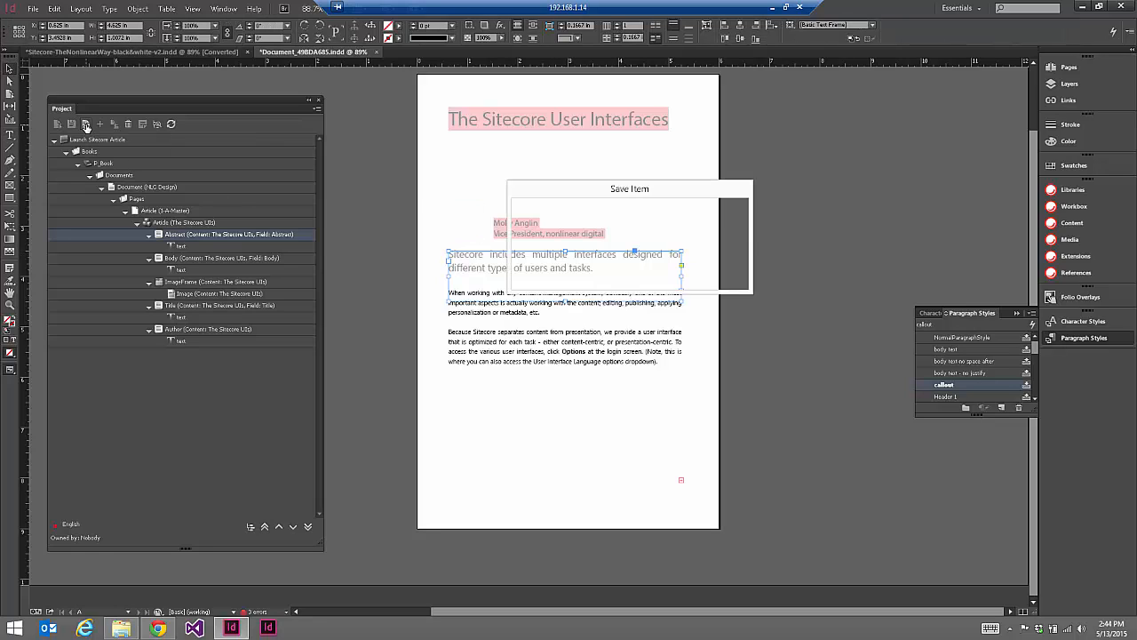
left_click(706, 237)
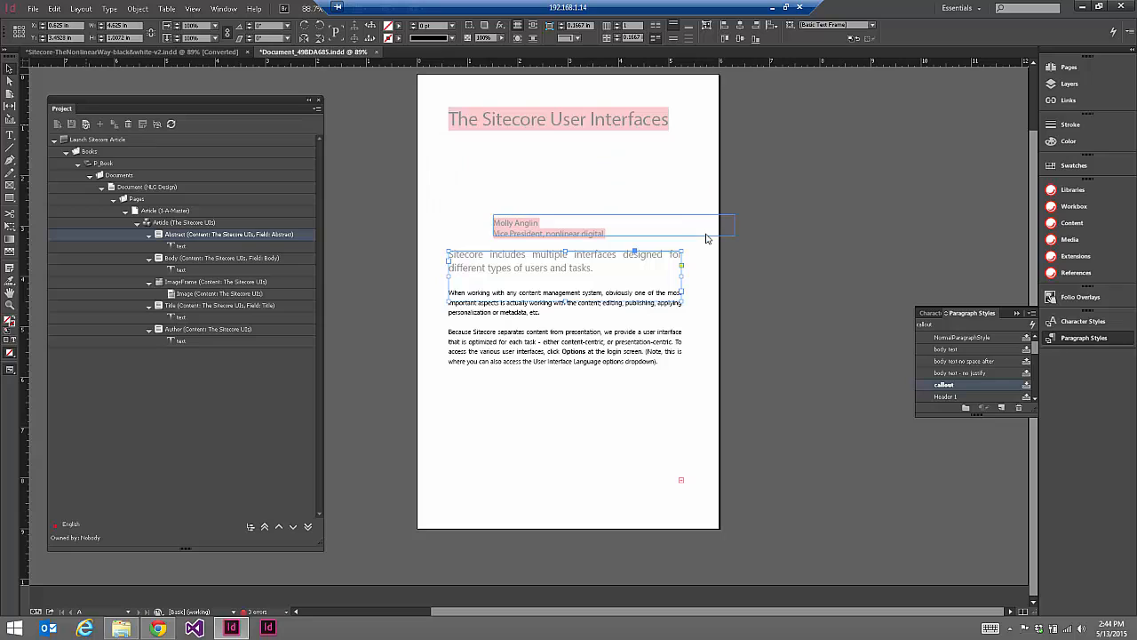
Reload the Article page from the project tree and select the abstract text frame above the body text
left_click(144, 211)
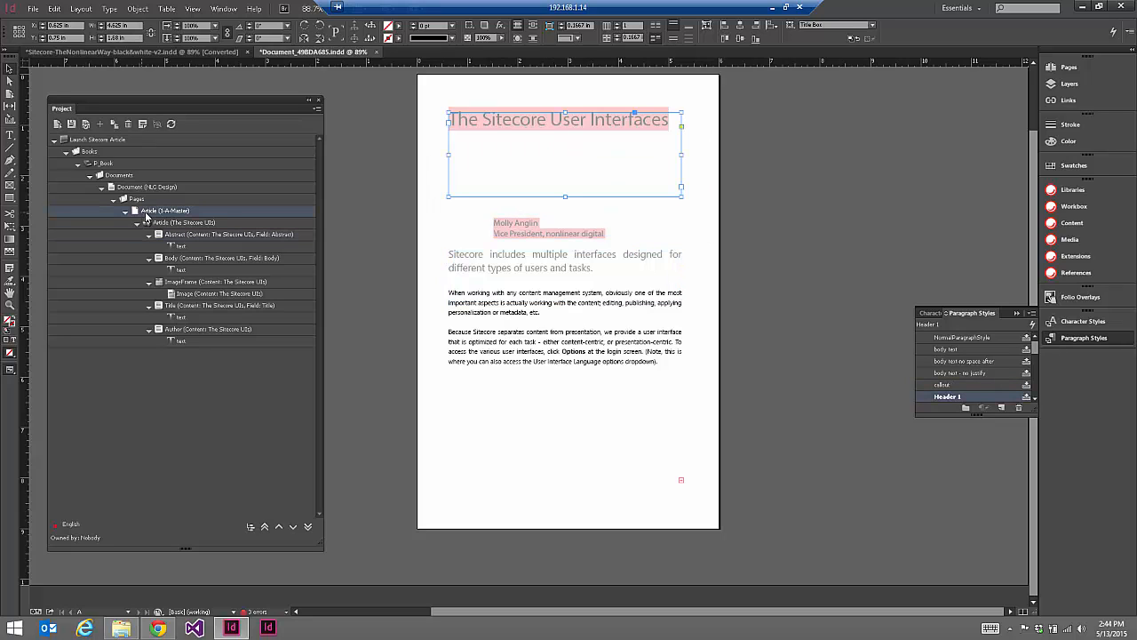
left_click(71, 124)
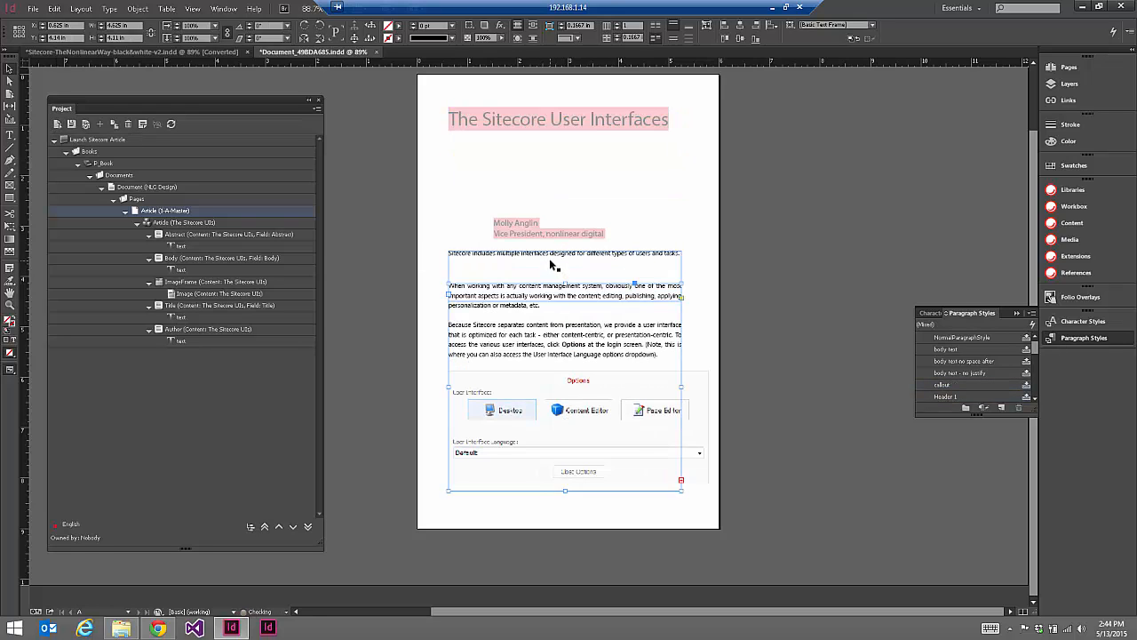
left_click(675, 283)
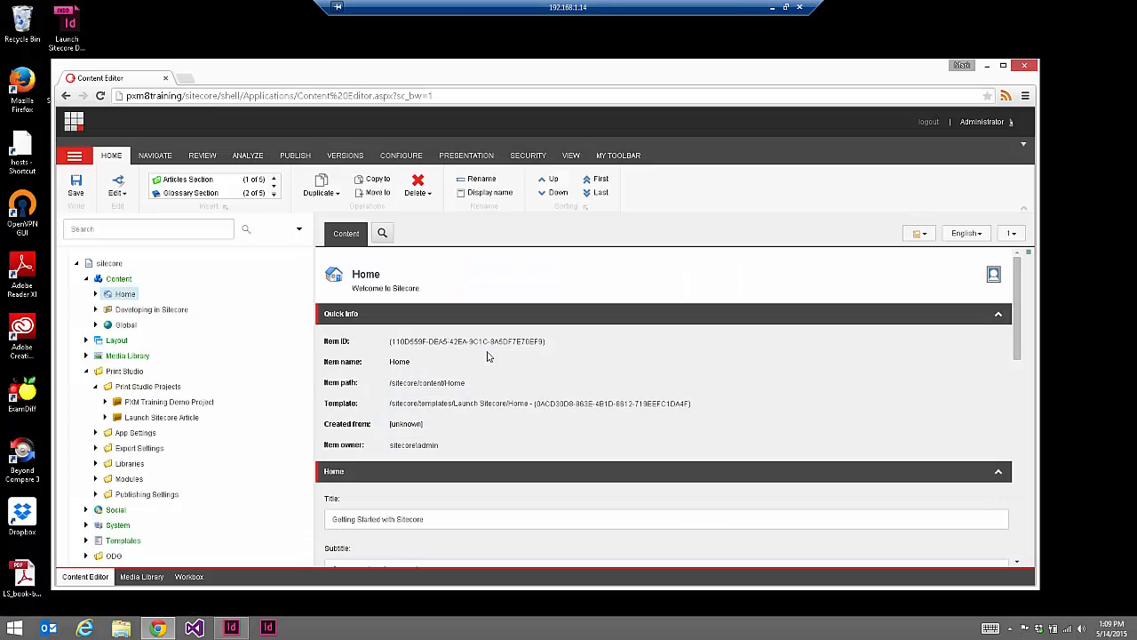
In the Sitecore Content Editor, expand the Launch Sitecore Article project through P_Book, Document and Article, and open the Abstract item
left_click(105, 417)
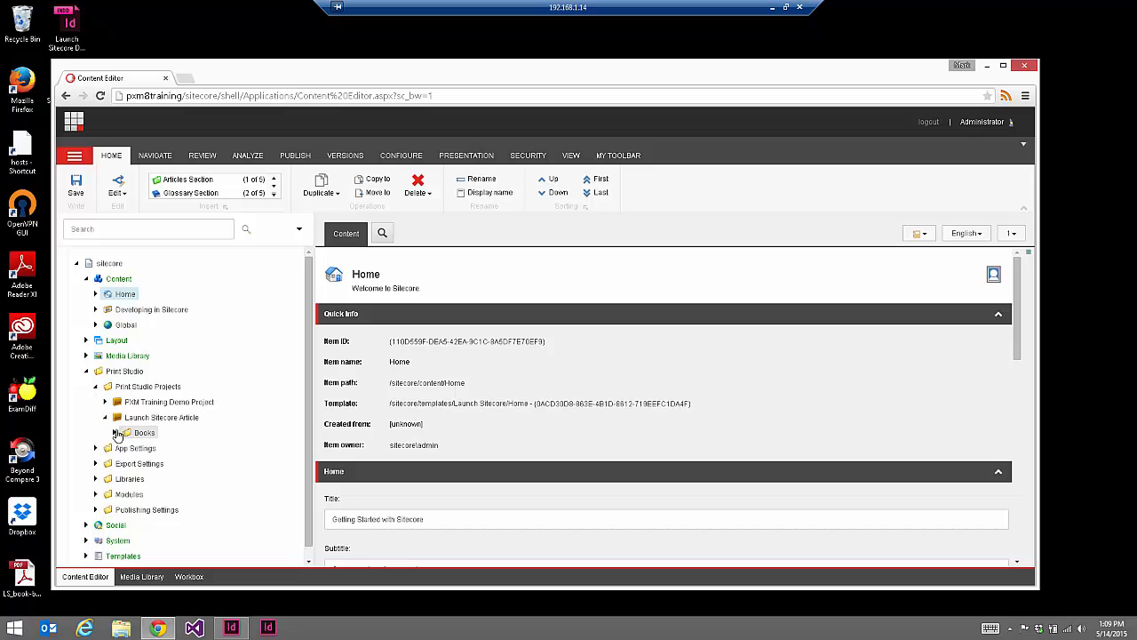
left_click(114, 433)
left_click(125, 447)
left_click(134, 464)
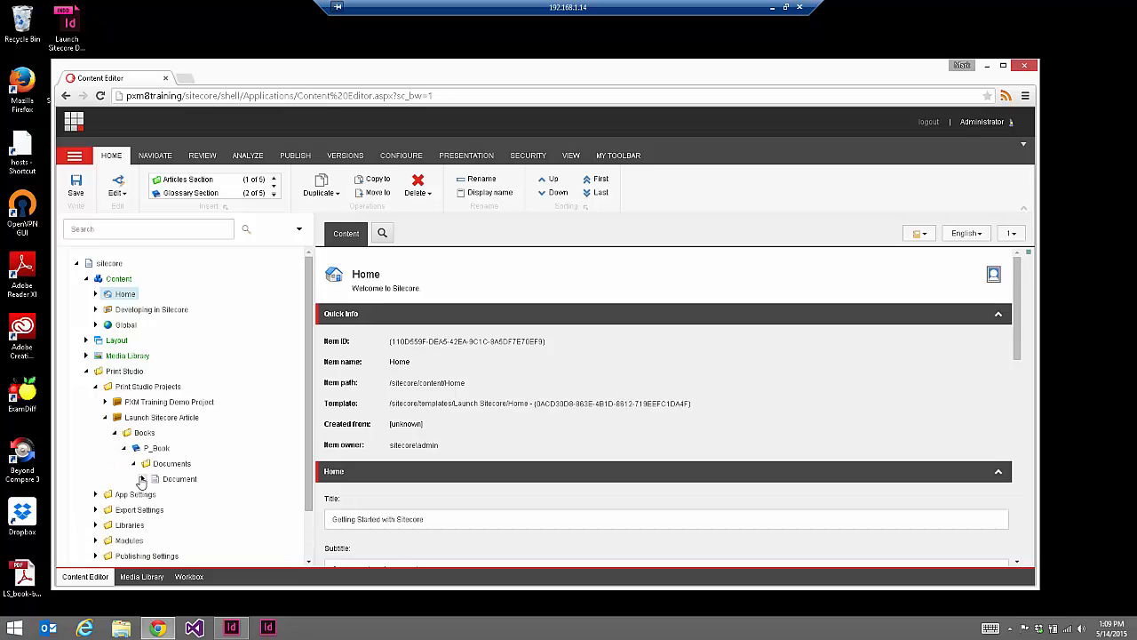
left_click(142, 479)
left_click(153, 494)
left_click(163, 509)
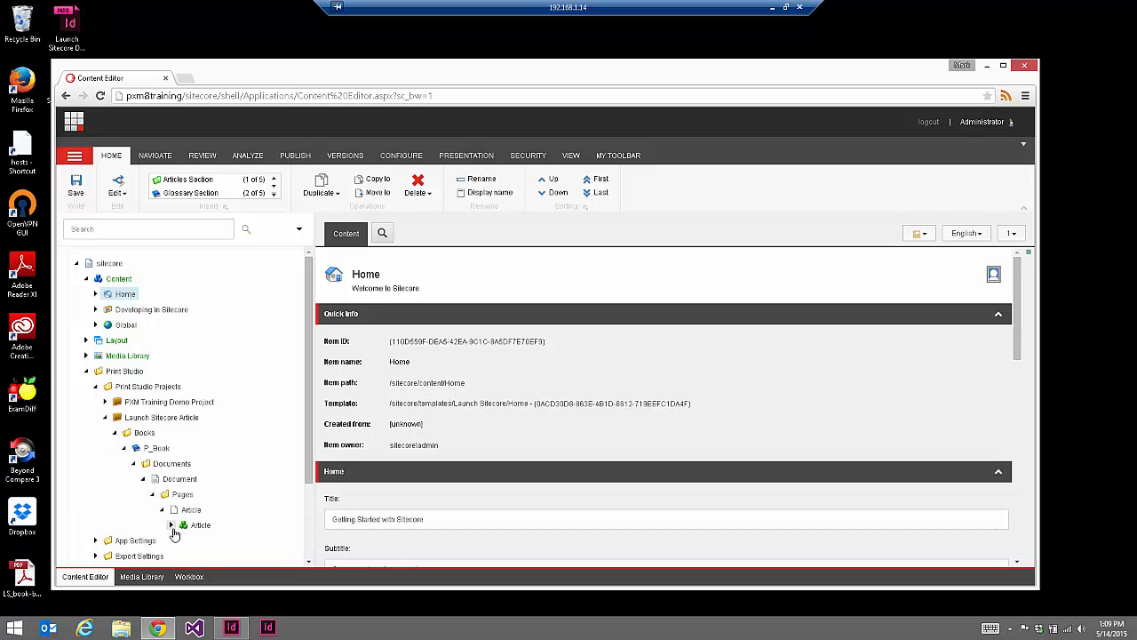
left_click(172, 525)
left_click(213, 540)
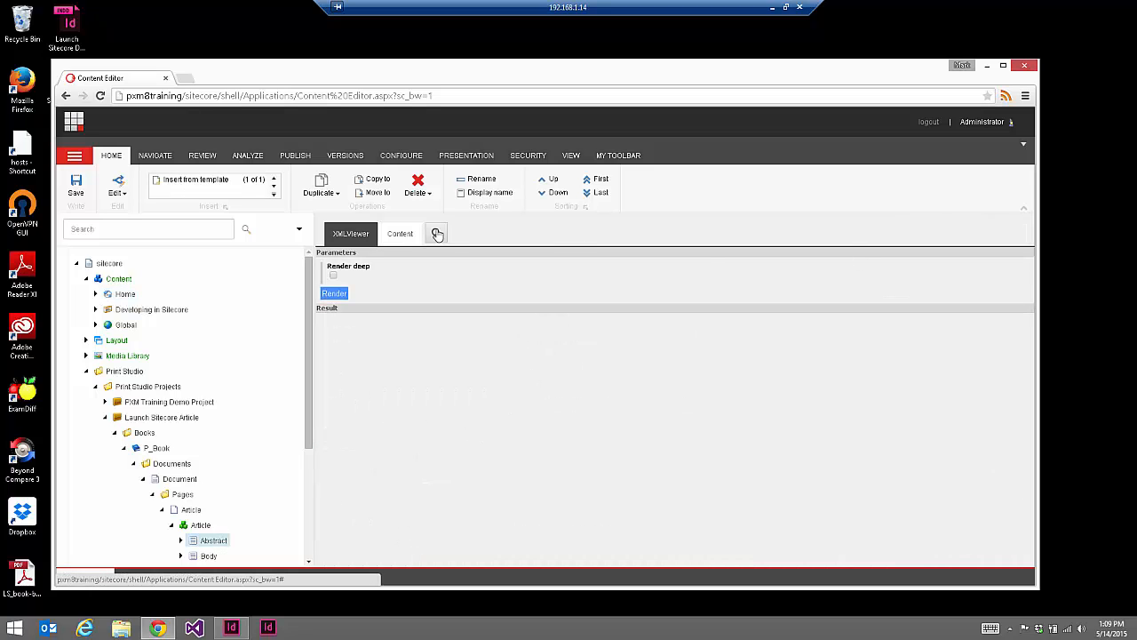
Check the ParagraphStyle value among the Abstract item's content fields
left_click(395, 237)
left_click_drag(1019, 269, 1034, 402)
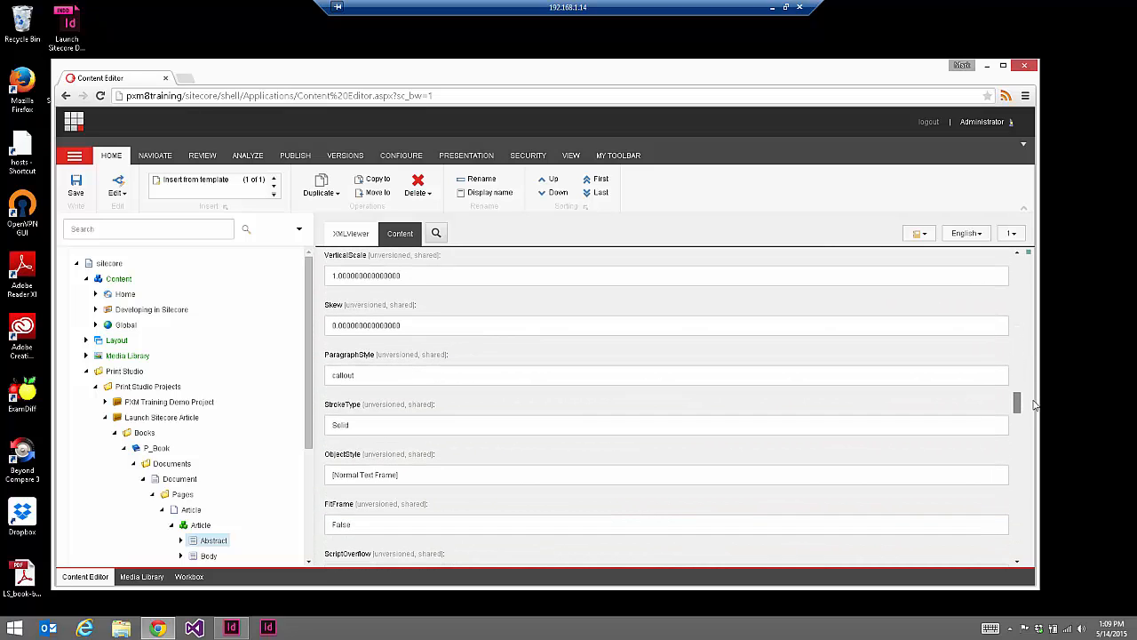
double_click(349, 375)
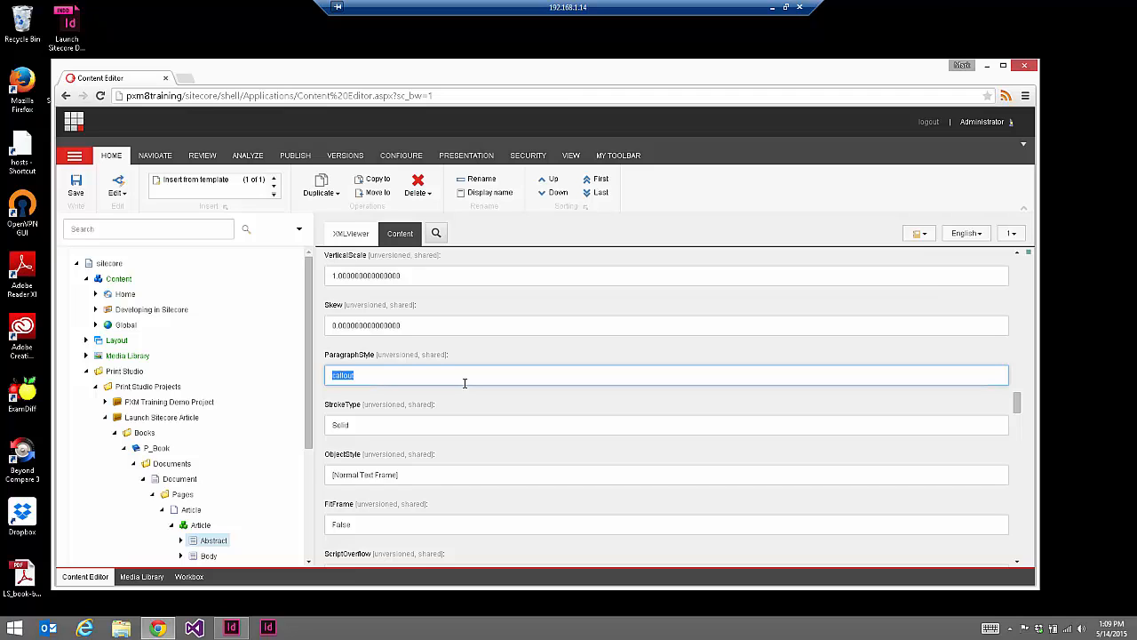
Open The Launch Sitecore Site article under Home, About Launch Sitecore, Getting Started, and bring its Title and Abstract fields into view
left_click(95, 294)
left_click(104, 328)
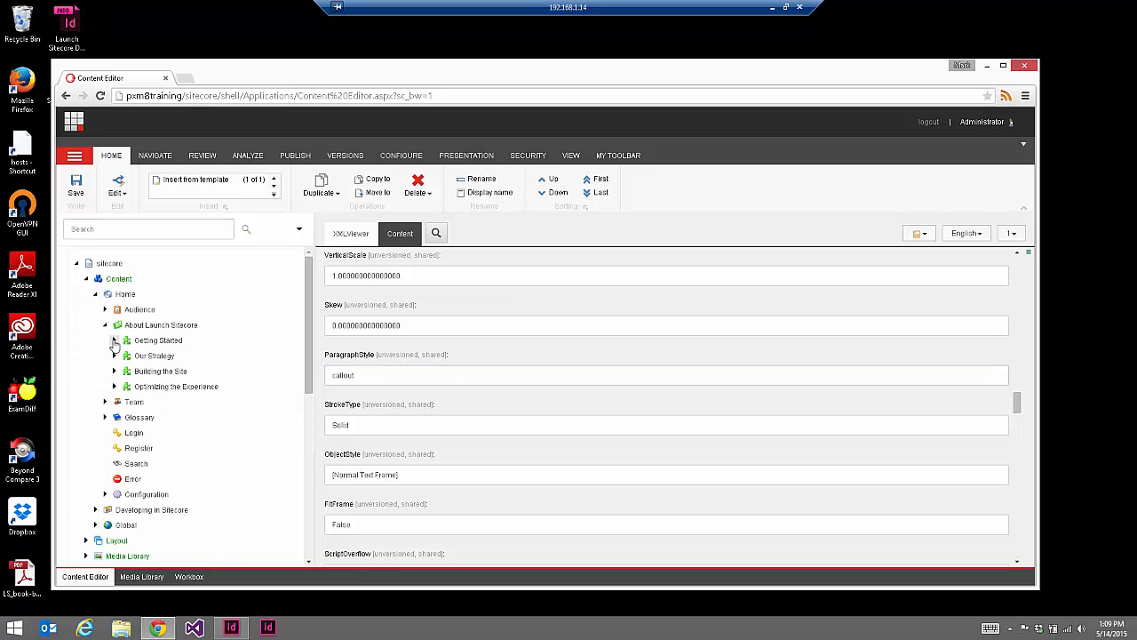
left_click(114, 341)
left_click(223, 361)
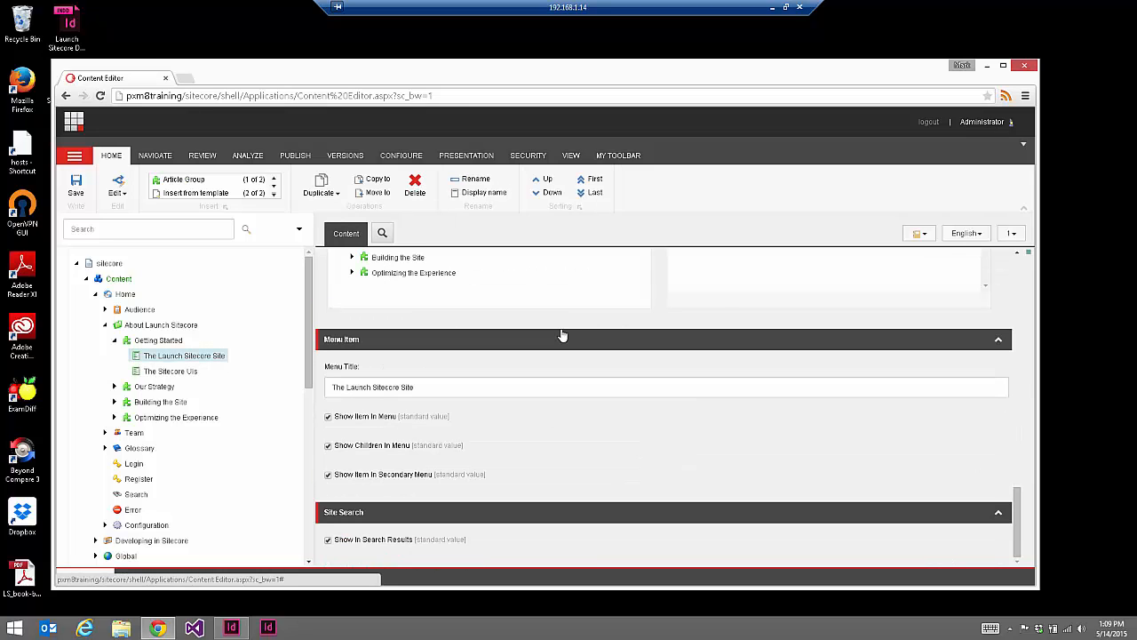
left_click(1019, 443)
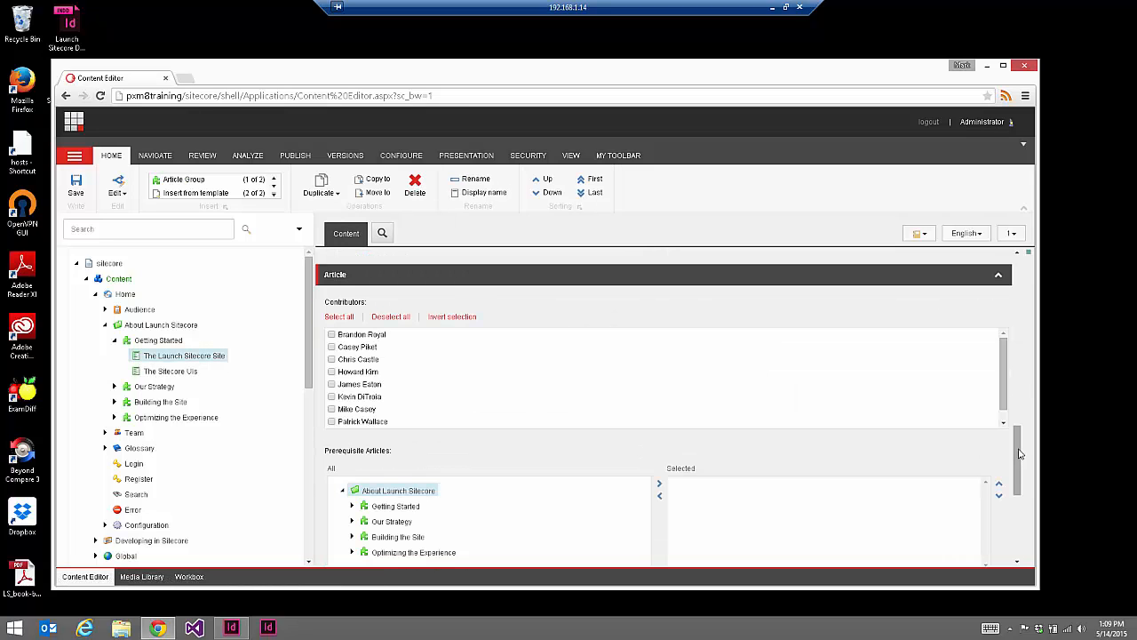
left_click_drag(1018, 453, 1005, 354)
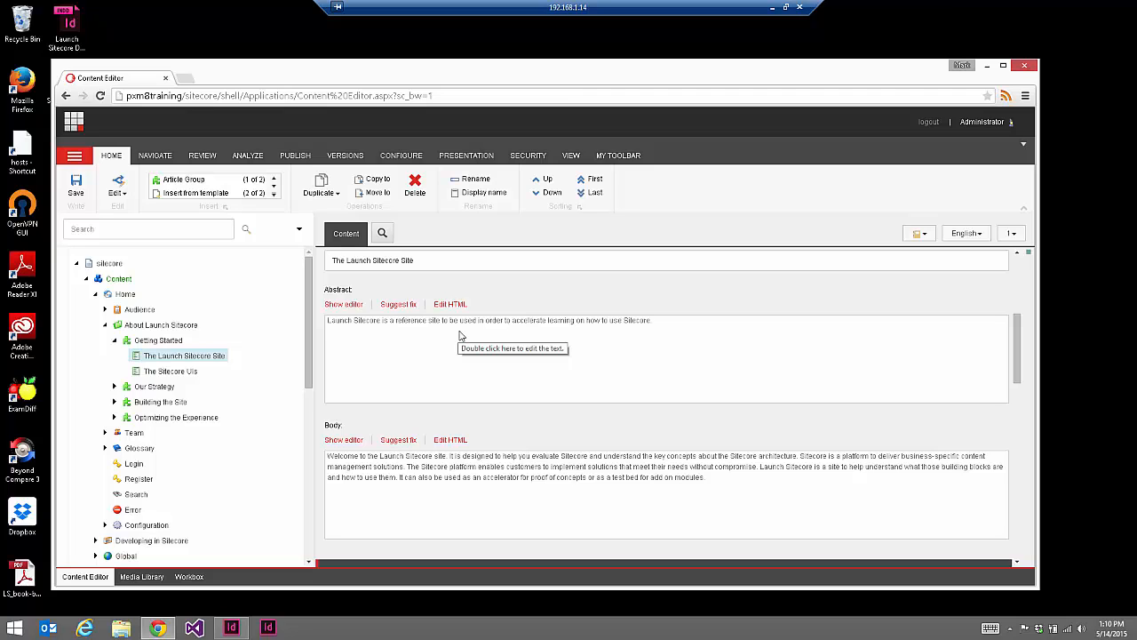
left_click_drag(1019, 364, 997, 343)
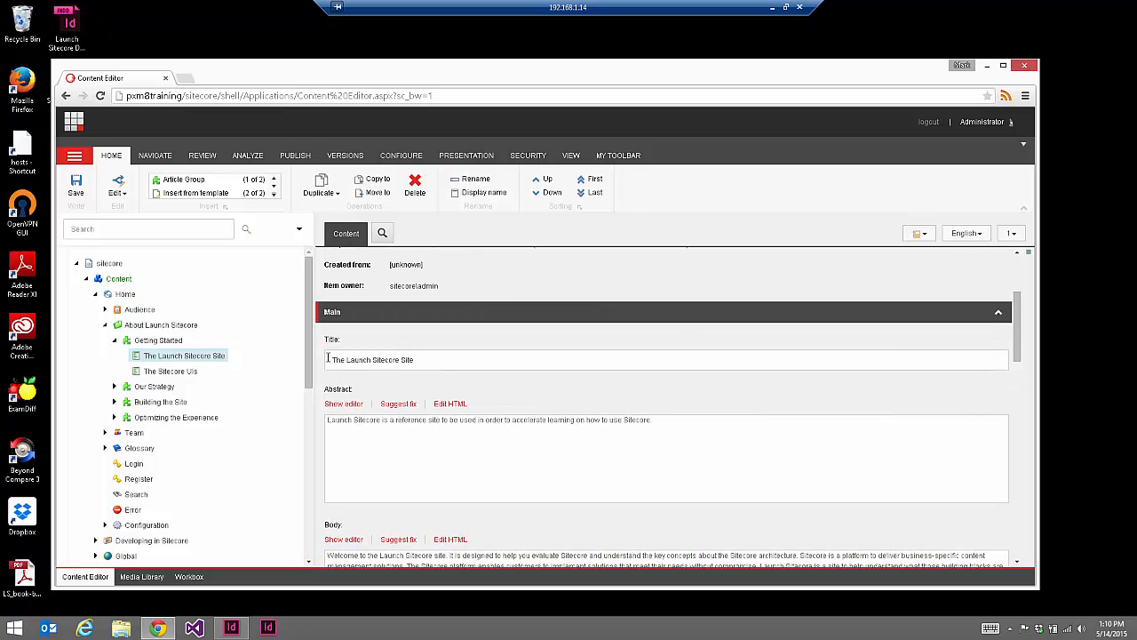
Inspect the HTML source of the Abstract field, close it without changes, and highlight the abstract text in a widened content area
left_click(449, 405)
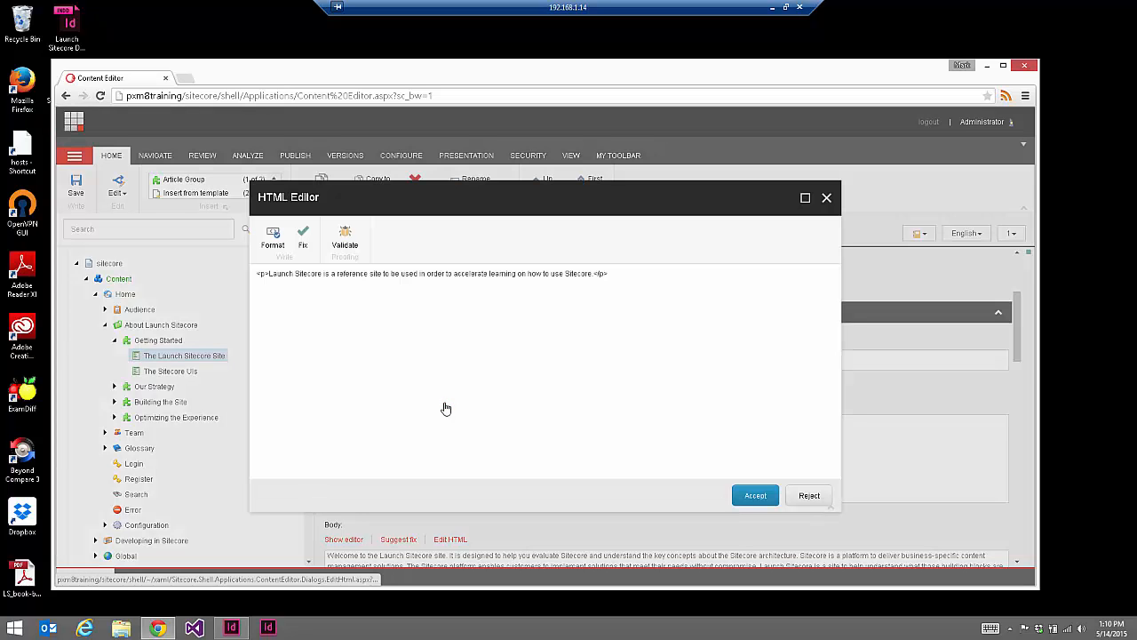
left_click_drag(260, 273, 269, 274)
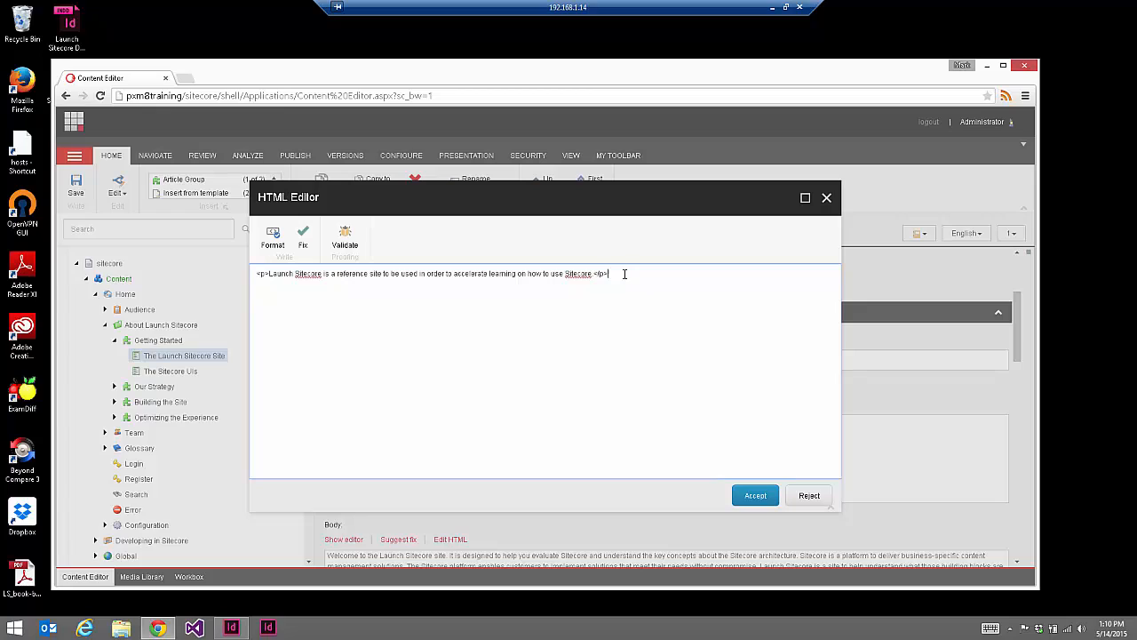
left_click_drag(667, 273, 256, 276)
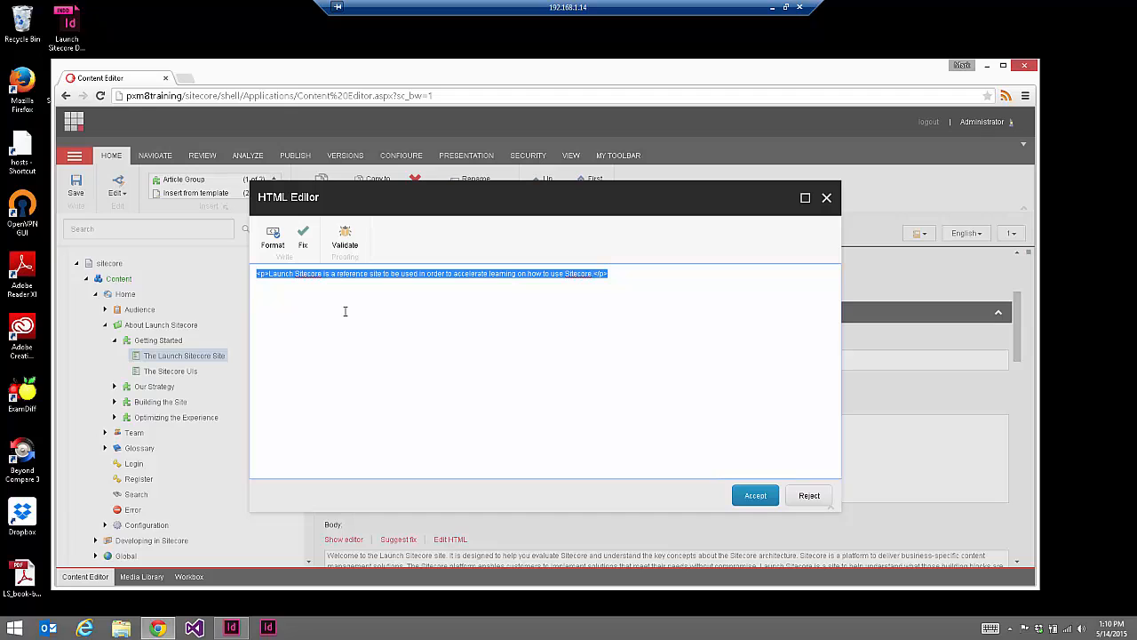
left_click(828, 200)
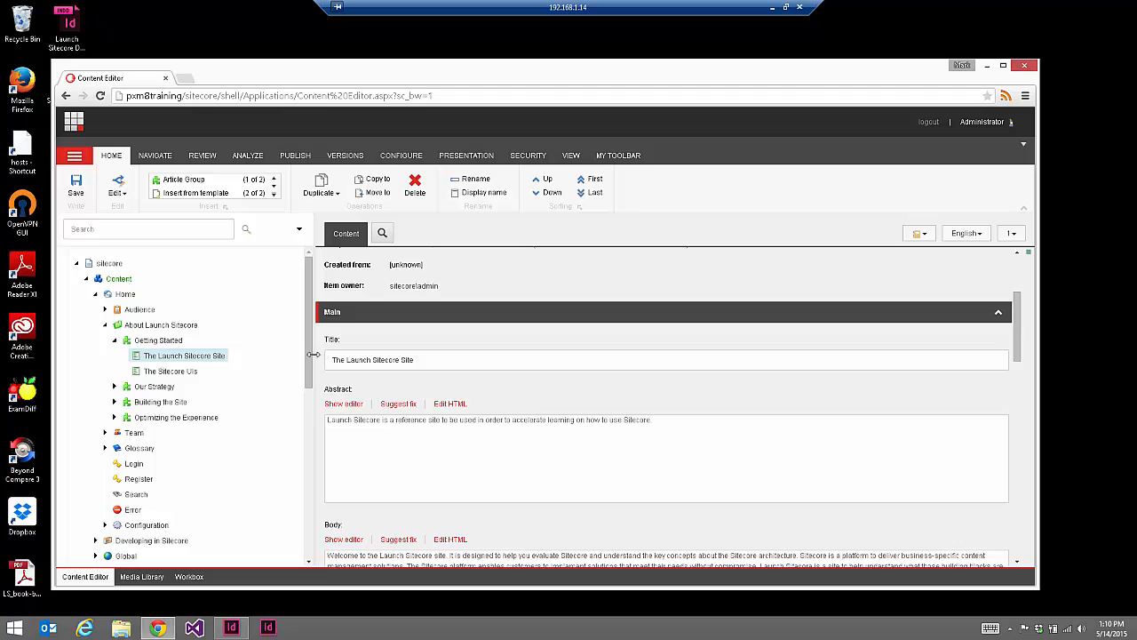
left_click_drag(313, 354, 282, 354)
left_click_drag(299, 420, 664, 447)
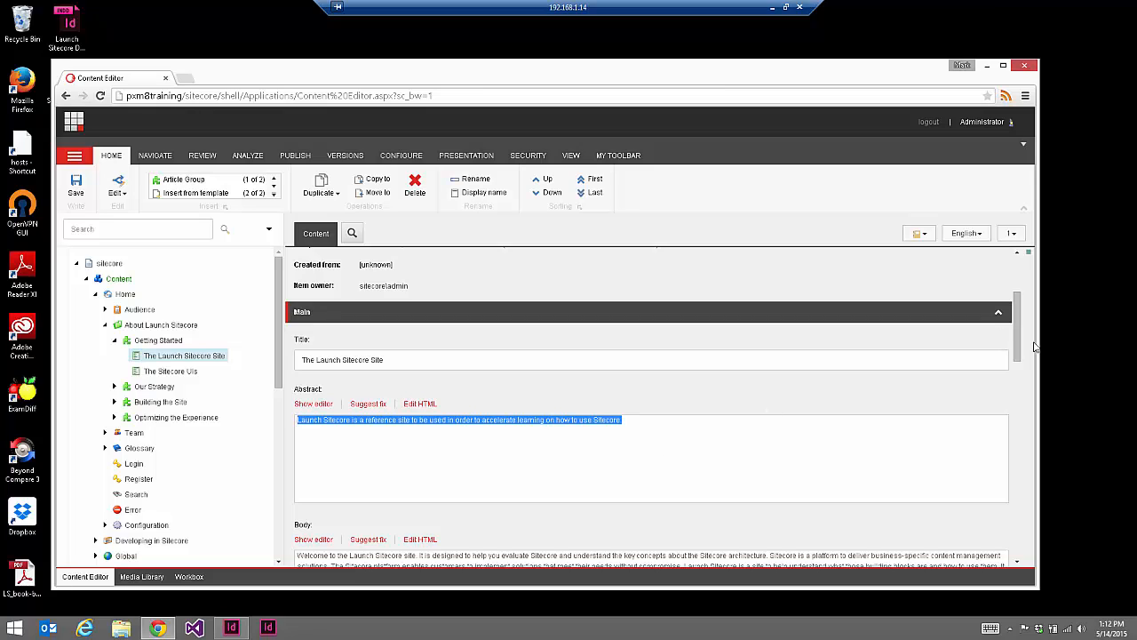
Open the item's Article template and, from its inheritance list, open the base template Title Abstract and Text
scroll(1021, 351, "up", 3)
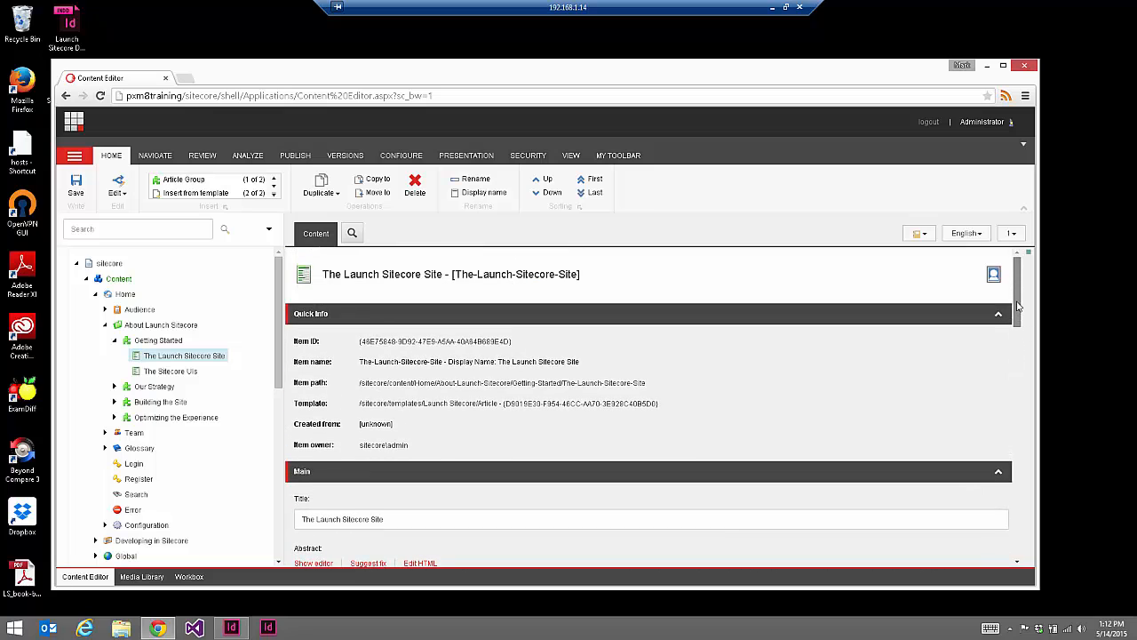
left_click(418, 405)
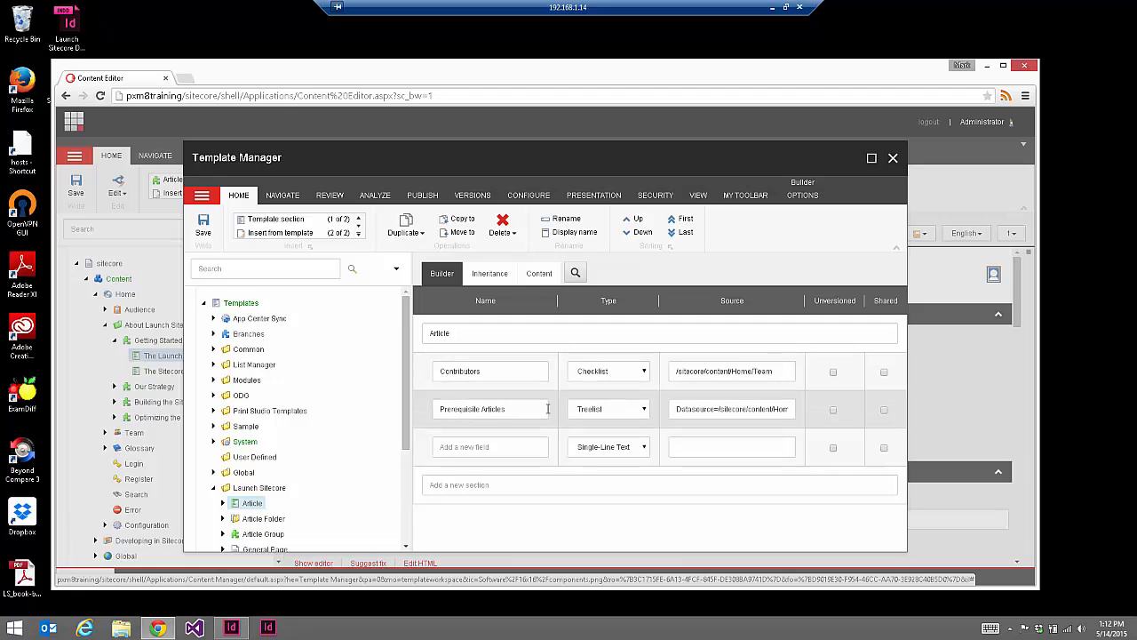
left_click(502, 275)
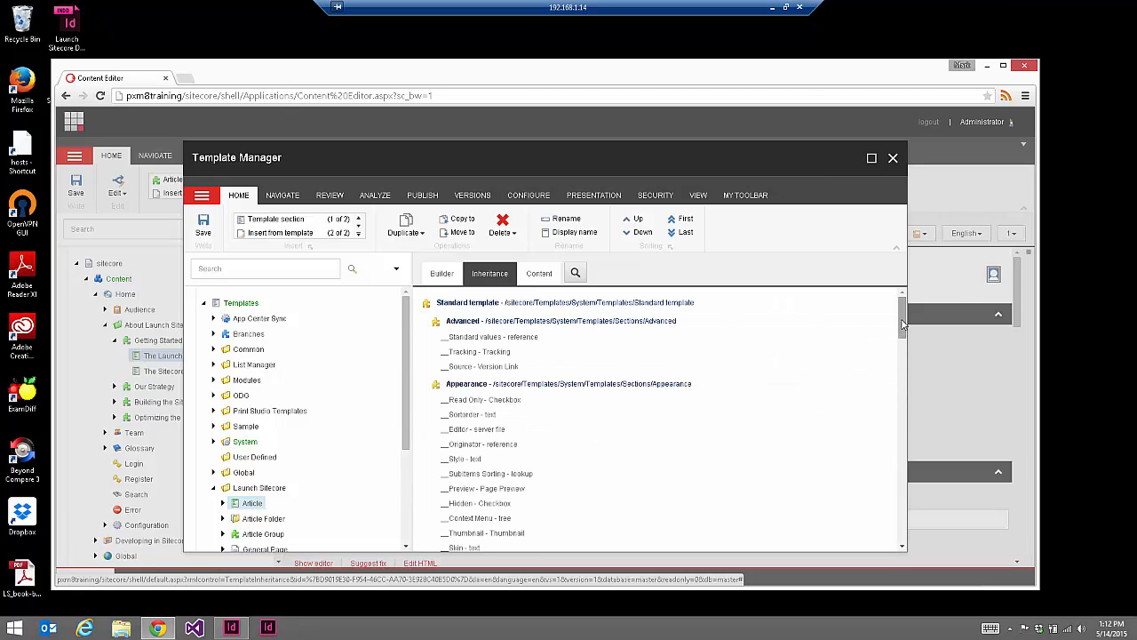
left_click_drag(902, 325, 891, 544)
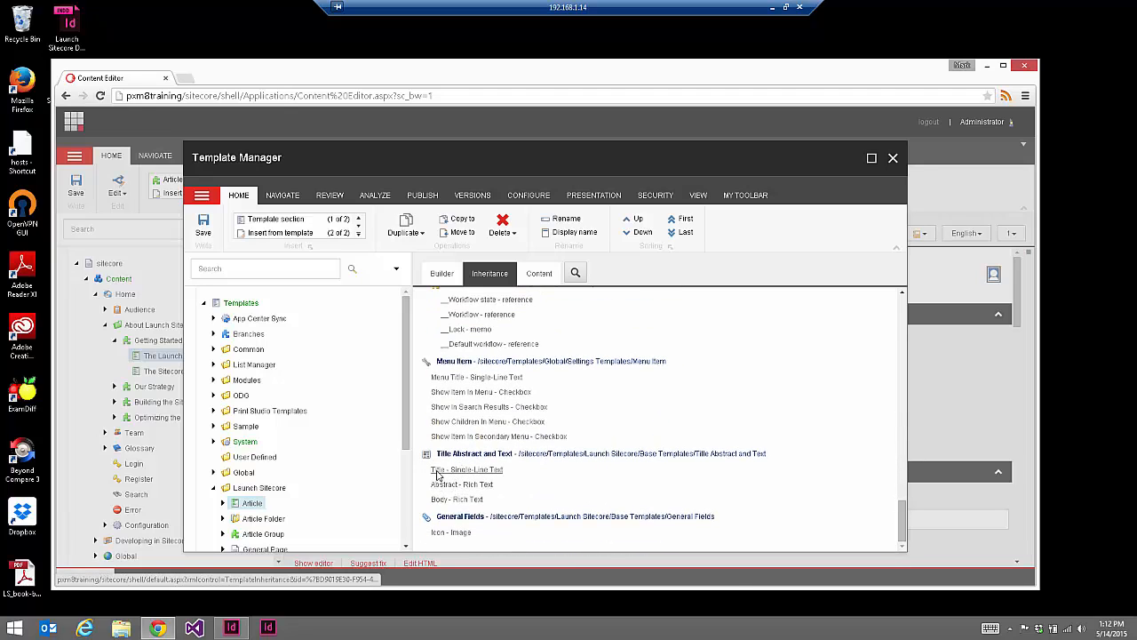
left_click(600, 455)
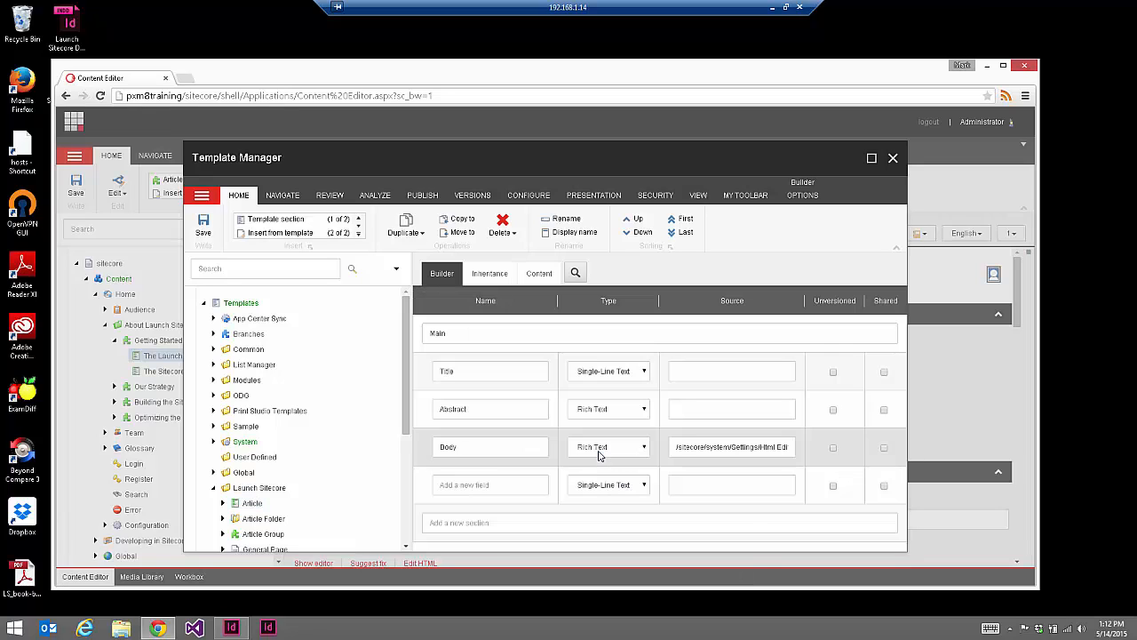
Change the Abstract field's type to Multi-Line Text, save the template and close the Template Manager
left_click(480, 414)
double_click(463, 410)
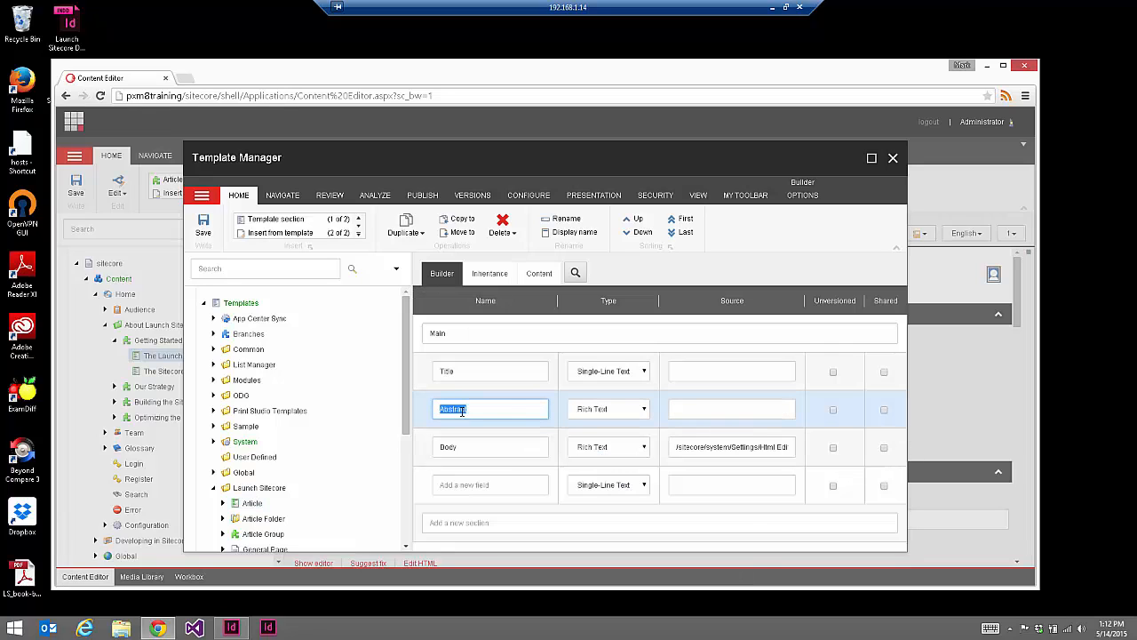
left_click(627, 411)
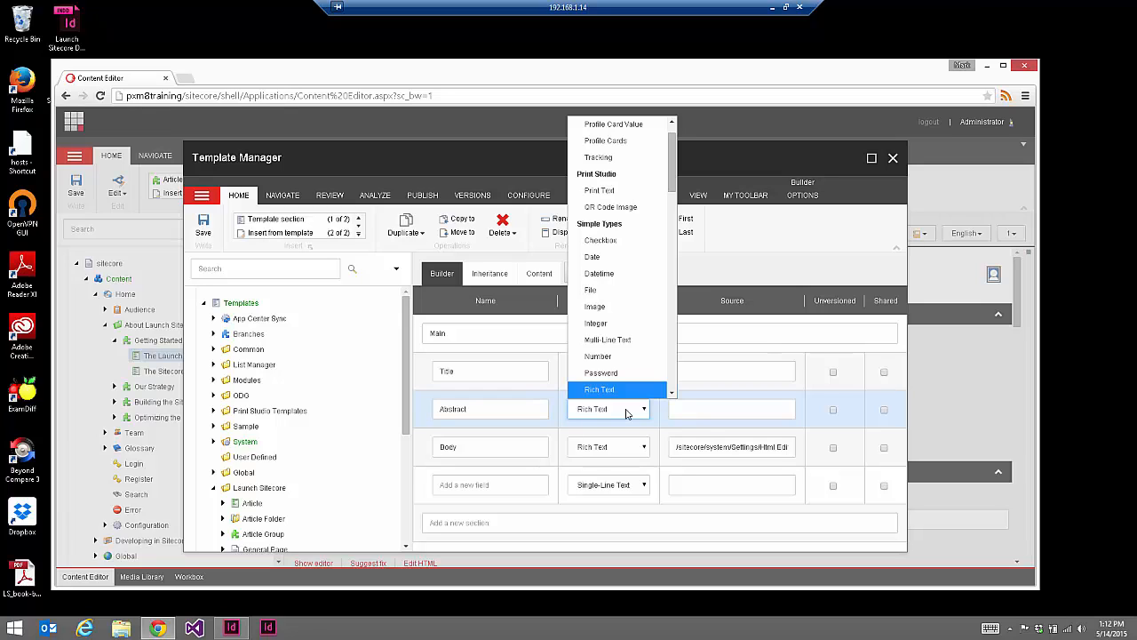
left_click(631, 341)
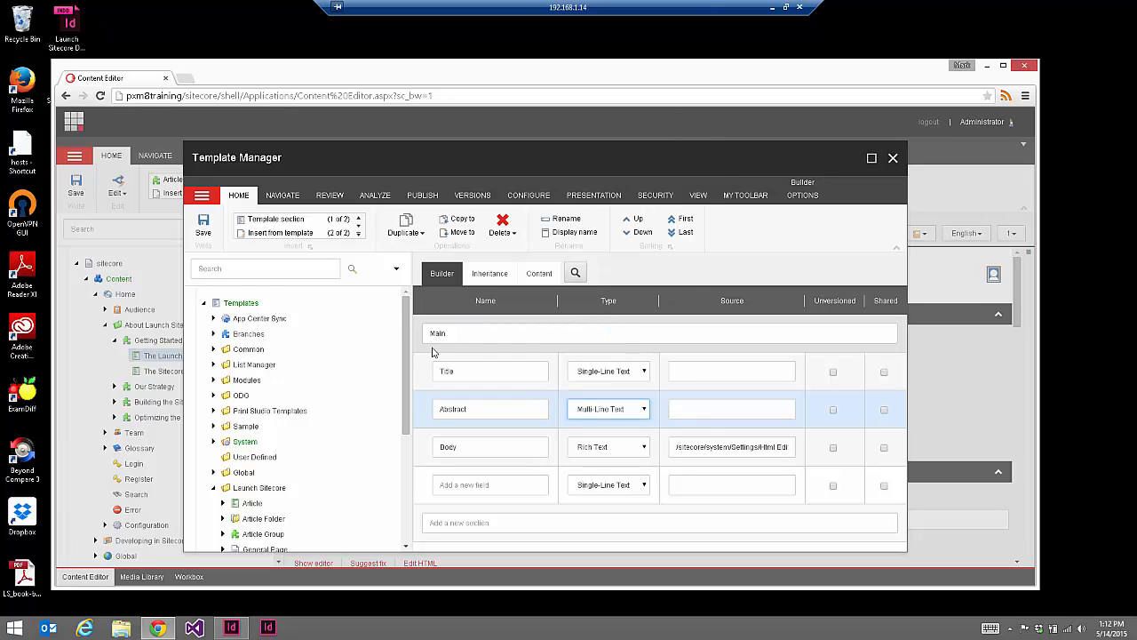
left_click(206, 229)
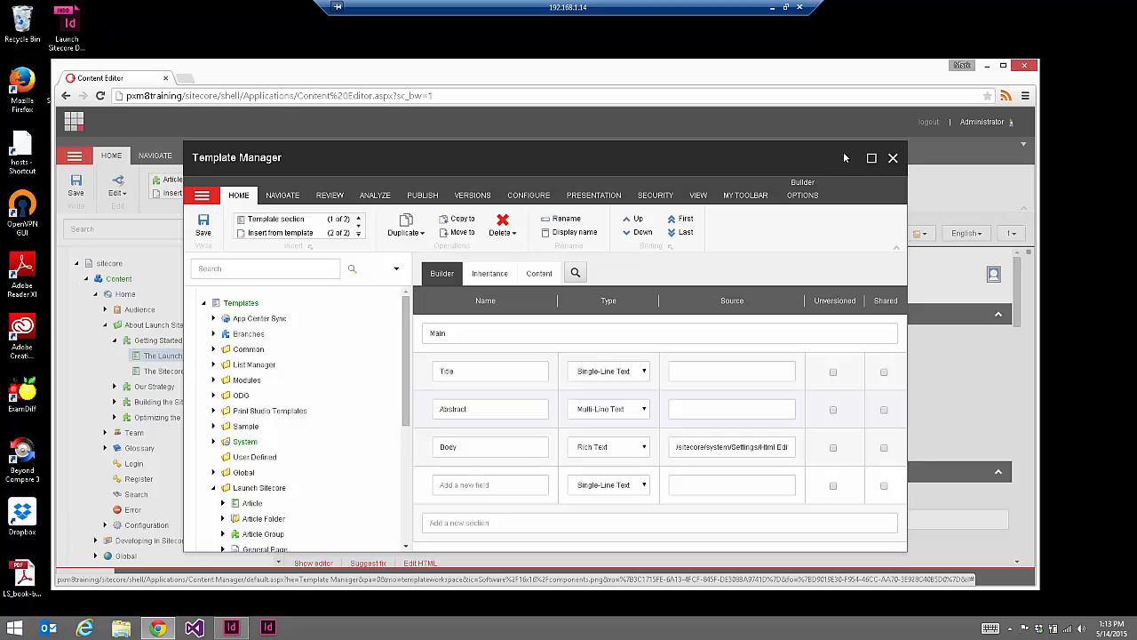
left_click(893, 158)
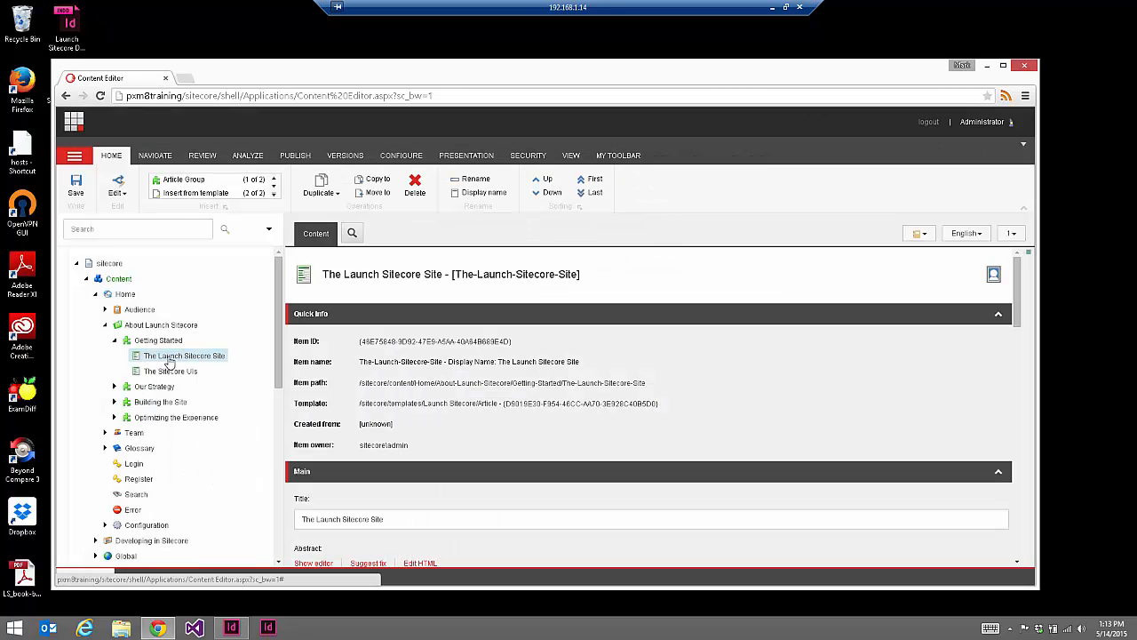
Remove the opening and closing paragraph tags from the Abstract text of The Launch Sitecore Site, keeping the final period
left_click_drag(1018, 307, 1034, 343)
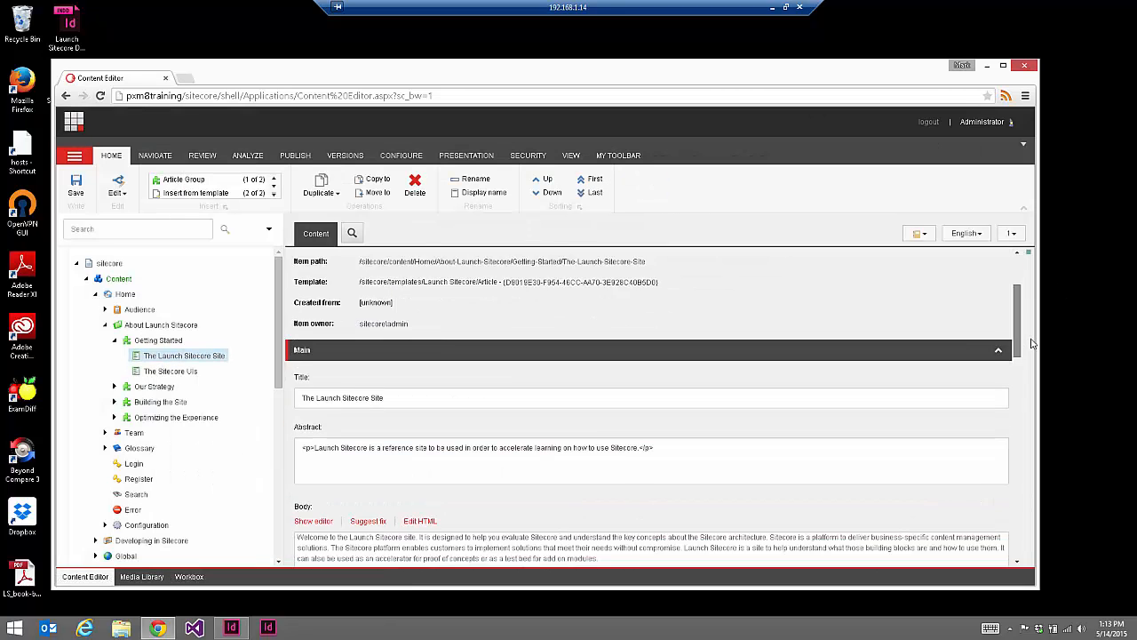
left_click(340, 384)
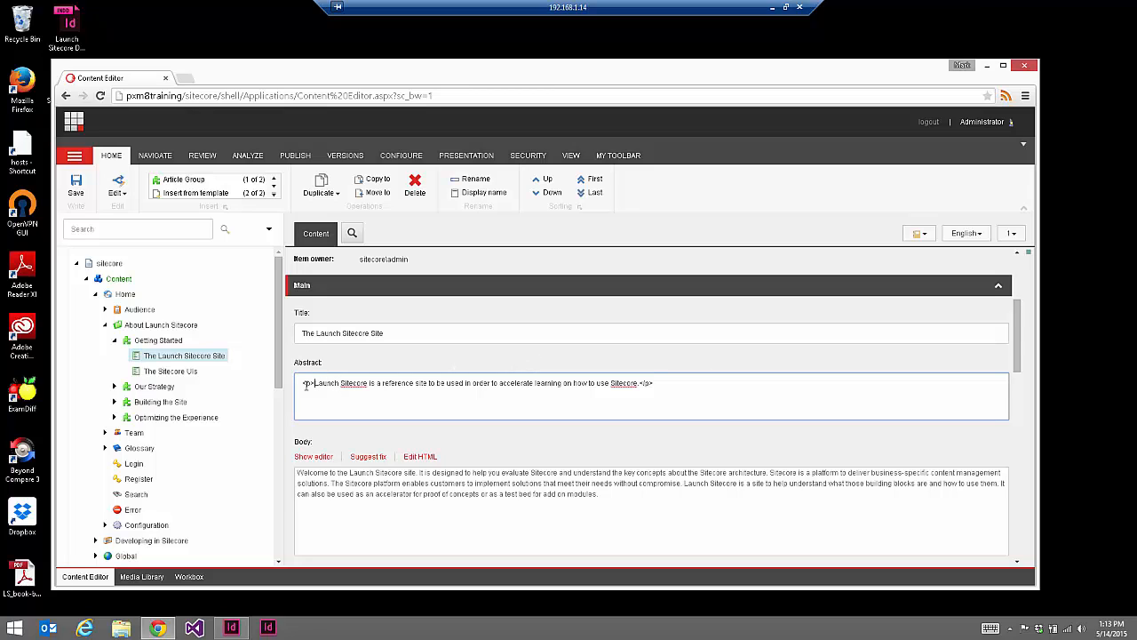
left_click_drag(304, 384, 315, 384)
key("Delete")
left_click(711, 386)
key("BackSpace")
key("BackSpace")
key("BackSpace")
key("BackSpace")
key("BackSpace")
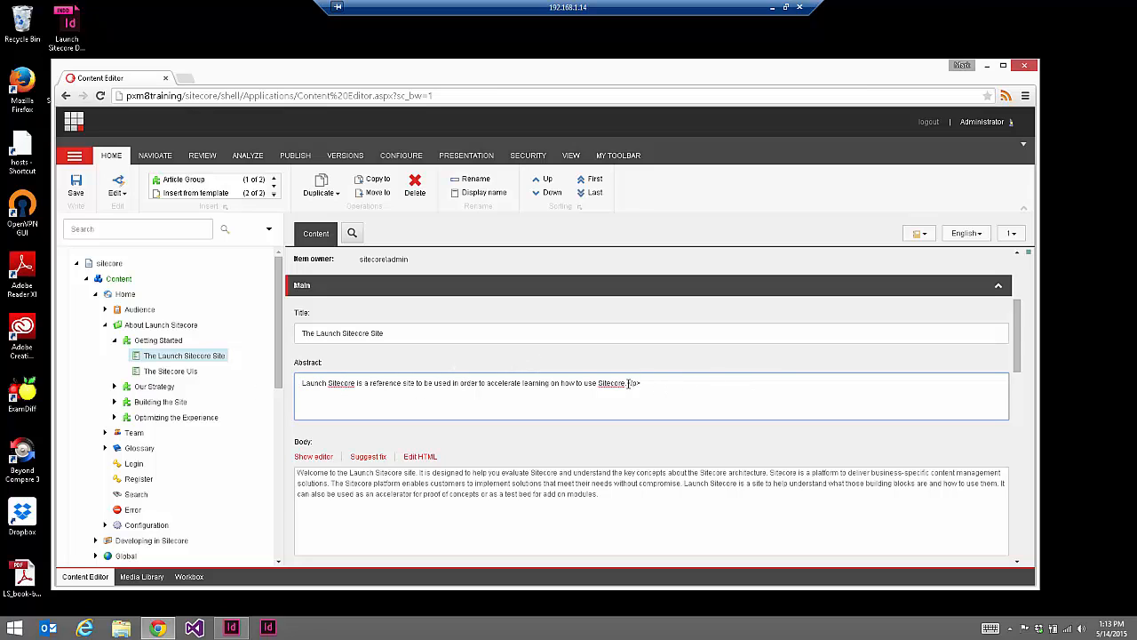
type(".")
left_click(331, 353)
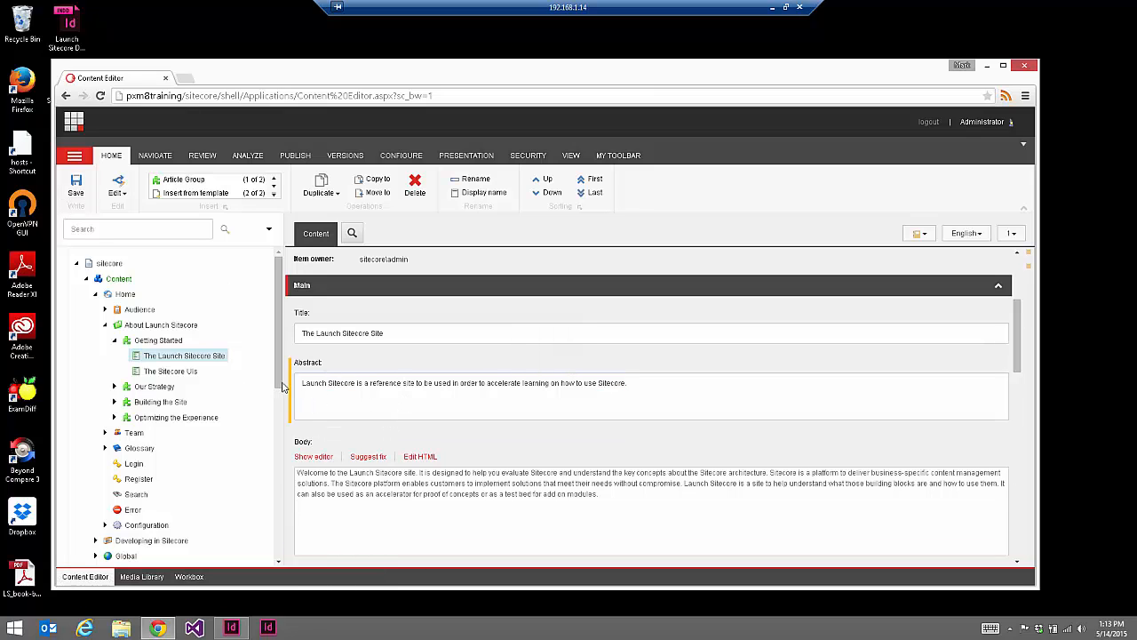
Check the validation marker beside the Abstract field and the field's plain text
mouse_move(291, 399)
left_click_drag(300, 383, 780, 388)
left_click(746, 384)
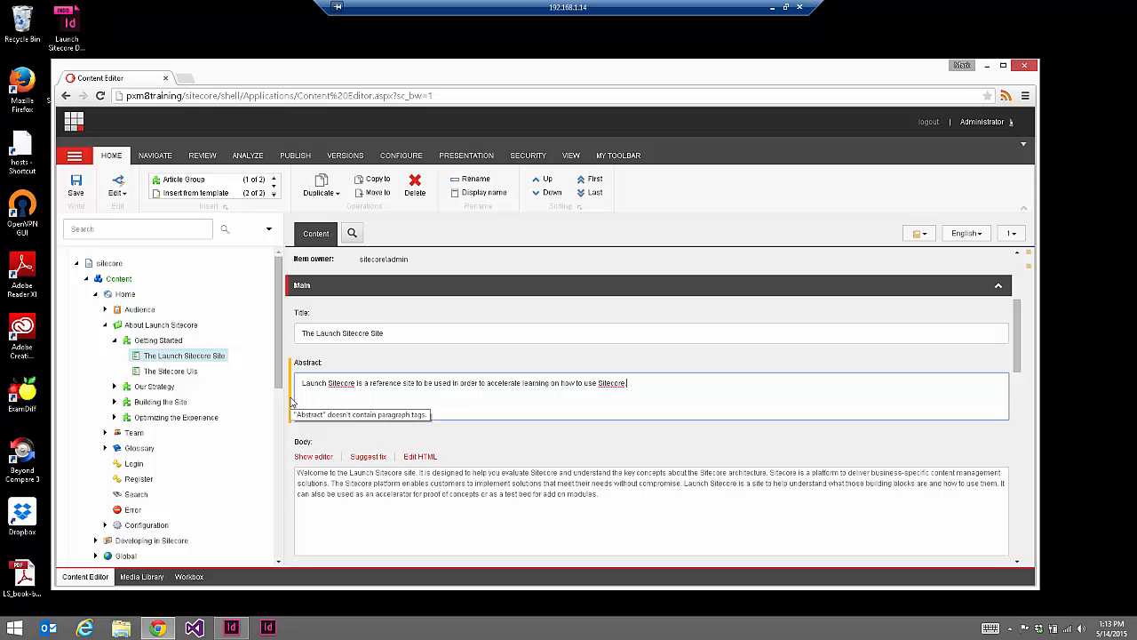
Examine the Contributors field in the item's Article section
left_click_drag(1017, 338, 1002, 447)
scroll(1003, 447, "down", 2)
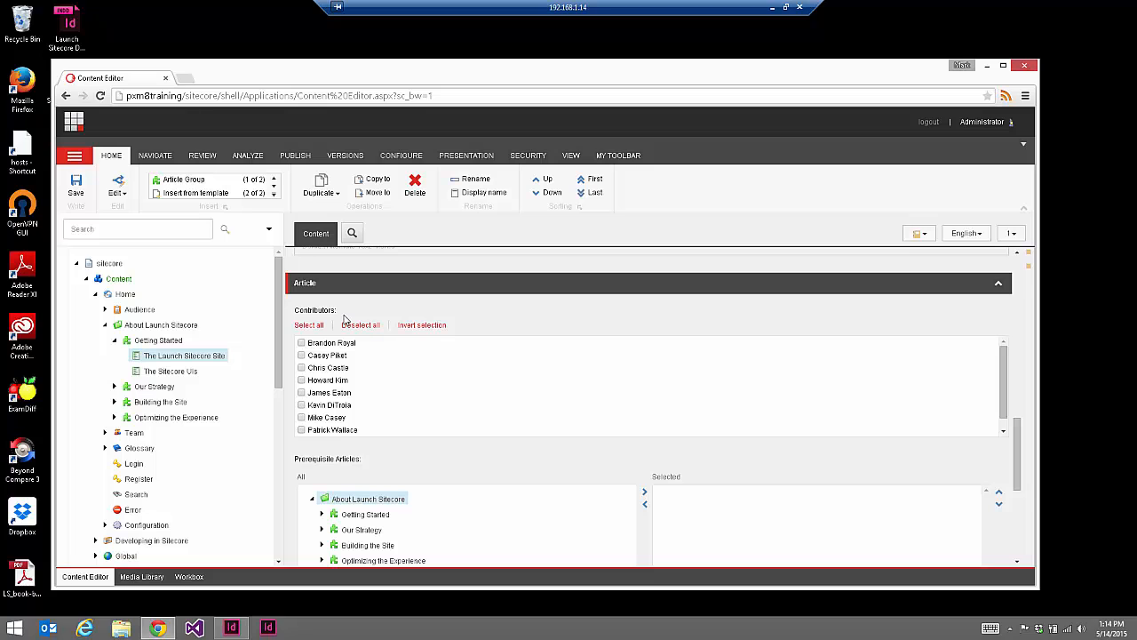
Look through the other fields of The Launch Sitecore Site item around its Article section
left_click(1019, 400)
left_click_drag(1019, 400, 1021, 316)
scroll(1022, 320, "down", 1)
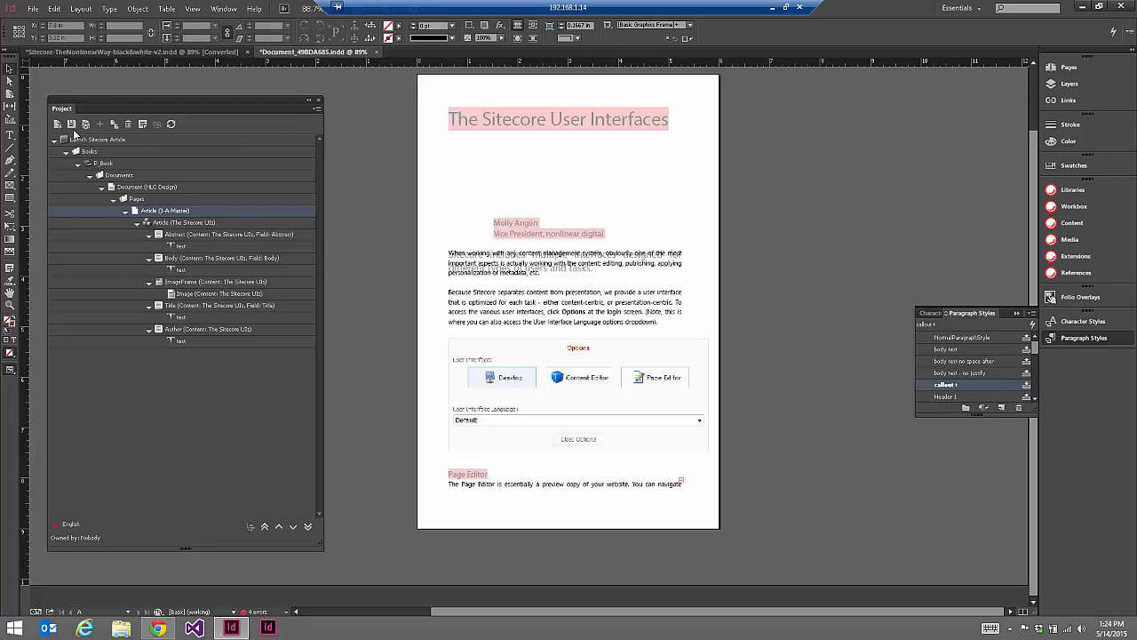
In InDesign, lower the top edge of the article's Body frame to about 4.25 in, below the Abstract text
double_click(590, 271)
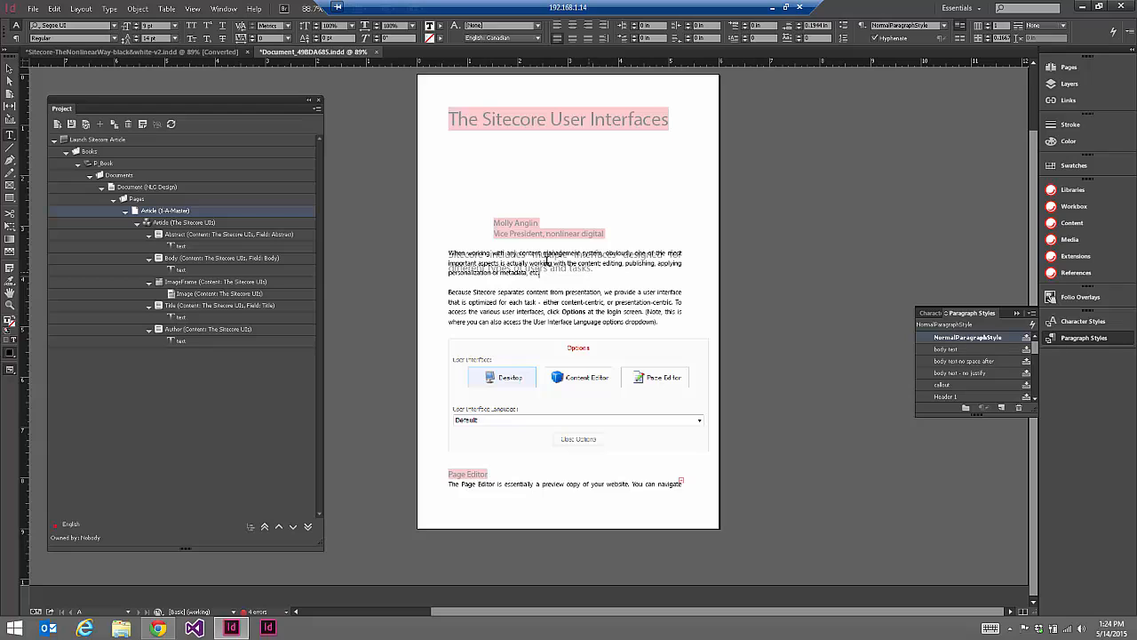
left_click(8, 68)
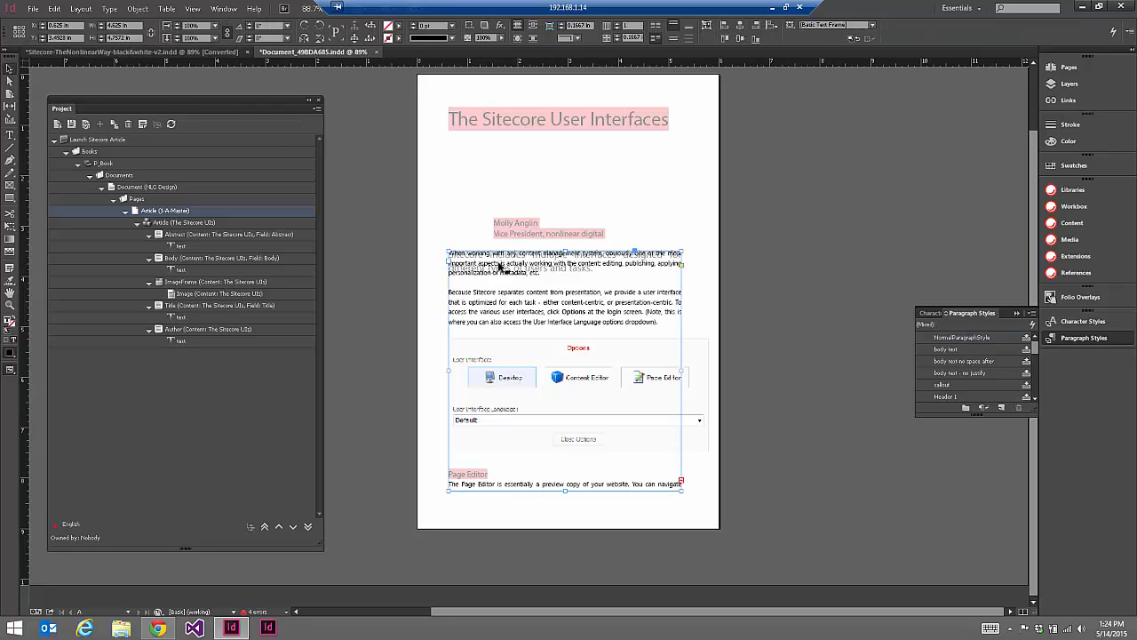
left_click_drag(563, 251, 569, 281)
left_click(560, 271)
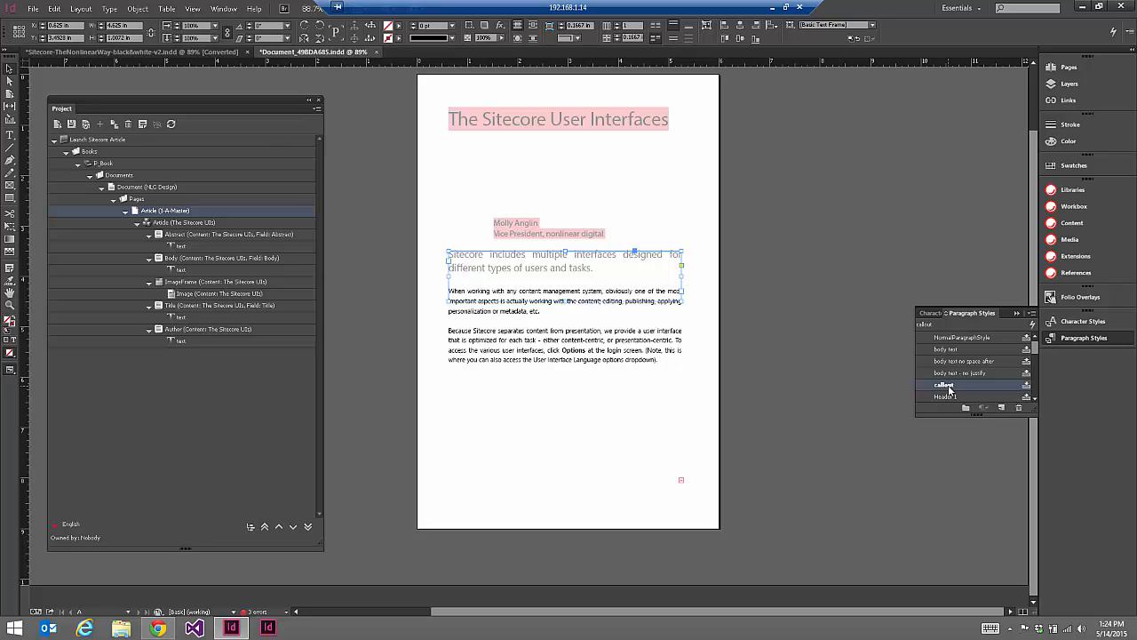
Raise the Body frame's top edge over the Abstract to about 3.44 in, return it below the Abstract and select the Abstract frame
left_click(565, 290)
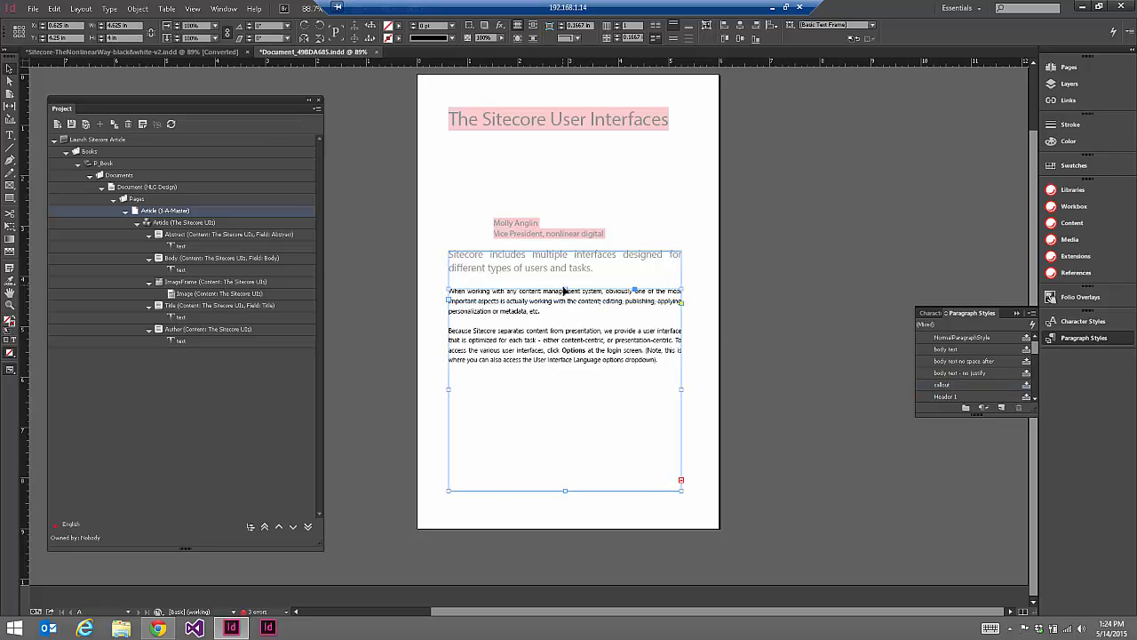
left_click_drag(565, 290, 566, 248)
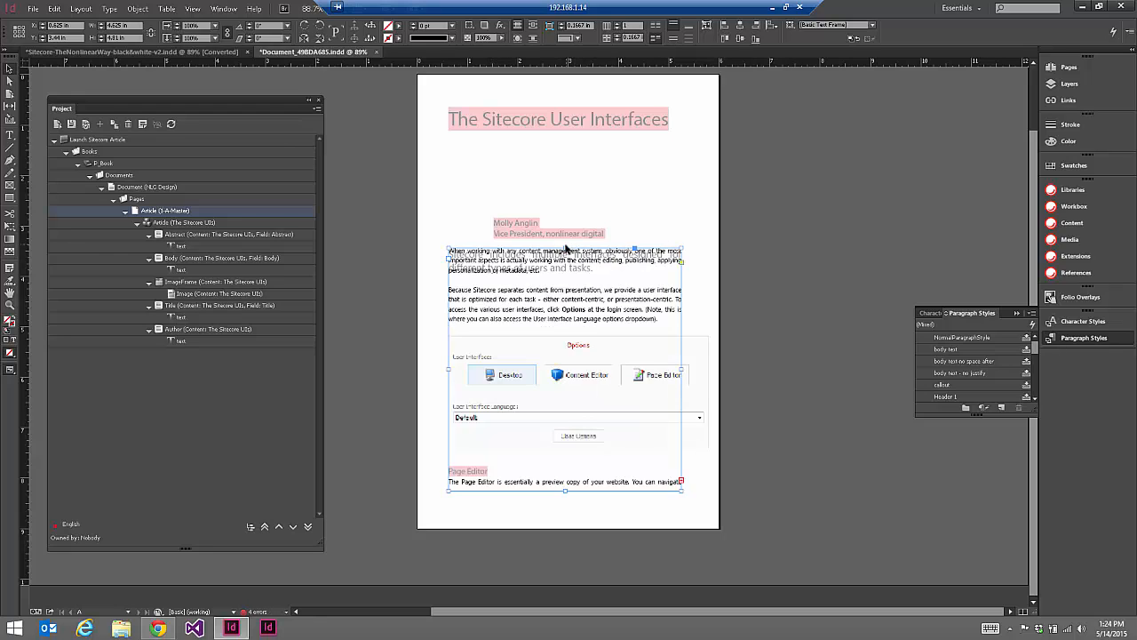
left_click_drag(567, 248, 582, 299)
left_click(565, 272)
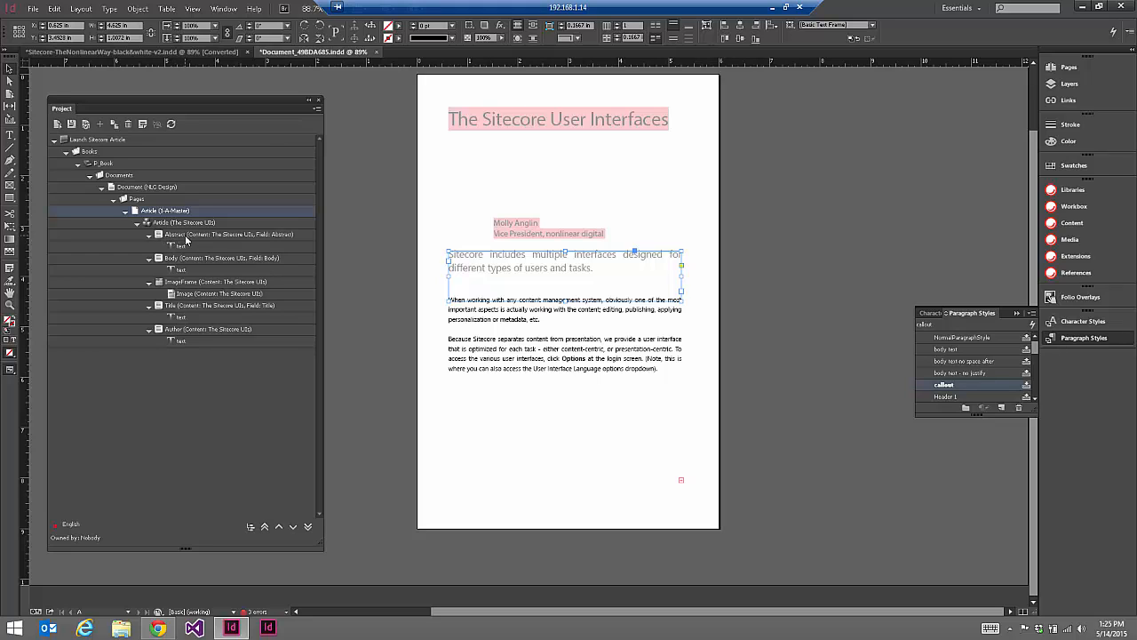
Increase the Abstract frame's bottom inset spacing by four increments in Text Frame Options
right_click(591, 265)
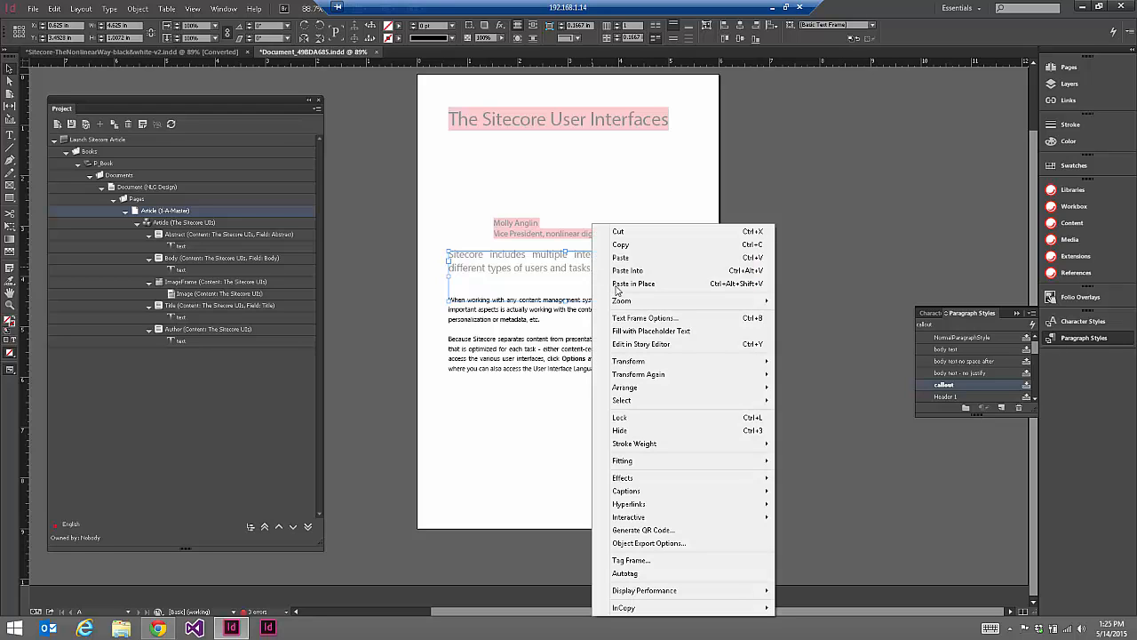
left_click(656, 318)
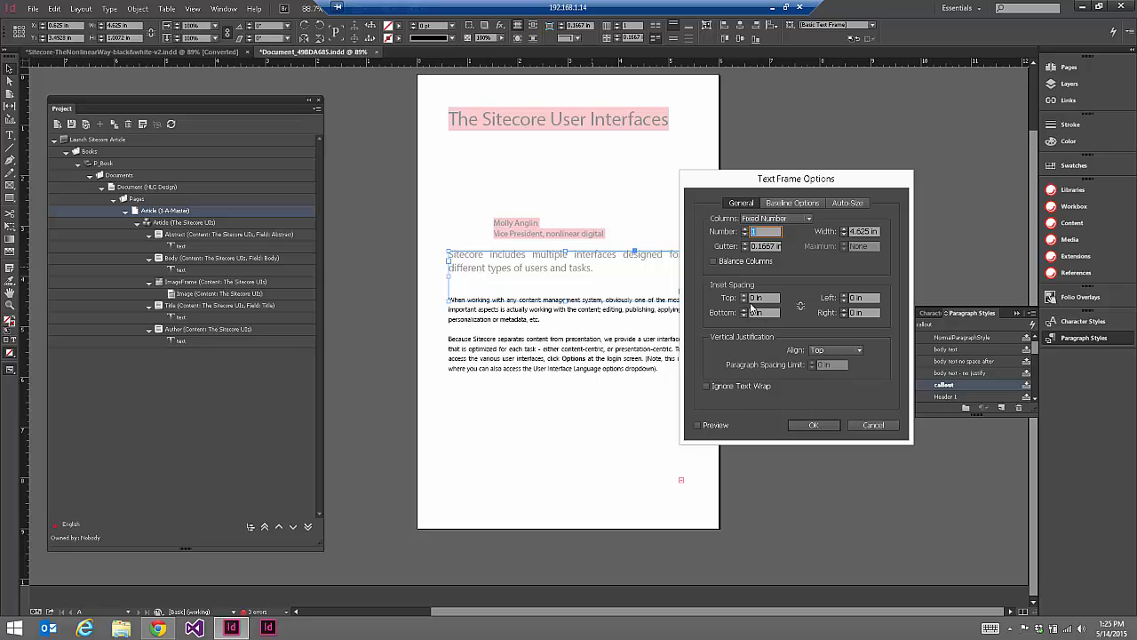
left_click_drag(750, 187, 687, 188)
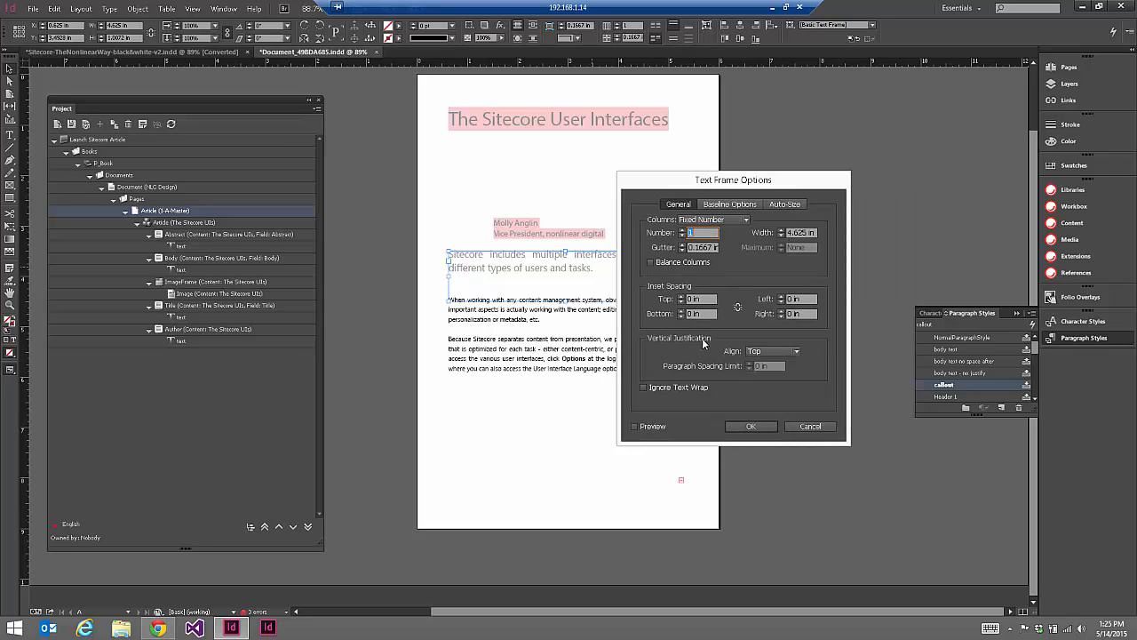
left_click(682, 311)
left_click(682, 311)
left_click(681, 311)
left_click(682, 311)
left_click(750, 426)
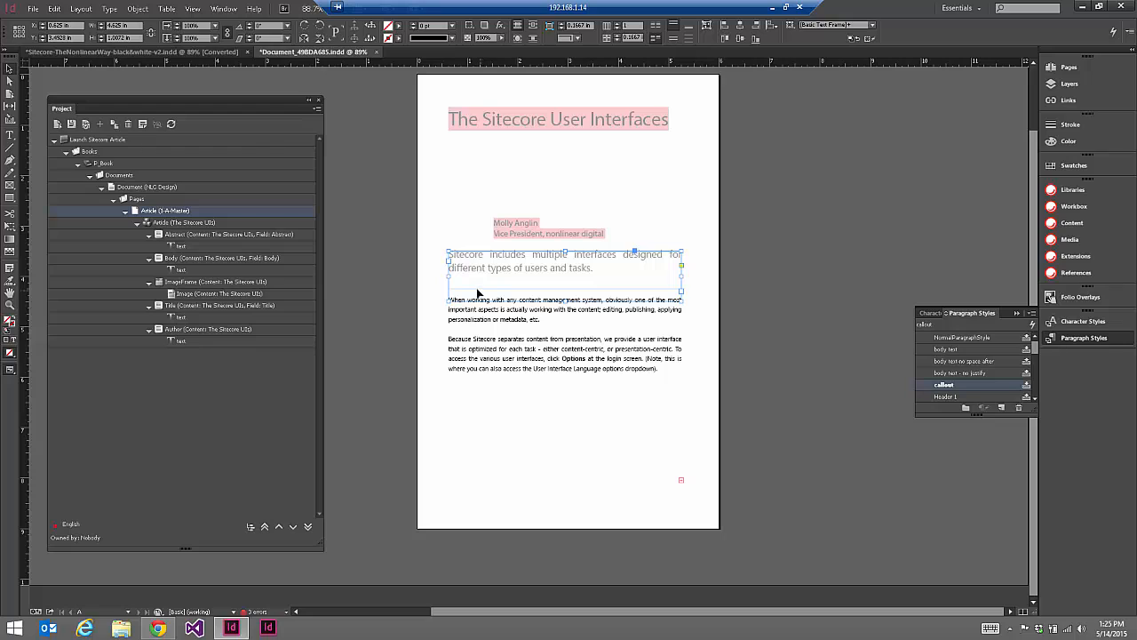
Lower the Body frame's top edge to about 4.68 in and fit the Abstract frame to its content
left_click(567, 332)
left_click_drag(566, 302, 564, 316)
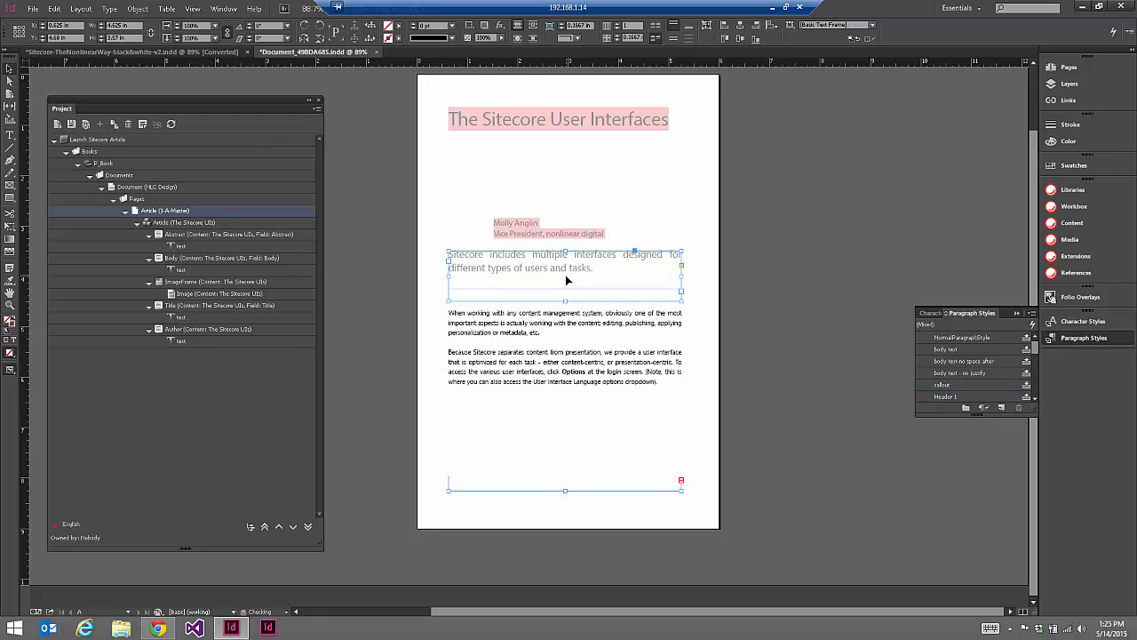
left_click(565, 274)
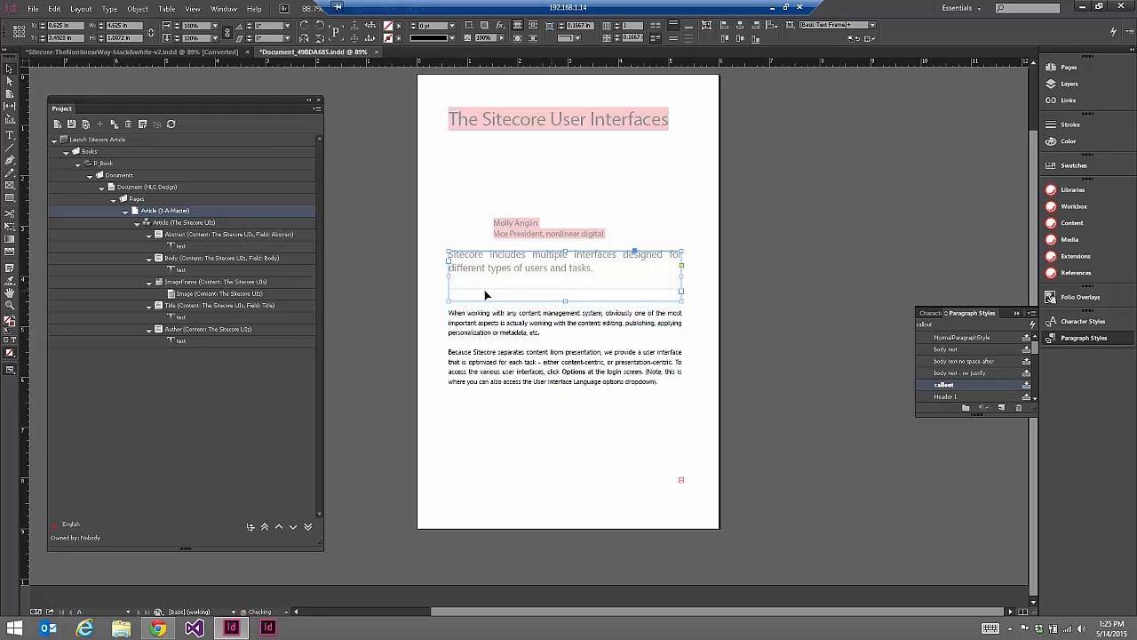
right_click(569, 274)
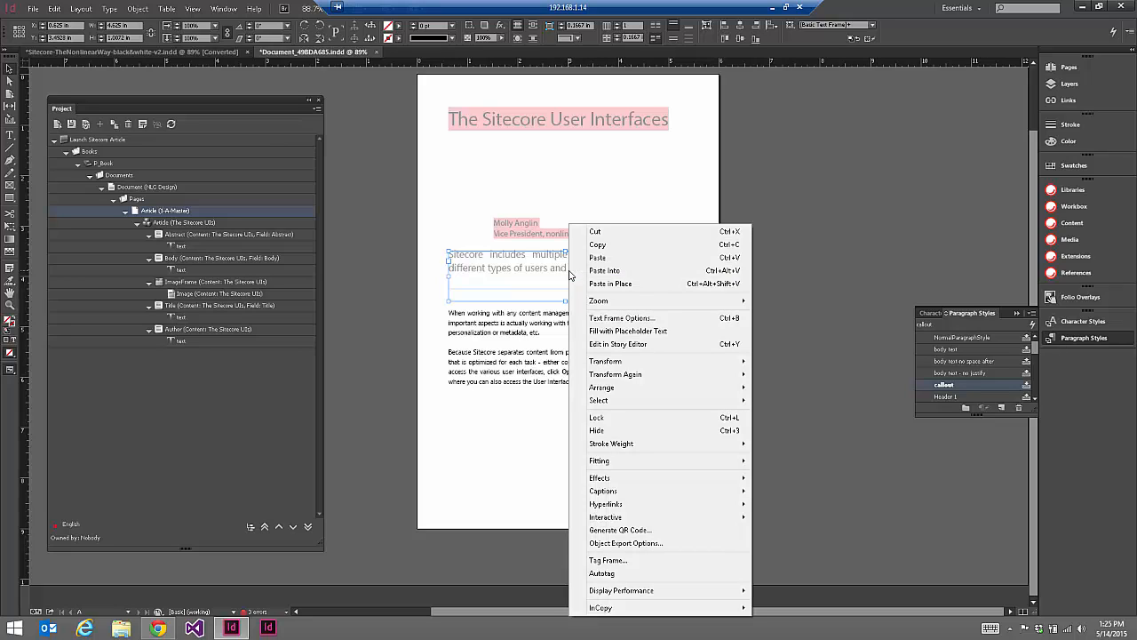
mouse_move(680, 459)
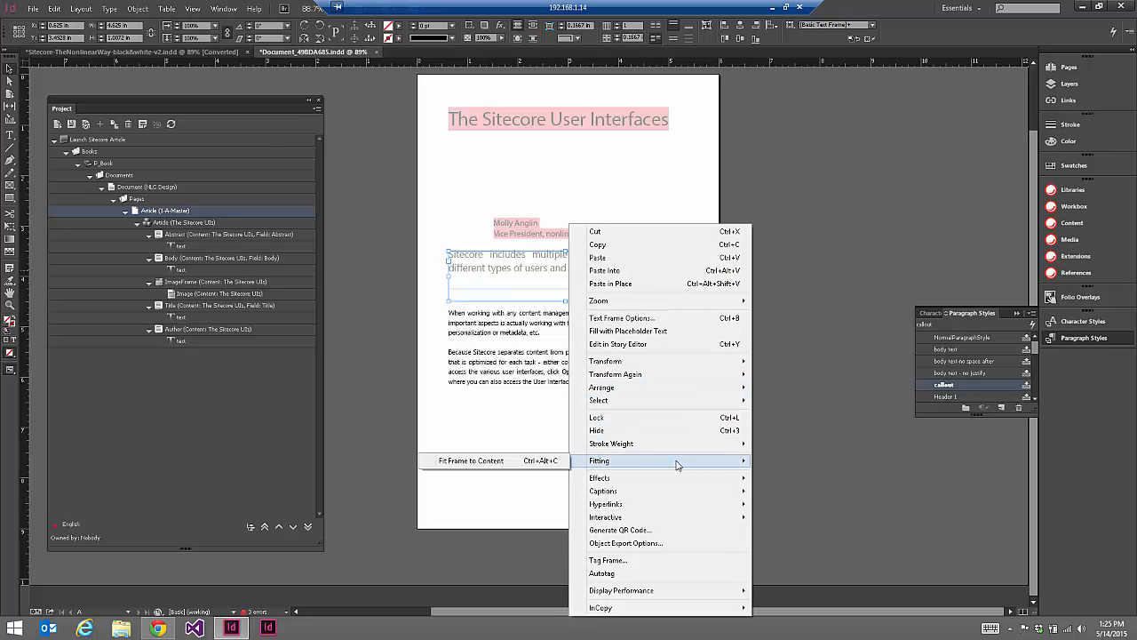
left_click(515, 460)
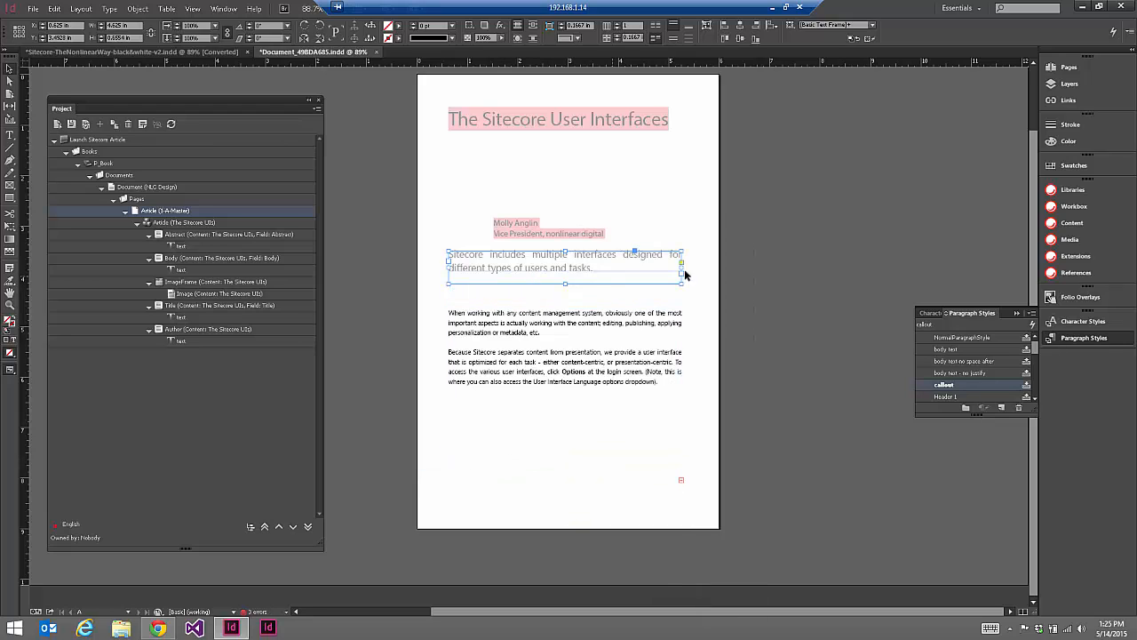
Test the Abstract's text wrap by raising the Body frame's top edge to about 3.49 in and lowering it beneath the Abstract again
left_click(714, 270)
left_click(595, 264)
left_click(565, 312)
left_click_drag(564, 313, 564, 253)
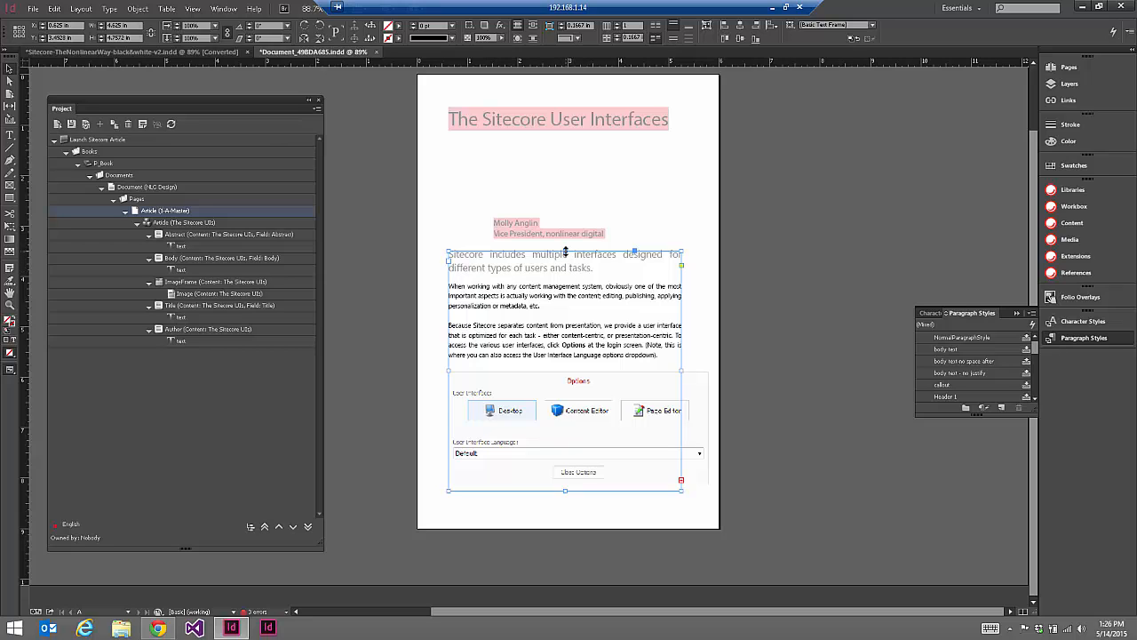
left_click_drag(564, 252, 566, 291)
left_click(564, 266)
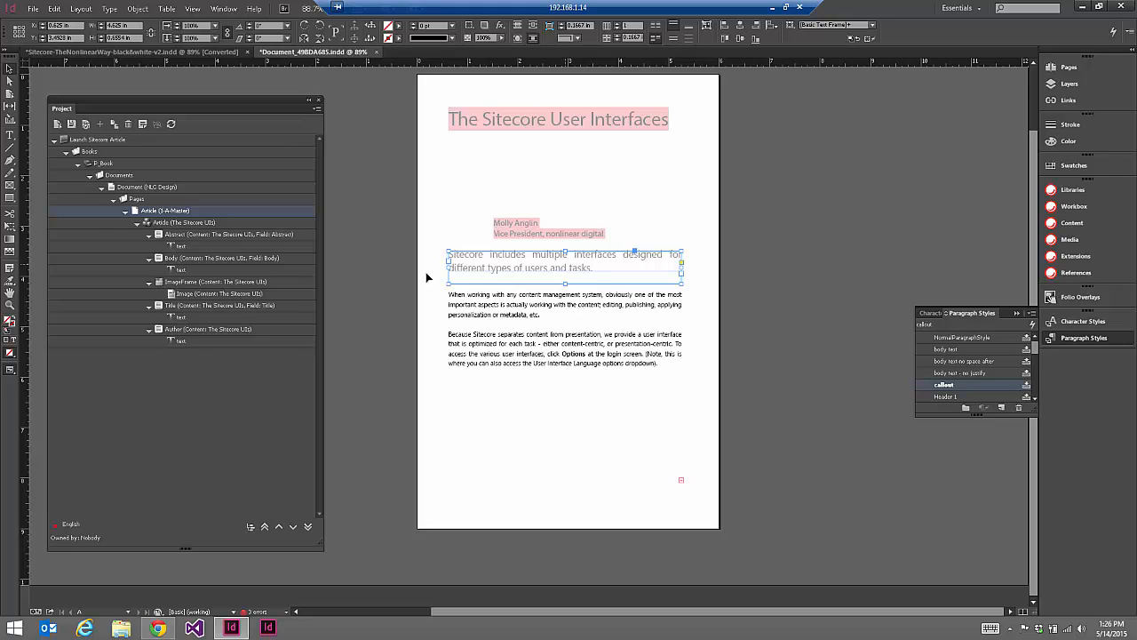
Save only the layout of the Abstract project item, without its content, and reload the Article page
left_click(185, 235)
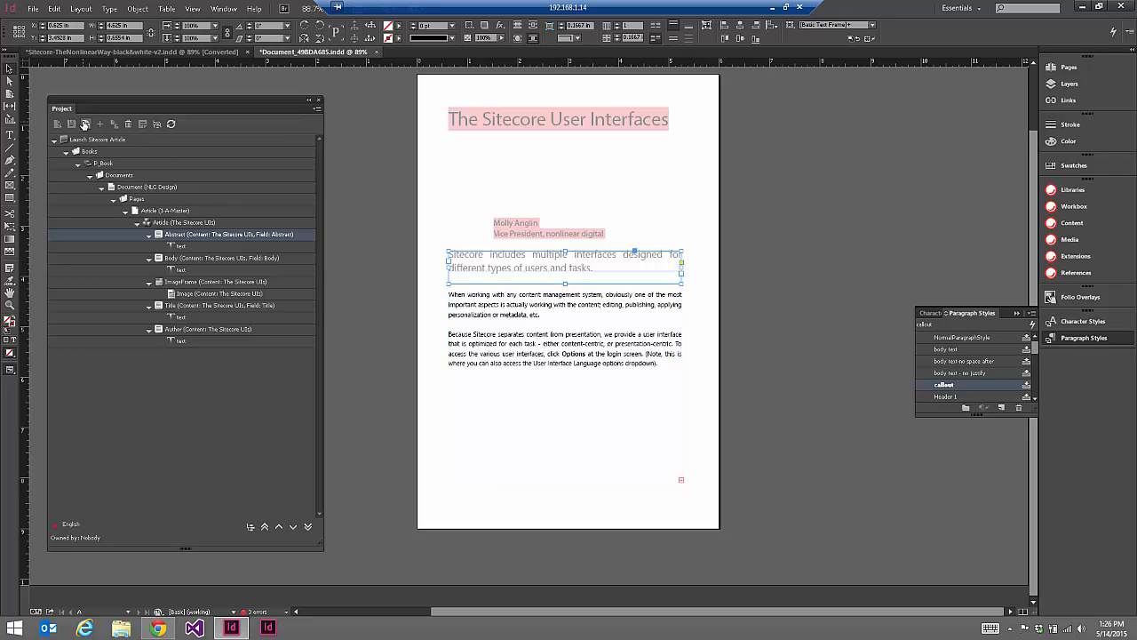
left_click(84, 125)
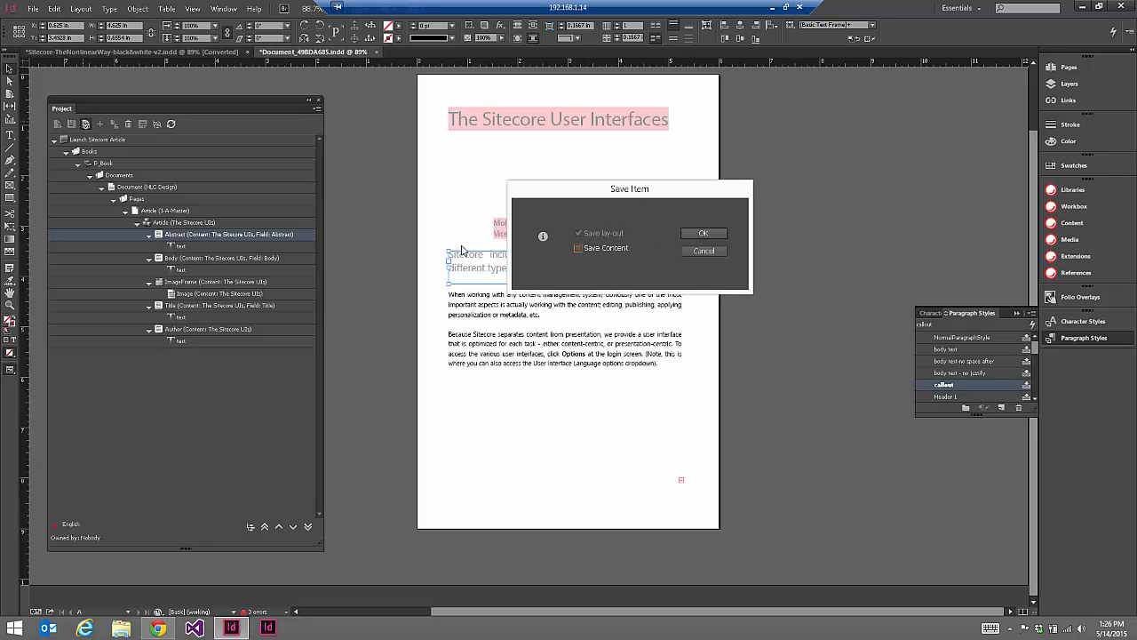
left_click(713, 237)
left_click(177, 211)
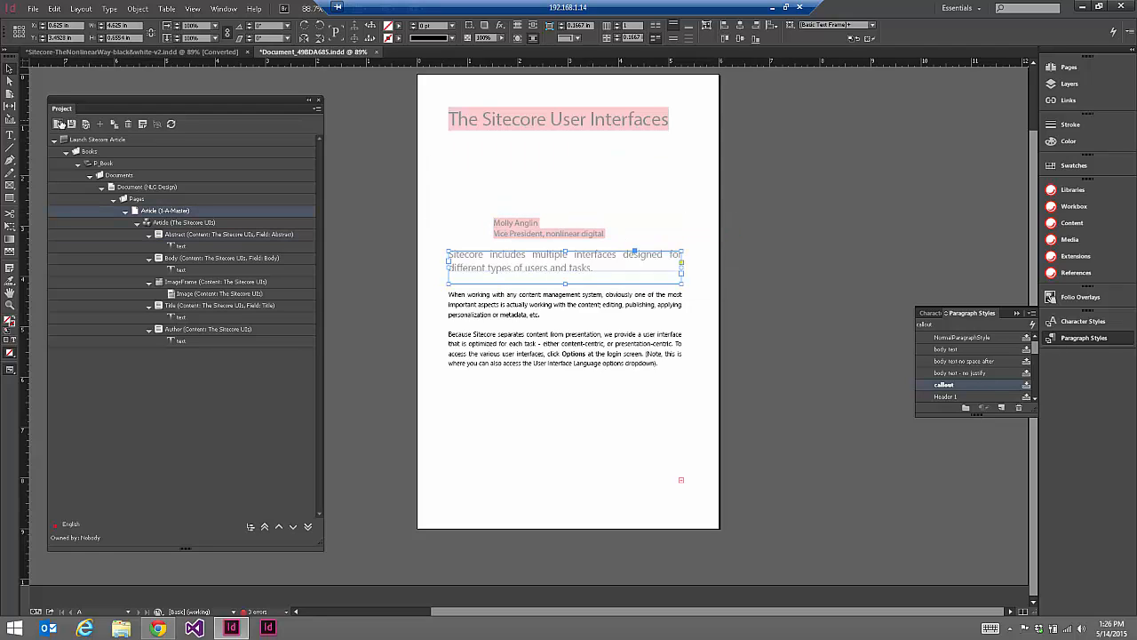
left_click(58, 124)
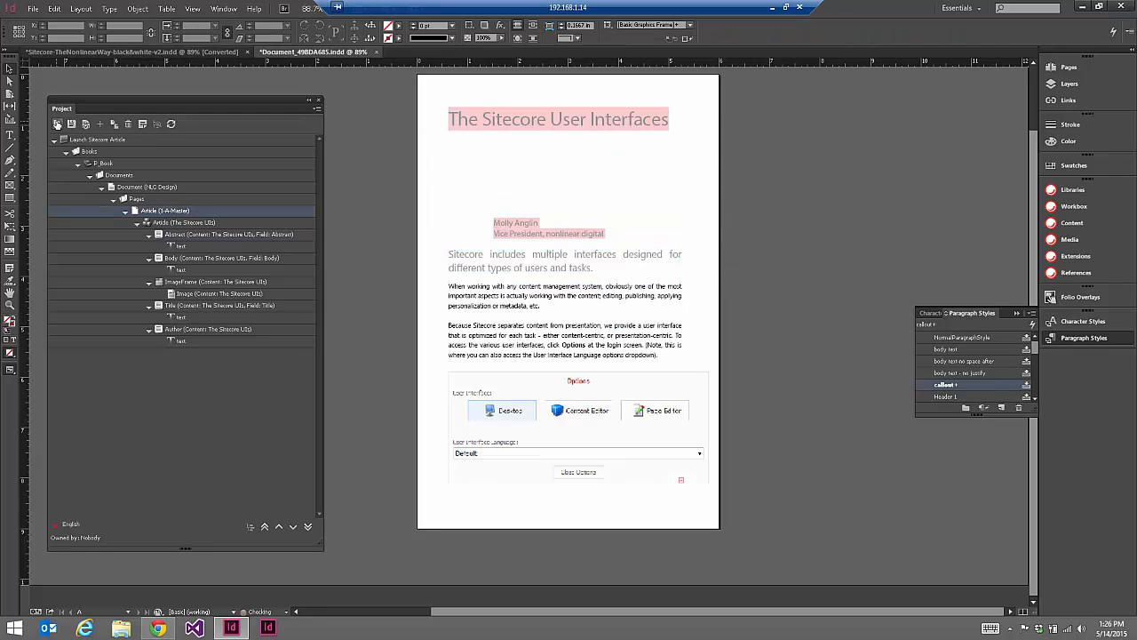
Check how the Body frame overlaps the Abstract frame on the reloaded Article page
left_click(565, 269)
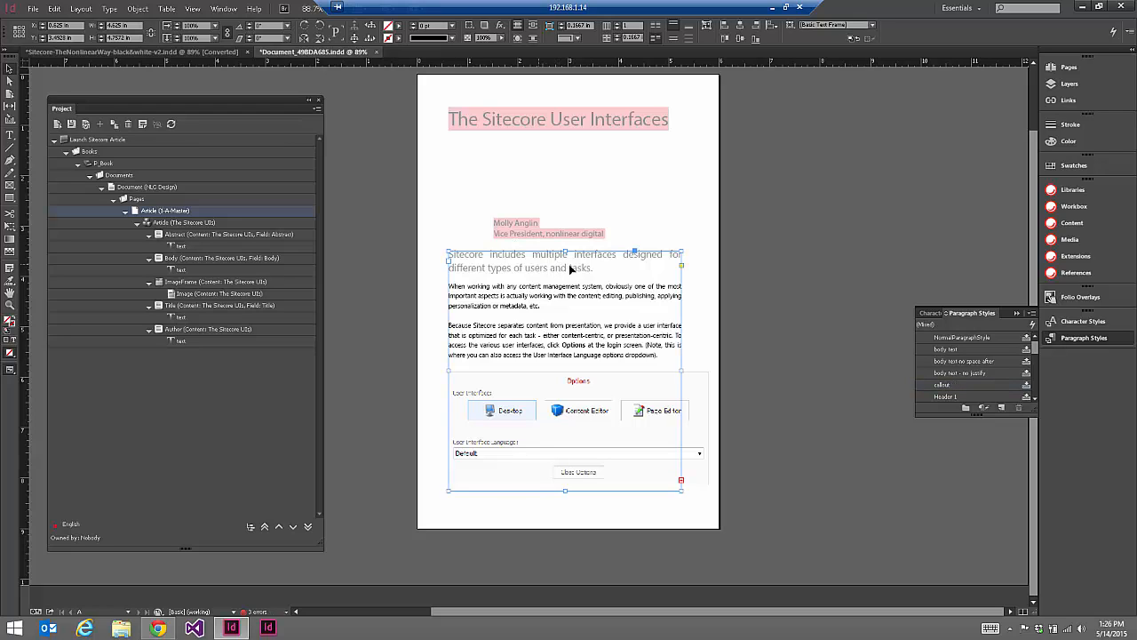
left_click(746, 259)
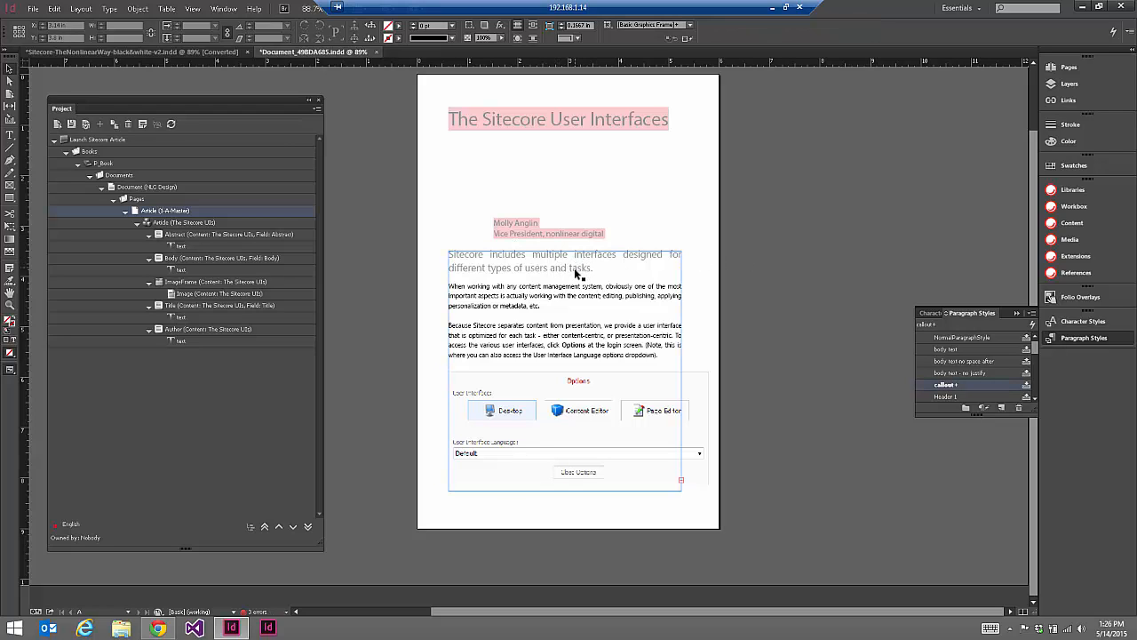
left_click(561, 304)
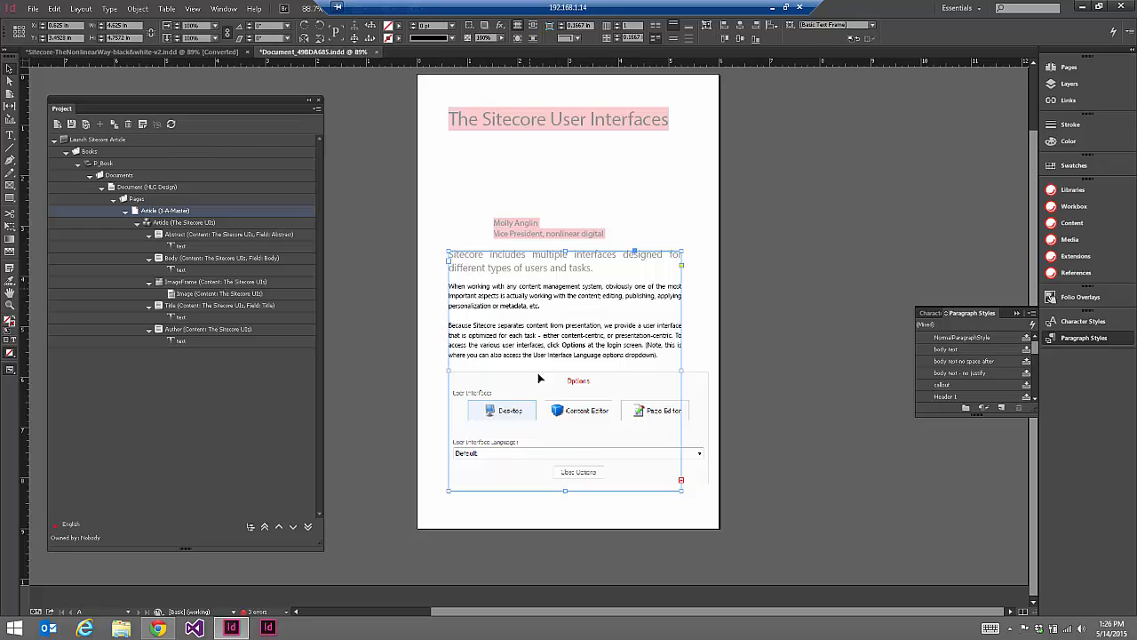
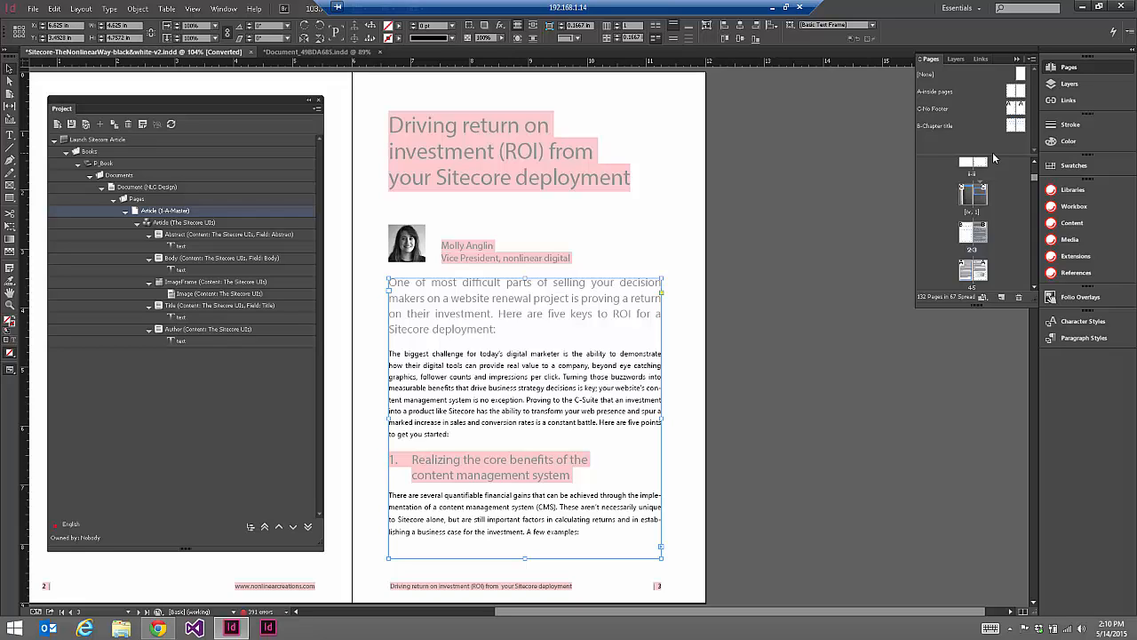
Examine the text frames and applied master pages on pages 4 and 5 of the Sitecore-TheNonlinearWay-black&white-v2.indd document
left_click_drag(995, 157, 983, 239)
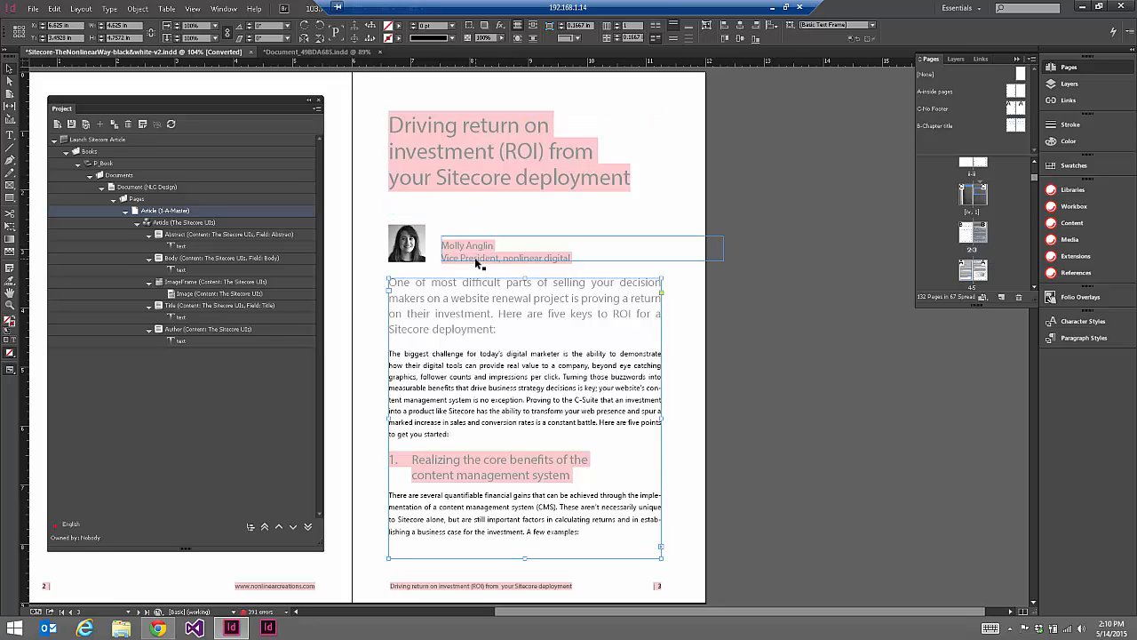
double_click(962, 275)
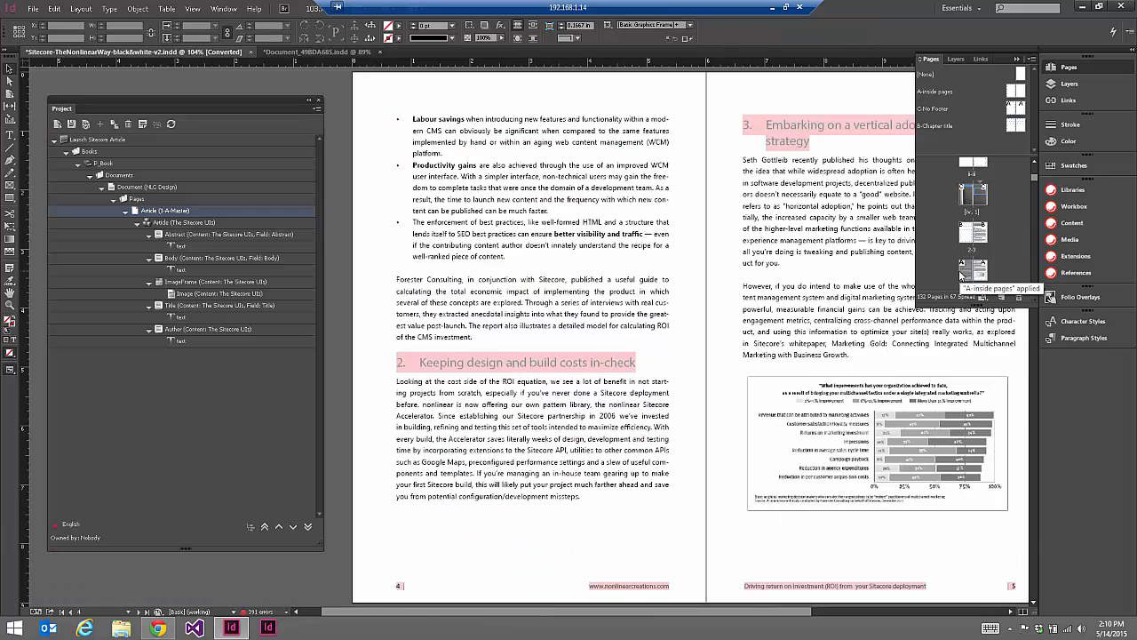
left_click(596, 272)
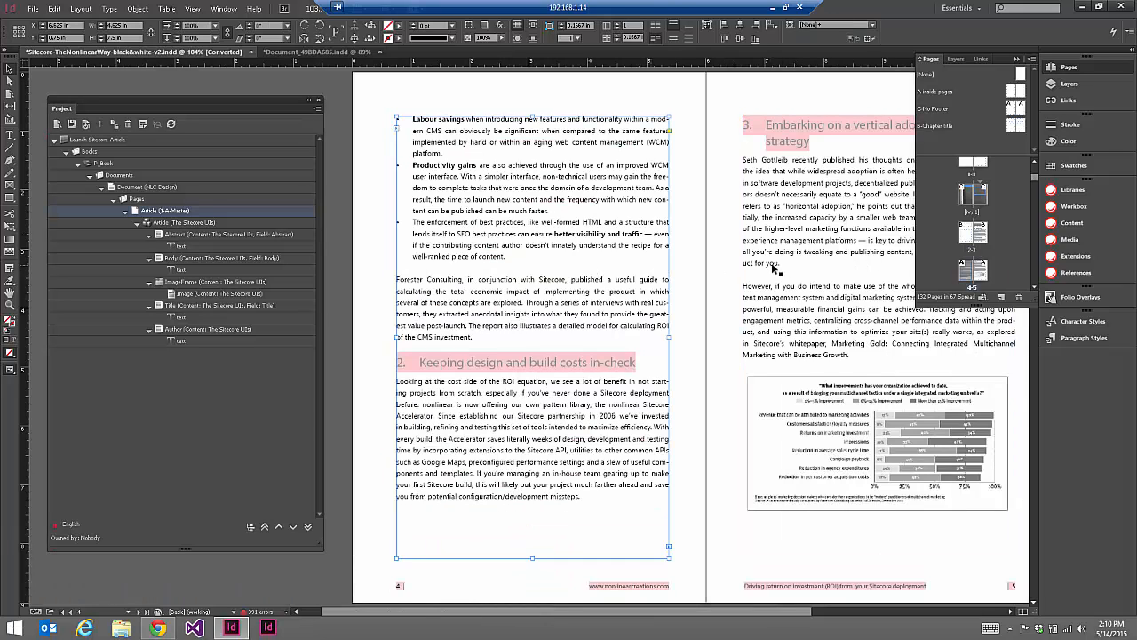
left_click(777, 269)
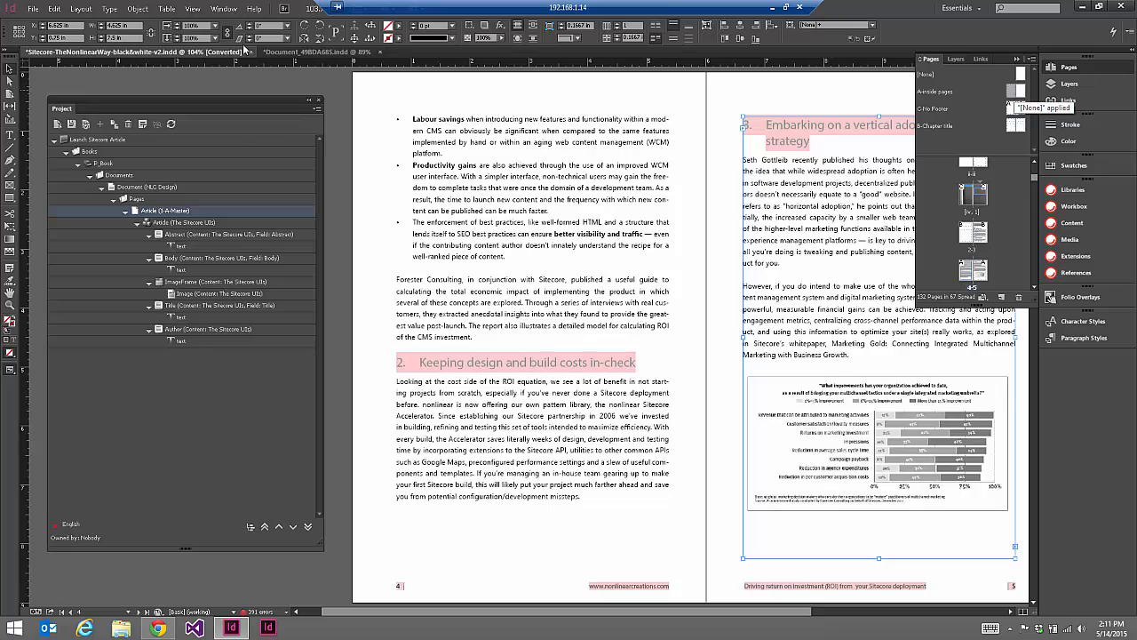
Return to the article document and set the Article page's master prefix to B and master base to Chapter title
left_click(322, 53)
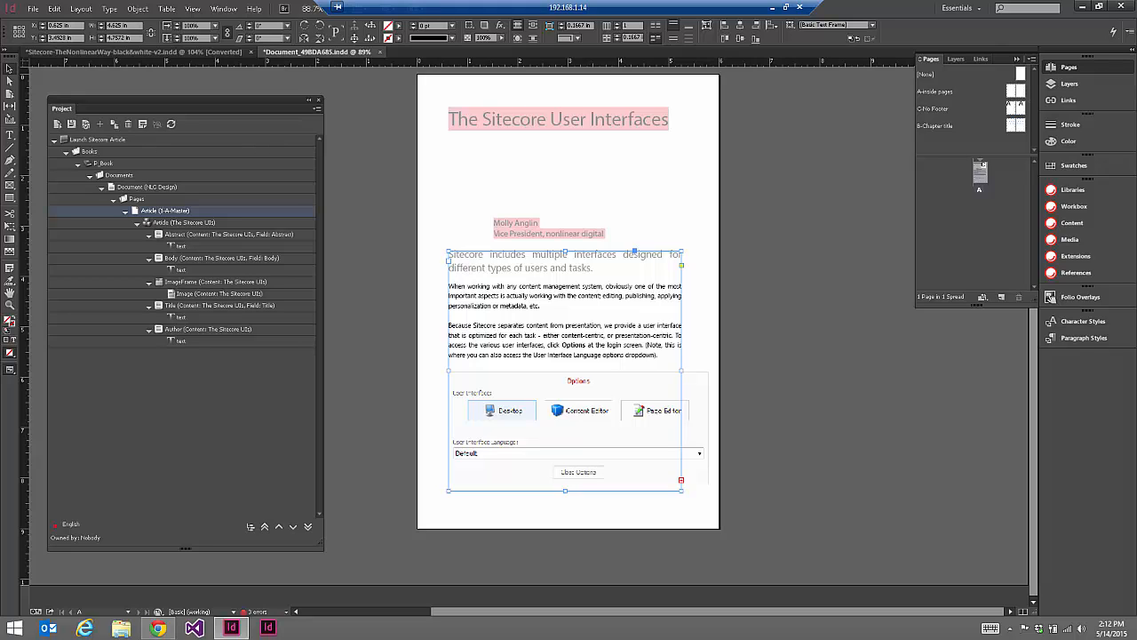
double_click(146, 213)
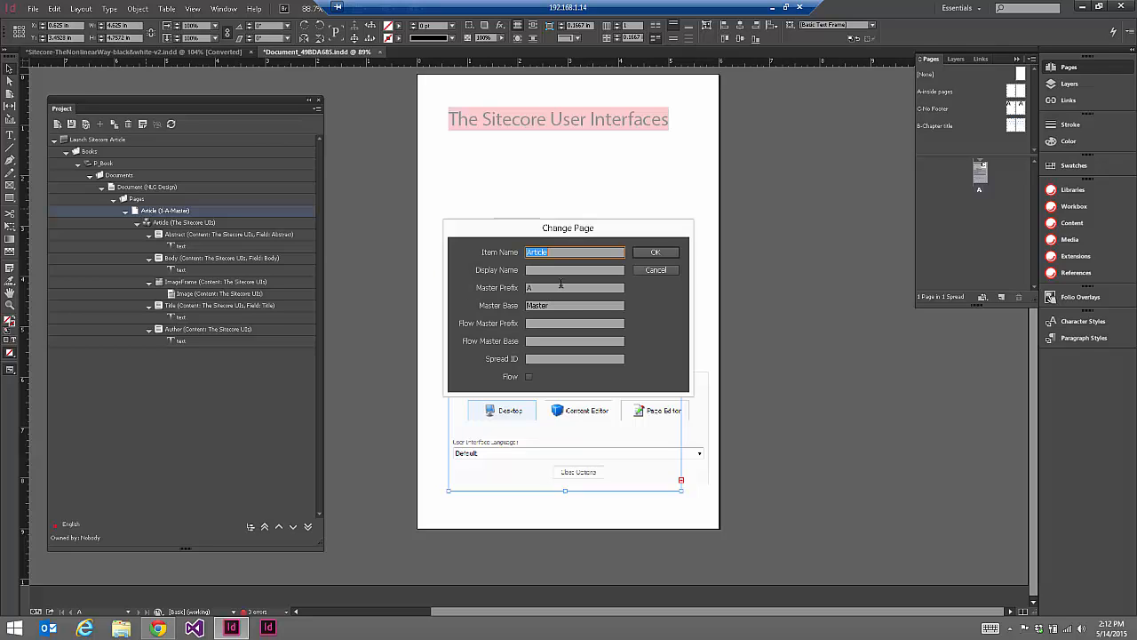
left_click(544, 287)
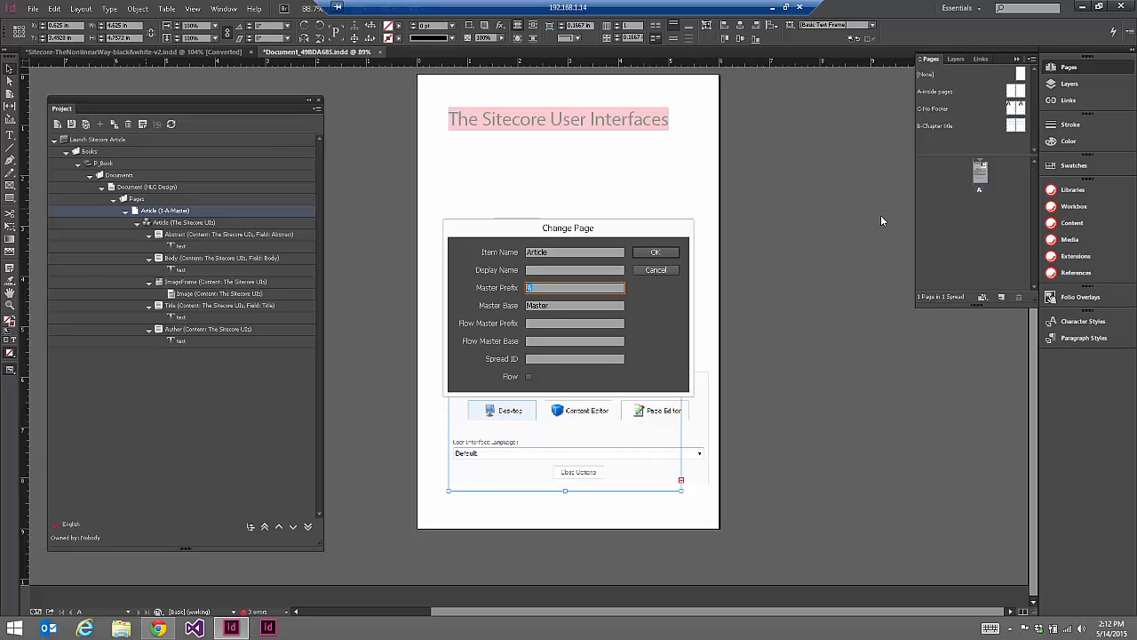
type("B")
key("Tab")
type("Ch")
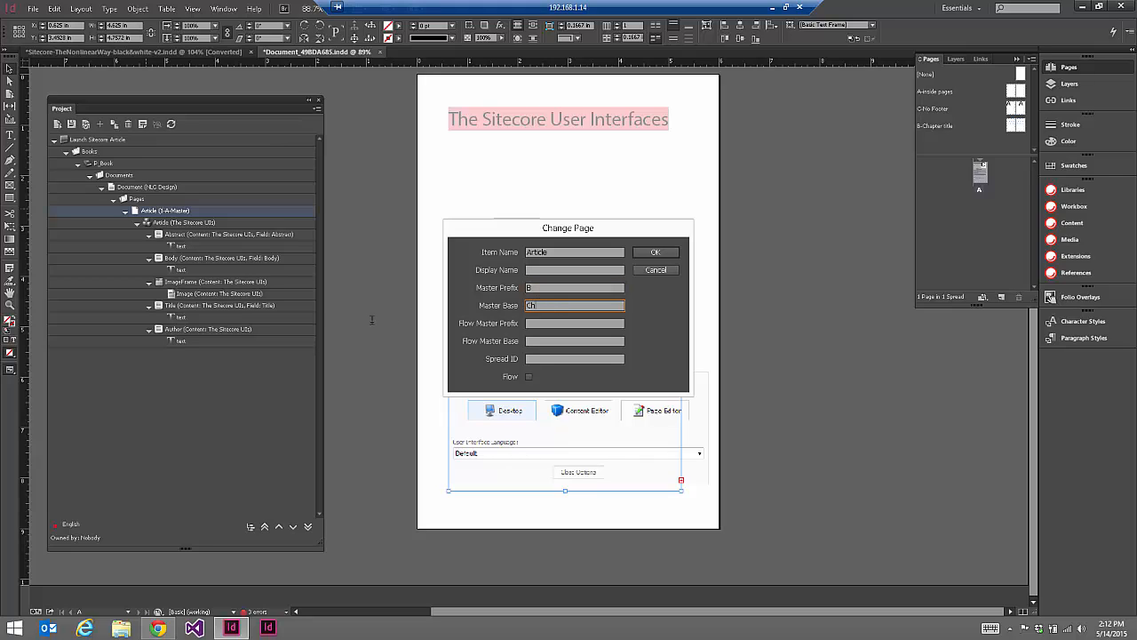
type("apter title")
Give the Article page flow master prefix C and flow master base No Footer, enable Flow, and apply the page changes
left_click(555, 323)
type("C")
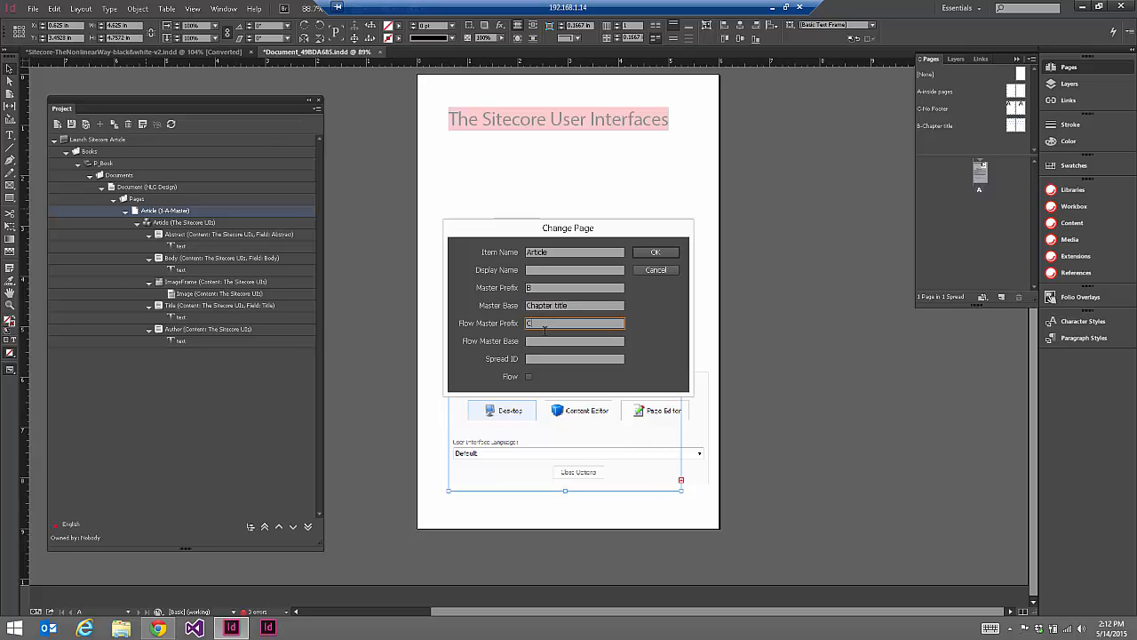
left_click(540, 341)
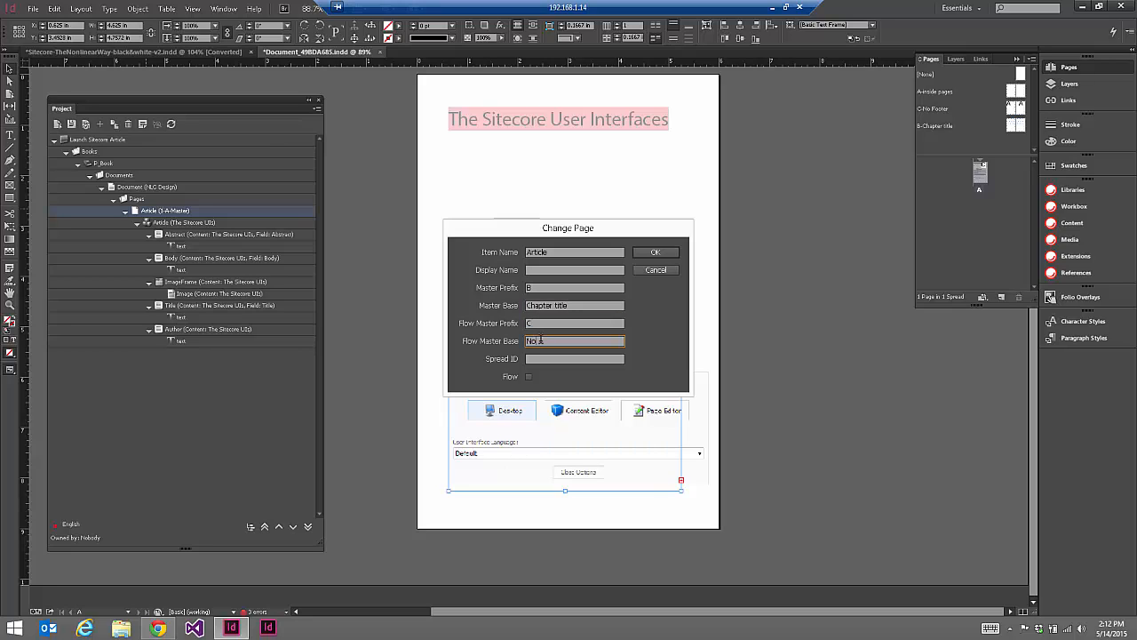
type("No Footer")
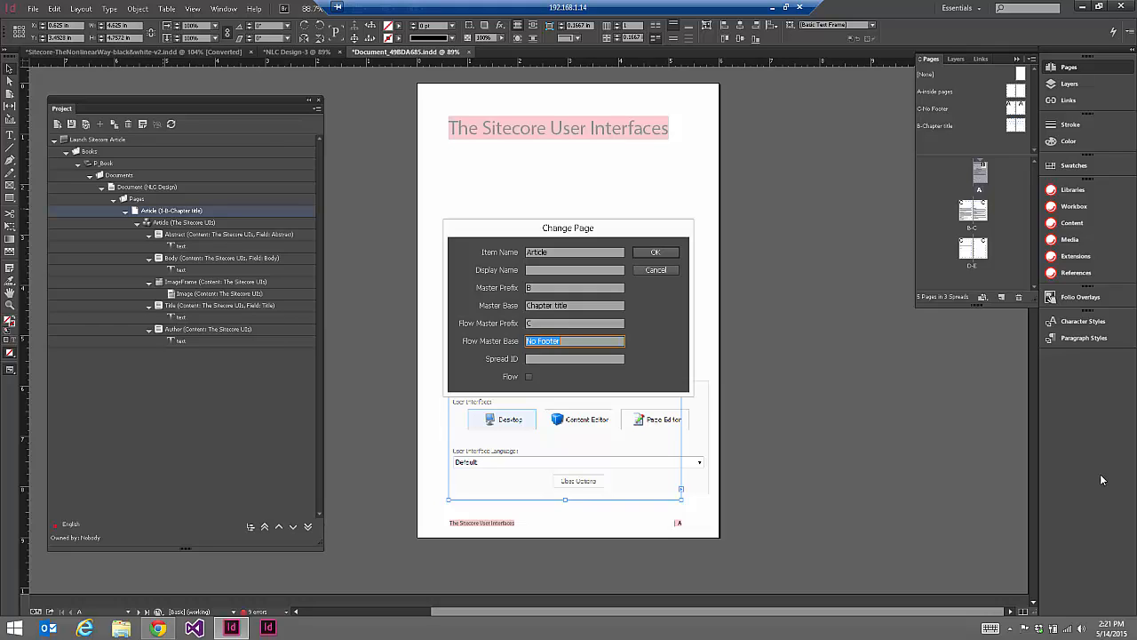
left_click(529, 377)
left_click(657, 255)
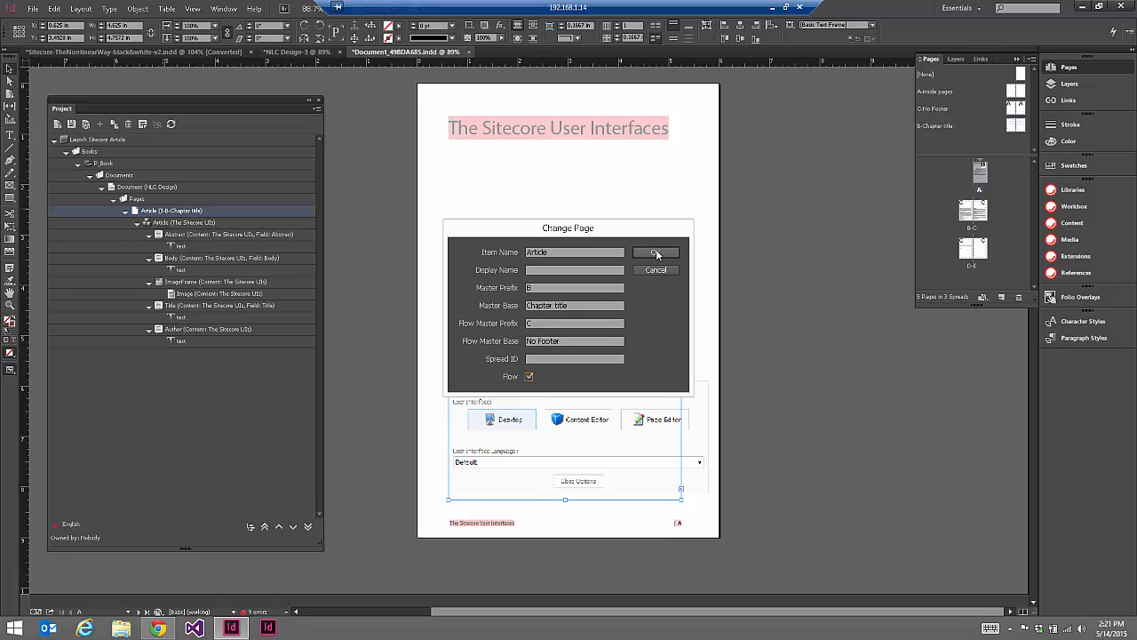
left_click(606, 330)
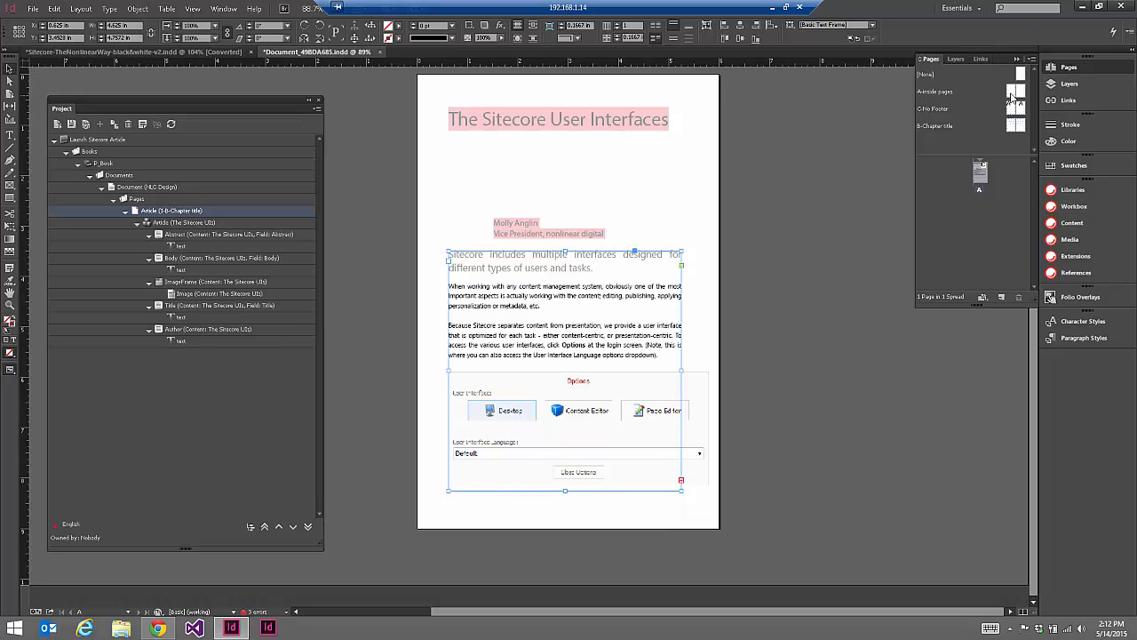
Examine the text frames on the B-Chapter title master spread and the layer that holds them
double_click(945, 126)
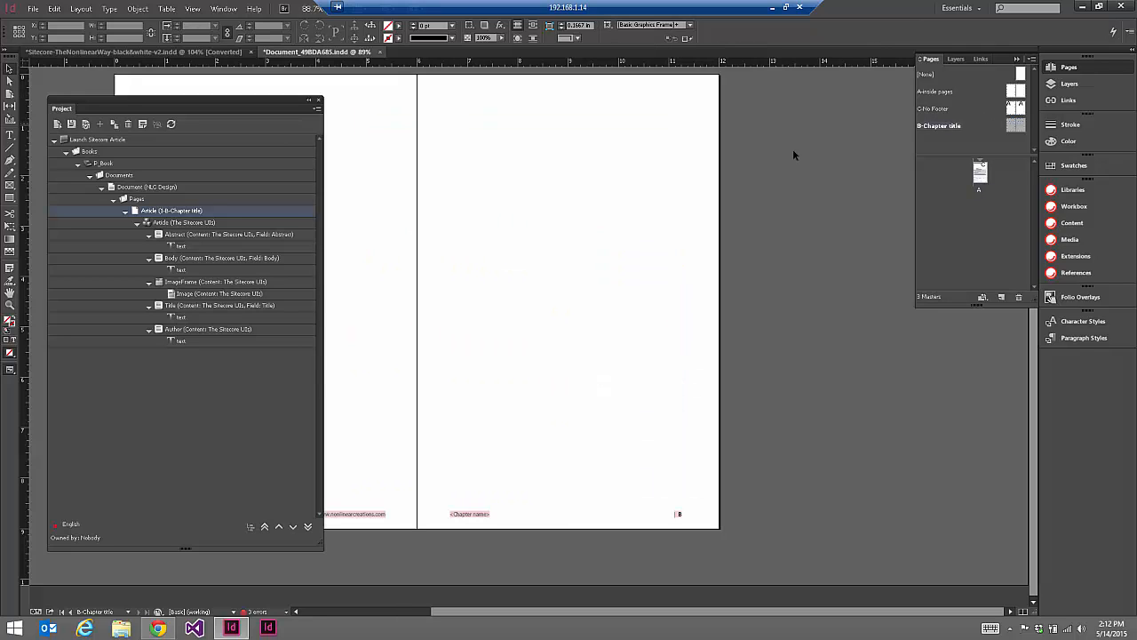
left_click(589, 256)
left_click(960, 59)
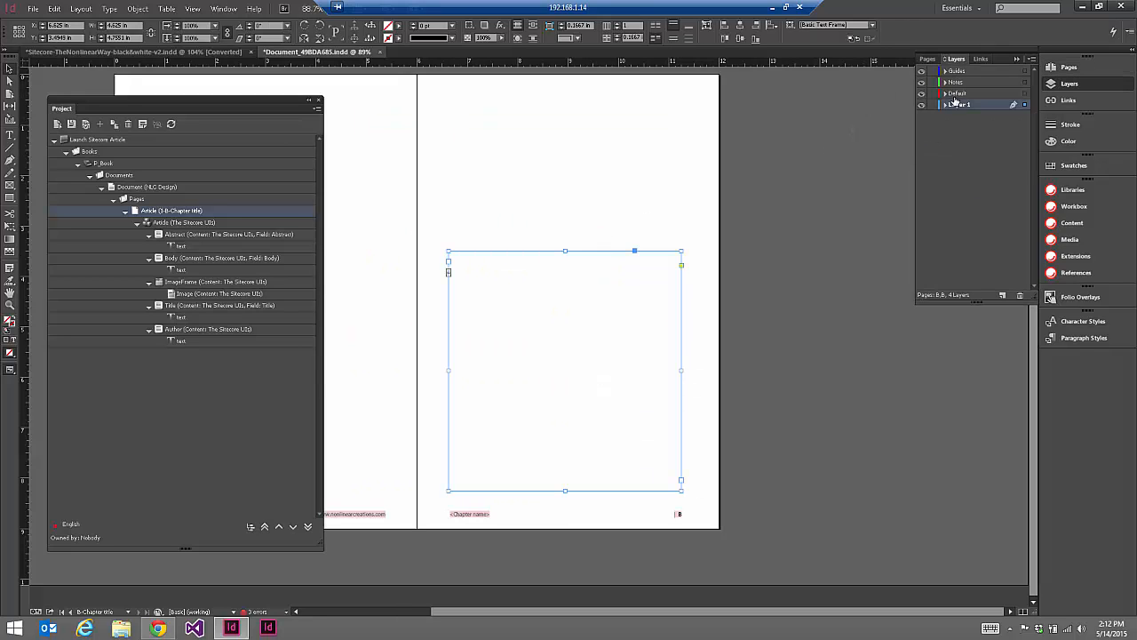
left_click(947, 106)
left_click(947, 107)
left_click_drag(620, 330, 373, 311)
key("ctrl+z")
key("ctrl+shift+z")
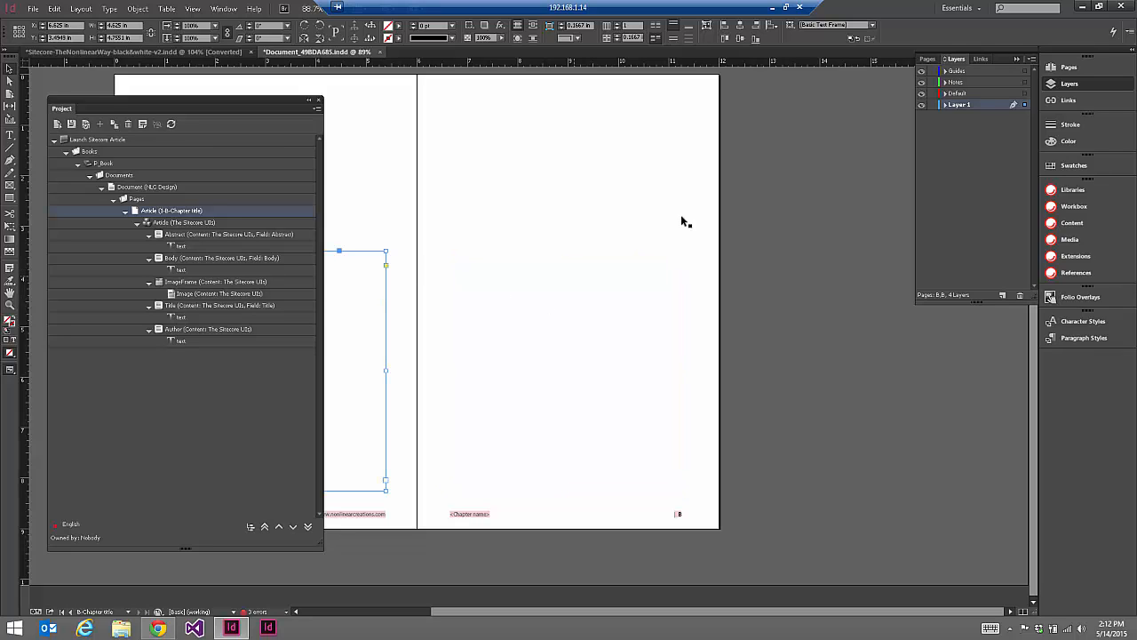
Open the NLC Design master document from the libraries and display its A-inside pages master spread
left_click(1083, 192)
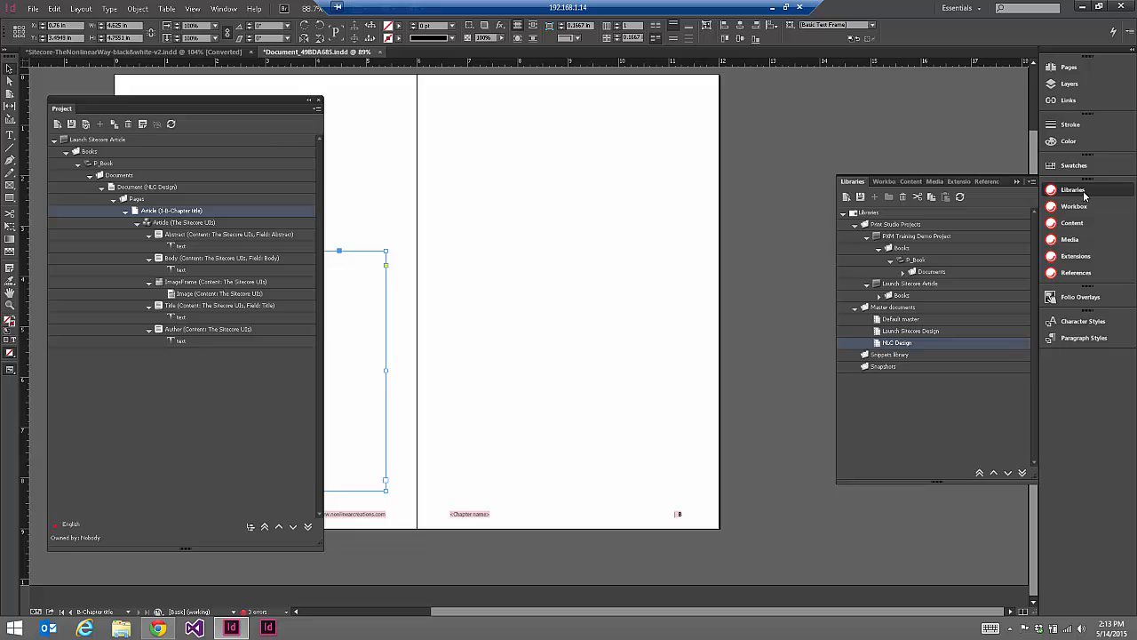
left_click(919, 334)
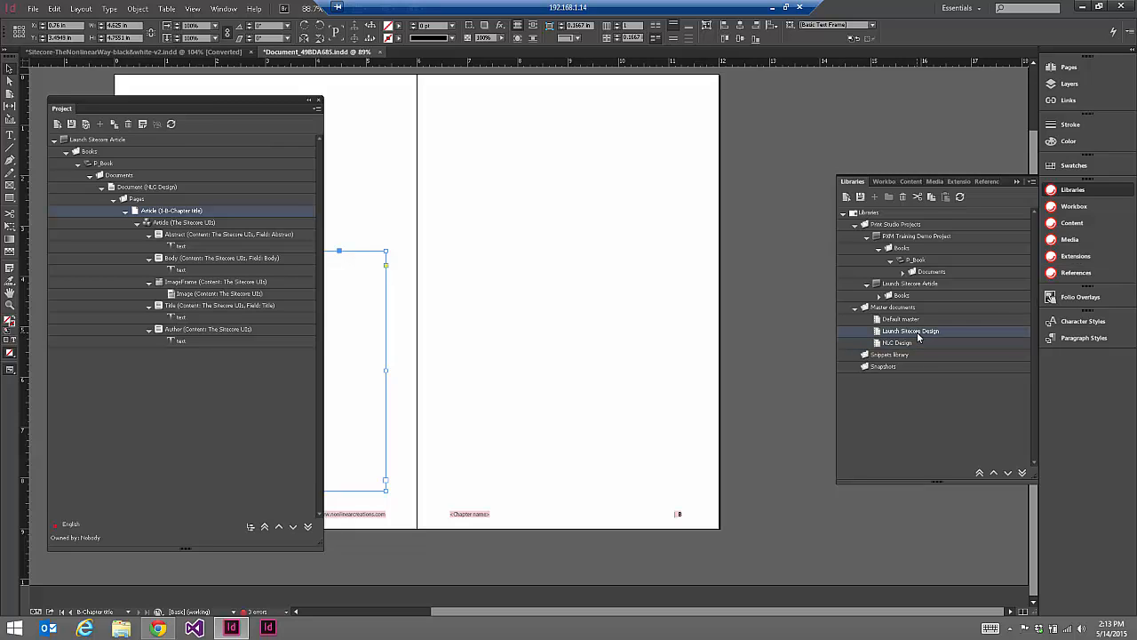
left_click(915, 345)
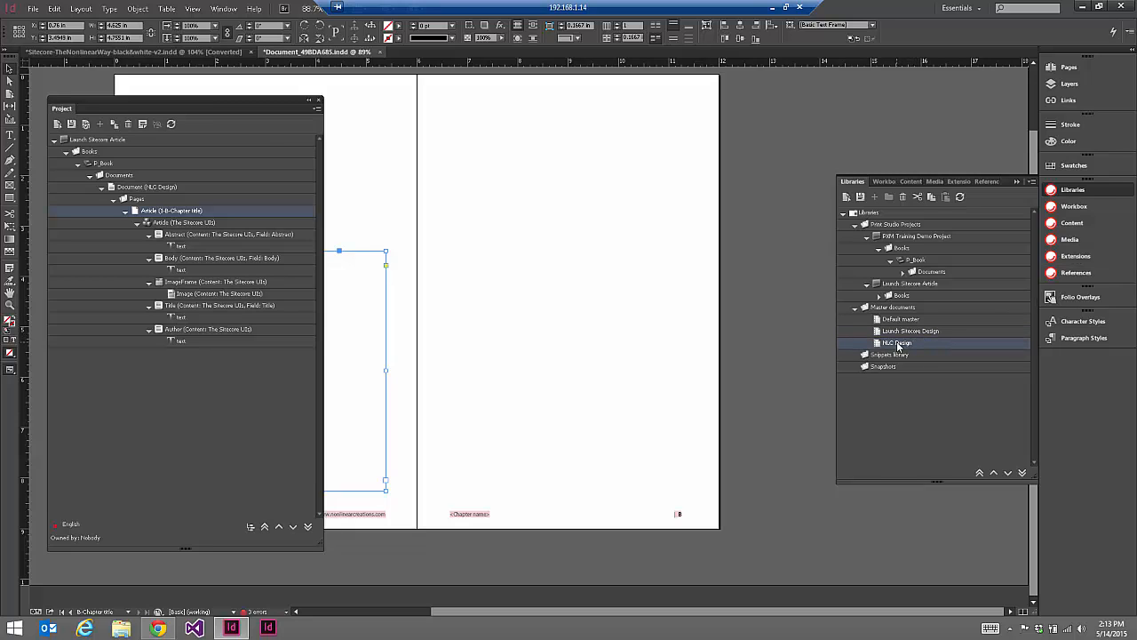
left_click(846, 197)
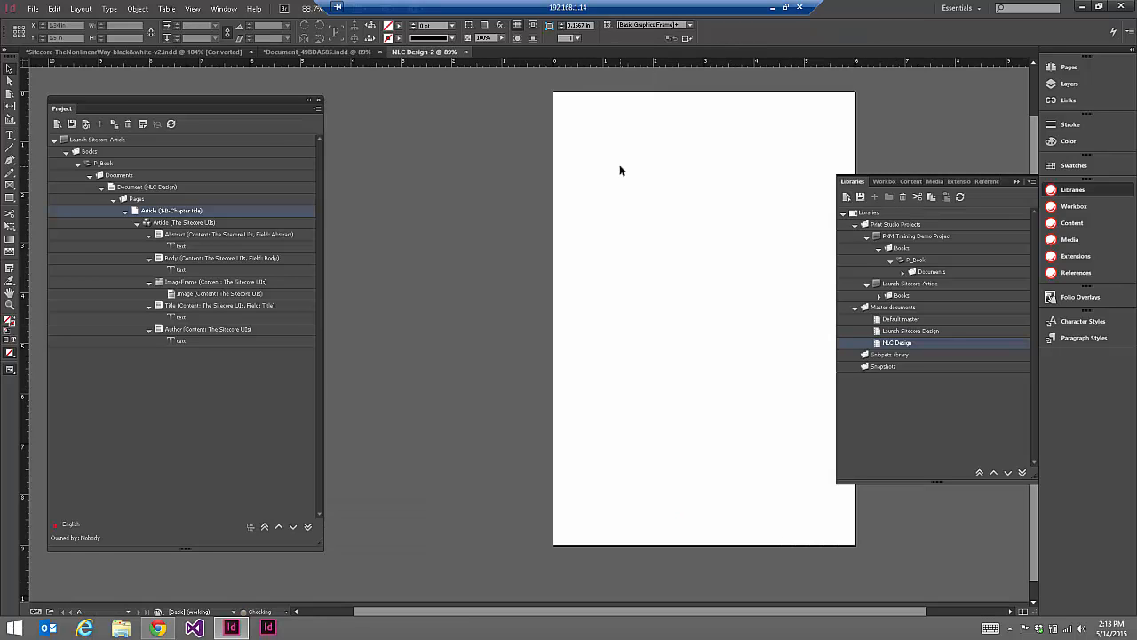
left_click(1068, 64)
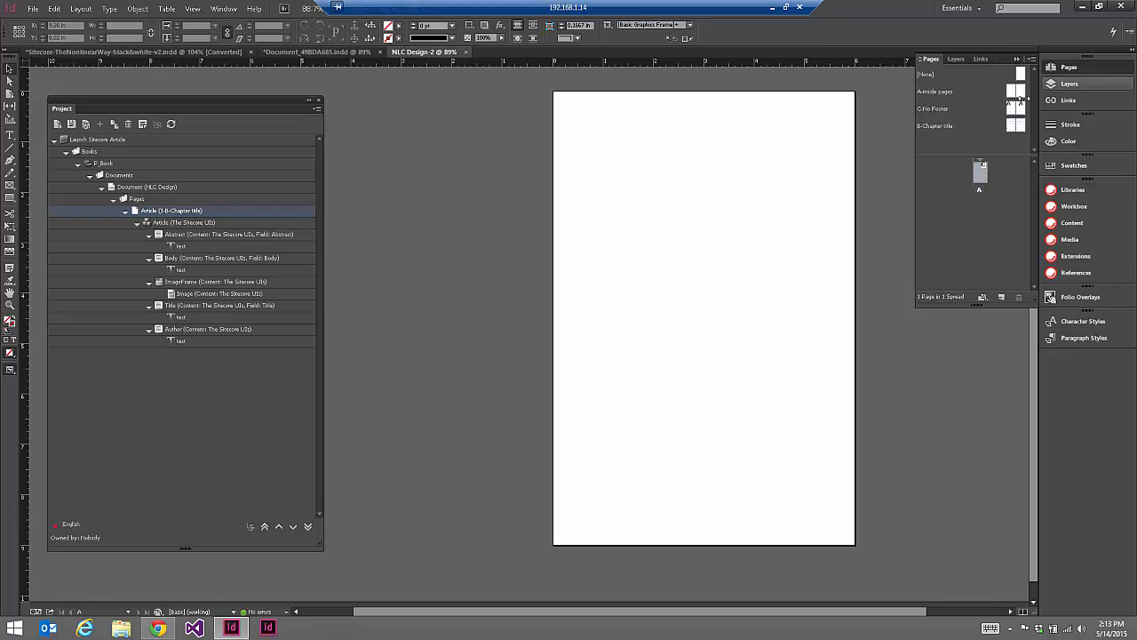
double_click(1011, 92)
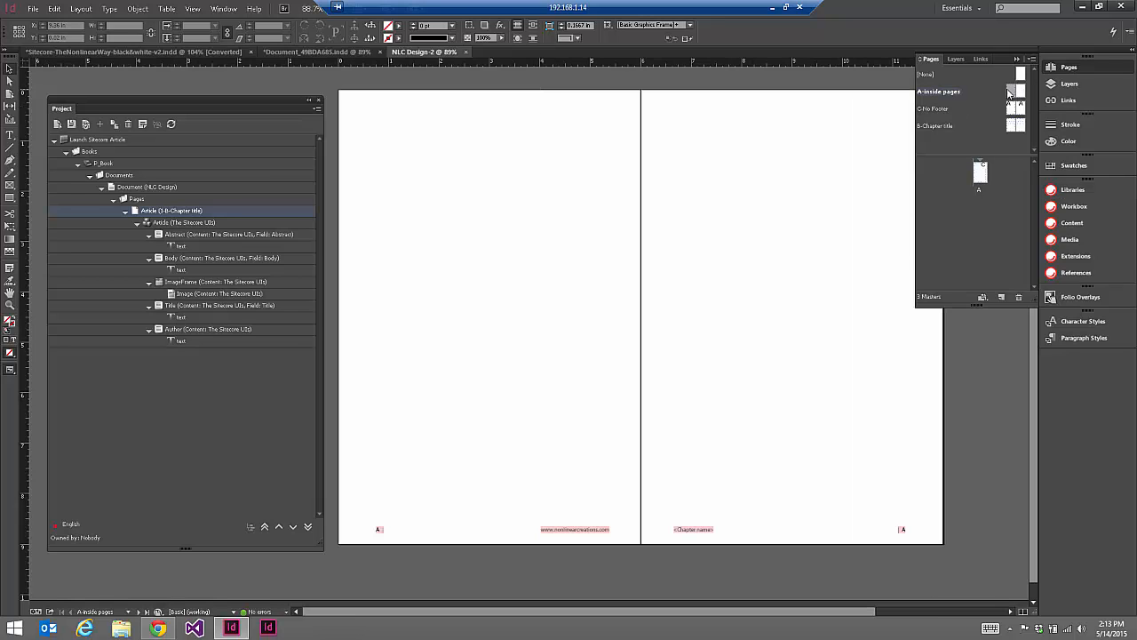
Rename the large text frame on the left page of the A-inside pages master as MainFlow in Layer 1
left_click(545, 292)
left_click(960, 60)
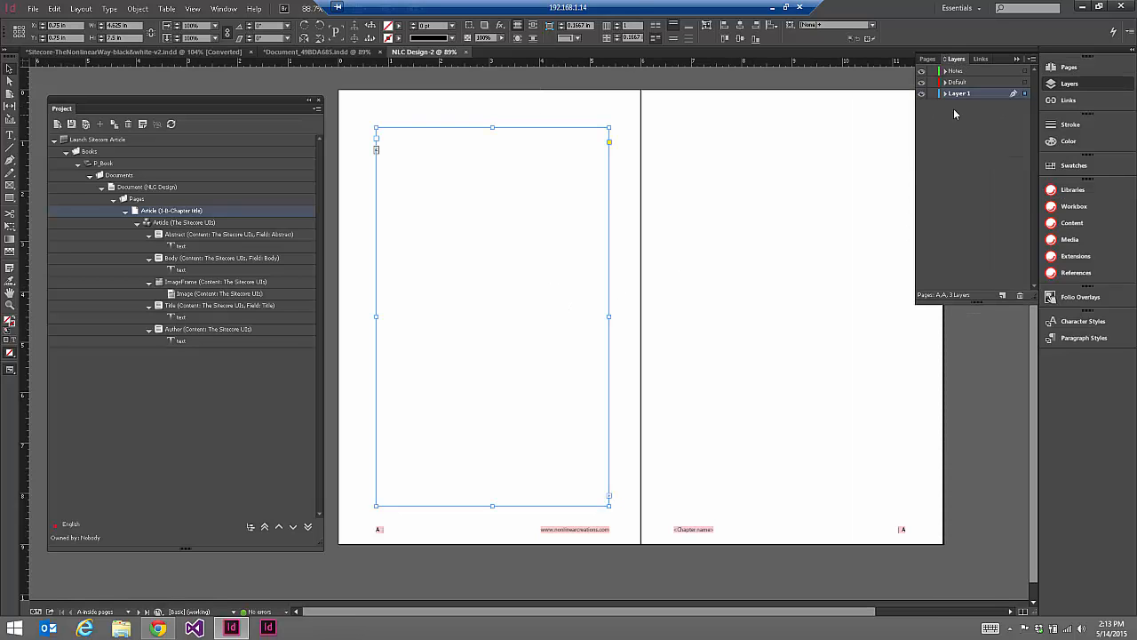
left_click(708, 171)
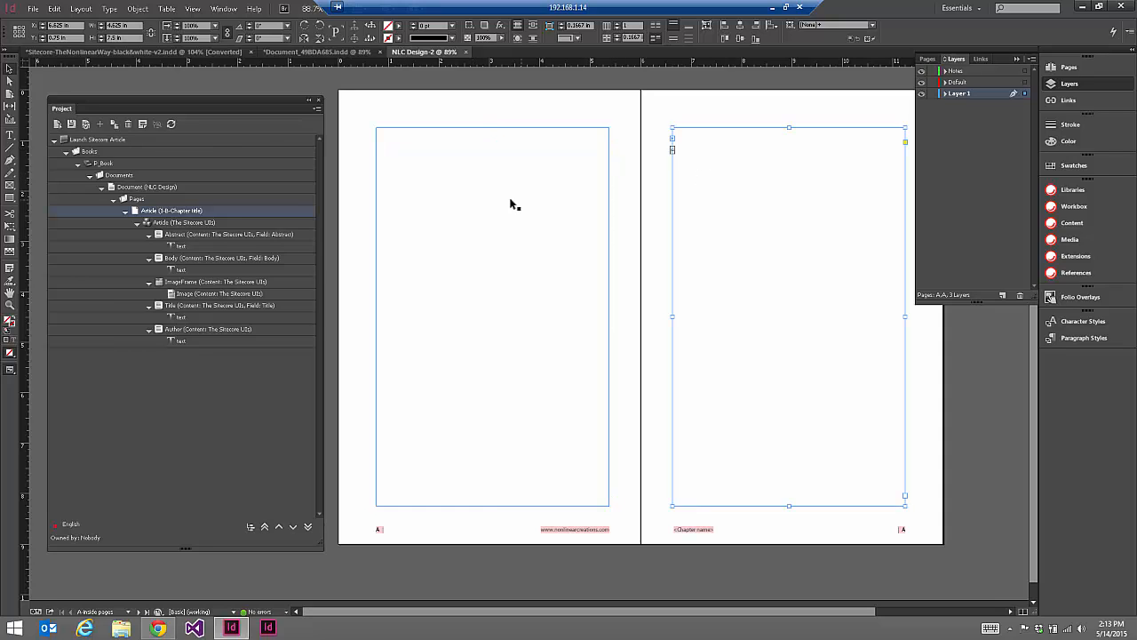
left_click(510, 200)
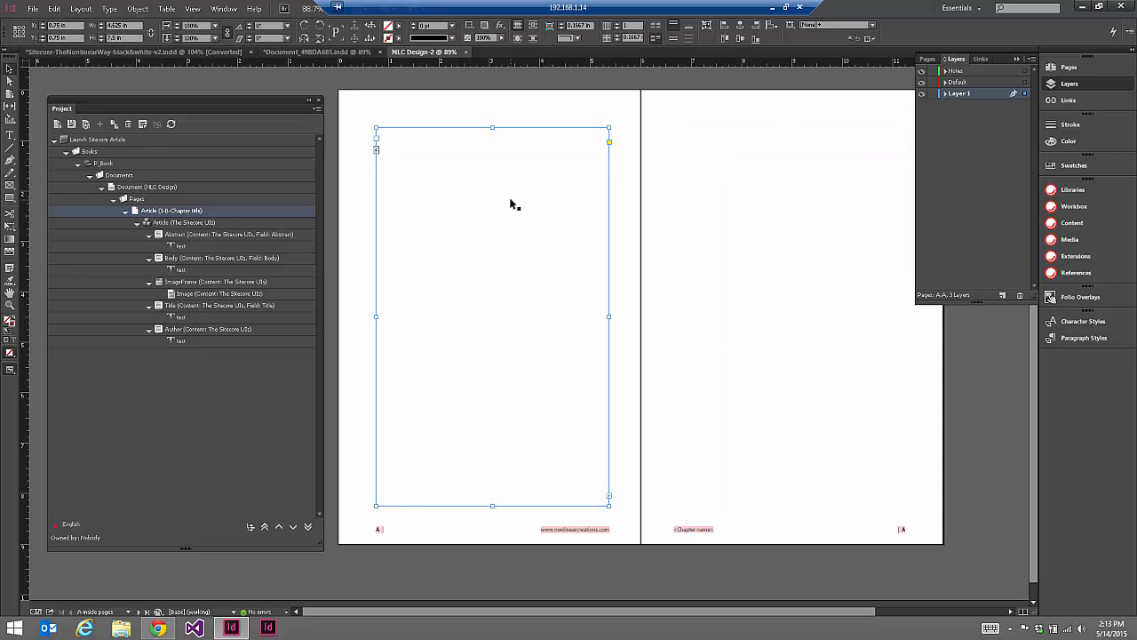
left_click(945, 93)
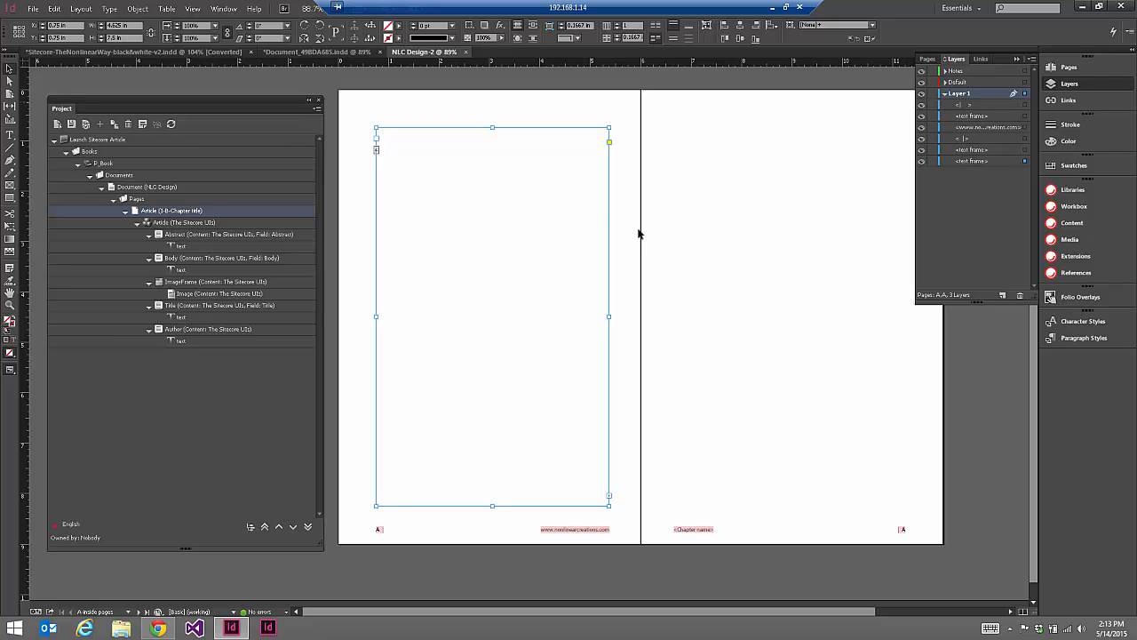
left_click(729, 225)
left_click(503, 229)
left_click(966, 162)
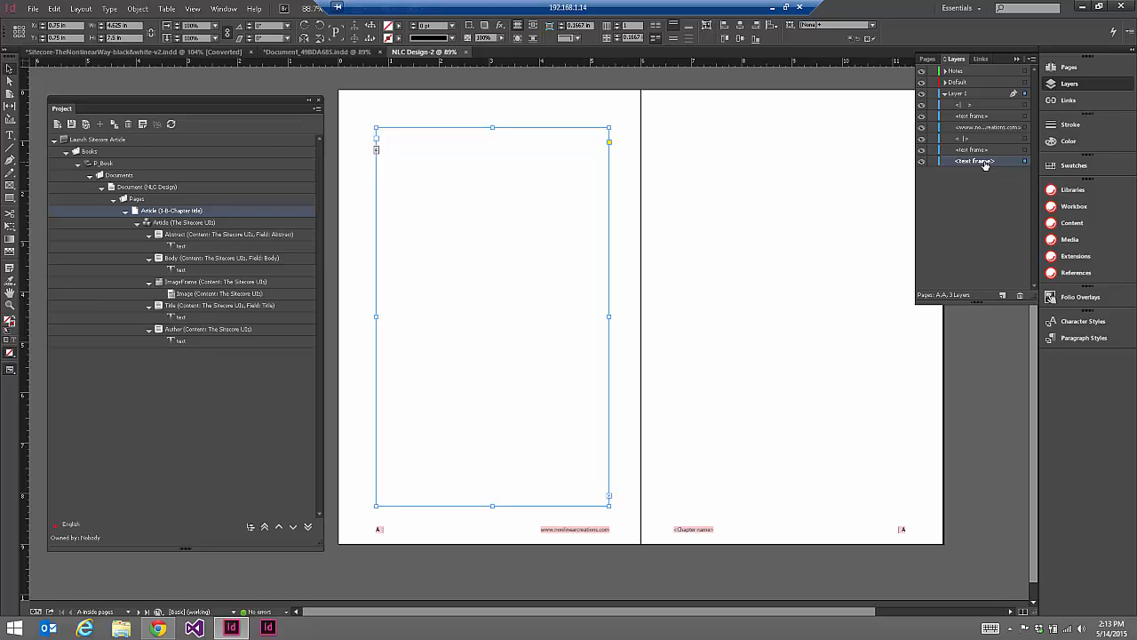
left_click(984, 162)
type("MainFlow")
key("Return")
Rename the large text frame on the right page of the A-inside pages master as MainFlow as well
left_click(714, 310)
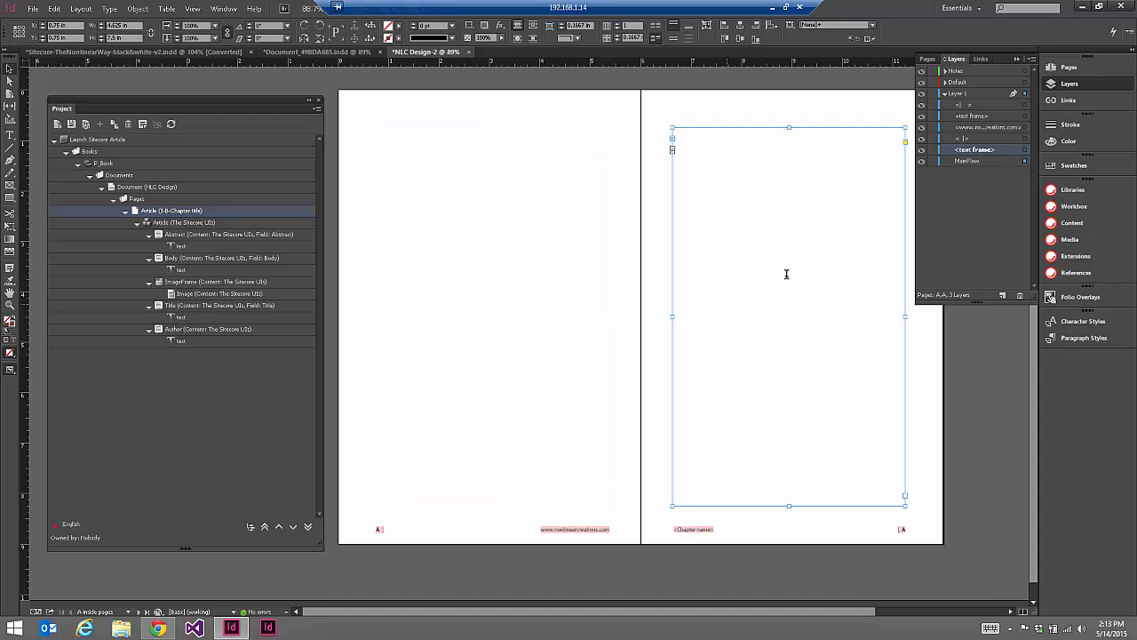
key("t")
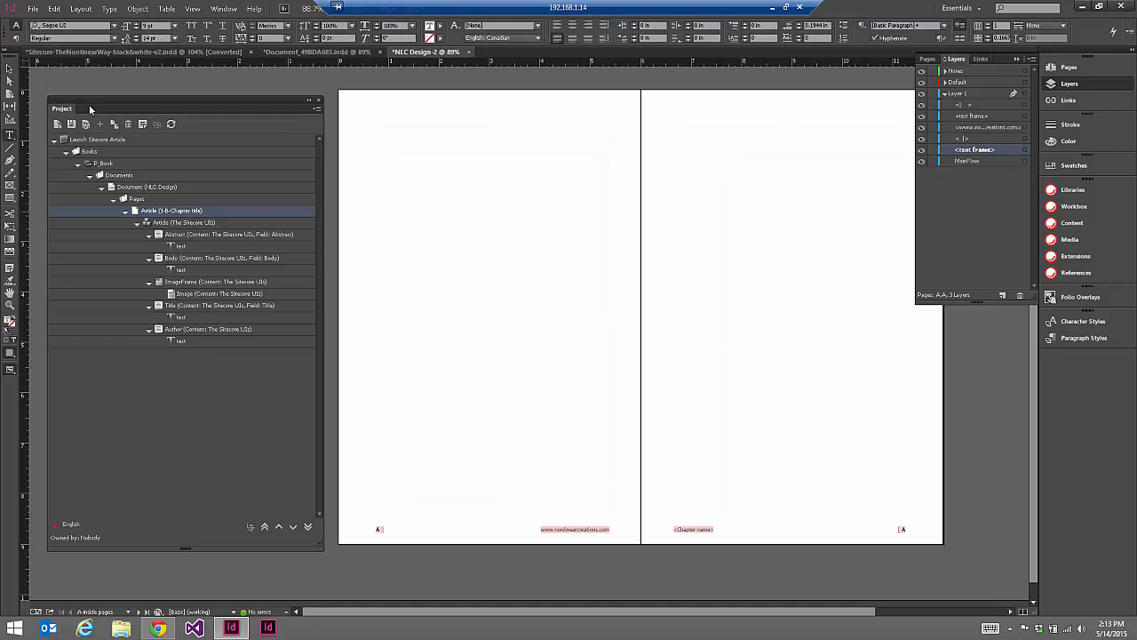
left_click(10, 68)
left_click(812, 240)
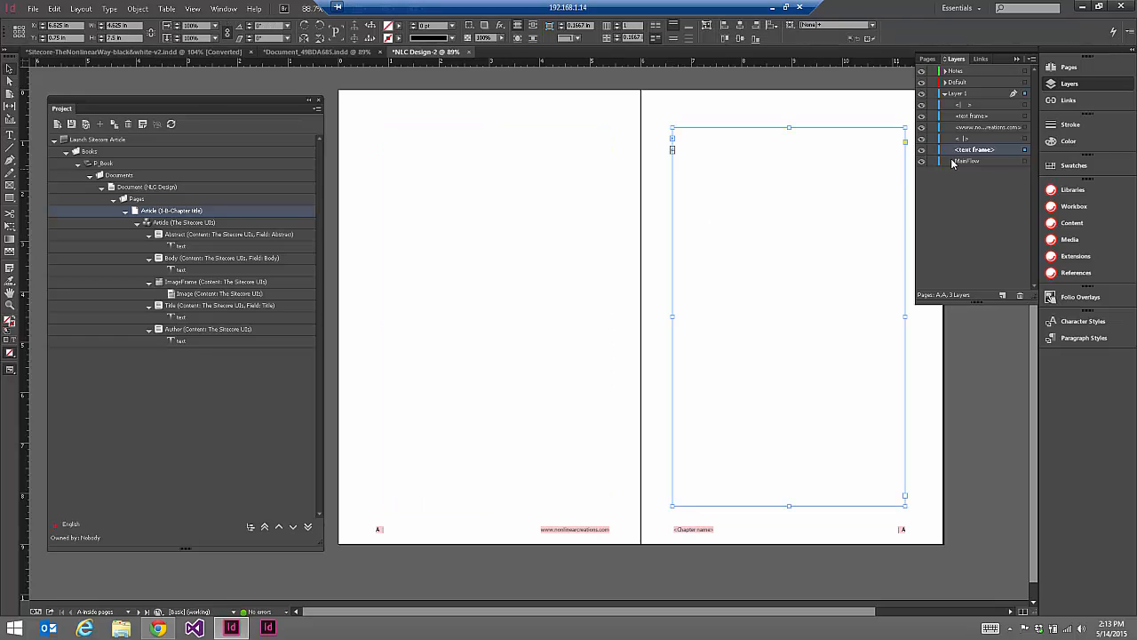
double_click(962, 150)
left_click_drag(959, 149, 999, 157)
type("MainFlow")
key("Return")
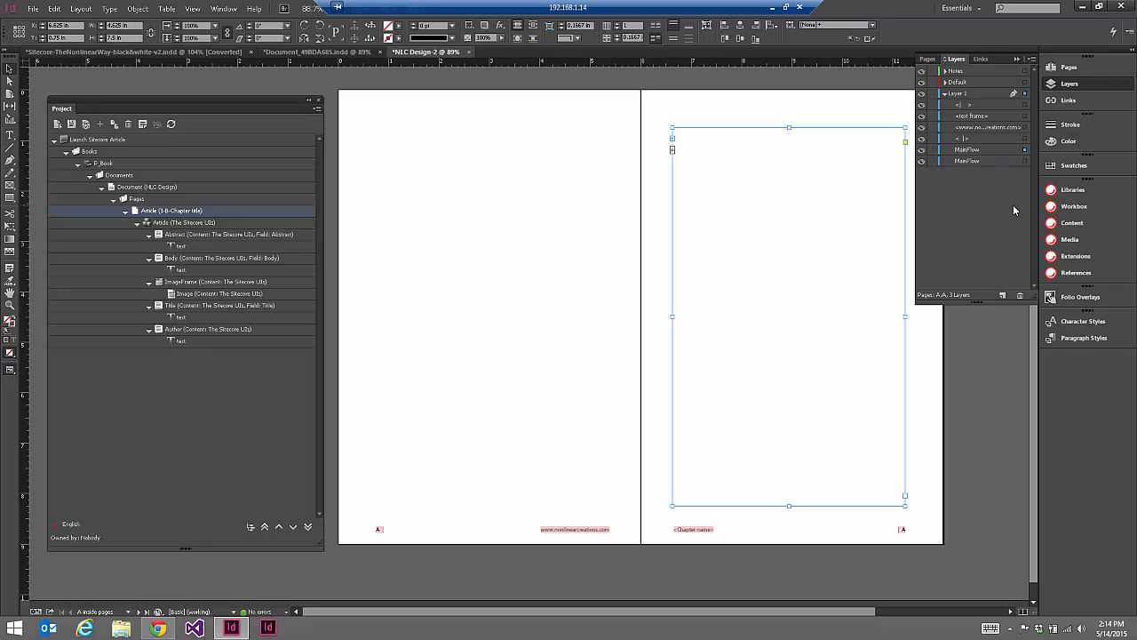
Check that the two MainFlow layer entries match the large frames on the left and right master pages
left_click(556, 207)
left_click(775, 183)
left_click(548, 173)
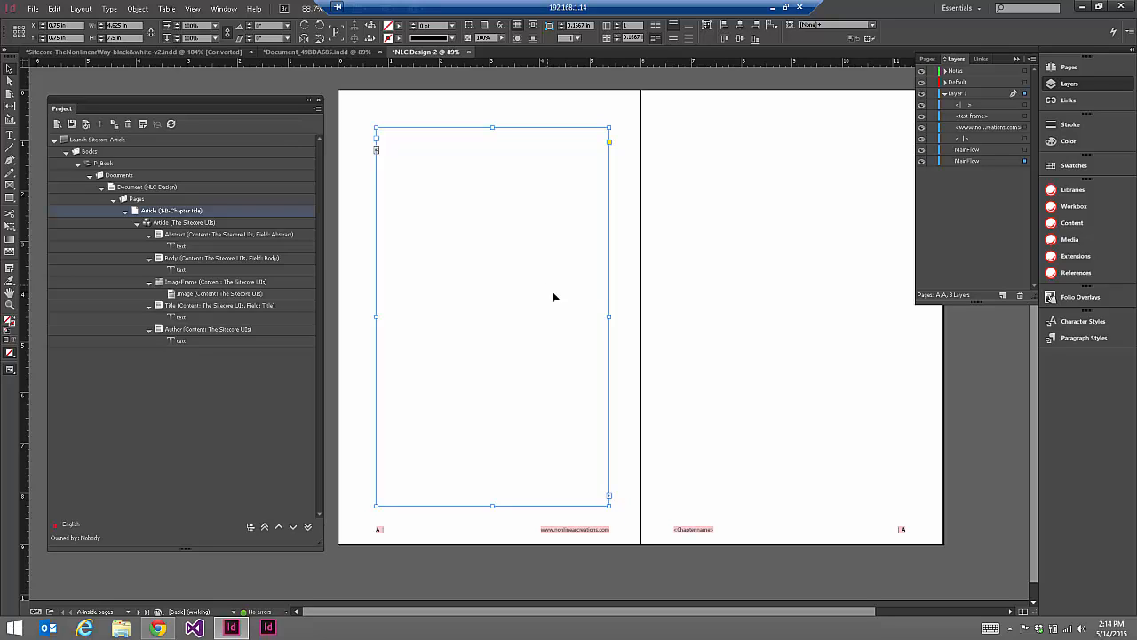
left_click(698, 299)
left_click(550, 172)
left_click(792, 239)
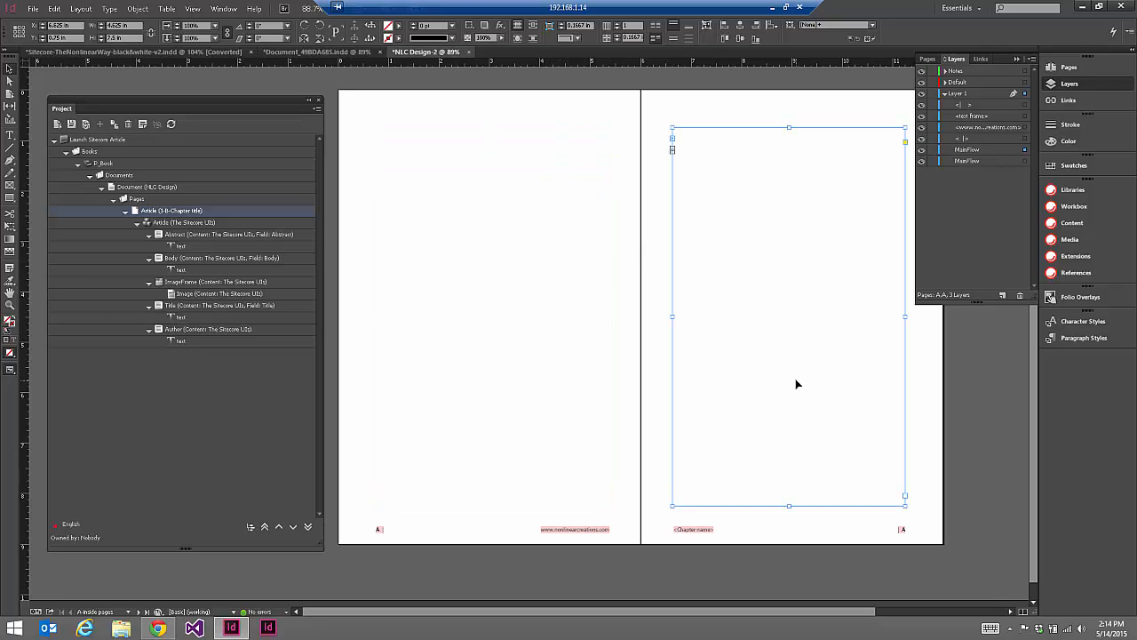
Set the flow name of the project's Body text frame to MainFlow and apply the change
left_click(169, 259)
double_click(169, 259)
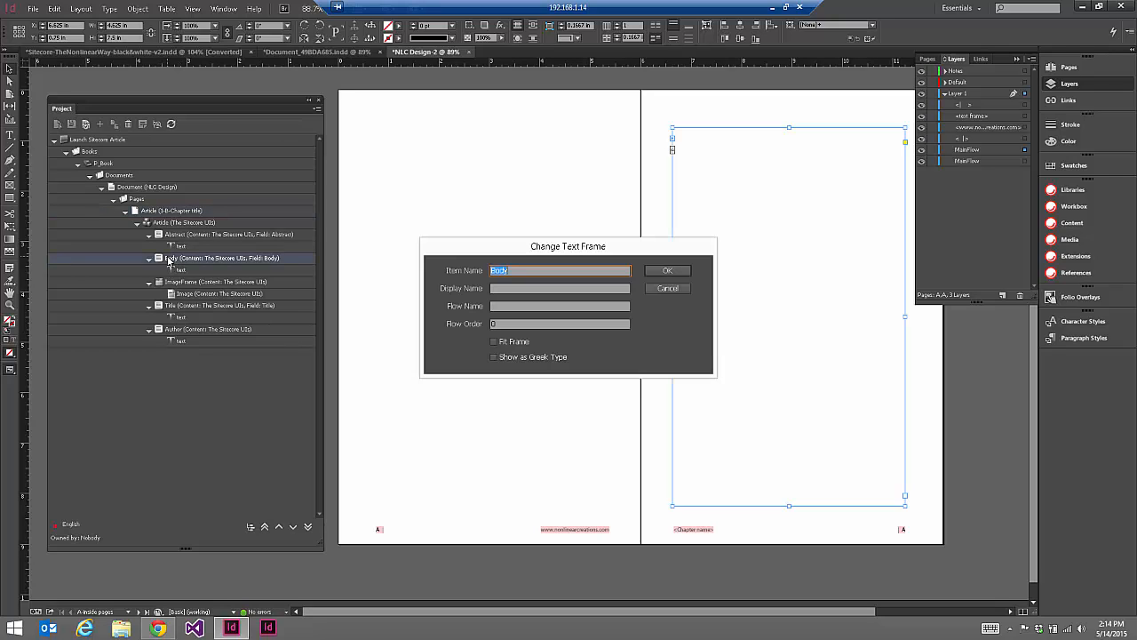
left_click(499, 306)
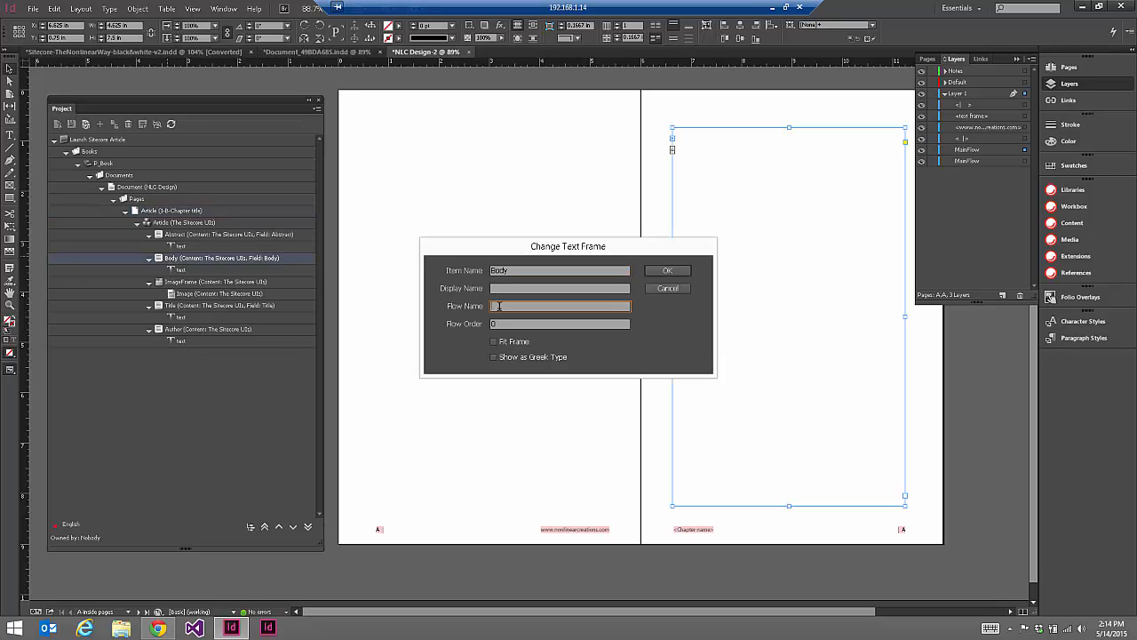
type("MainFlow")
left_click(686, 271)
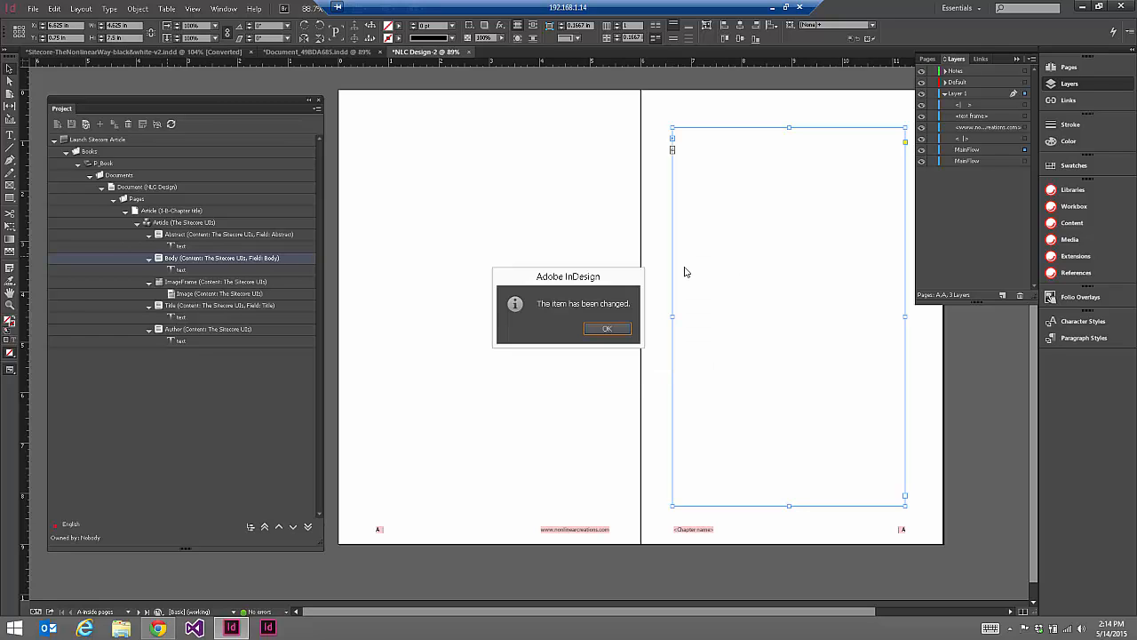
left_click(613, 335)
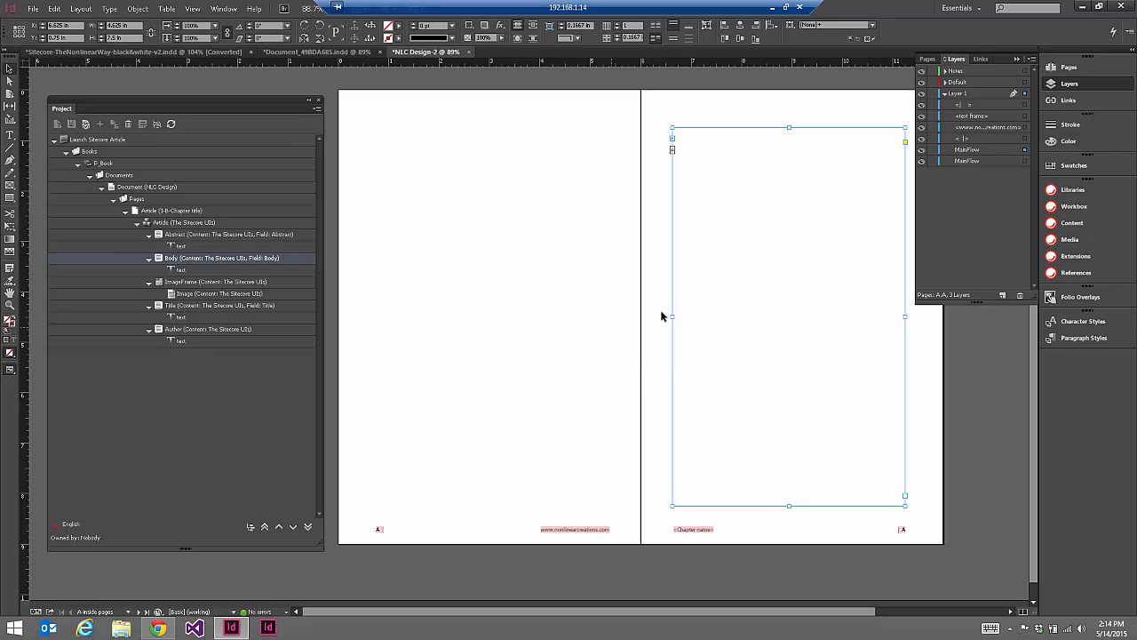
Save the edited NLC Design master document to the library
left_click(1071, 191)
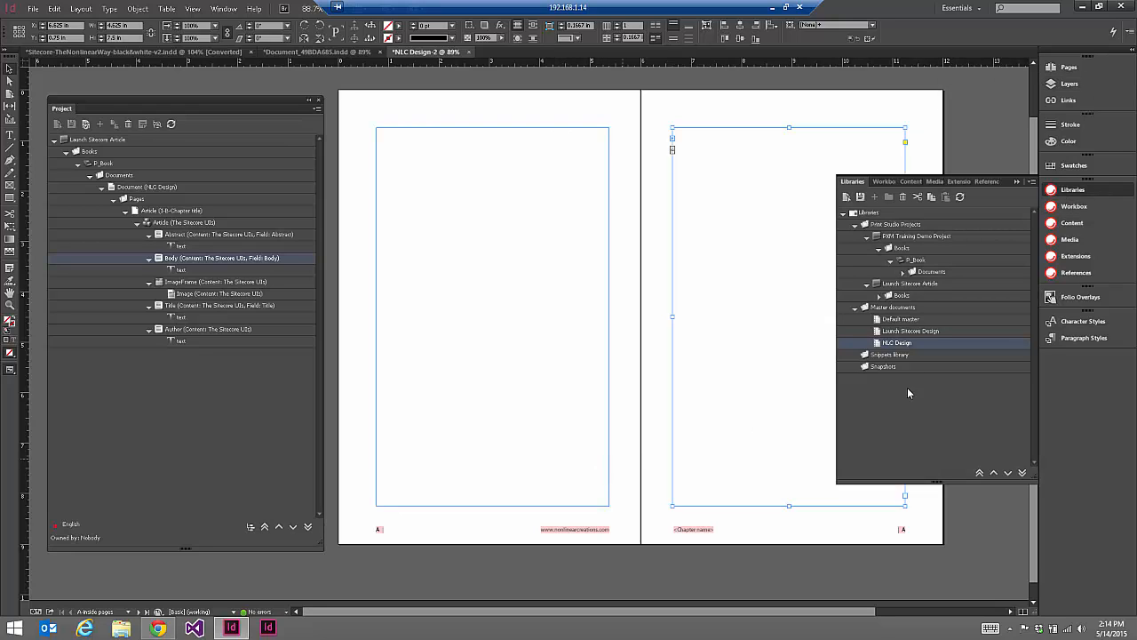
left_click(862, 198)
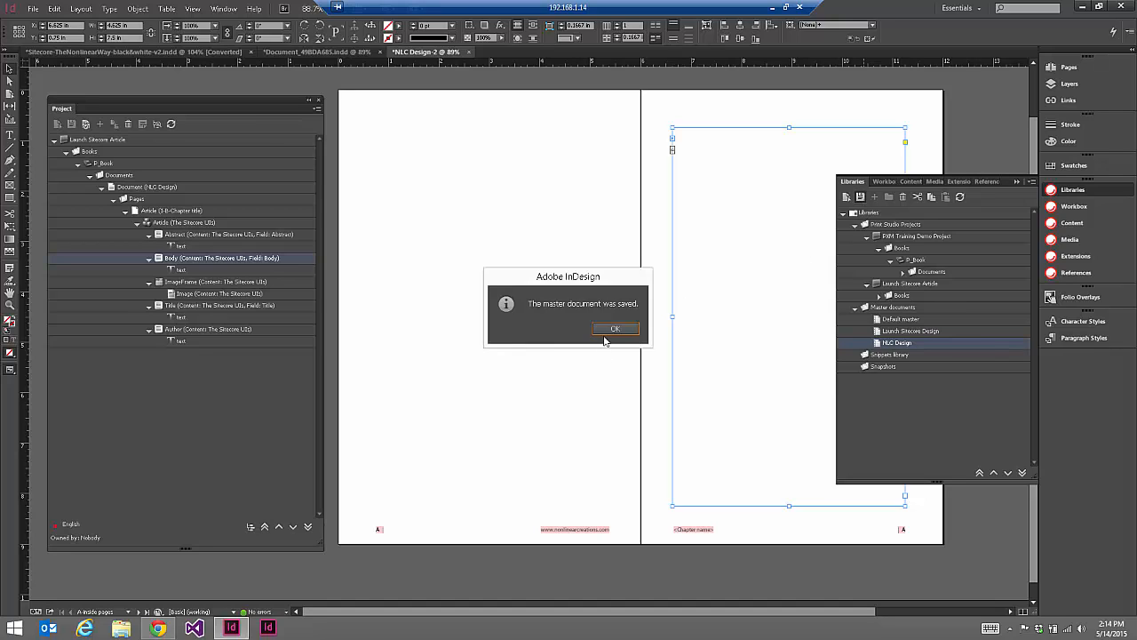
Close the generated project document and the NLC Design master document, keeping the original Sitecore article file open
left_click(604, 339)
left_click(132, 140)
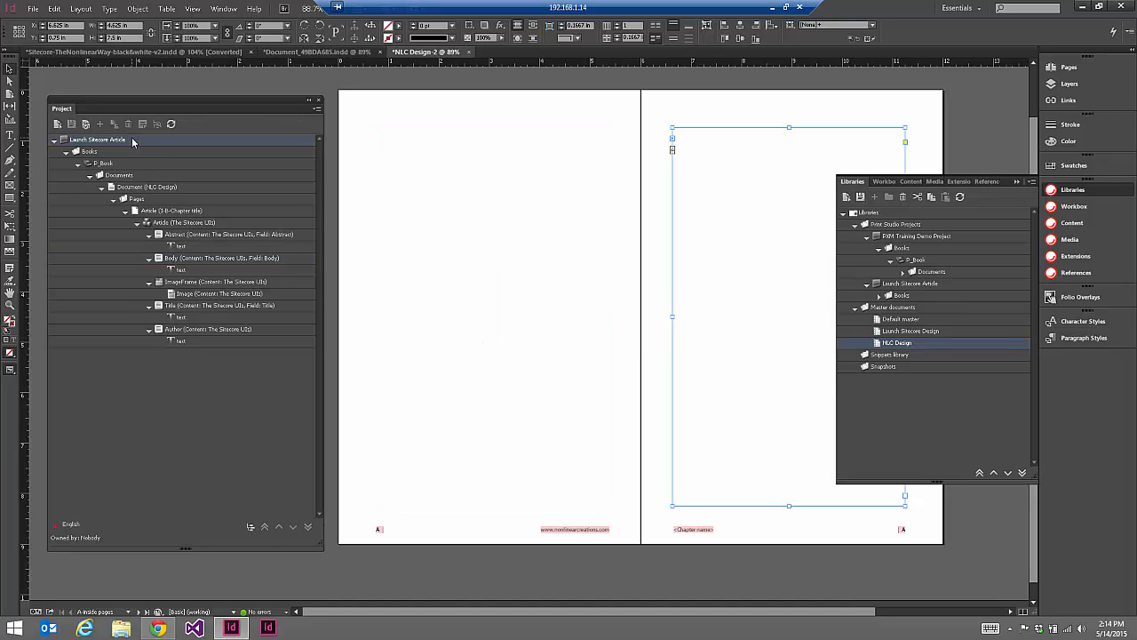
left_click(359, 53)
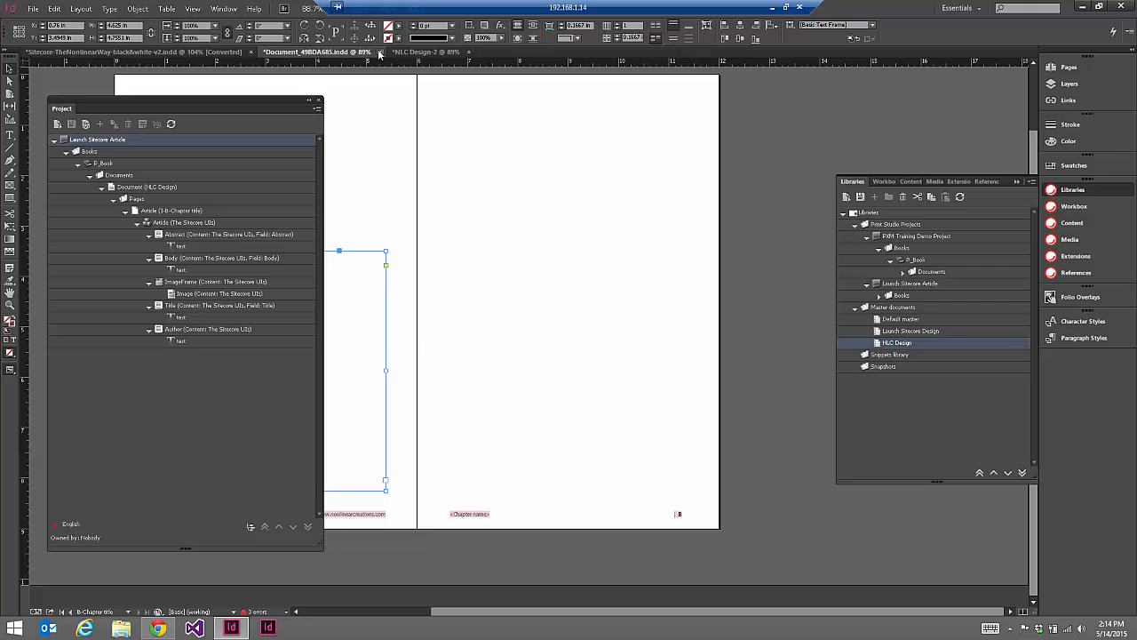
left_click(381, 53)
left_click(627, 324)
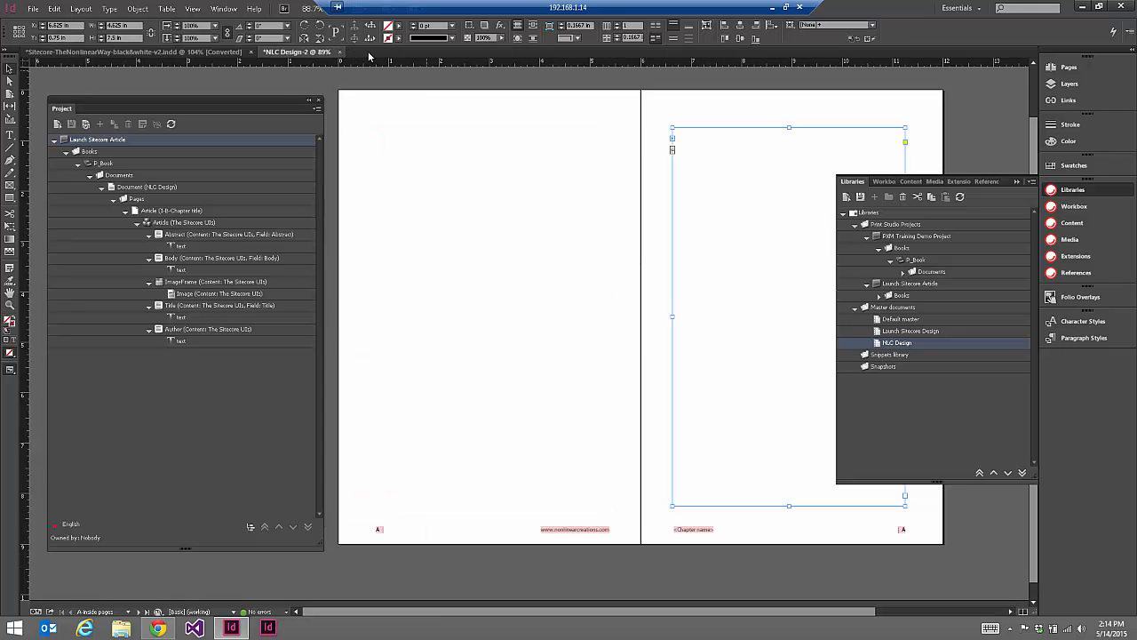
left_click(346, 53)
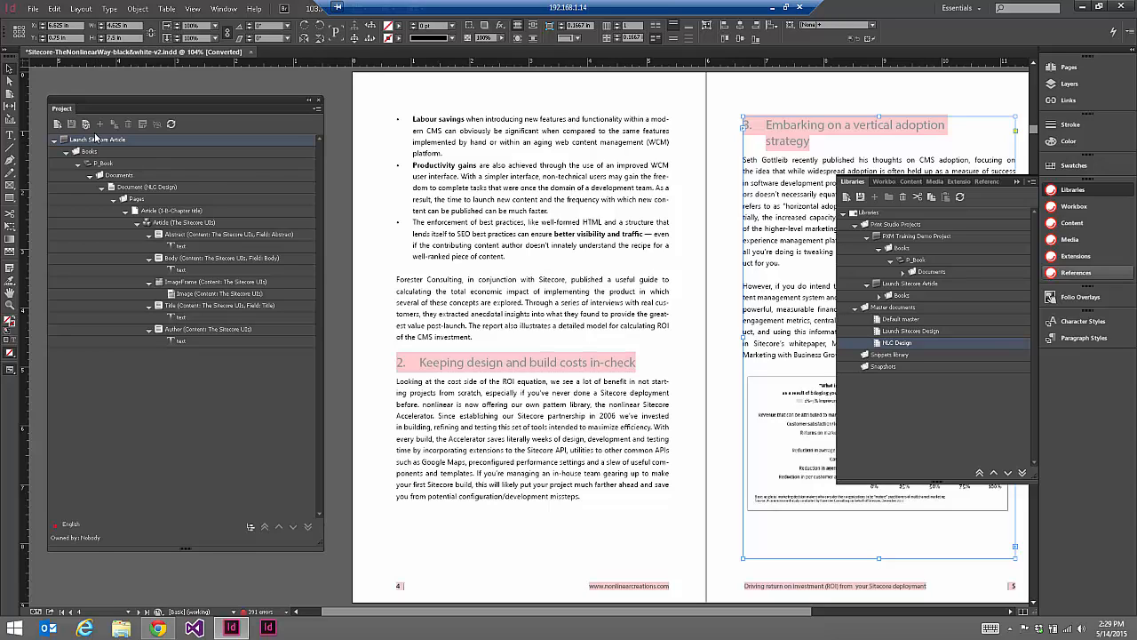
Open the Launch Sitecore Article project as a document again and check how the body text runs across its pages
left_click(58, 124)
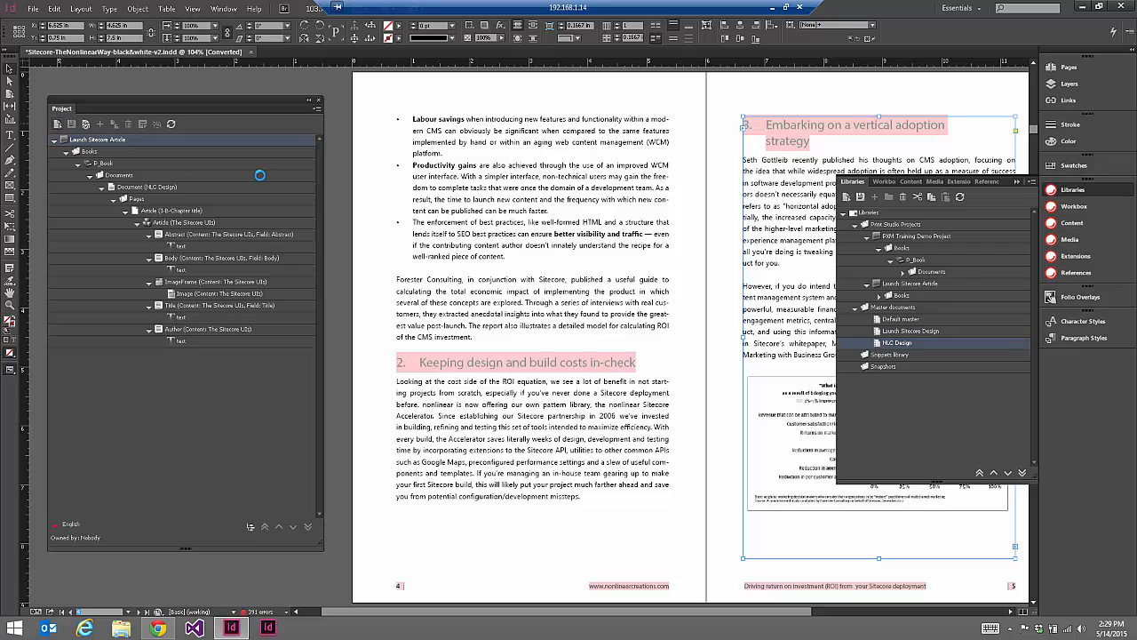
left_click(1091, 65)
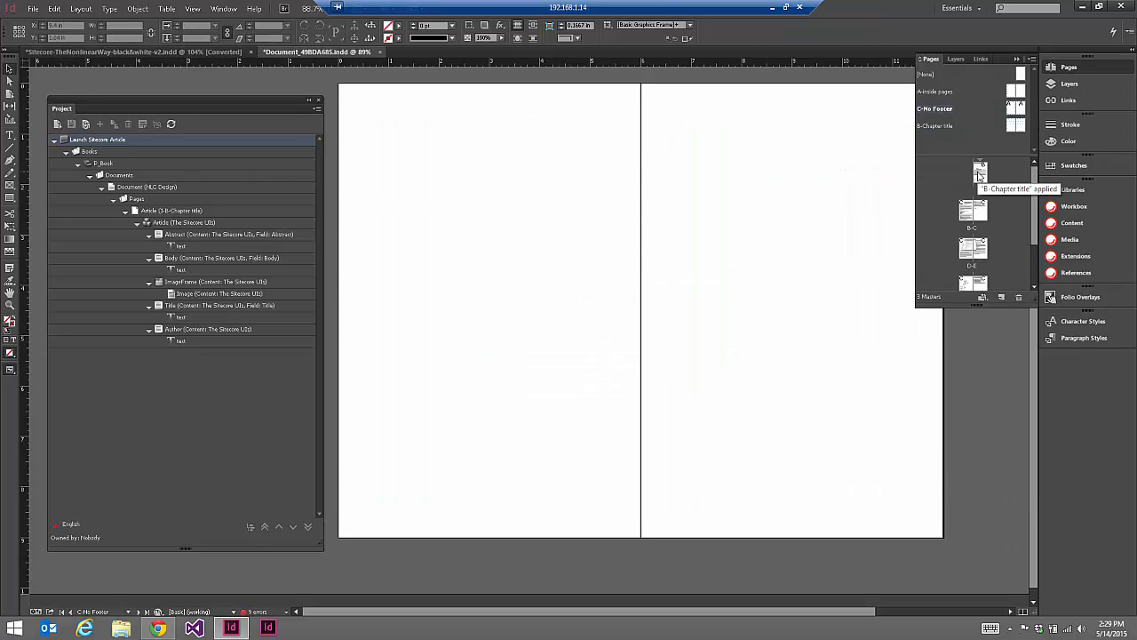
double_click(980, 175)
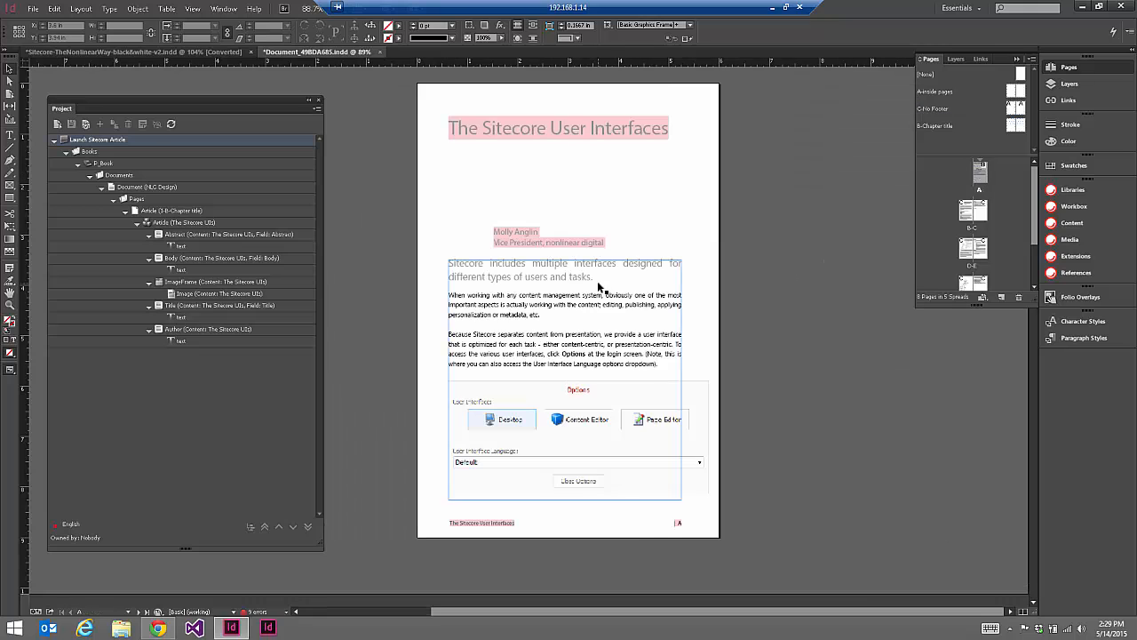
double_click(974, 213)
double_click(976, 216)
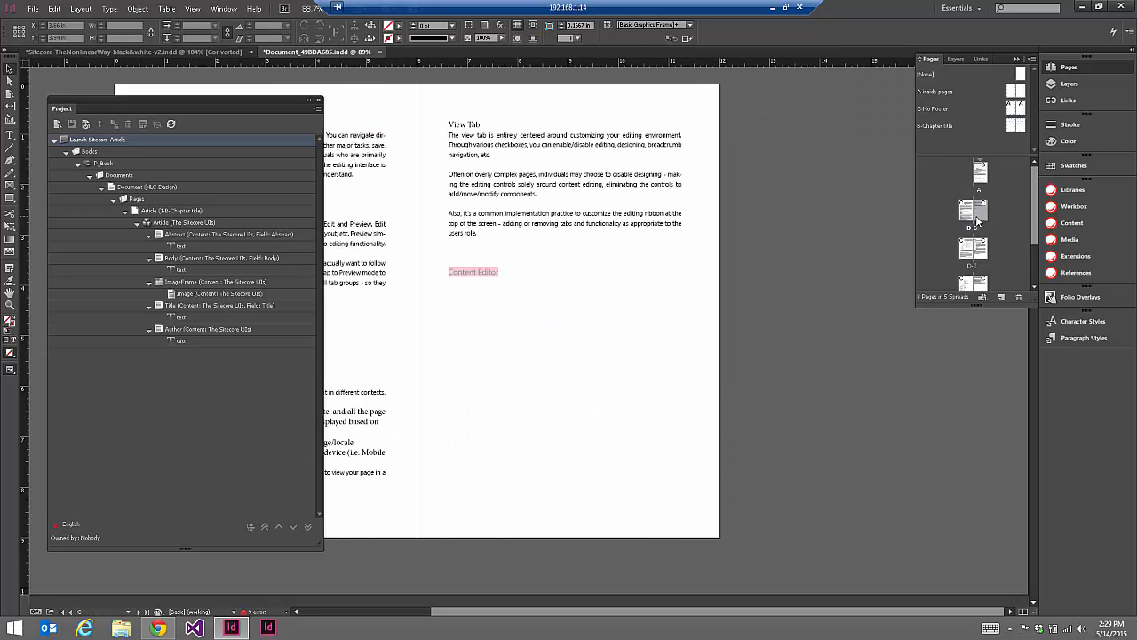
double_click(967, 249)
double_click(980, 175)
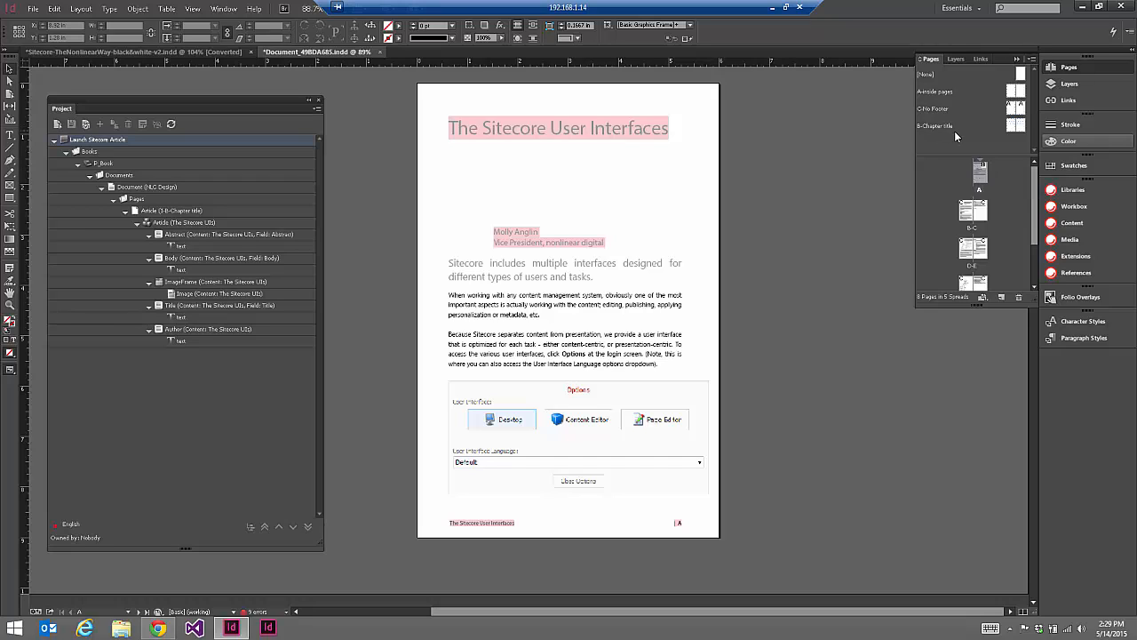
Review the Article page's master and flow master settings and the Body text frame's flow name without changing them
double_click(173, 210)
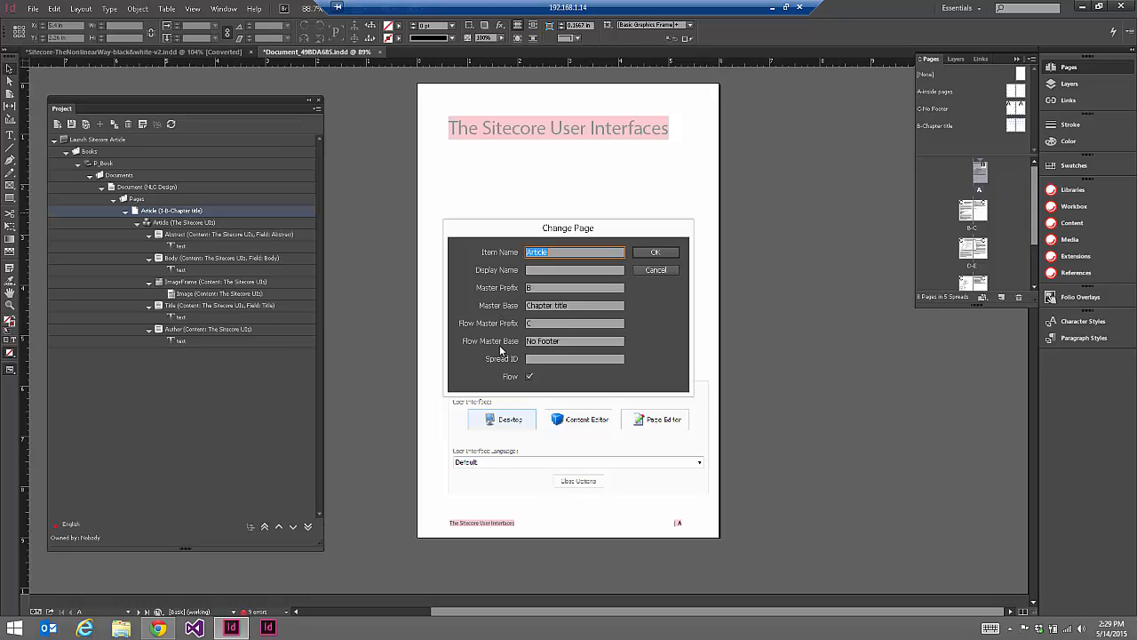
left_click(670, 268)
left_click(485, 244)
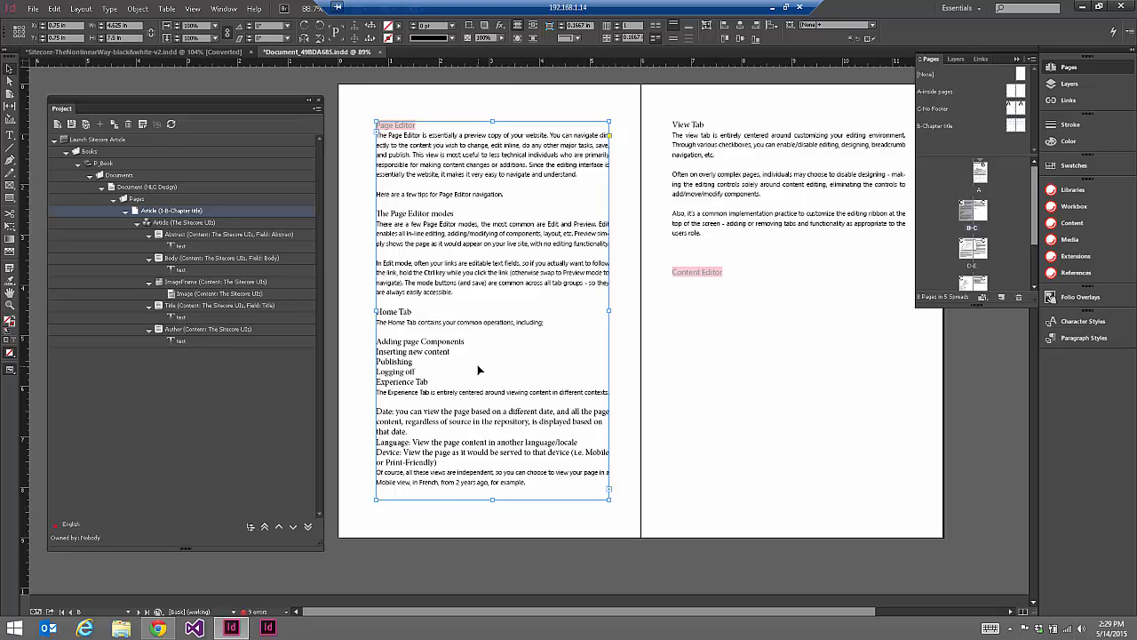
double_click(181, 259)
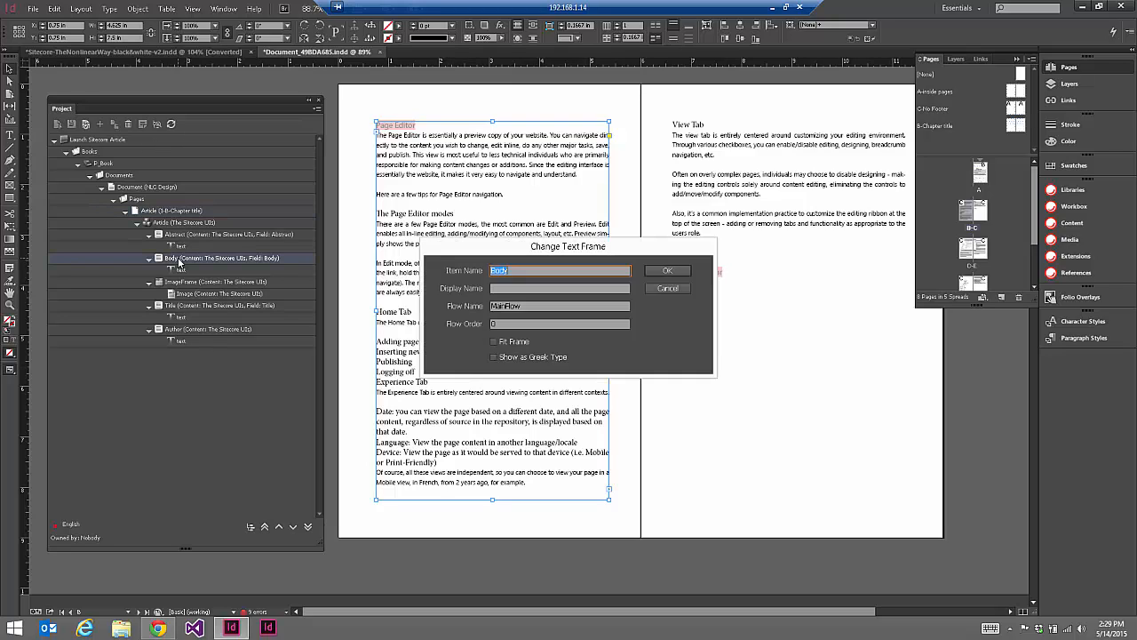
double_click(493, 306)
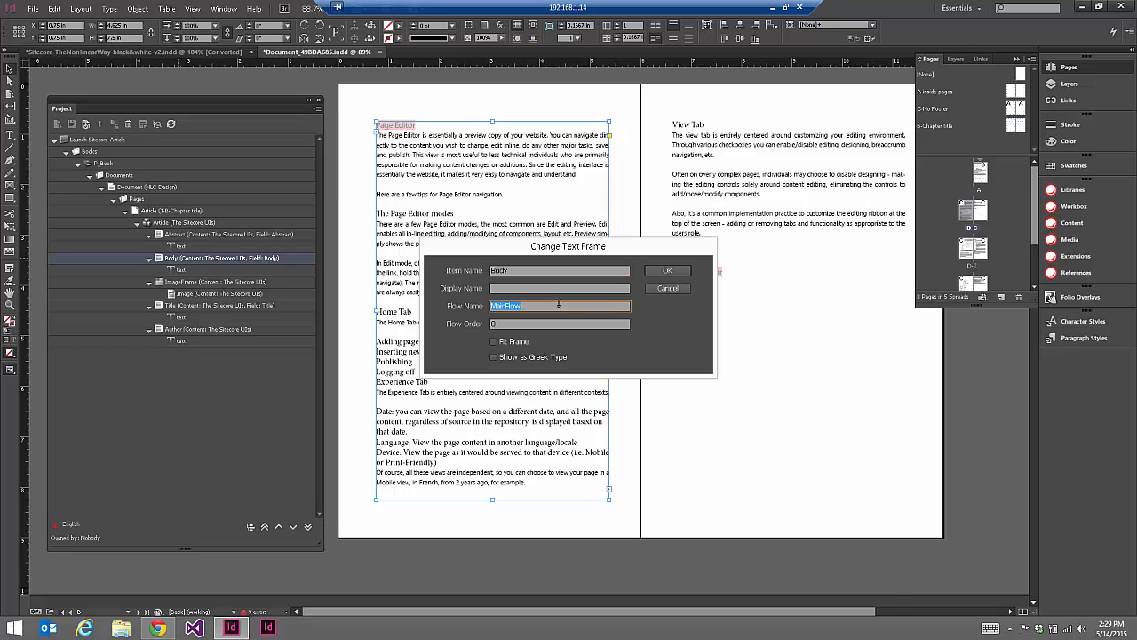
left_click(669, 290)
Check which text frames on the page B-C spread the MainFlow layer entries refer to
left_click(960, 60)
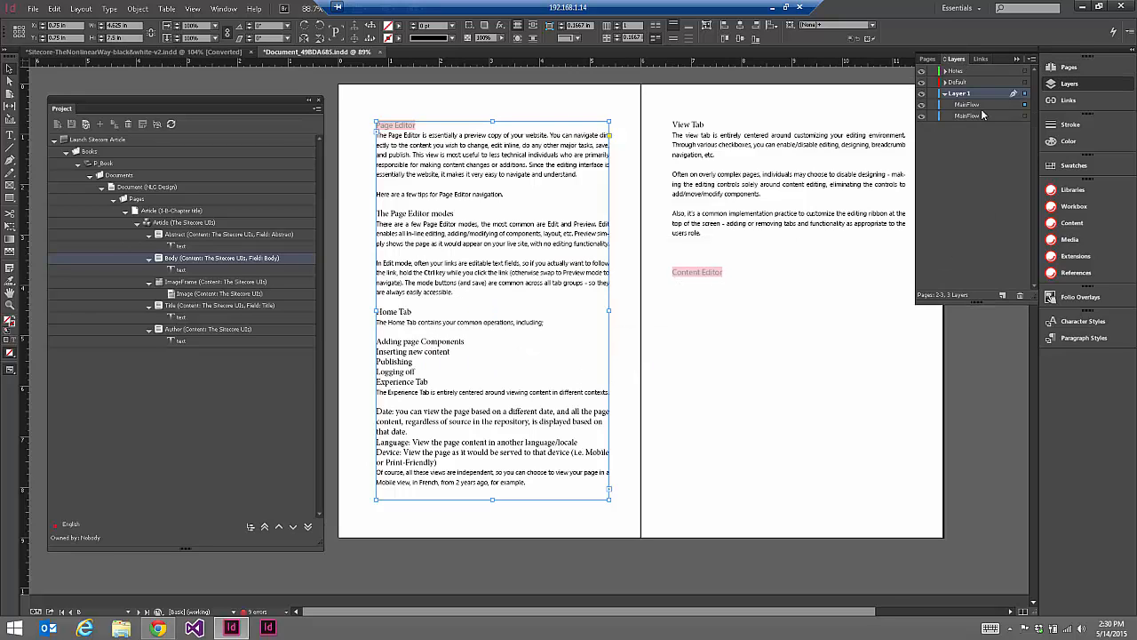
left_click(973, 117)
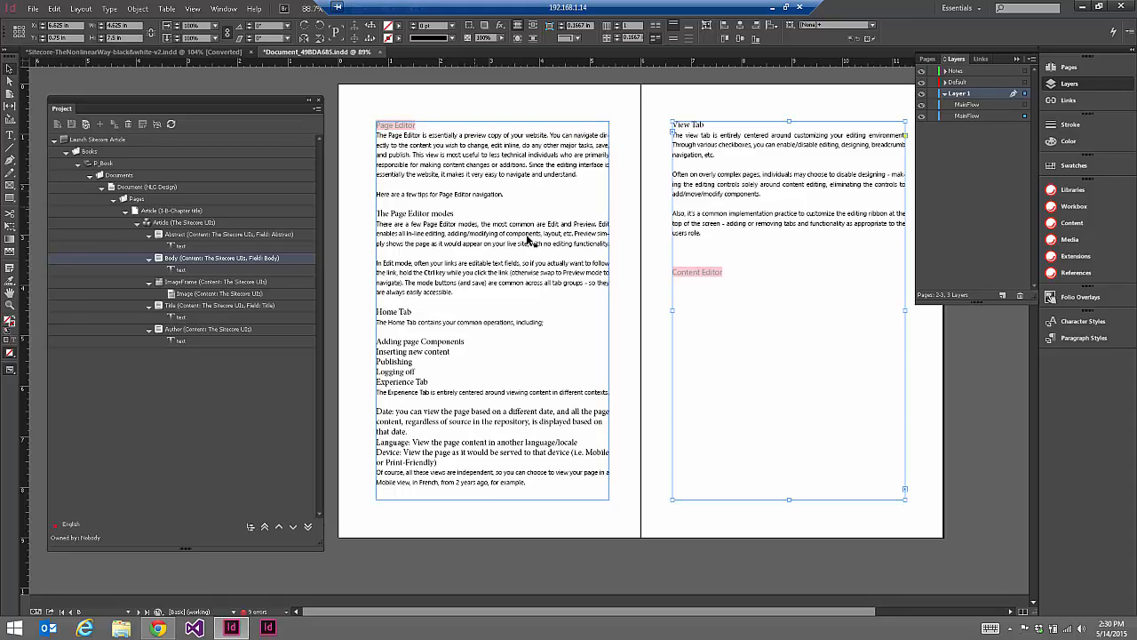
left_click(1017, 58)
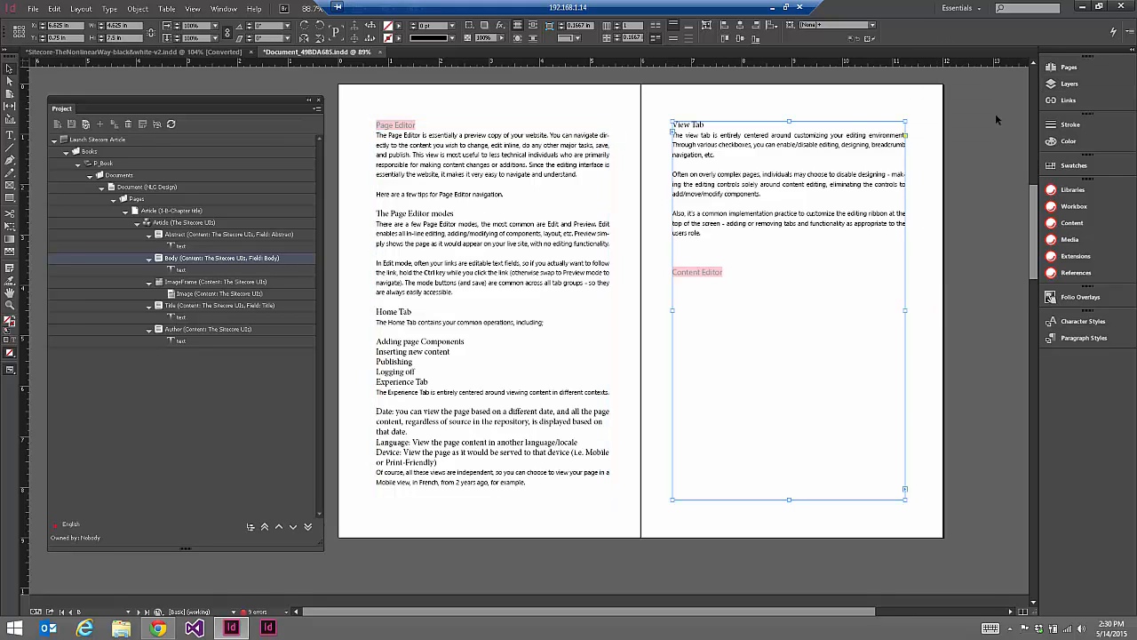
Inspect the body text frame on the first page and the Options image that extends past its edge
scroll(936, 209, "up", 10)
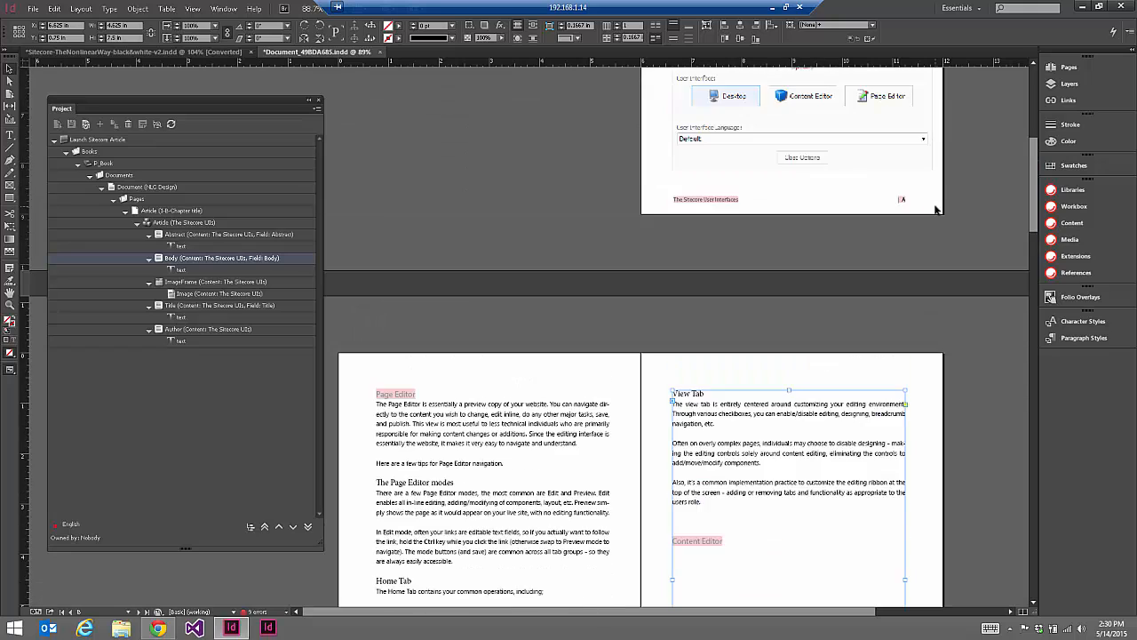
left_click(816, 413)
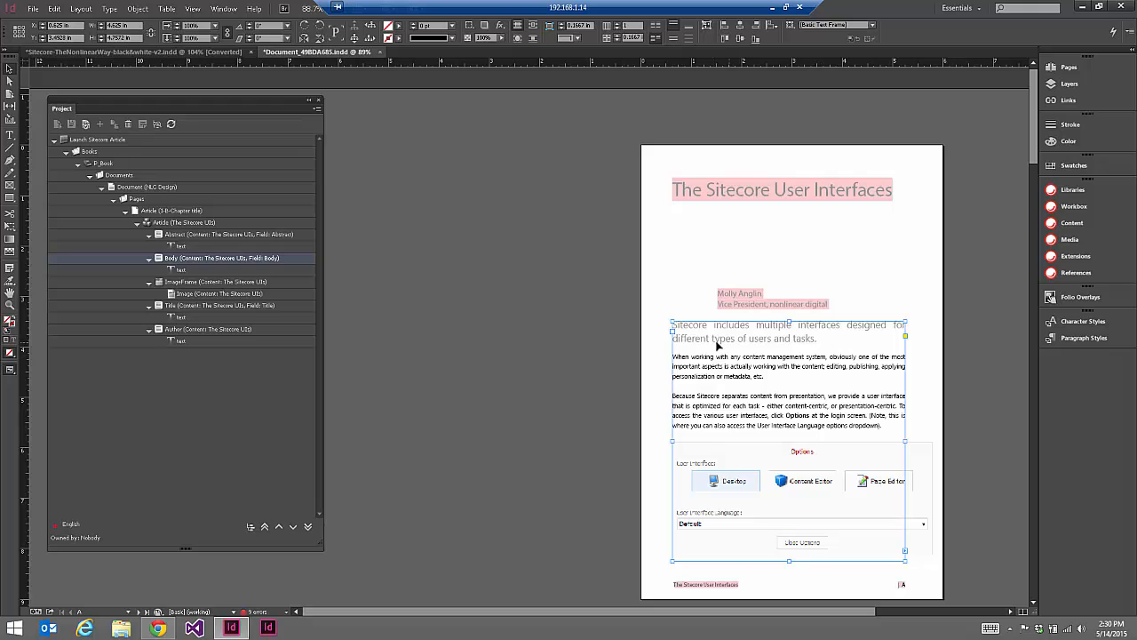
scroll(913, 321, "down", 3)
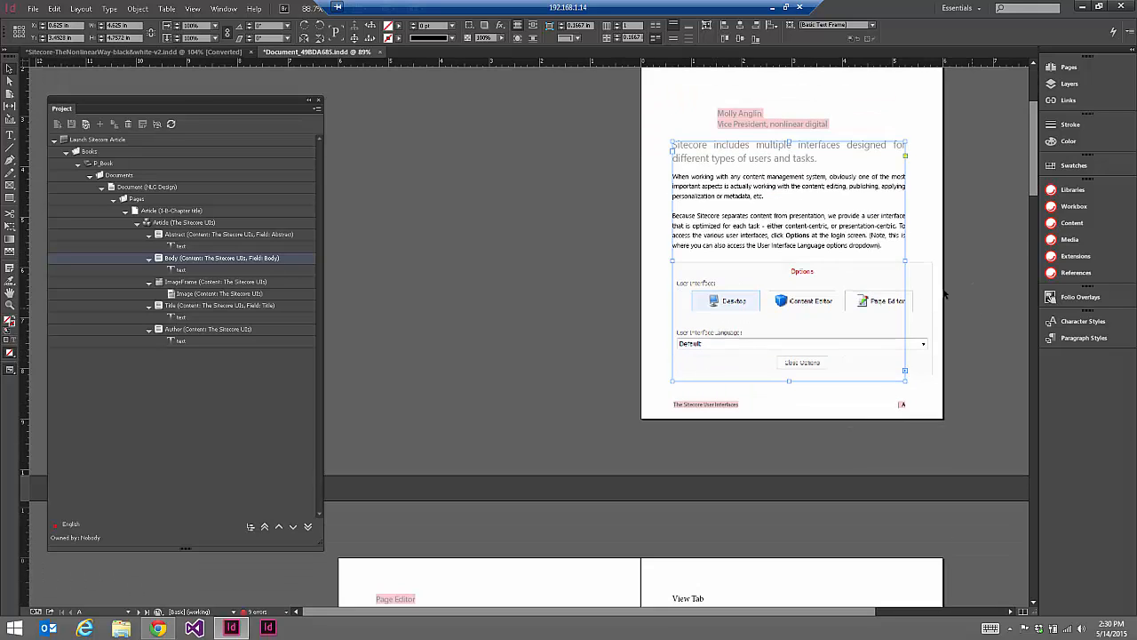
left_click(914, 322)
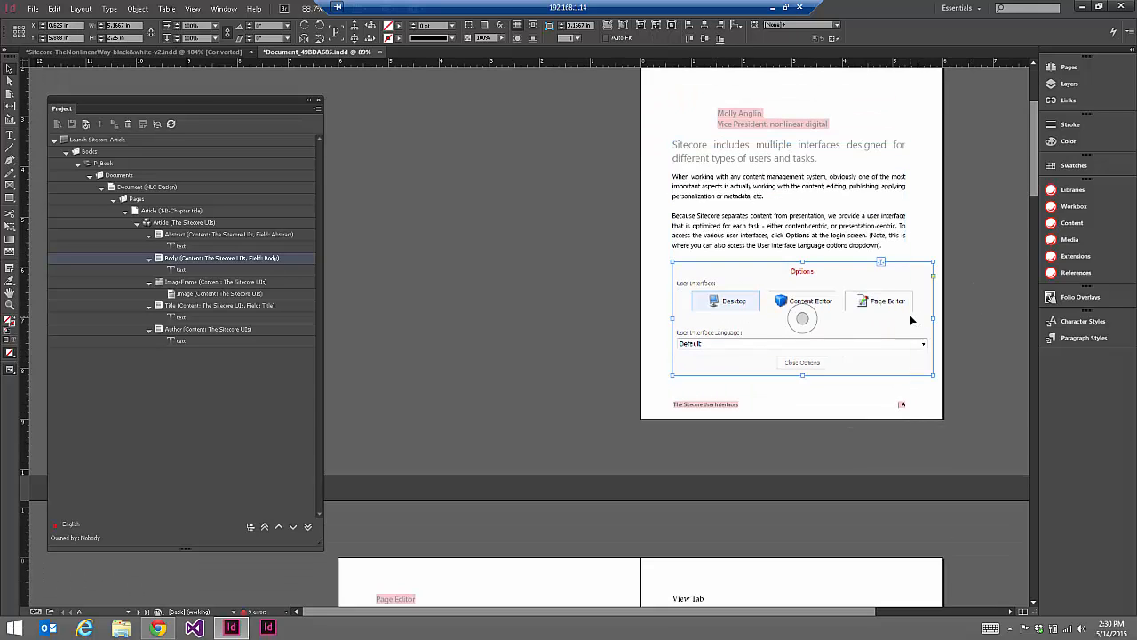
scroll(911, 320, "down", 3)
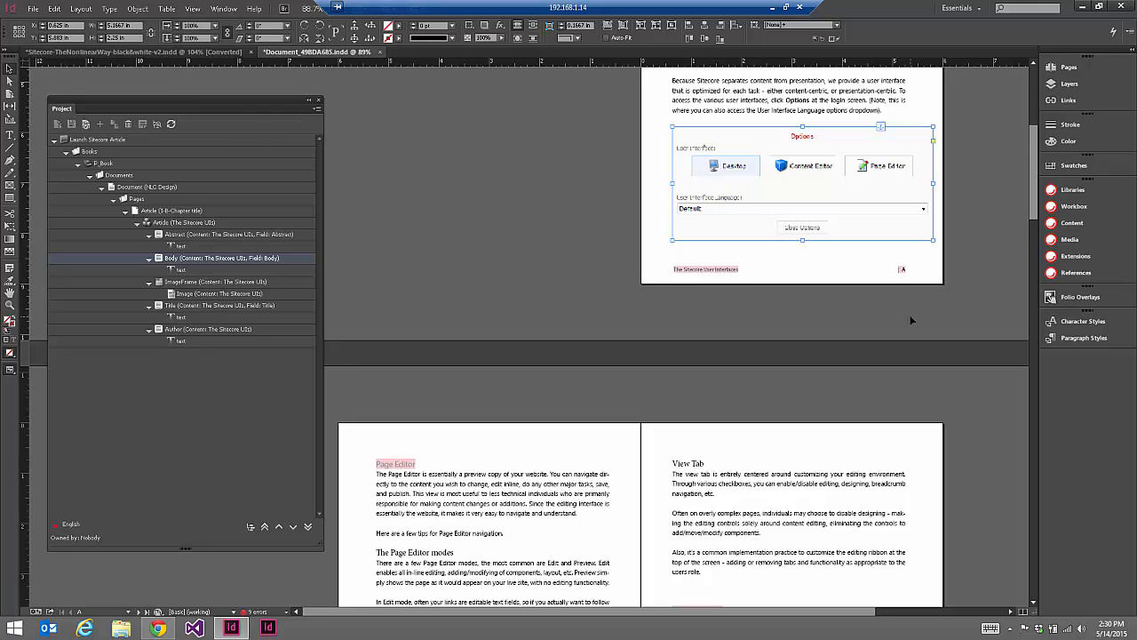
Check the text formatting of the Page Editor heading, the Page Editor modes subheading and the list lines on page B
scroll(911, 320, "down", 5)
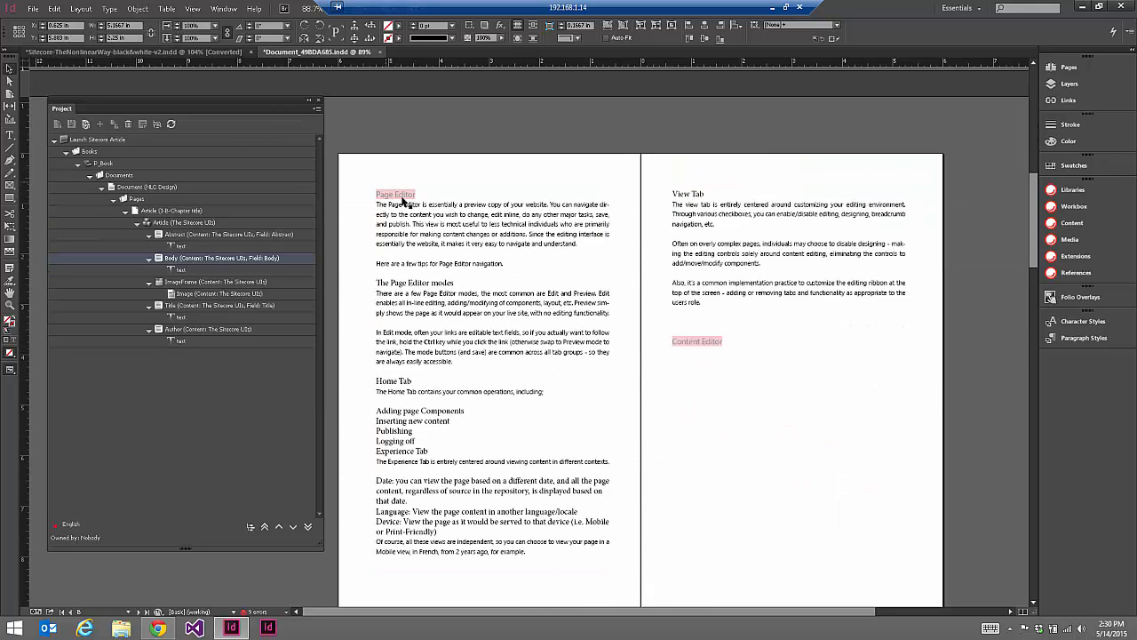
left_click(402, 203)
left_click(9, 134)
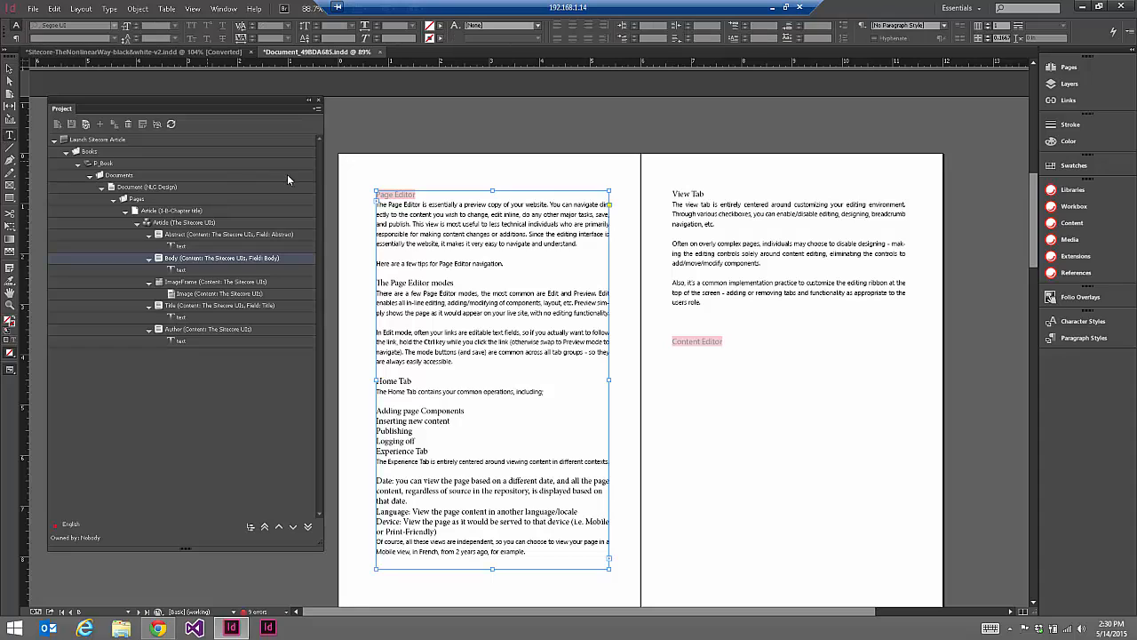
left_click_drag(413, 195, 372, 195)
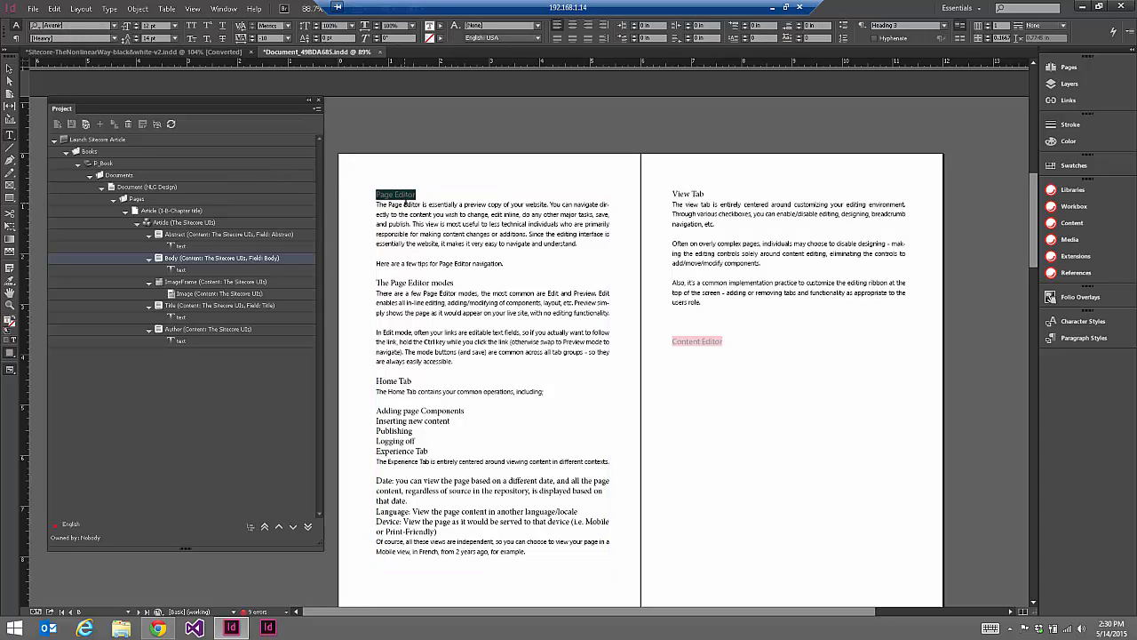
left_click(405, 204)
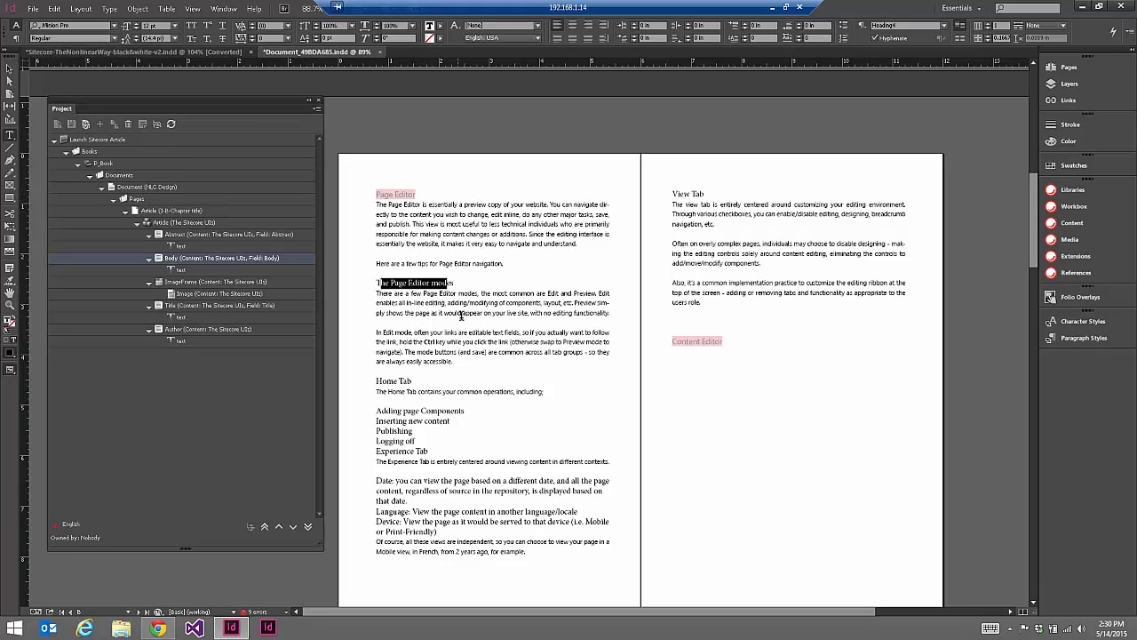
mouse_move(440, 461)
left_mouse_down()
mouse_move(382, 437)
mouse_move(375, 409)
mouse_move(439, 448)
left_mouse_up()
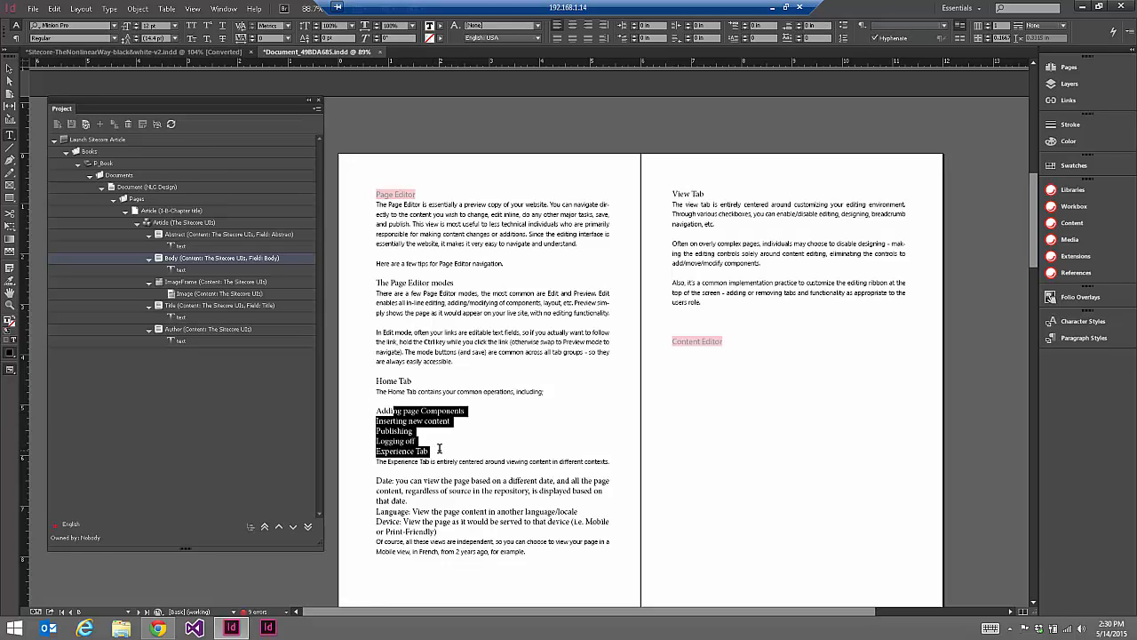
left_click(480, 331)
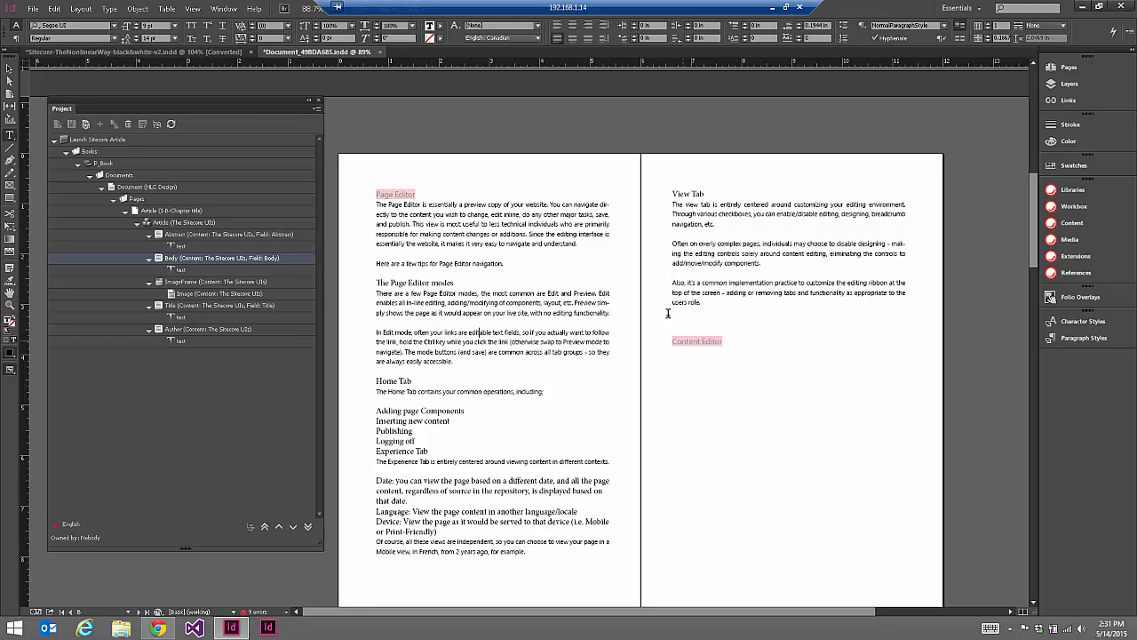
Examine the text and image layout on all the flowed pages, return to the first page and activate the Selection tool
scroll(614, 278, "down", 10)
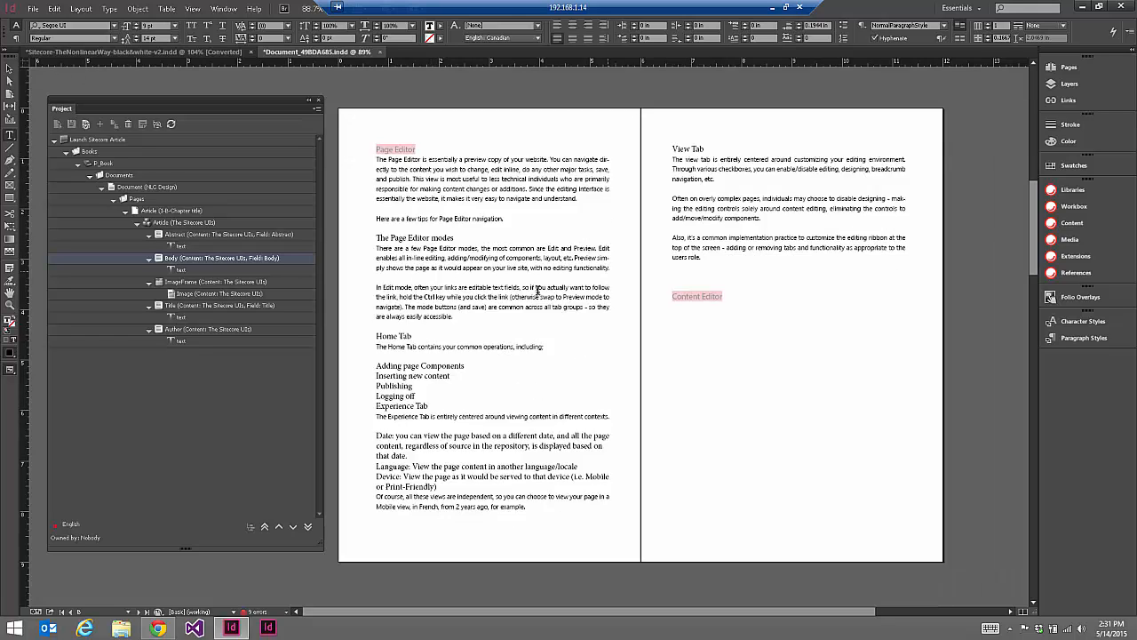
scroll(577, 275, "down", 6)
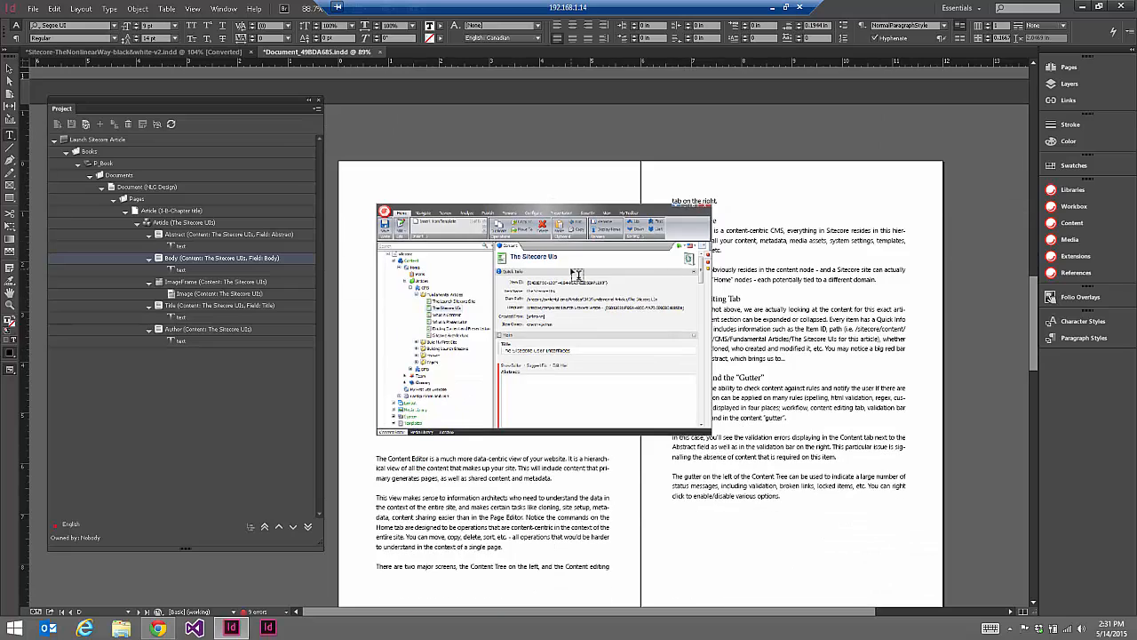
scroll(728, 331, "up", 5)
scroll(727, 330, "up", 10)
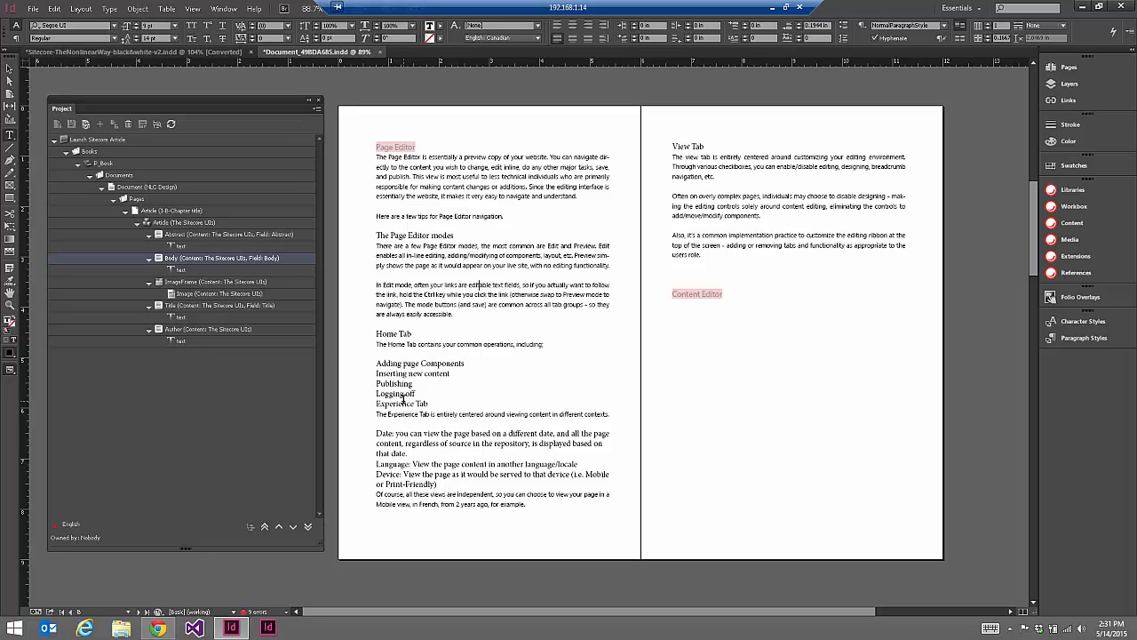
scroll(568, 328, "down", 5)
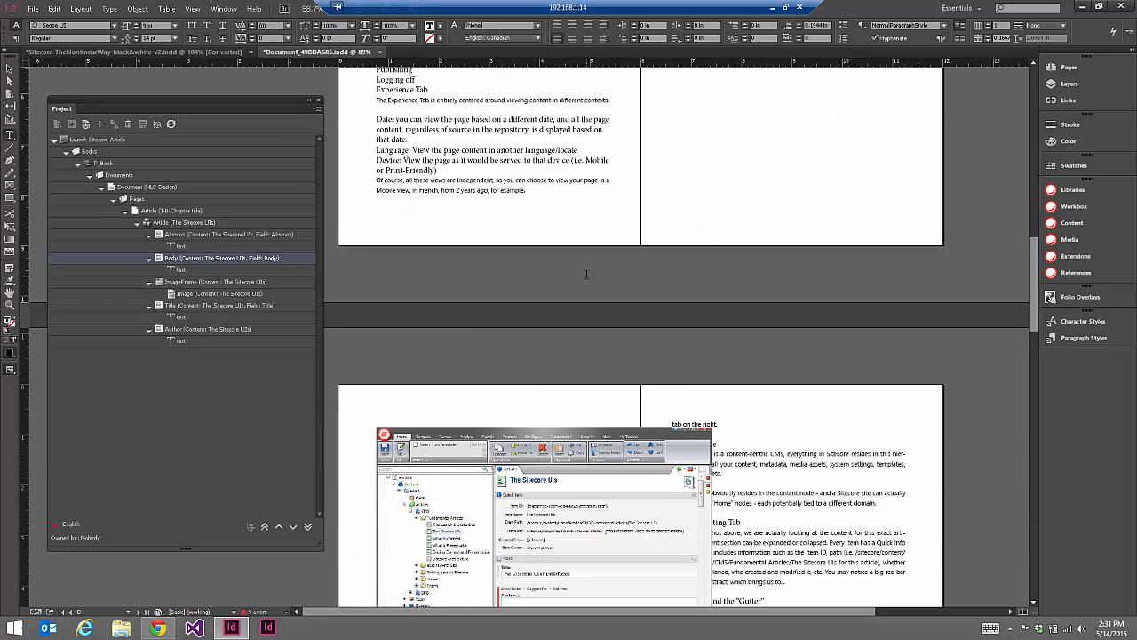
scroll(620, 263, "down", 15)
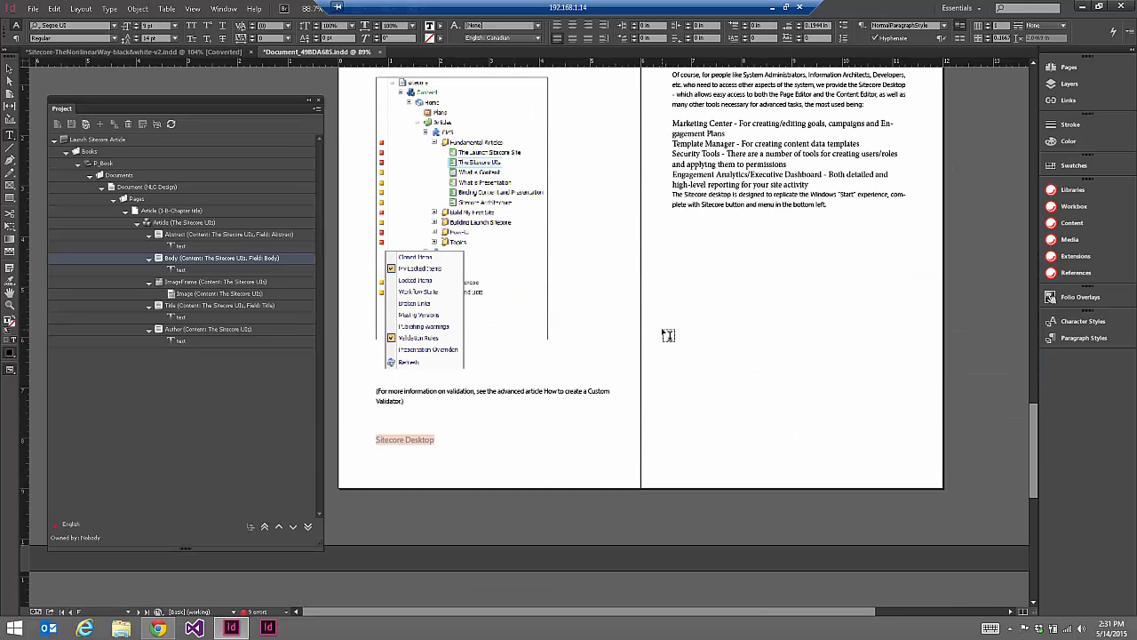
scroll(622, 365, "up", 10)
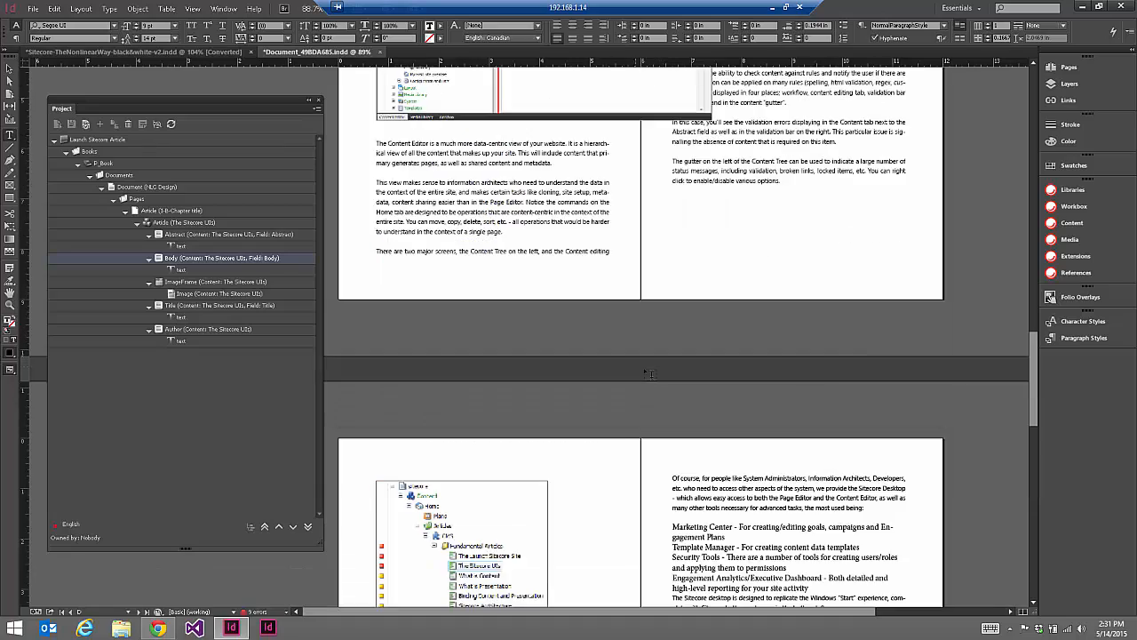
scroll(622, 389, "up", 15)
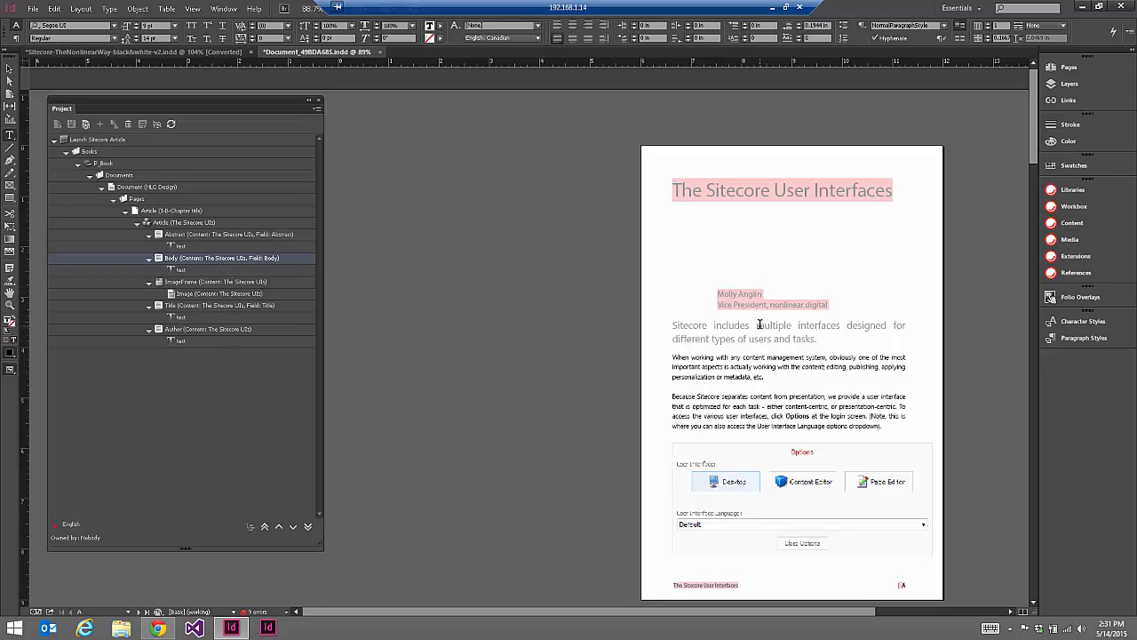
left_click(9, 67)
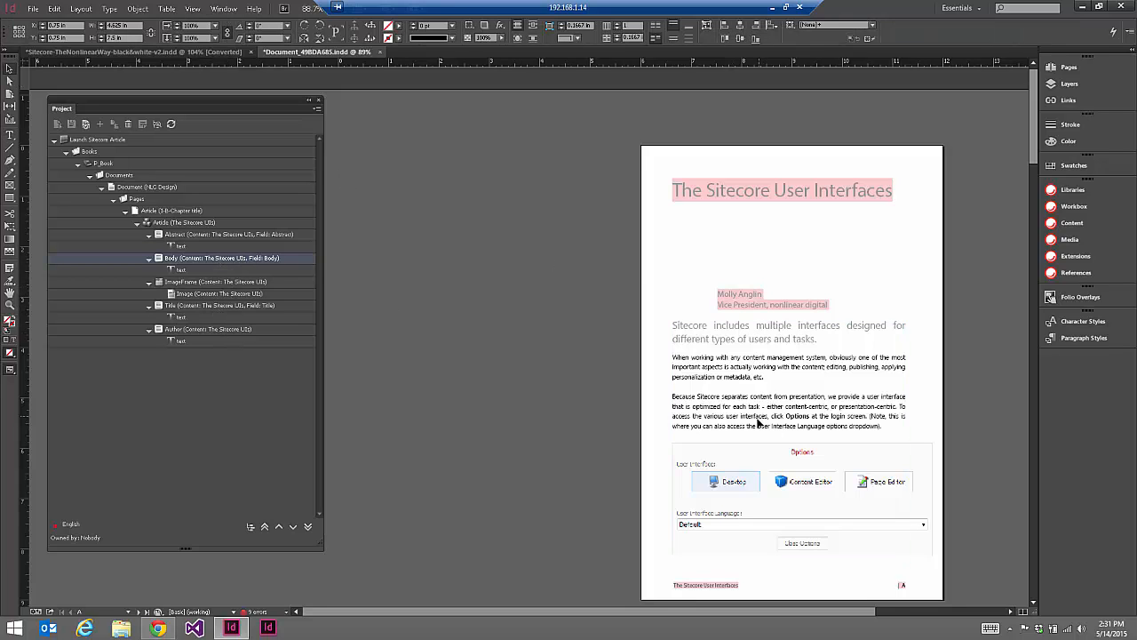
Inspect the body text frames on the first page and the B-C spread, and compare them with the Options image's frame
left_click(760, 419)
left_click_drag(738, 613, 801, 626)
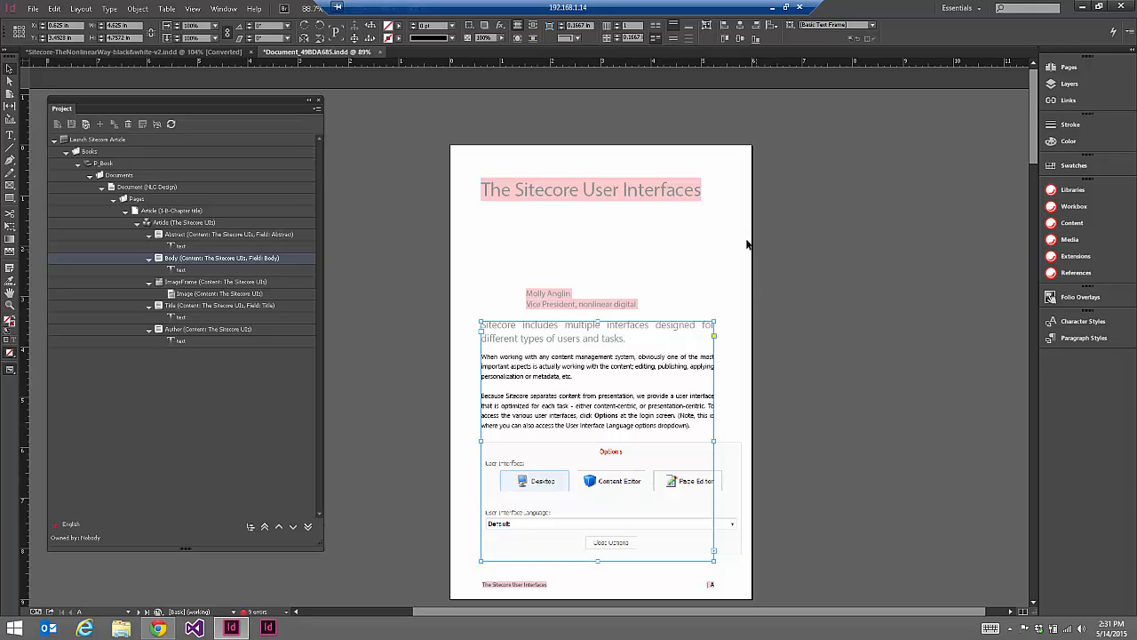
scroll(742, 236, "down", 10)
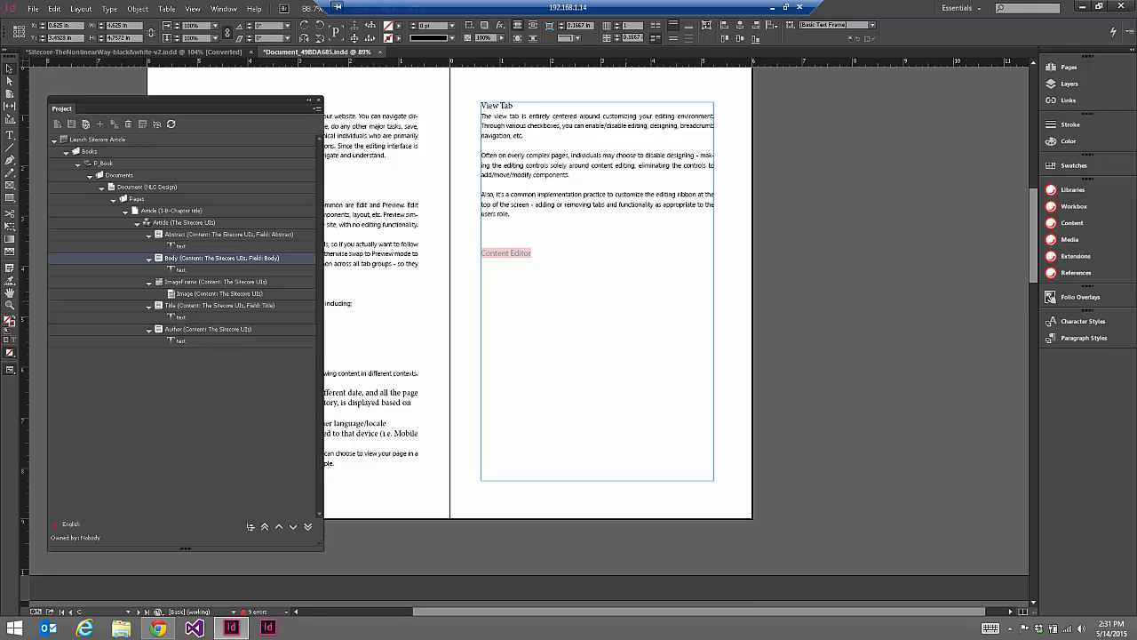
left_click_drag(632, 611, 521, 604)
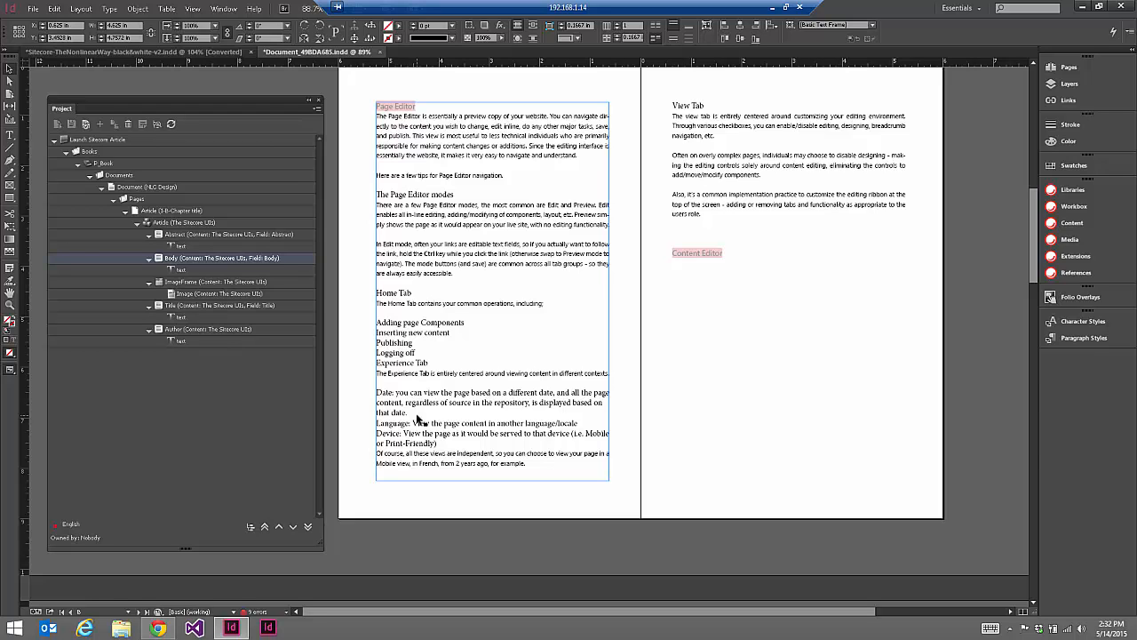
scroll(418, 420, "up", 10)
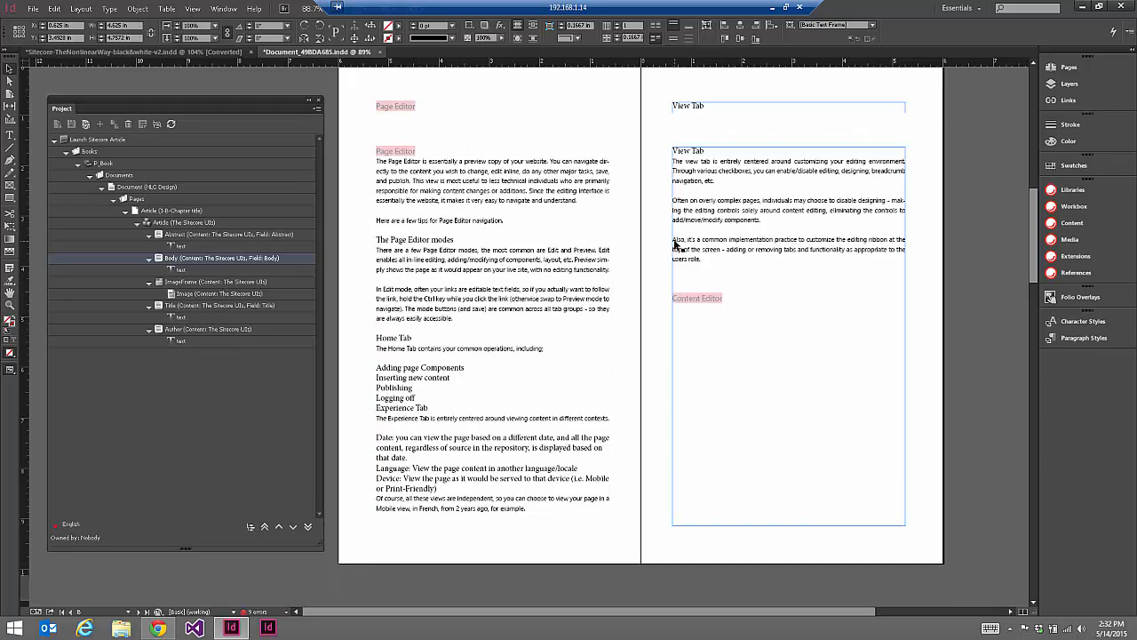
left_click(867, 359)
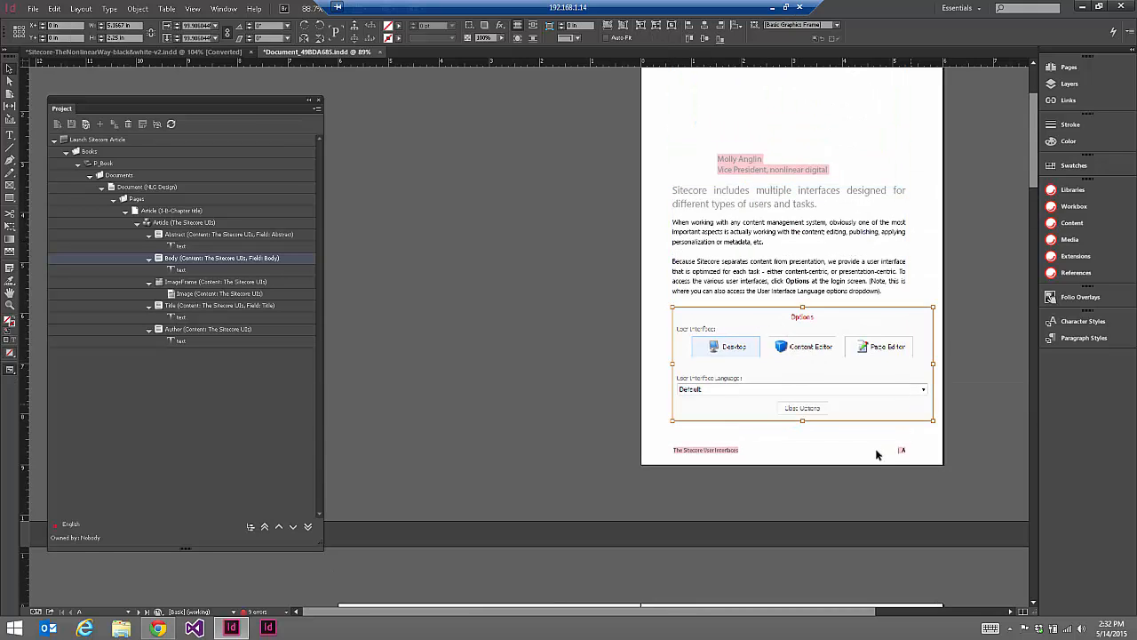
scroll(867, 373, "up", 3)
left_click(893, 393)
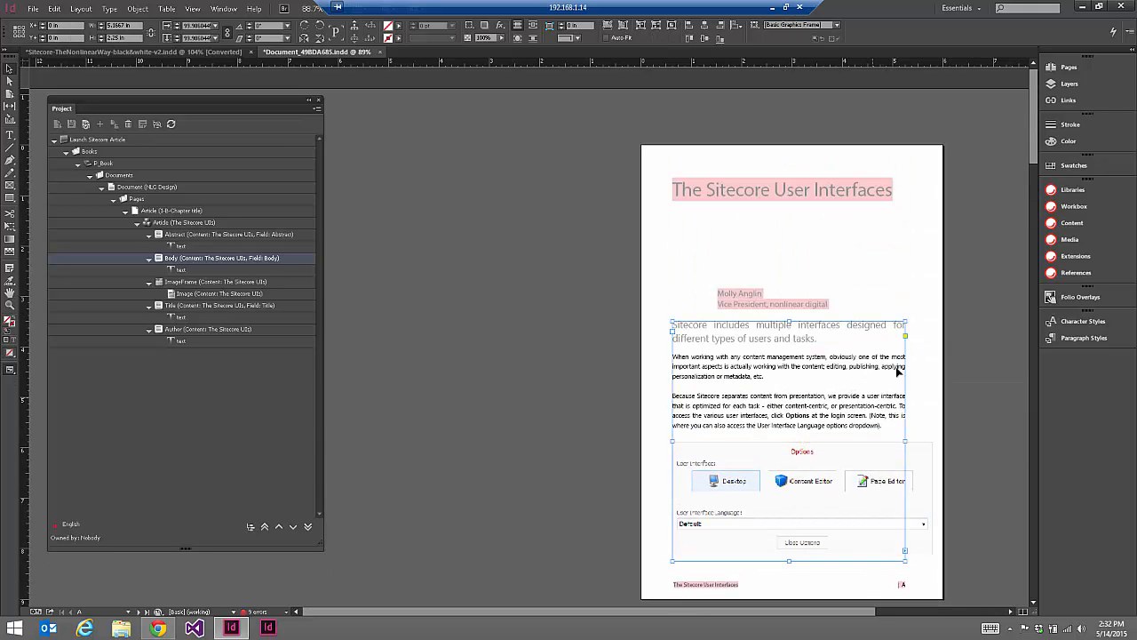
left_click(686, 293)
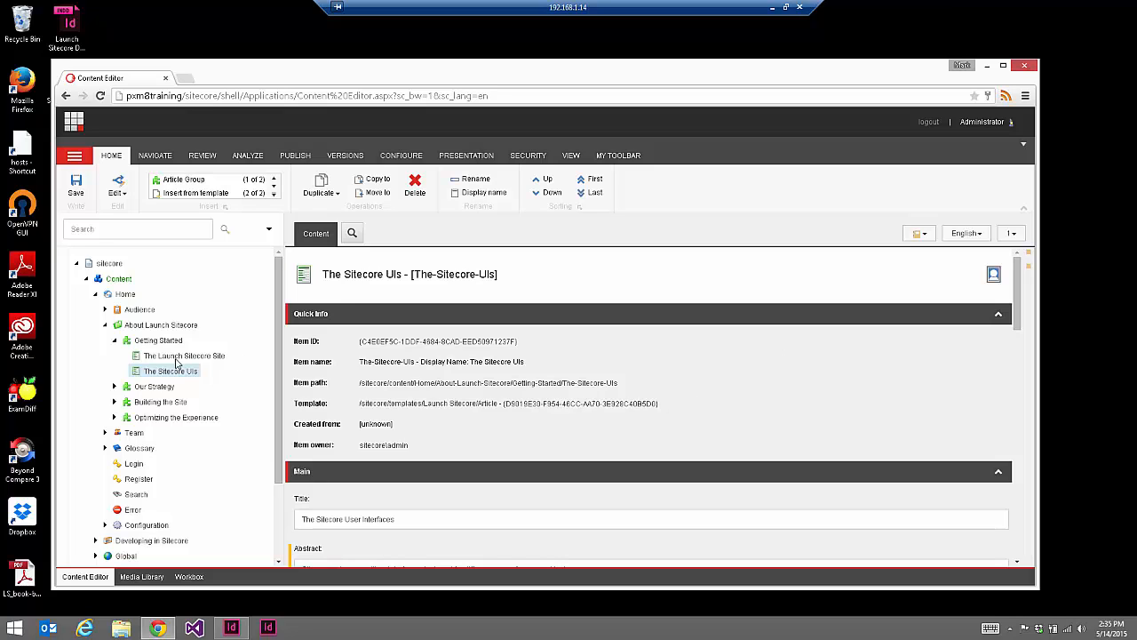
Open the Article template's inherited Title Abstract and Text base template and display its Abstract field
left_click(465, 406)
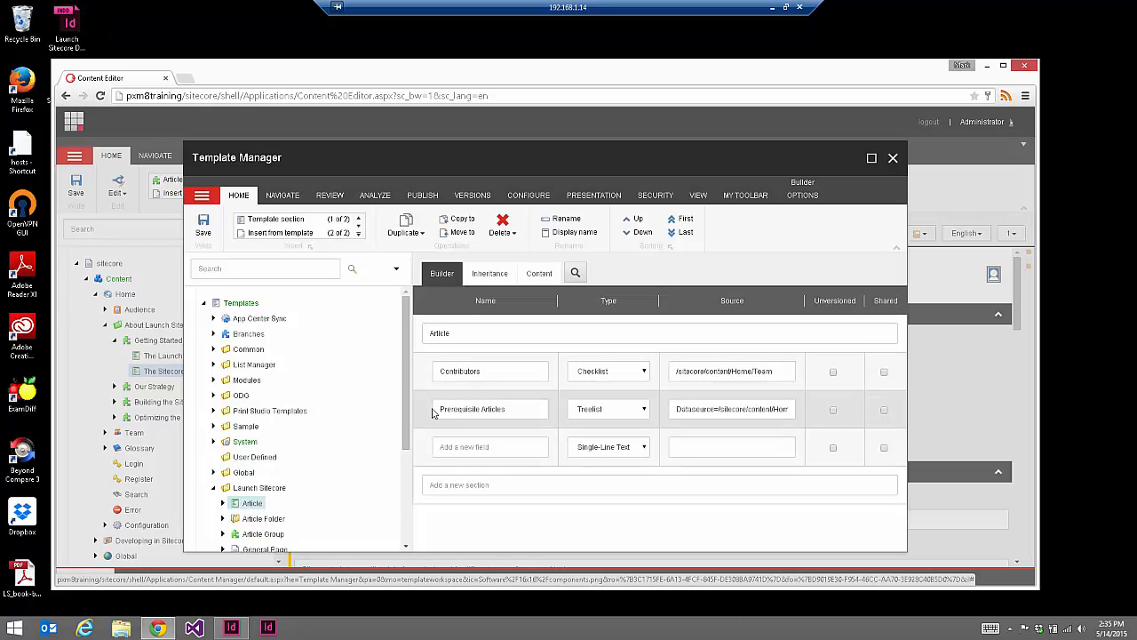
left_click(488, 273)
scroll(627, 385, "down", 10)
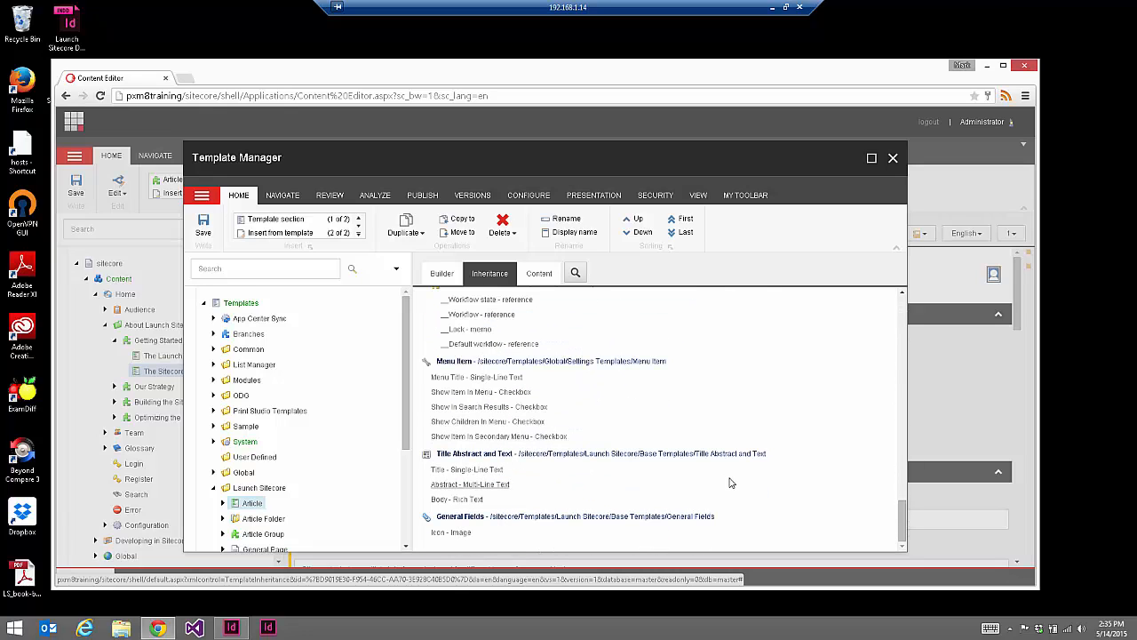
left_click(660, 454)
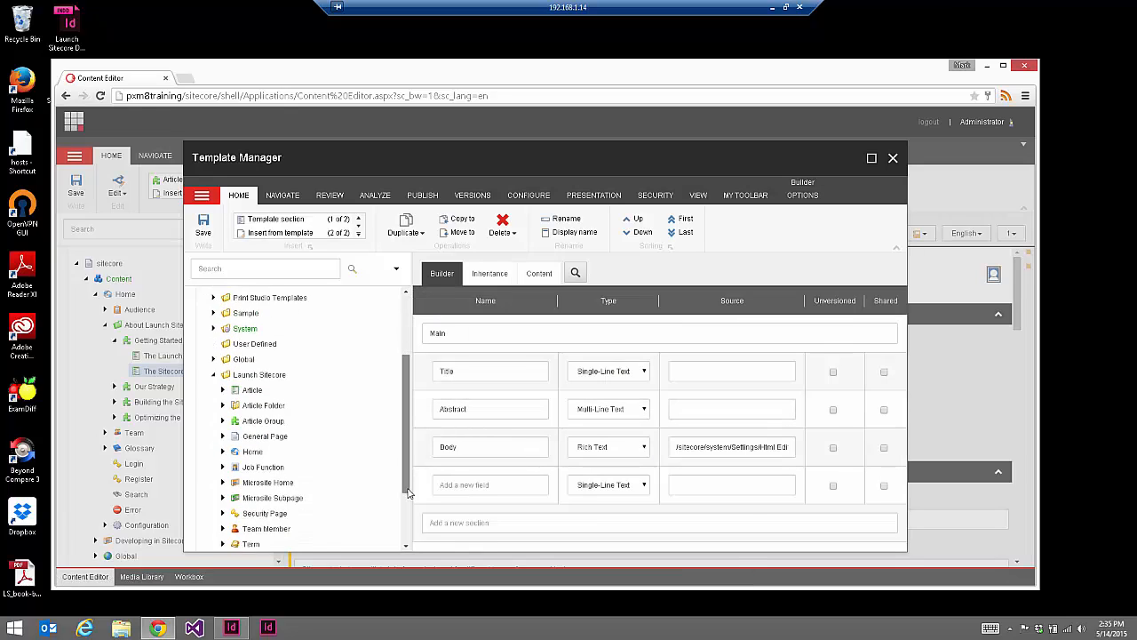
left_click(233, 515)
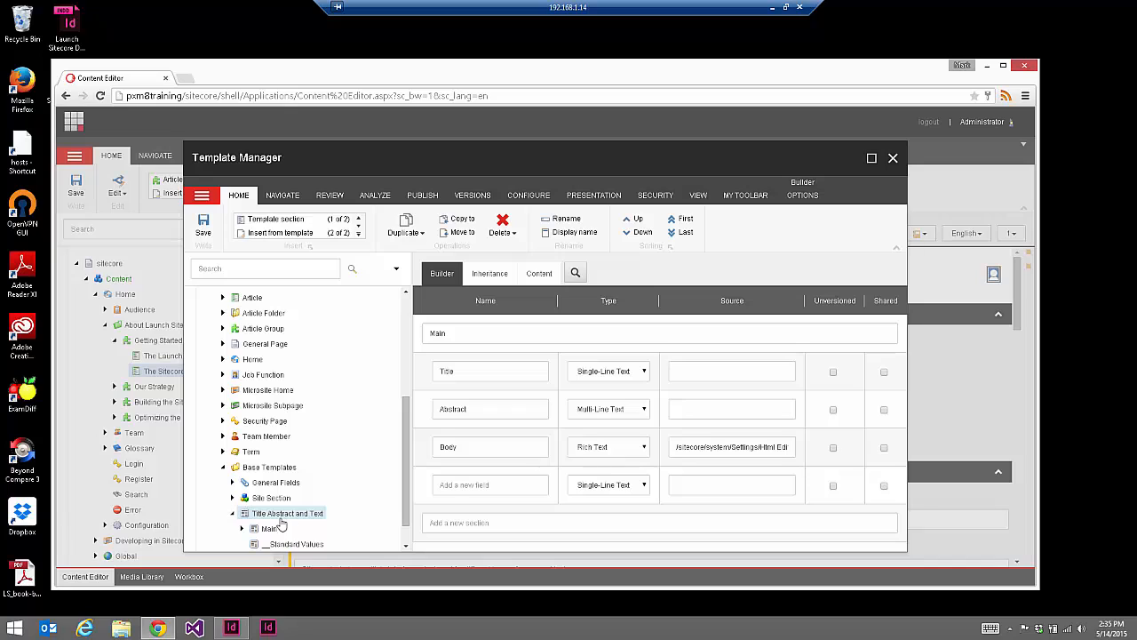
scroll(407, 447, "down", 3)
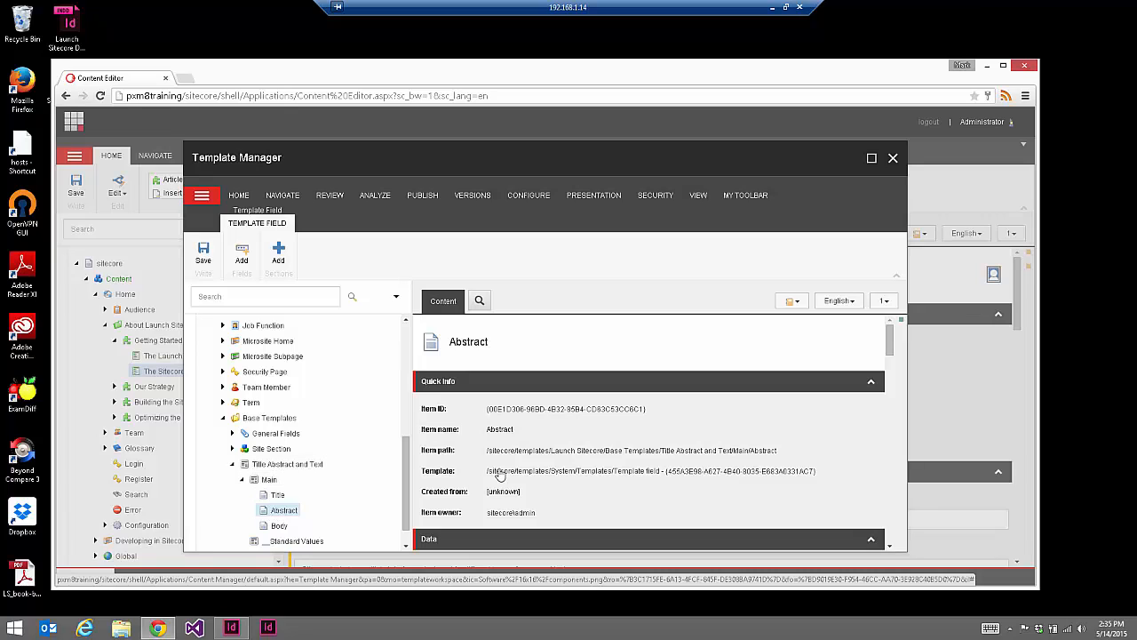
Remove the Must Include P Tags rule from all of the Abstract field's validation rule lists, save, and close the Template Manager
left_click_drag(890, 345, 893, 455)
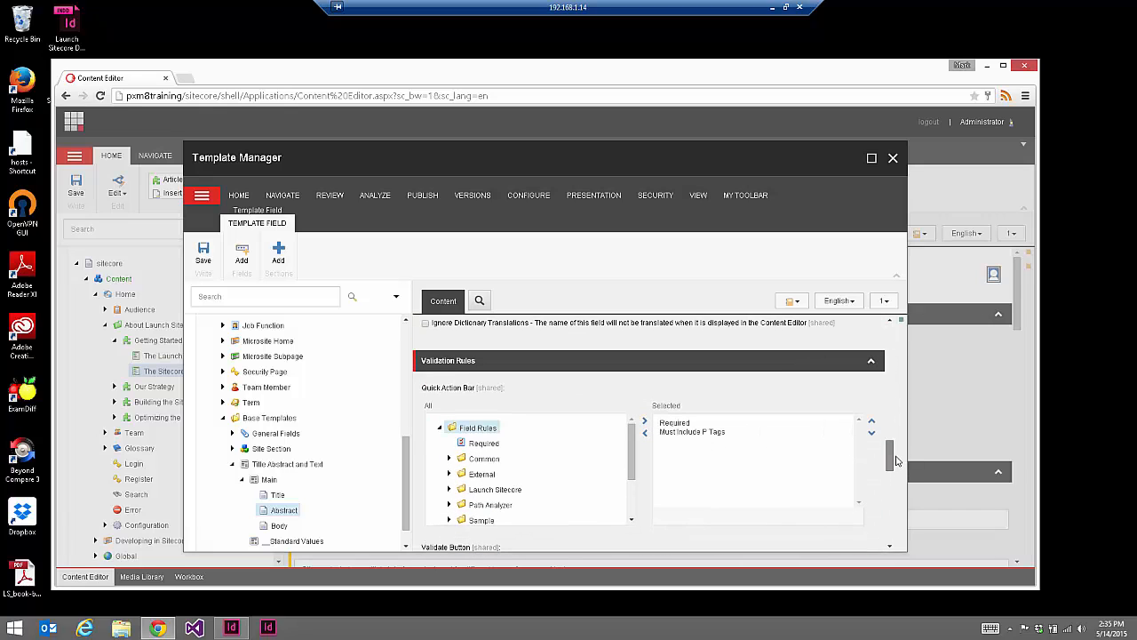
double_click(698, 432)
left_click_drag(894, 462, 896, 494)
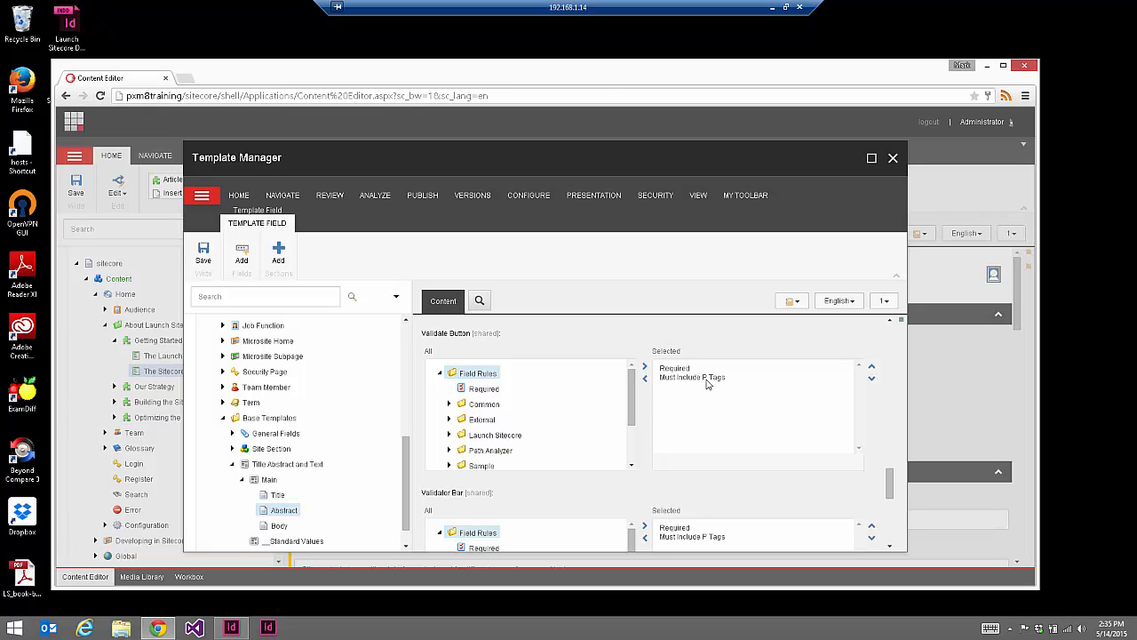
left_click_drag(893, 504, 894, 525)
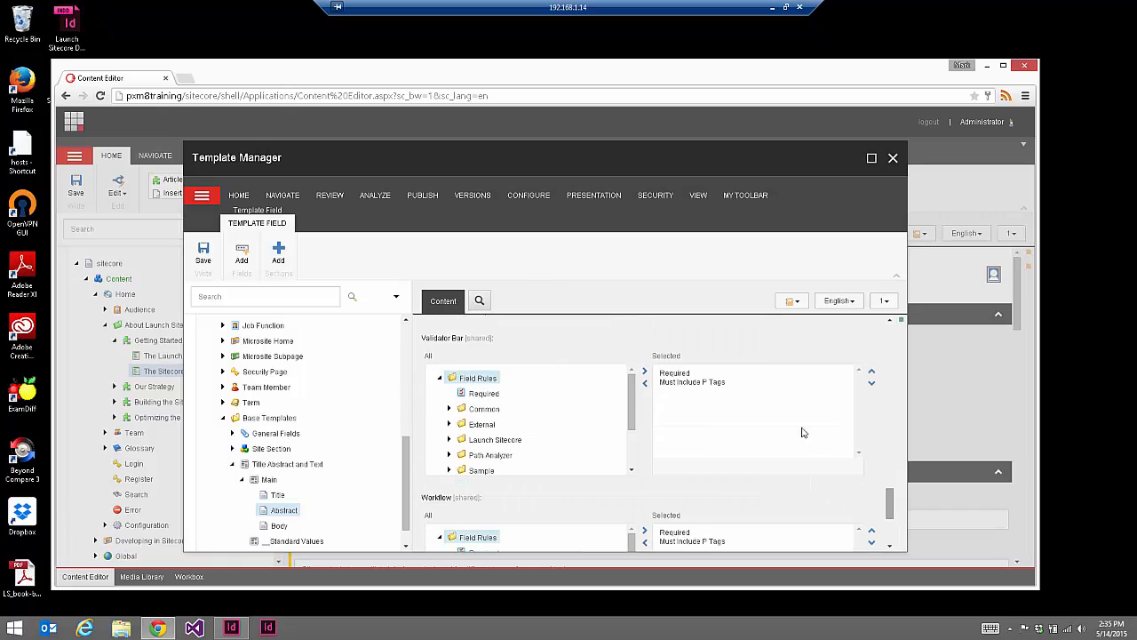
double_click(734, 384)
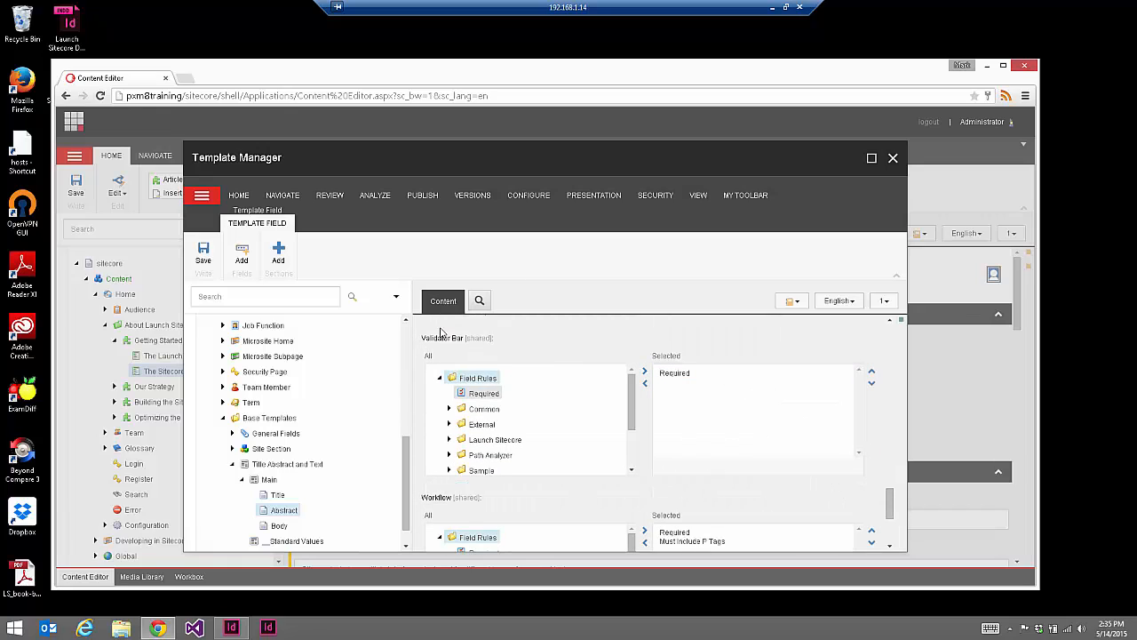
scroll(891, 513, "down", 1)
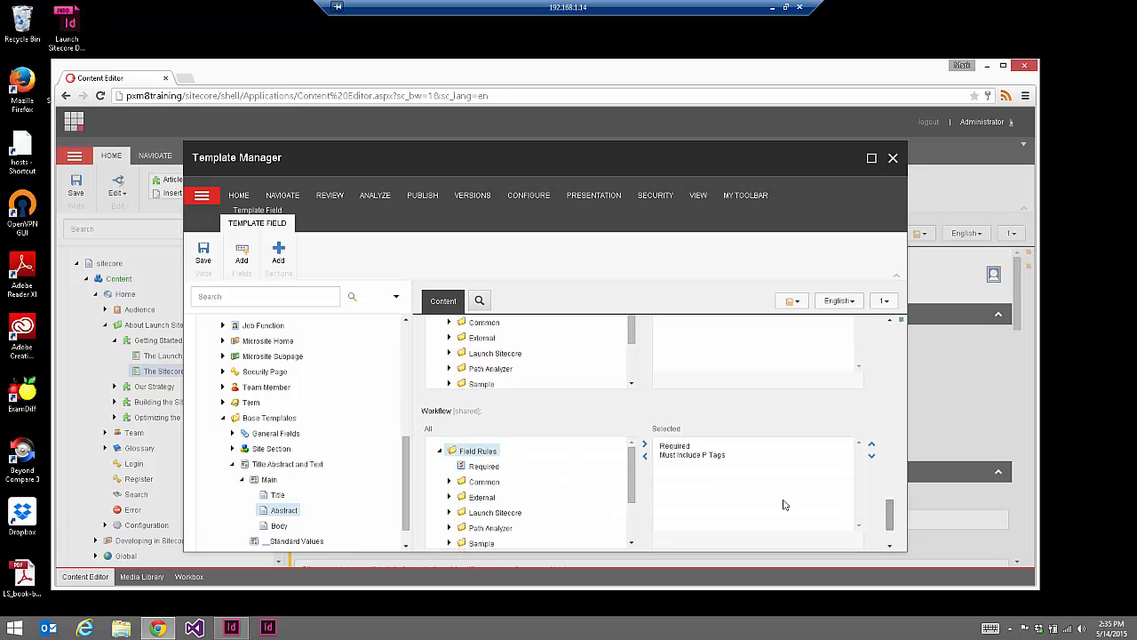
double_click(716, 455)
mouse_move(889, 526)
left_mouse_down()
mouse_move(889, 539)
mouse_move(889, 528)
left_mouse_up()
left_click(203, 256)
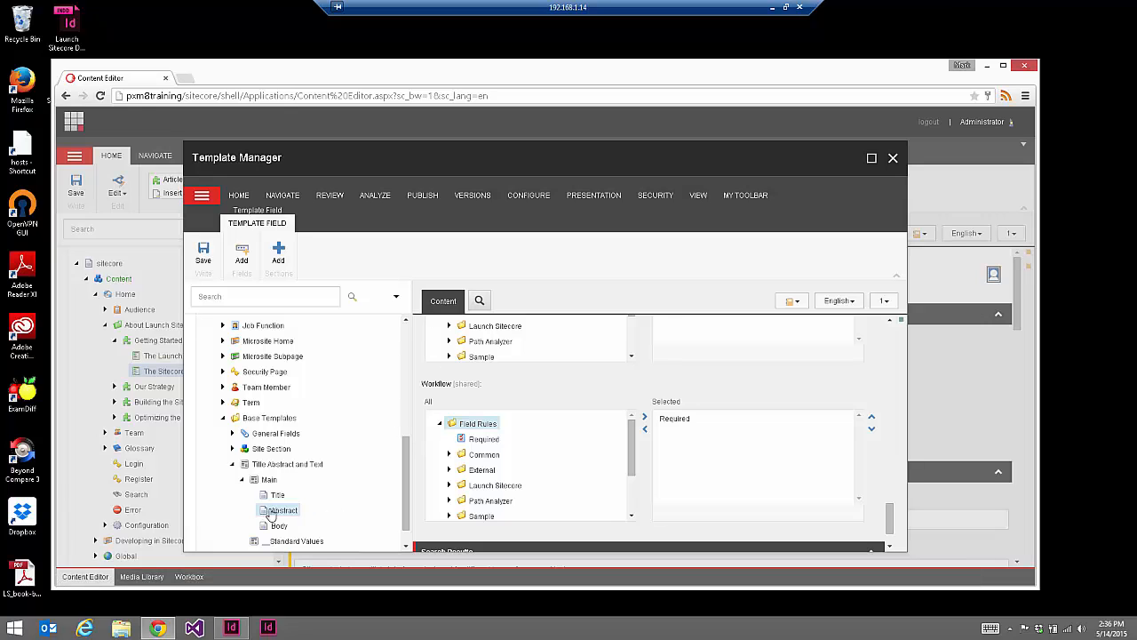
left_click(893, 157)
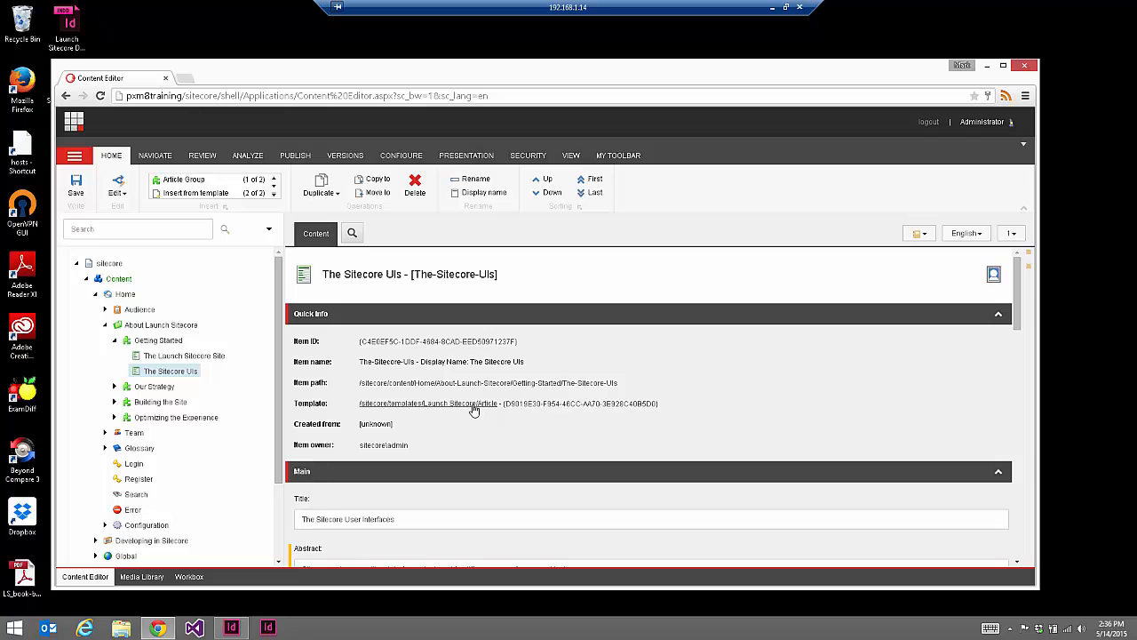
Open the Article template from The Sitecore UIs item and display its Contributors field
left_click(475, 407)
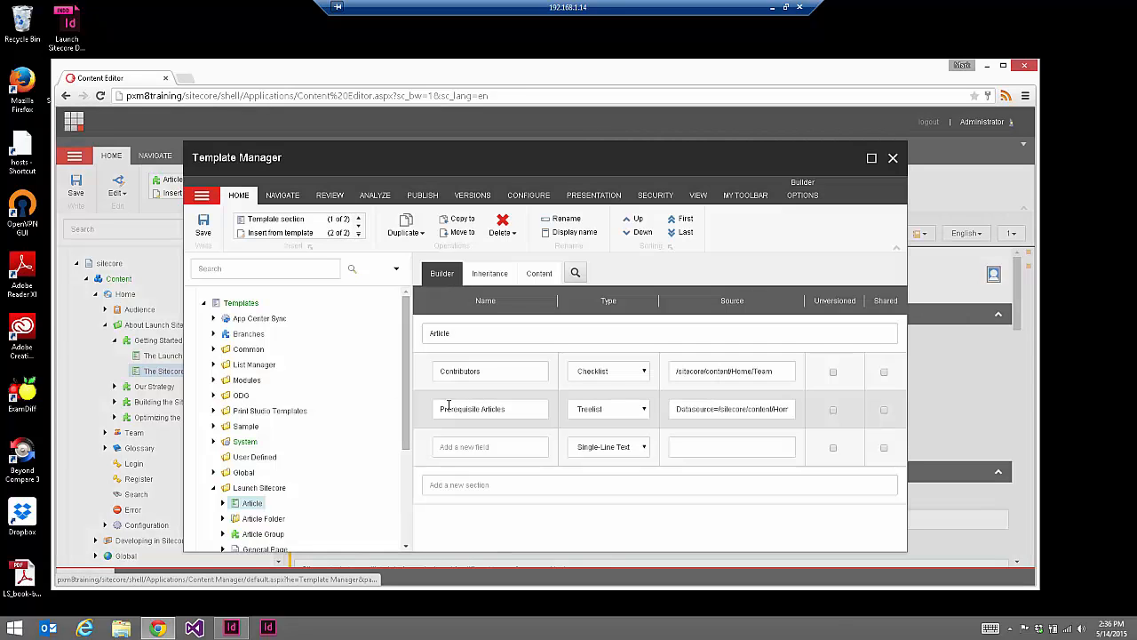
scroll(400, 424, "down", 2)
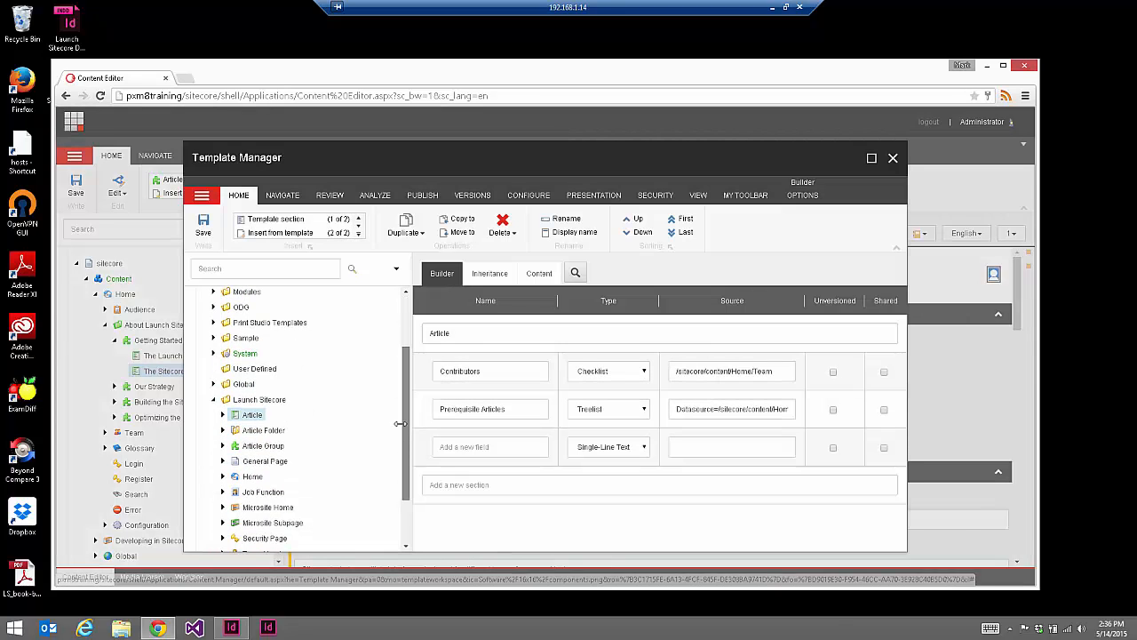
left_click(222, 415)
left_click(232, 430)
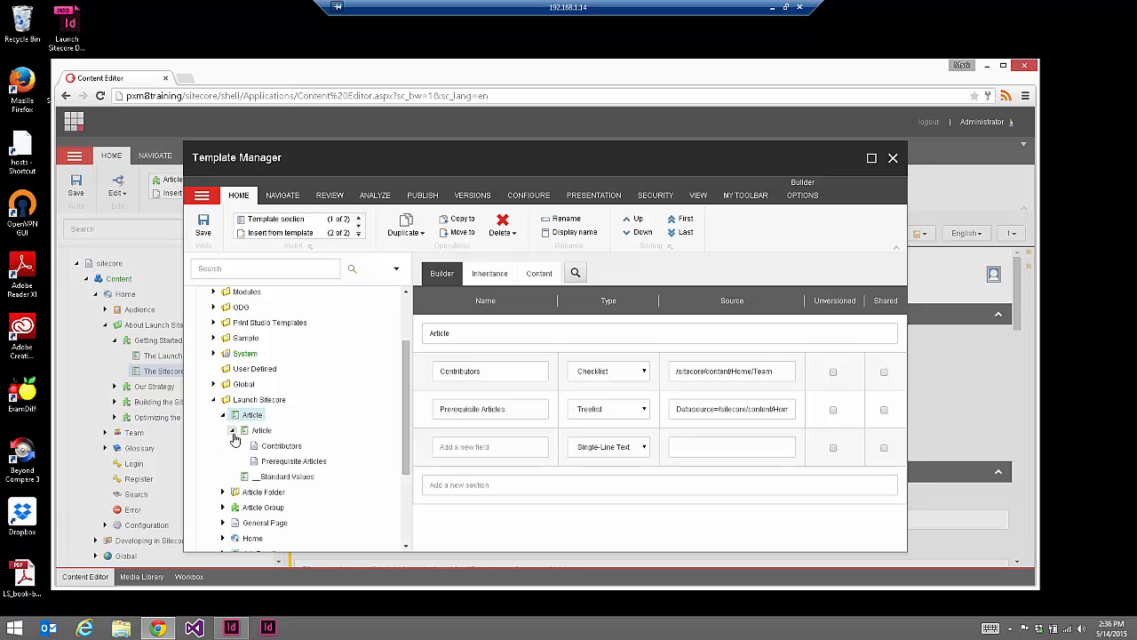
left_click(281, 446)
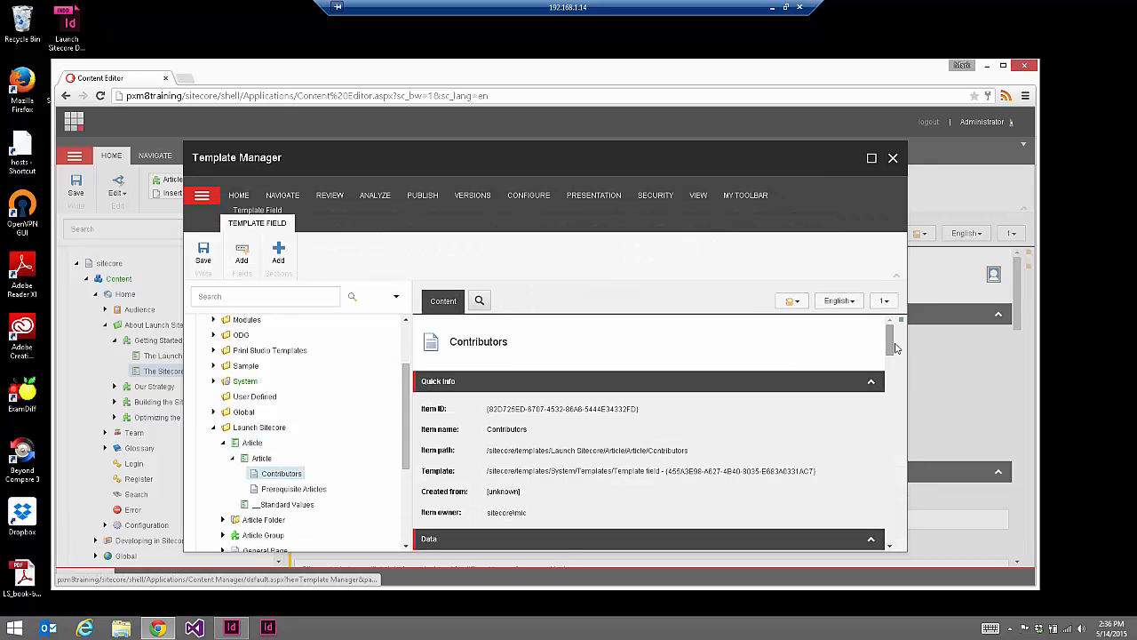
Add the Required rule to the Contributors field's Quick Action Bar, Validate Button, Validator Bar and Workflow validation, save, and close the Template Manager
left_click_drag(889, 356, 905, 472)
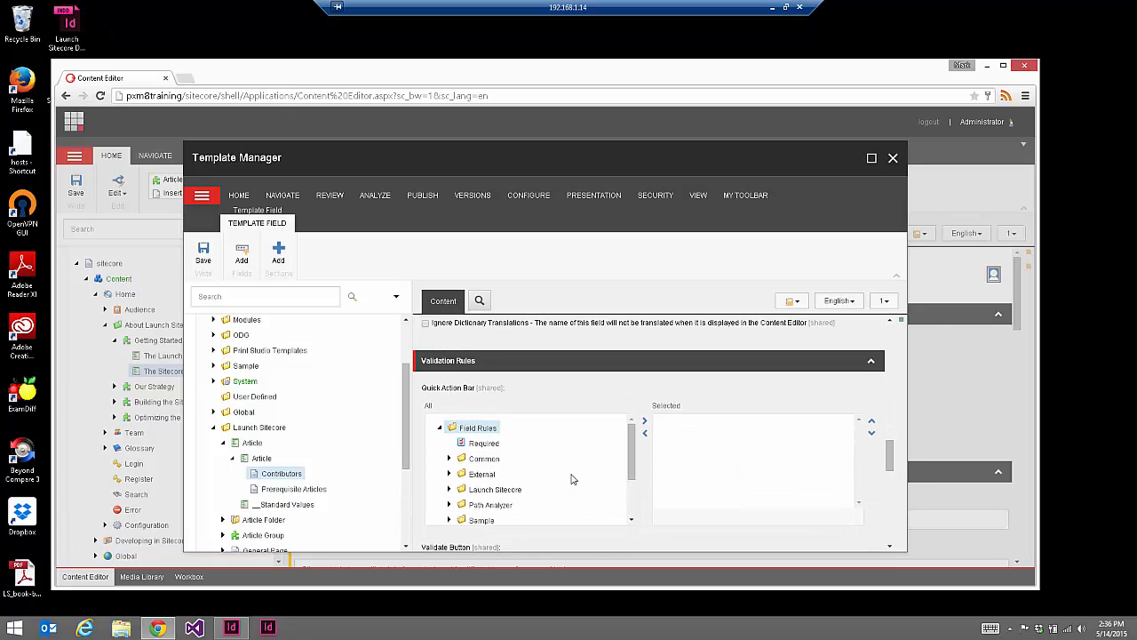
left_click(484, 442)
double_click(485, 442)
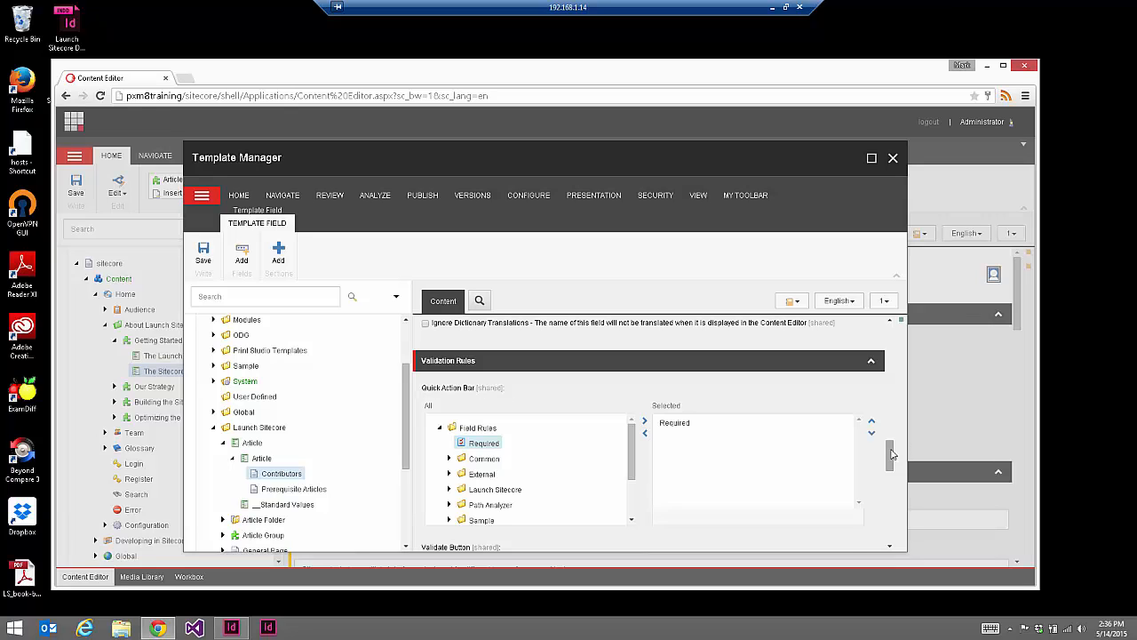
left_click_drag(893, 455, 890, 524)
left_click(484, 442)
double_click(484, 442)
left_click(484, 401)
double_click(484, 402)
left_click(484, 398)
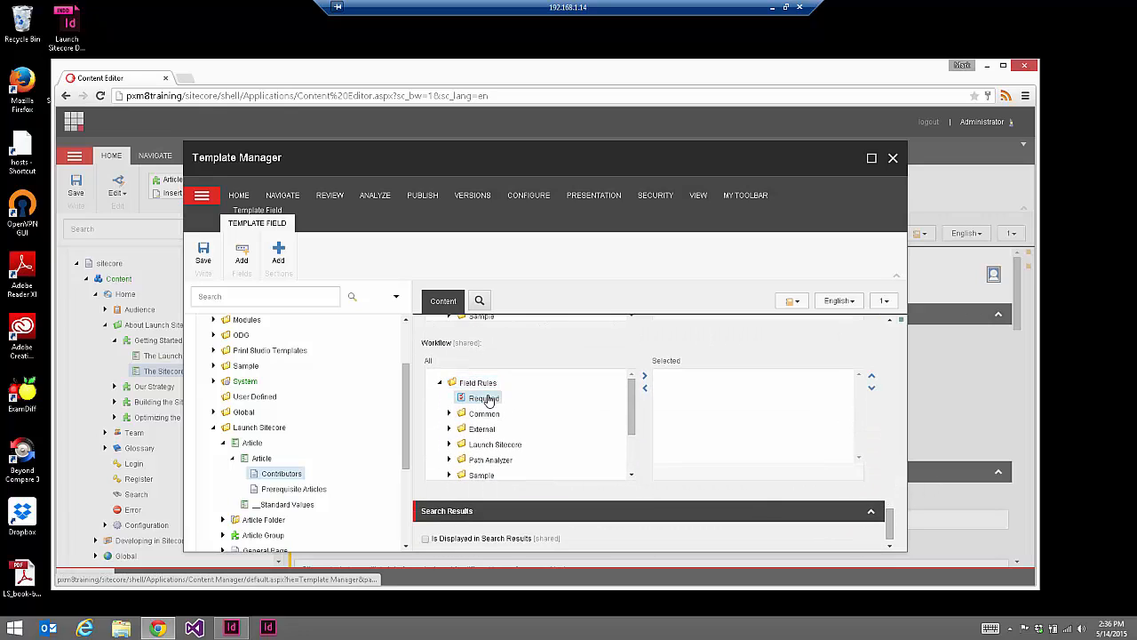
double_click(485, 398)
left_click(203, 258)
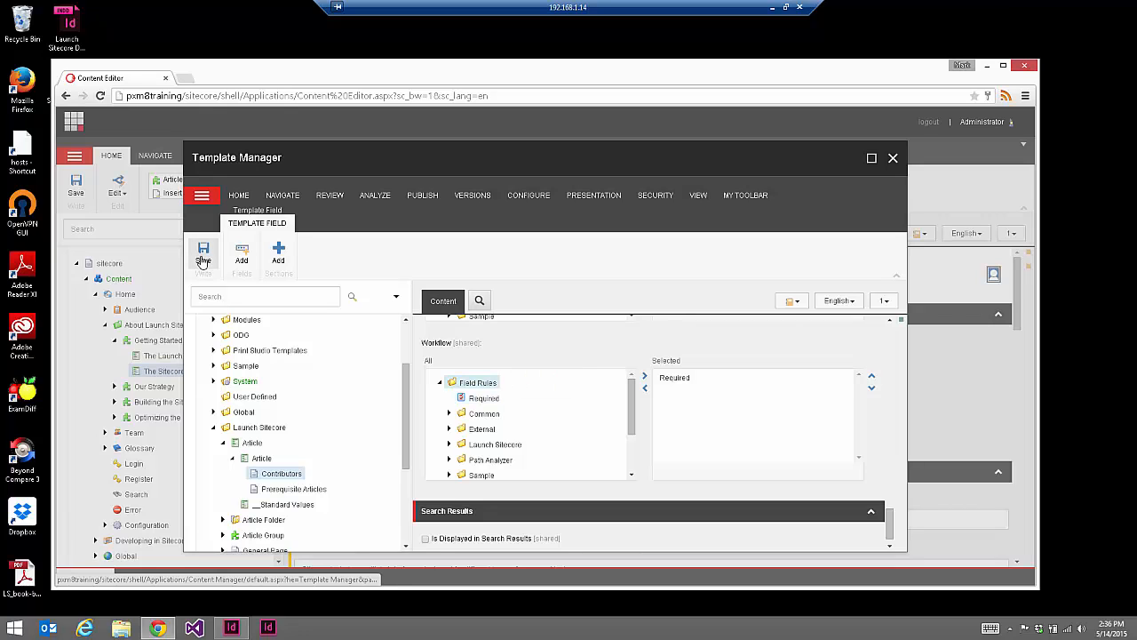
left_click(893, 158)
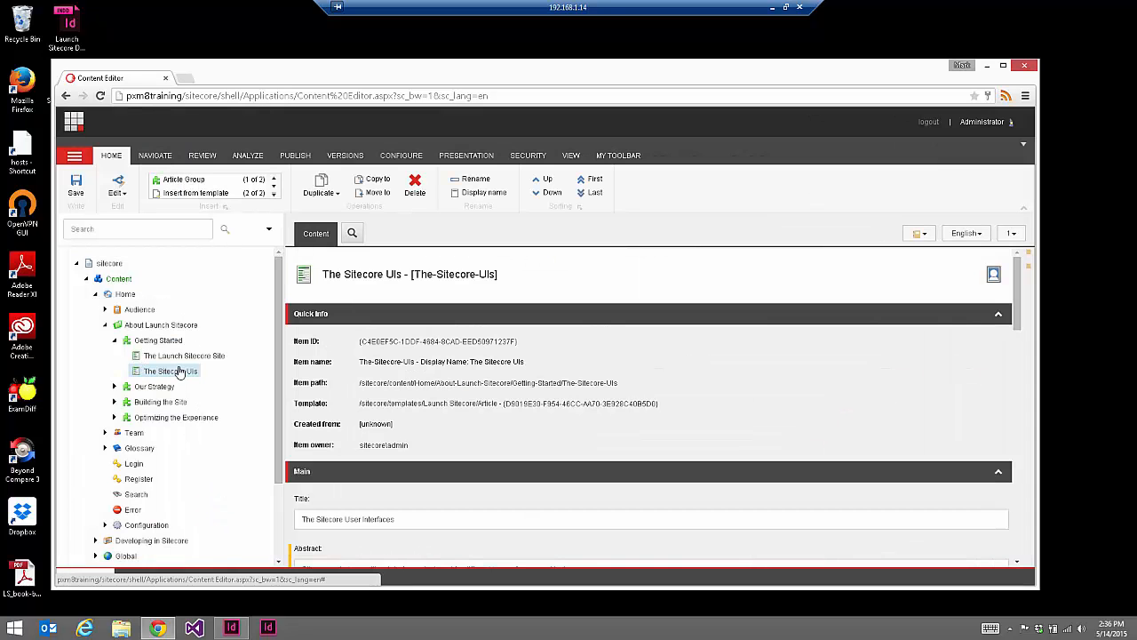
Review the fields of The Sitecore UIs, and check the Contributors field's validation marker on The Launch Sitecore Site
scroll(675, 364, "down", 5)
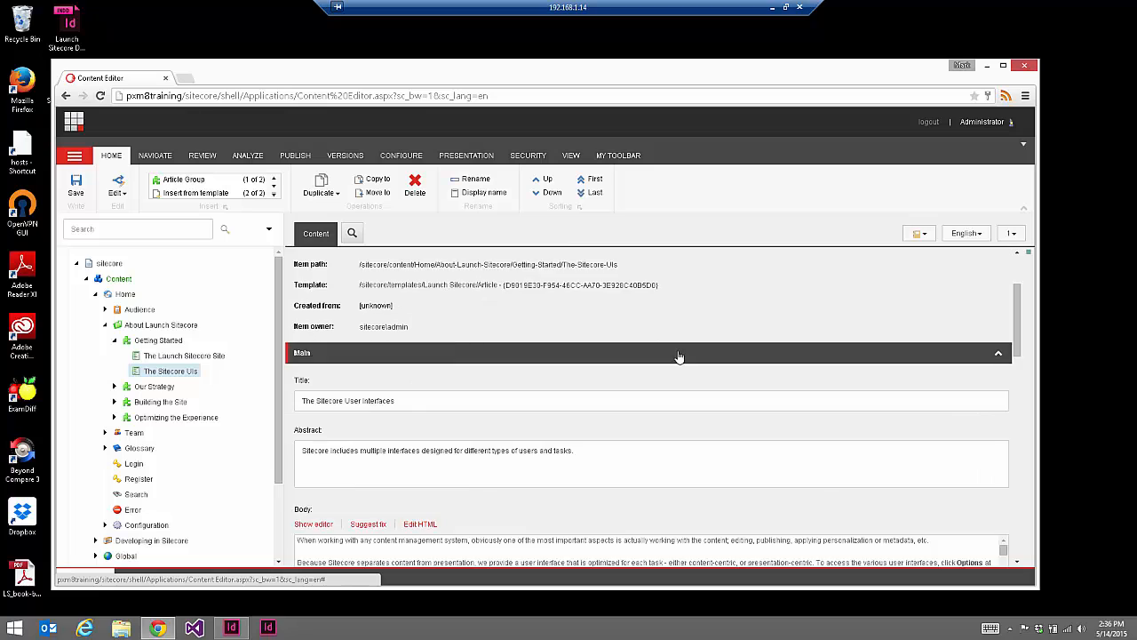
scroll(770, 399, "down", 4)
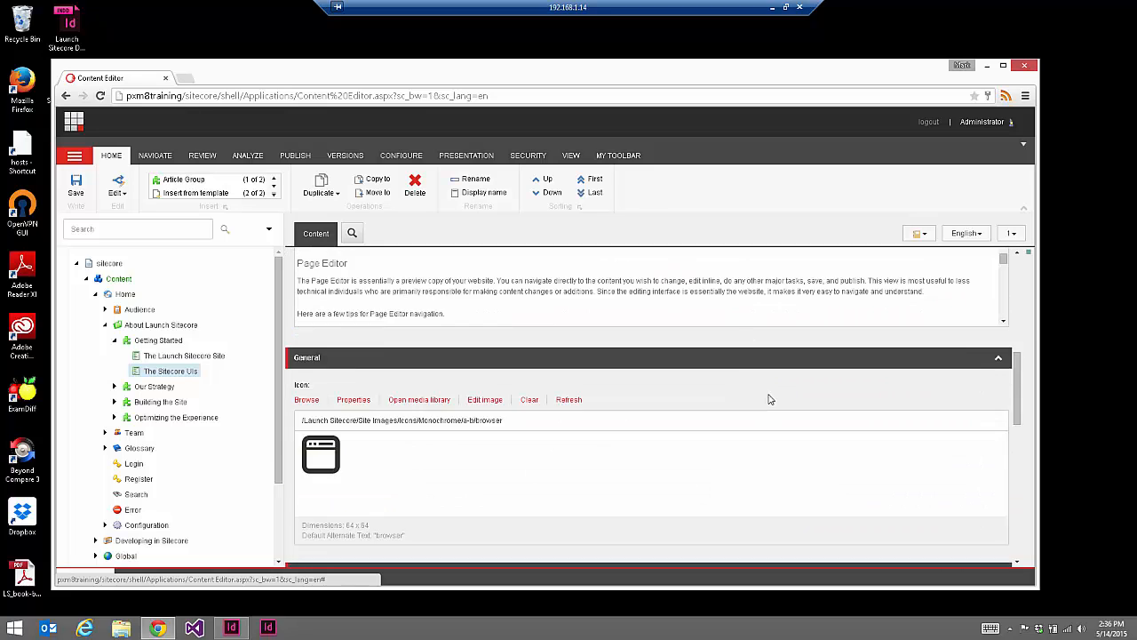
left_click(183, 356)
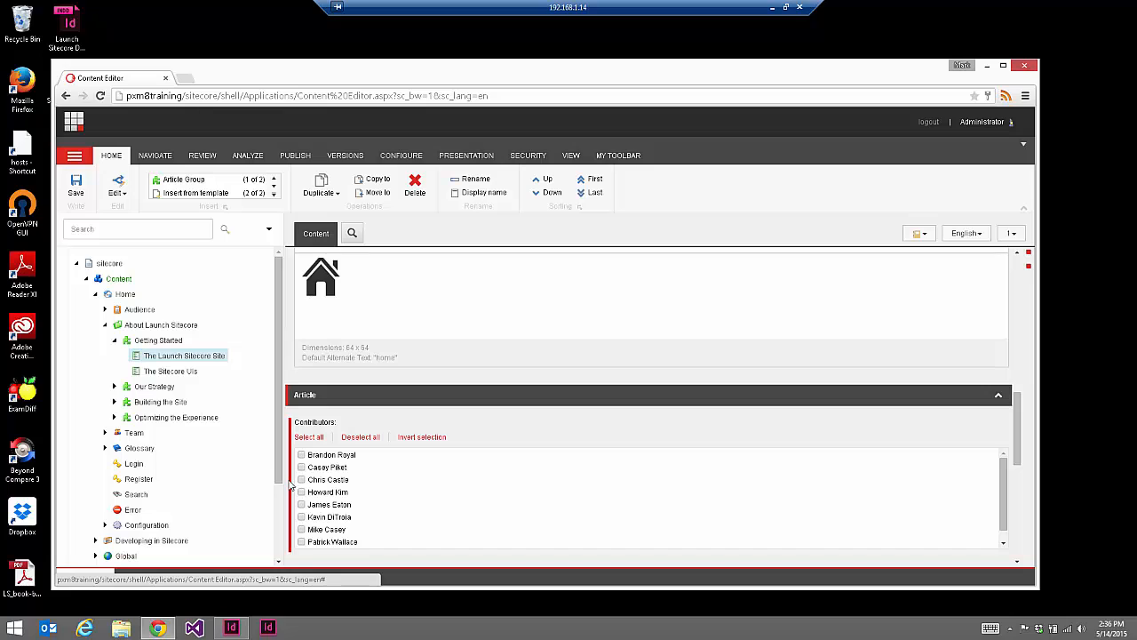
mouse_move(292, 484)
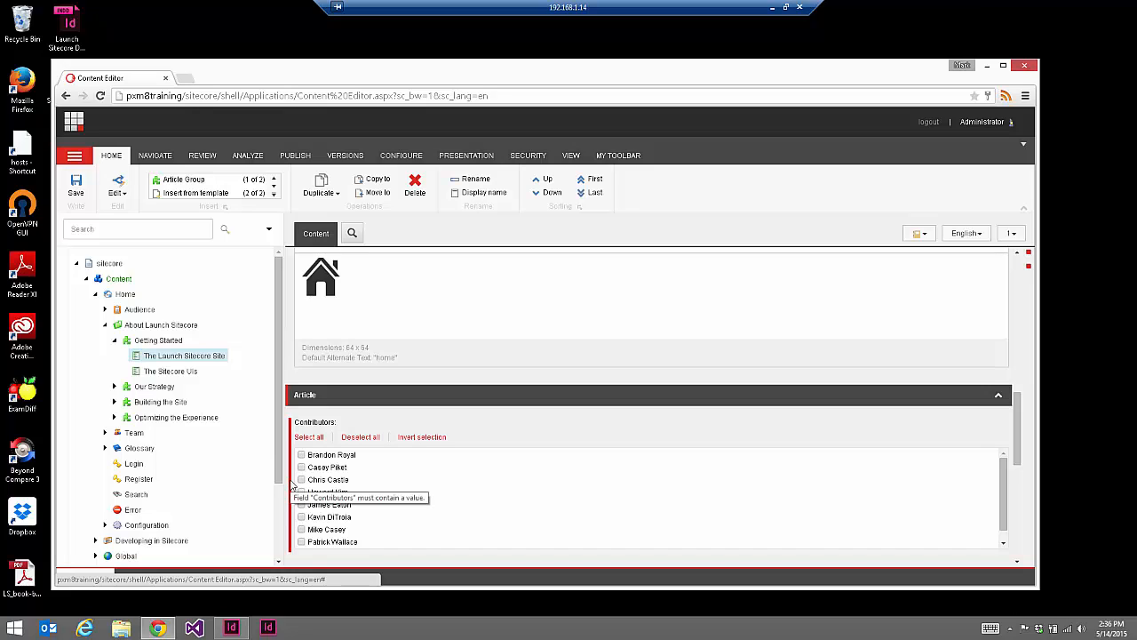
Show validation rule indicators beside the content tree, assign the contributor just above the last visible name to The Launch Sitecore Site, and save
right_click(63, 363)
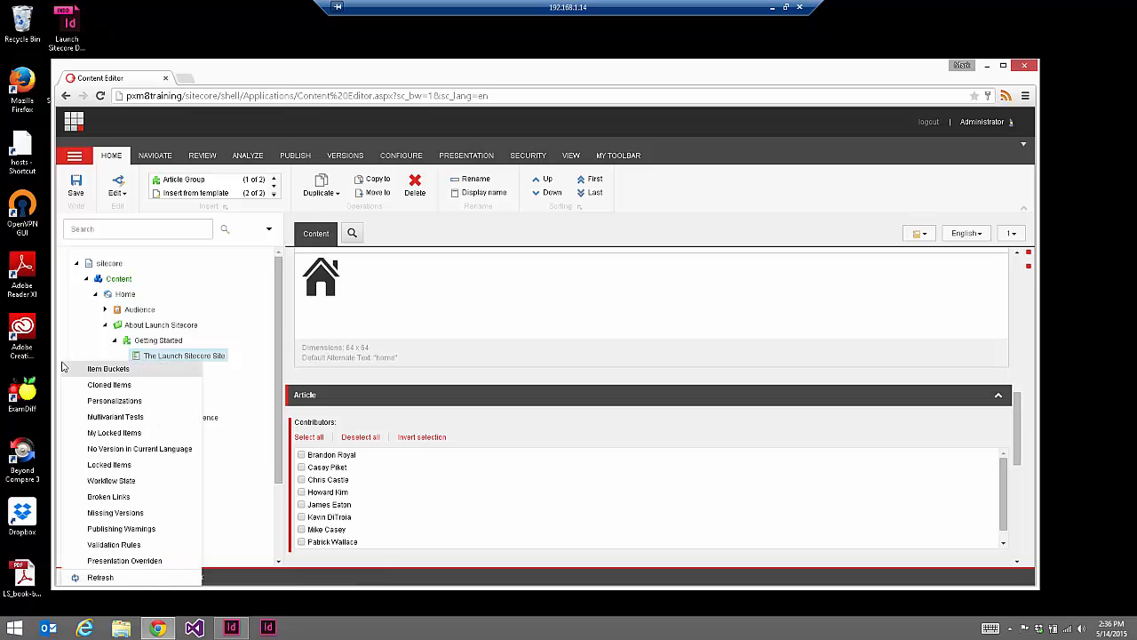
left_click(125, 544)
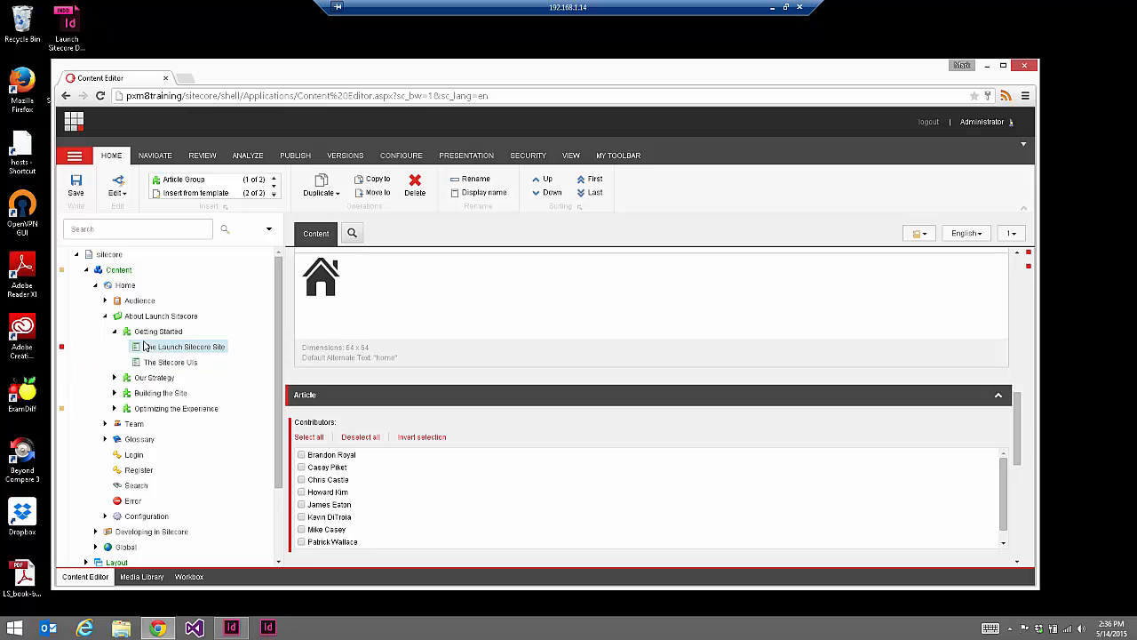
left_click(301, 530)
left_click(77, 185)
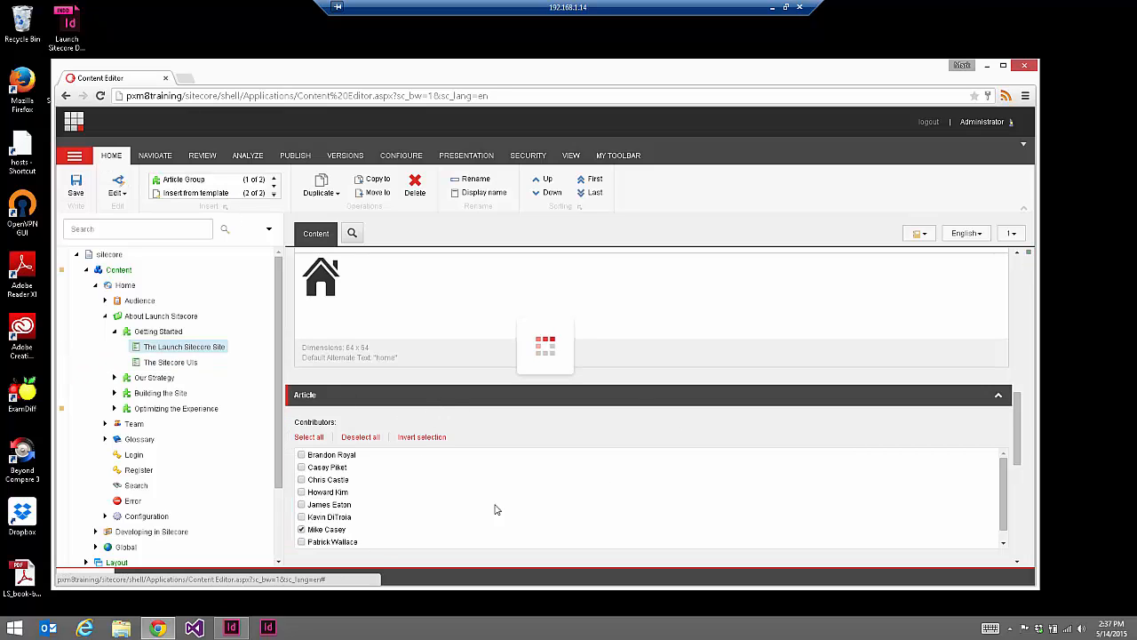